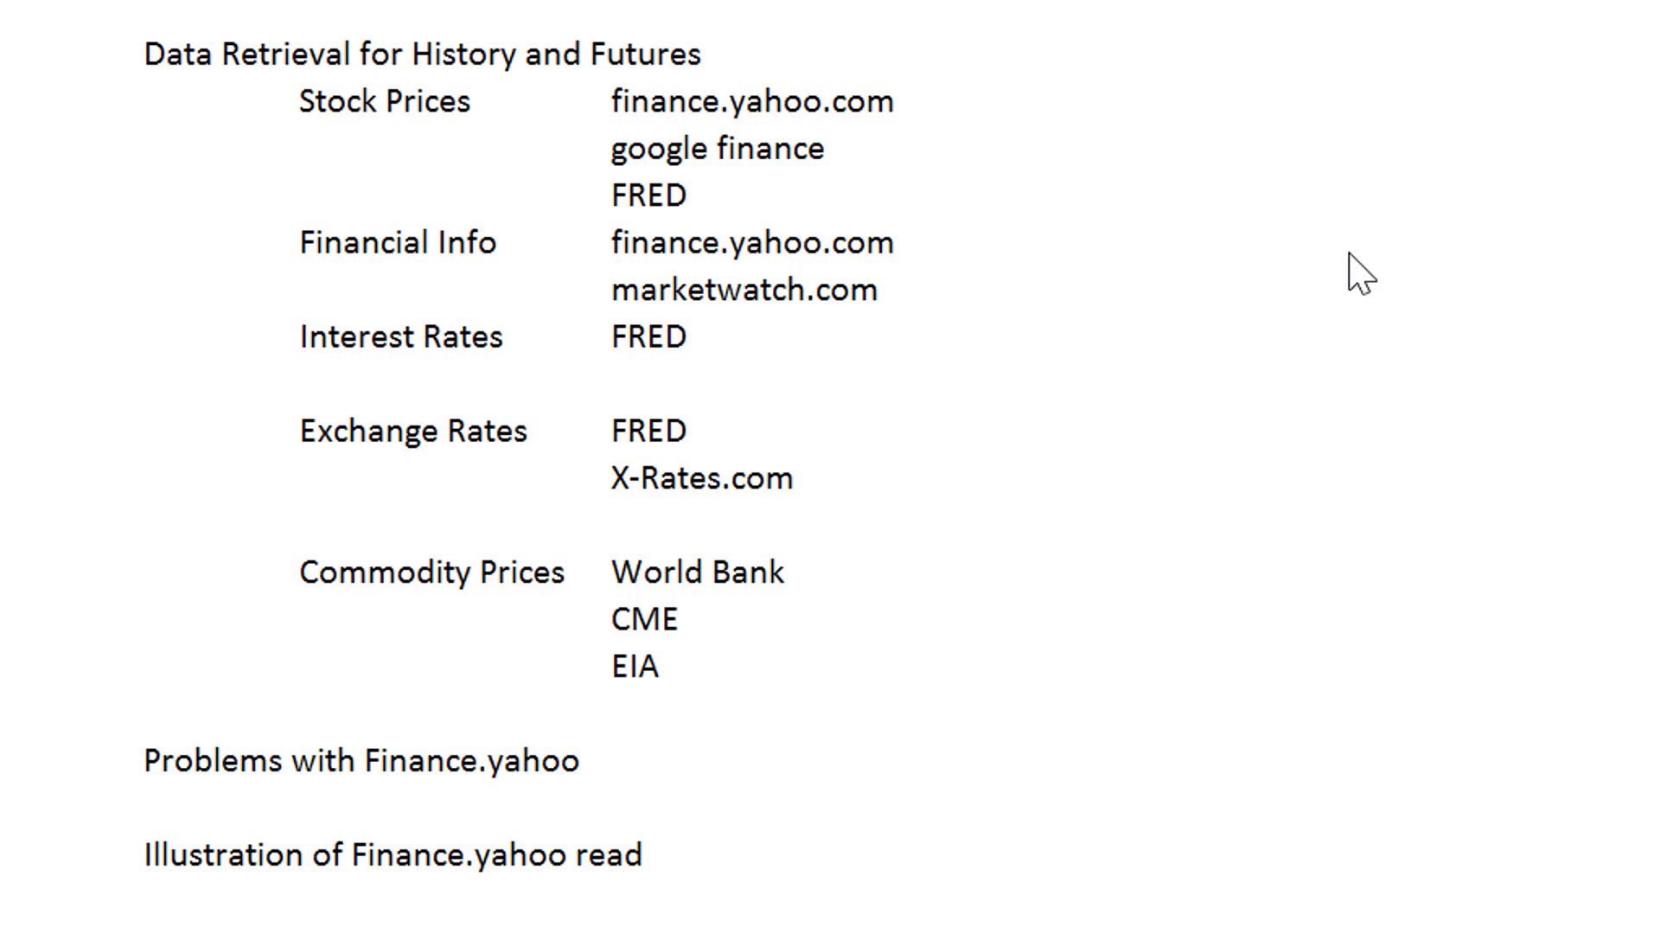
Step: Review the Stock Prices and Financial Info sources (finance.yahoo.com, marketwatch.com) on the Notes sheet
key(Up)
key(Up)
key(Up)
key(Up)
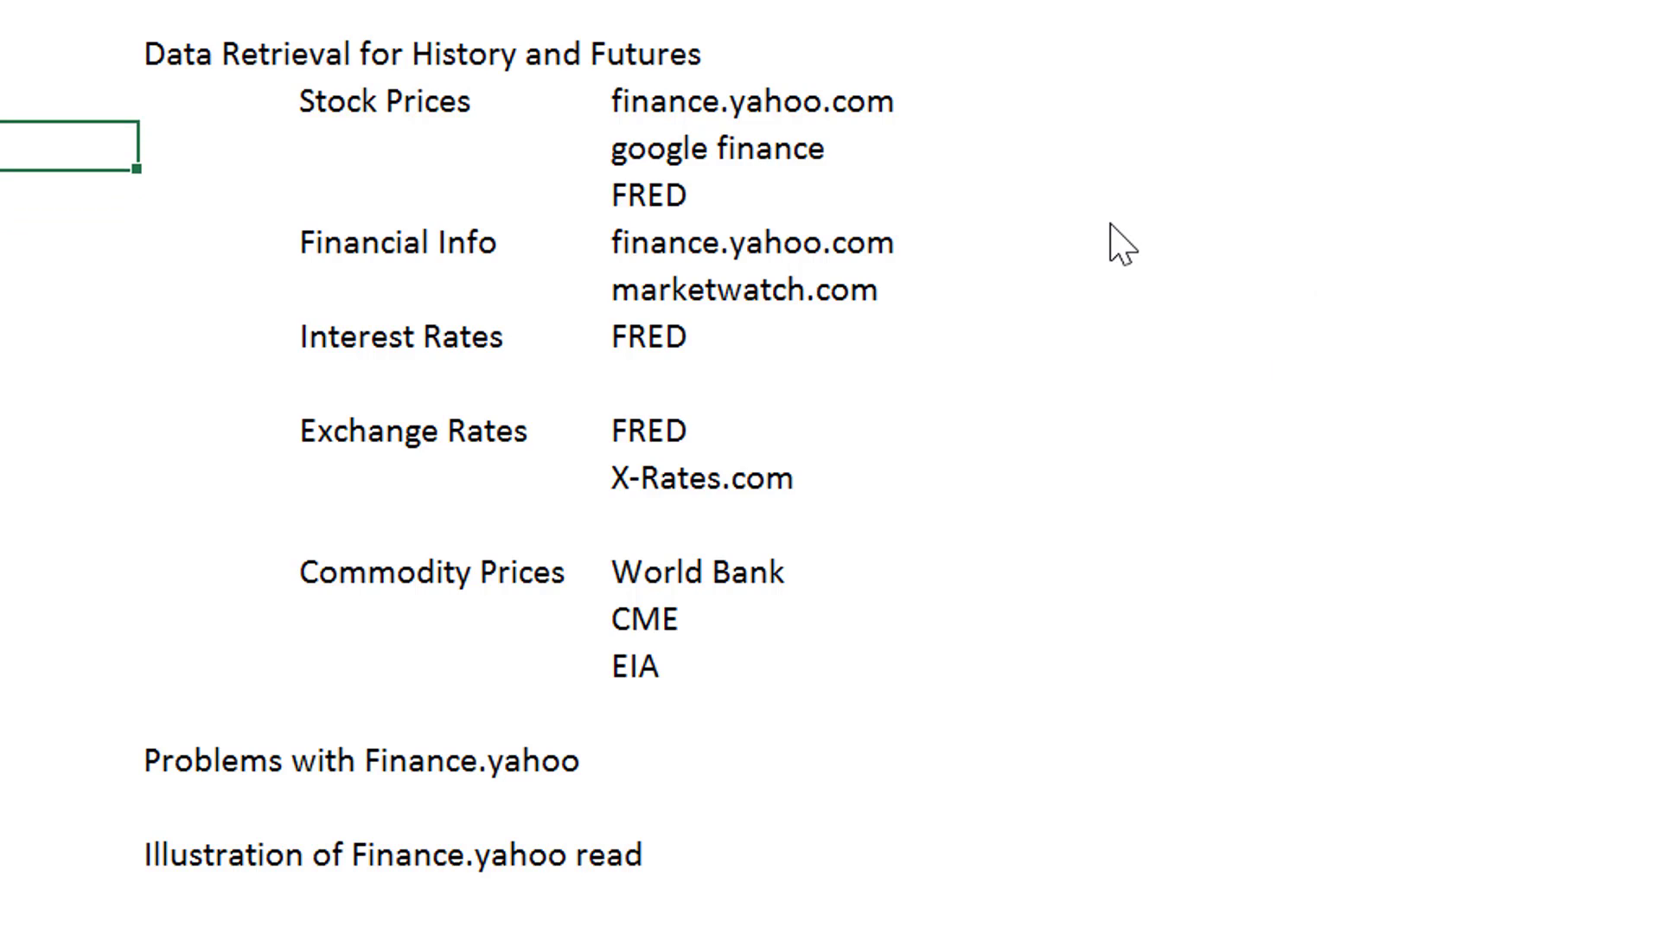
key(Right)
key(Right)
key(Right)
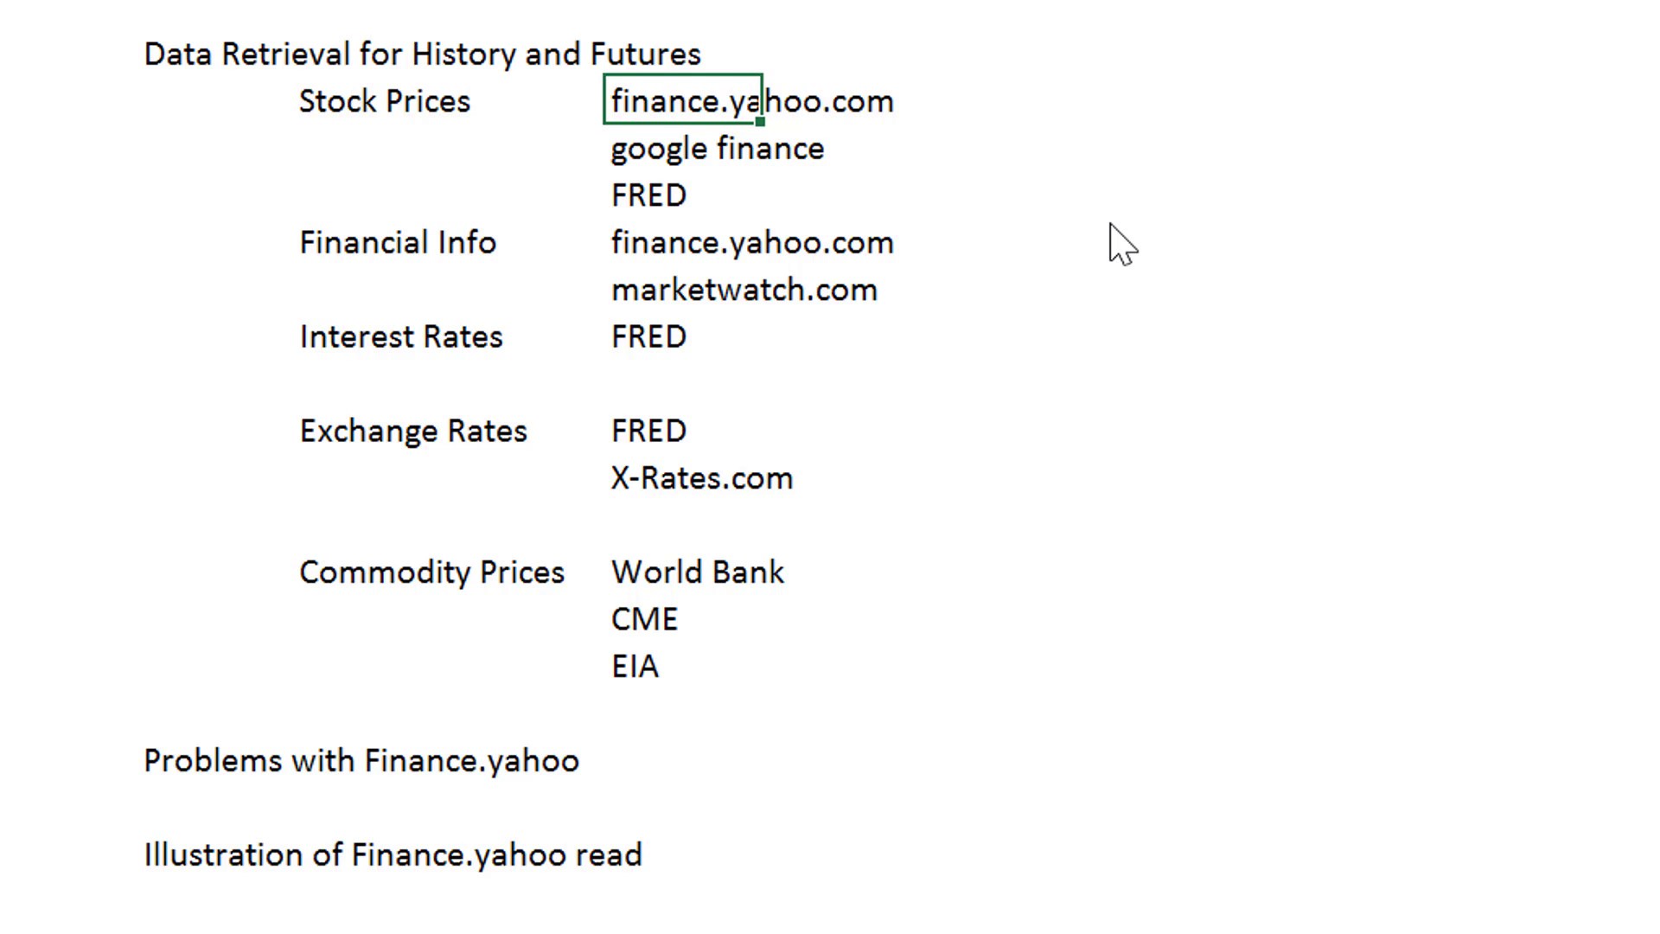
key(Left)
key(Left)
key(Left)
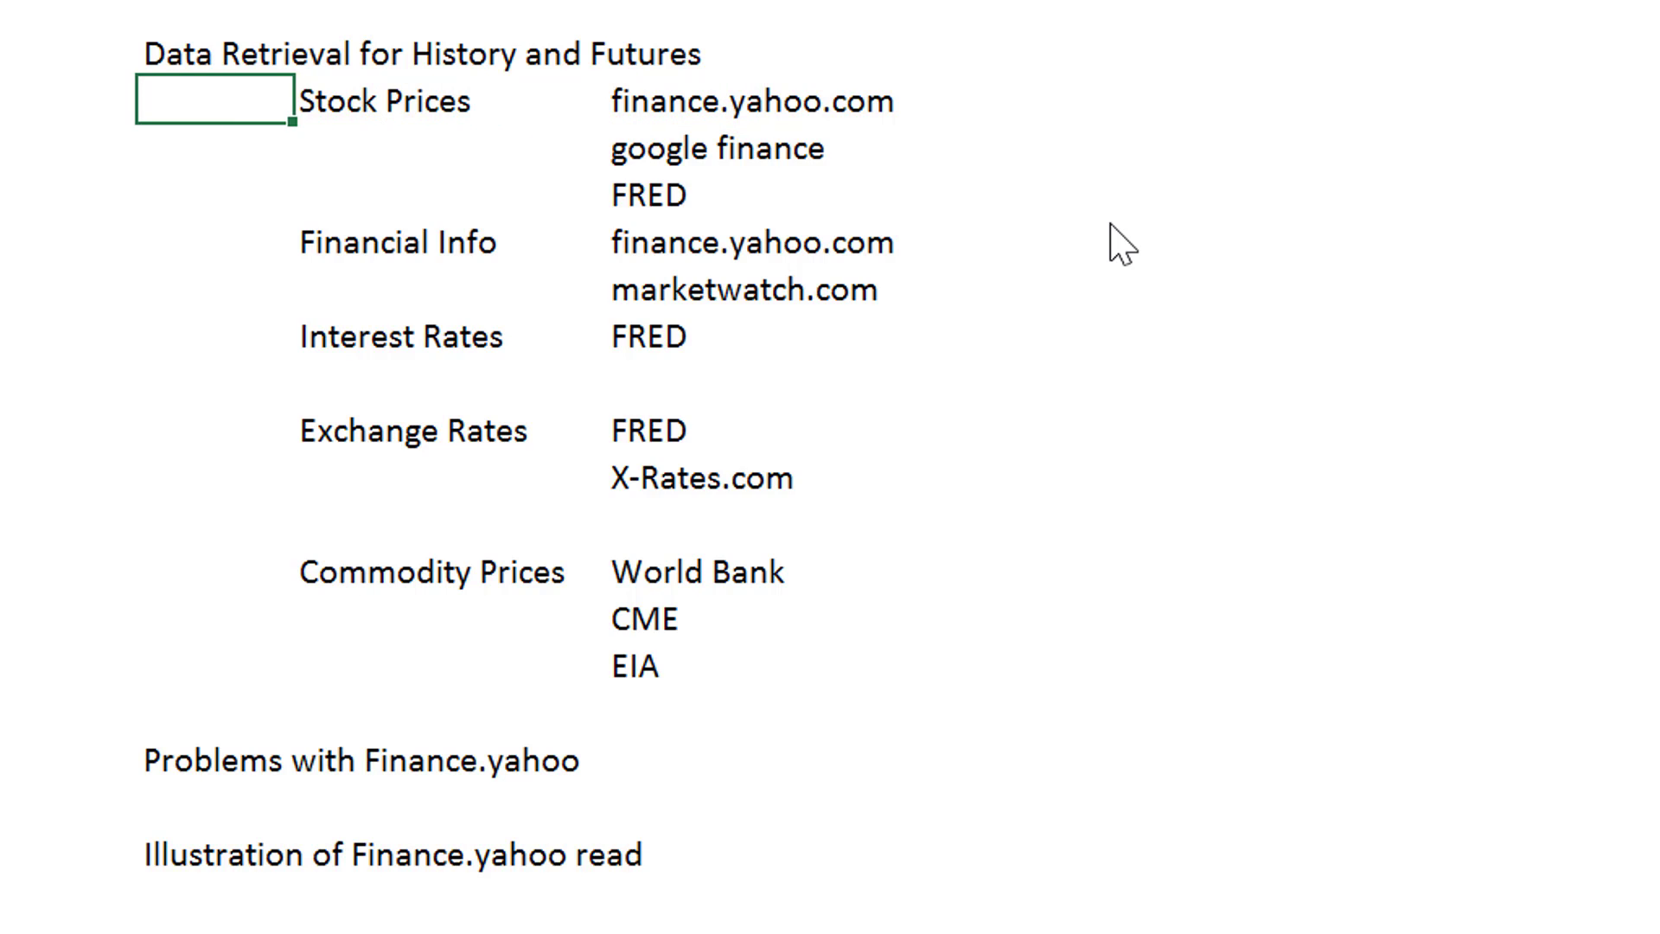
key(Right)
key(Right)
key(Right)
key(Right)
key(Right)
key(Right)
key(Left)
key(Left)
key(Left)
key(Left)
key(Left)
key(Left)
key(Left)
key(Right)
key(Right)
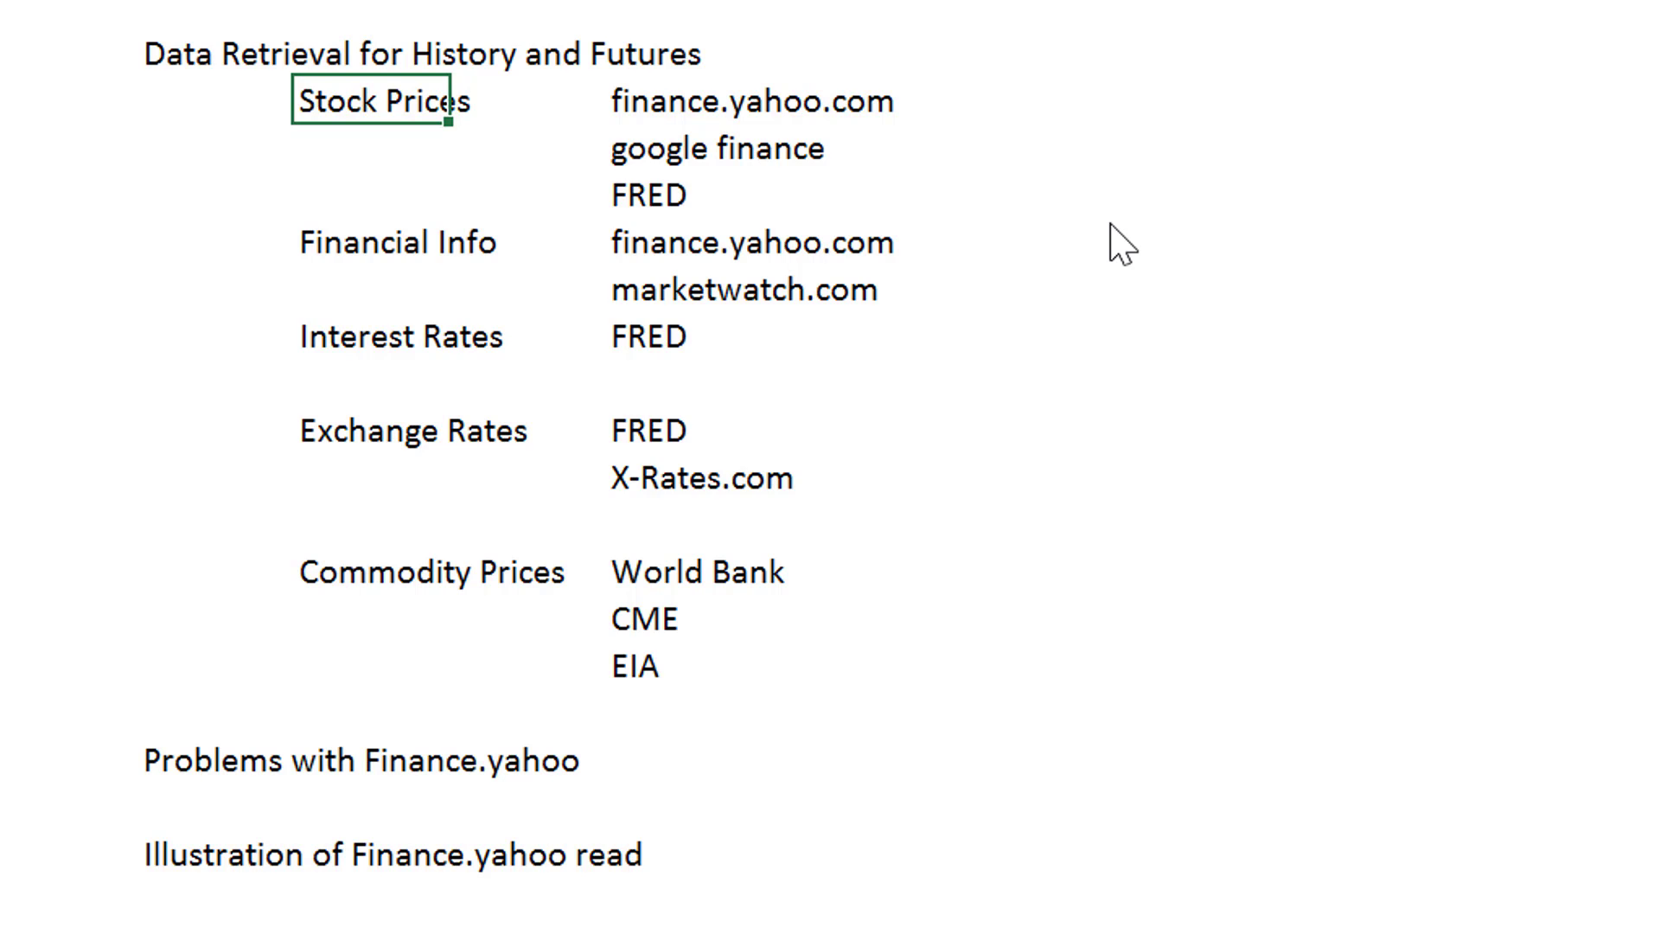
key(Down)
key(Down)
key(Down)
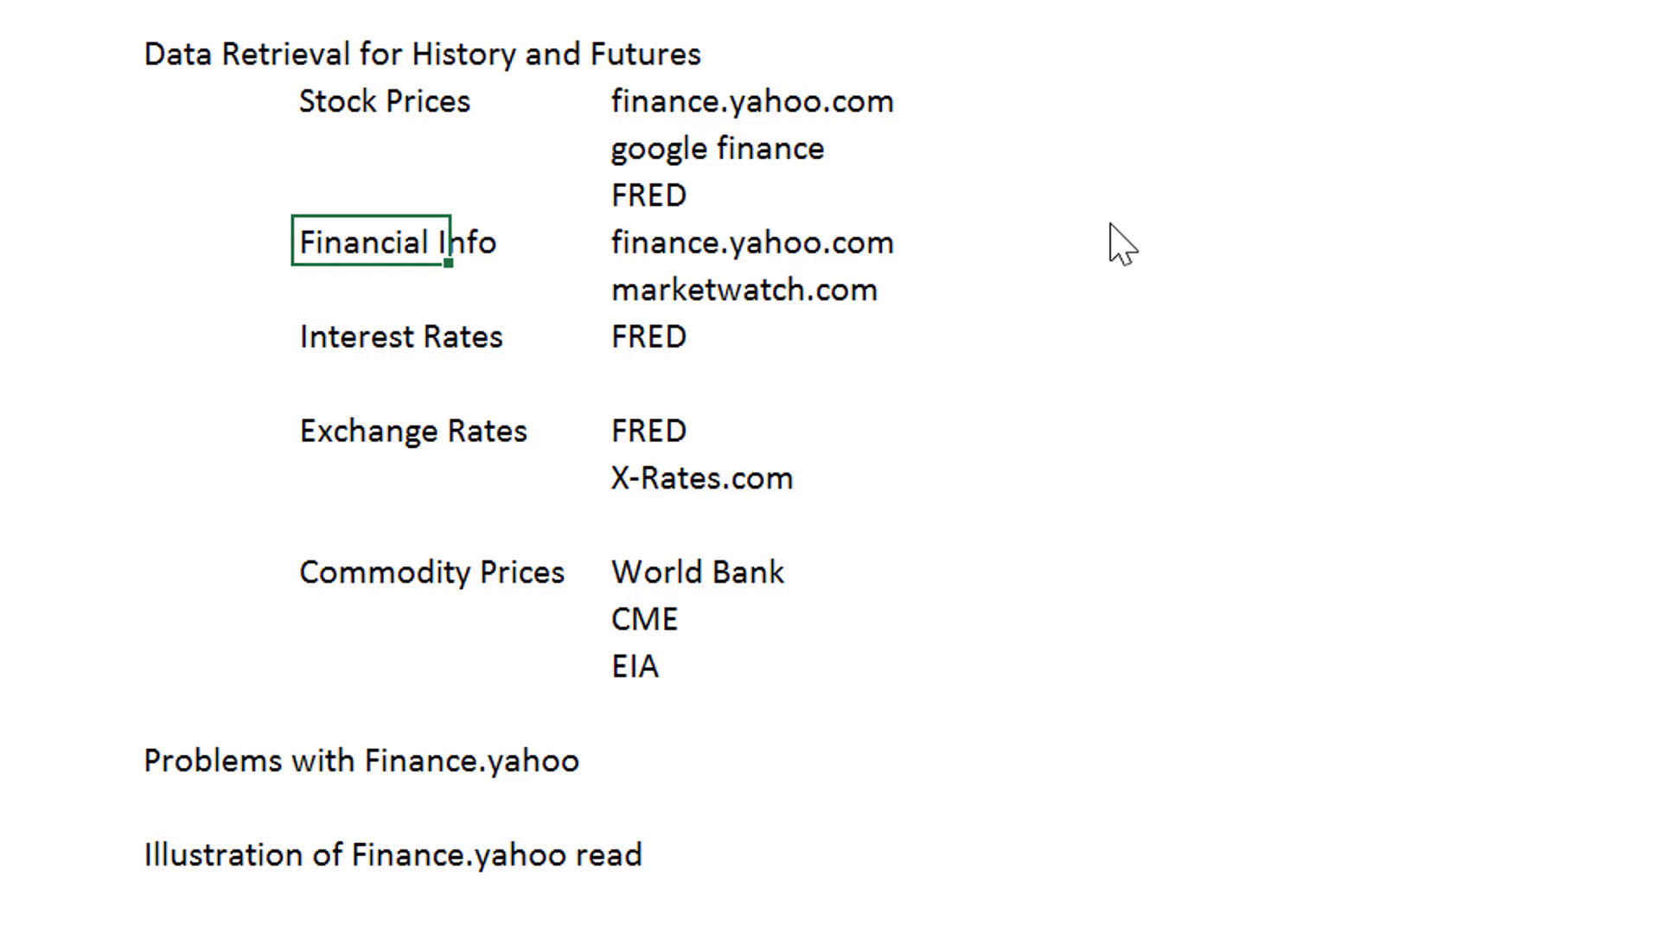
key(Right)
key(Right)
key(Down)
key(Up)
key(Left)
key(Left)
key(Right)
key(Right)
key(Right)
key(Left)
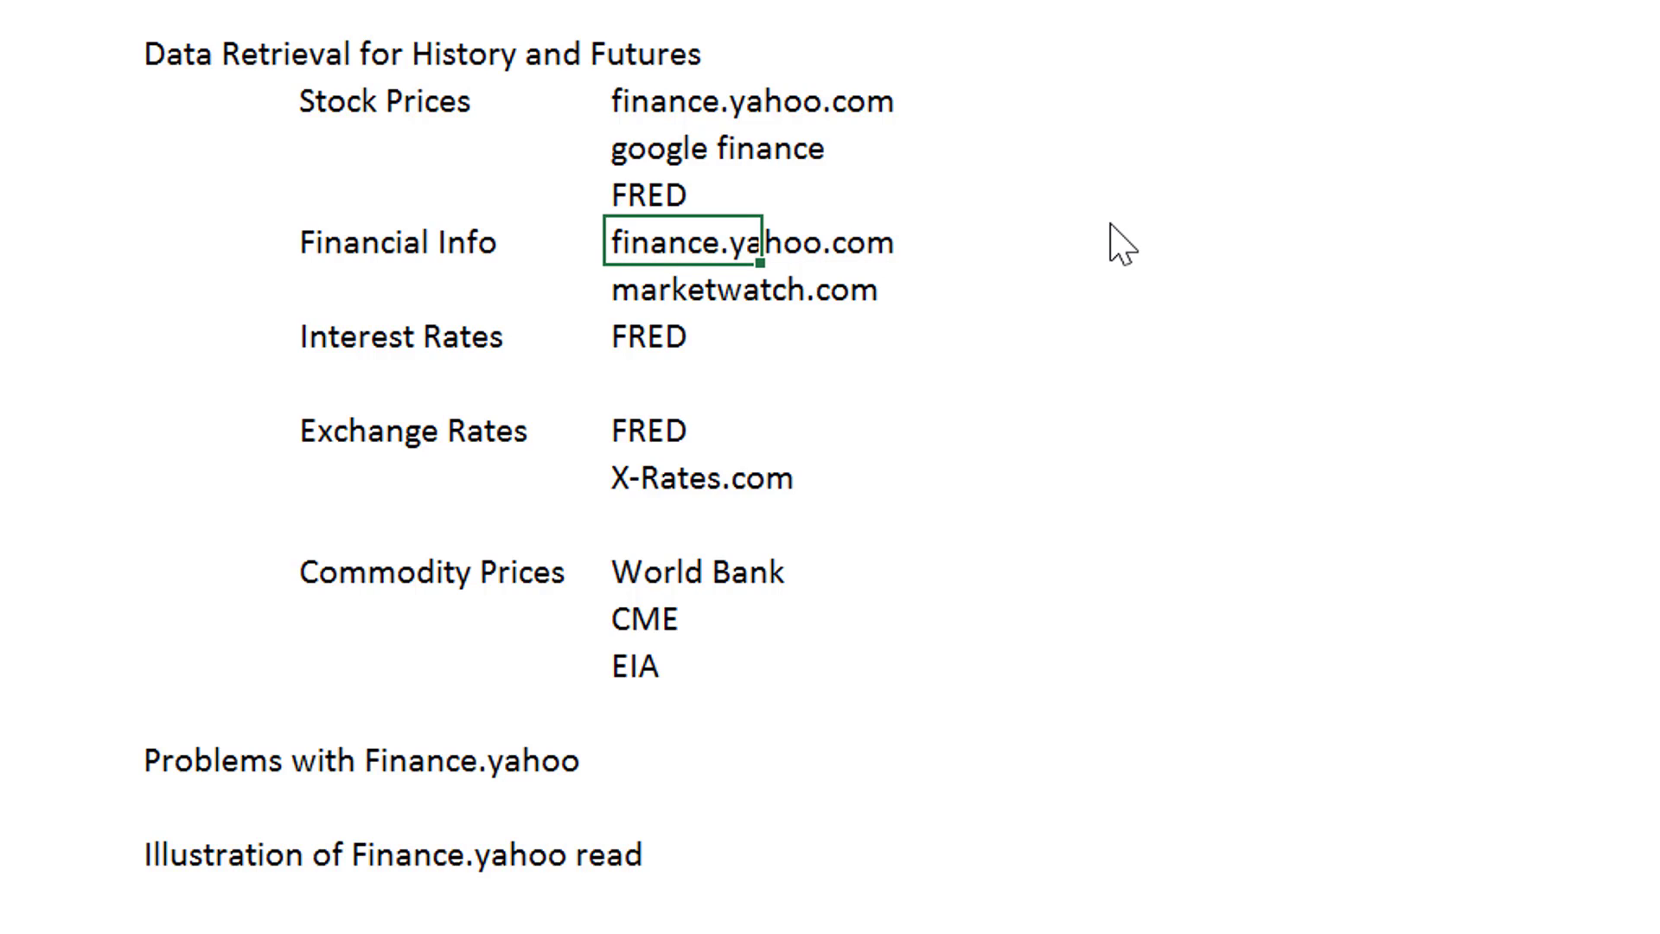
key(Left)
key(Left)
key(Right)
key(Right)
key(Up)
key(Up)
key(Up)
key(Up)
key(Down)
key(Down)
key(Down)
key(Down)
key(Up)
key(Up)
key(Up)
key(Down)
key(Down)
key(Down)
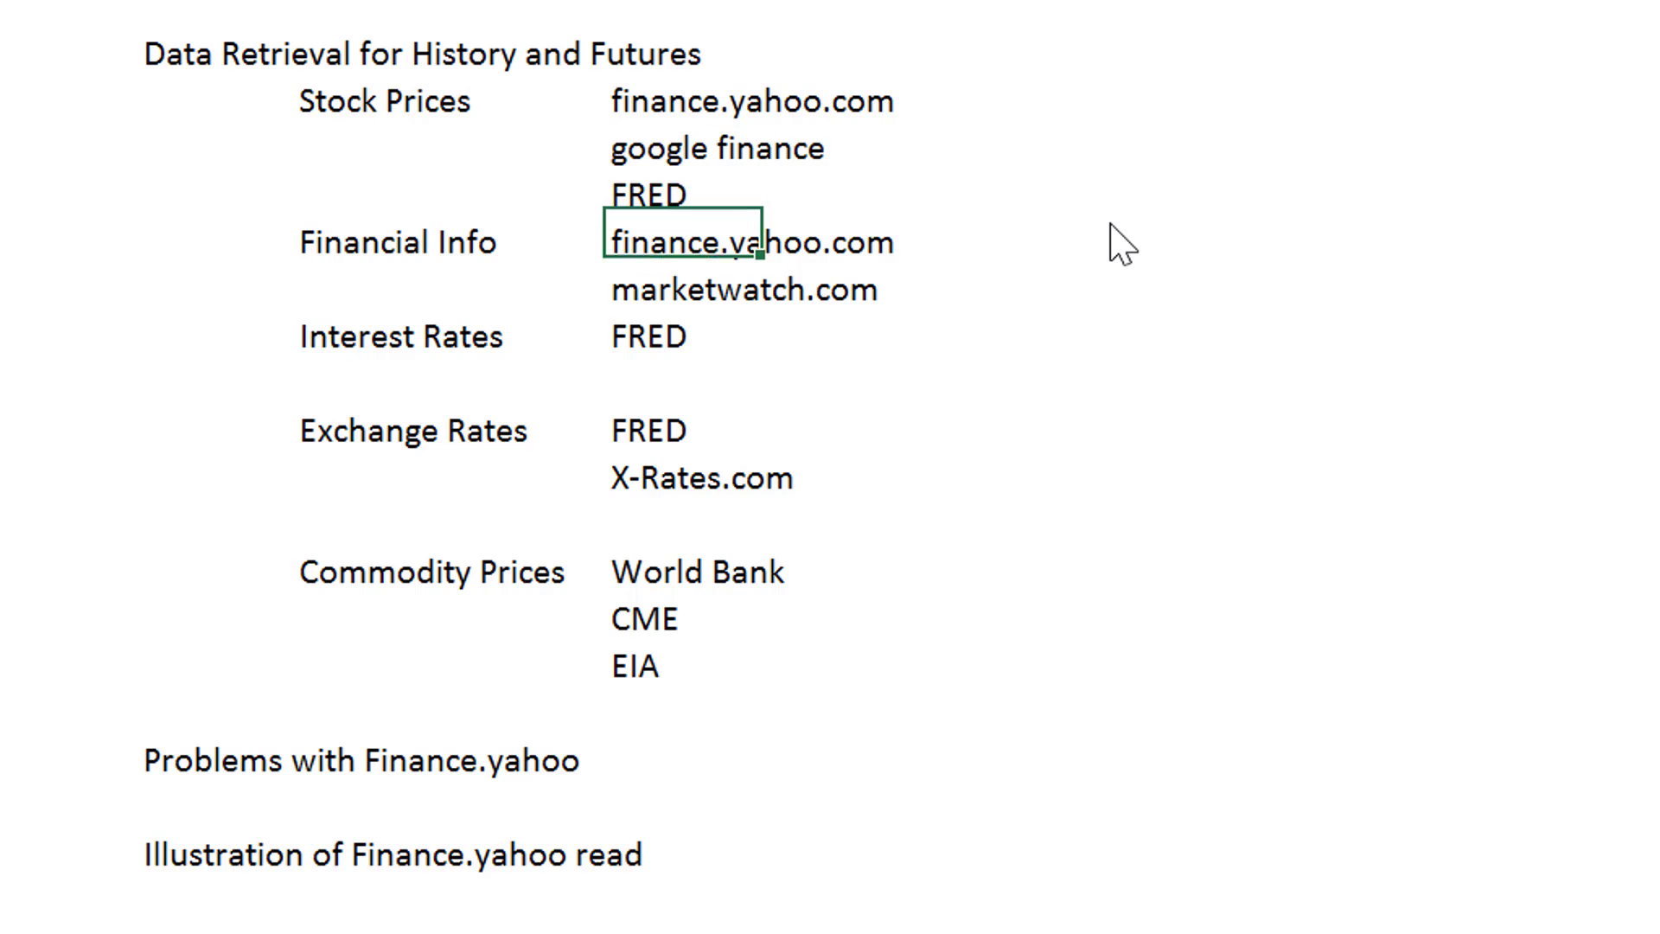
key(Up)
key(Up)
key(Up)
key(Down)
key(Down)
key(Down)
key(Down)
key(Down)
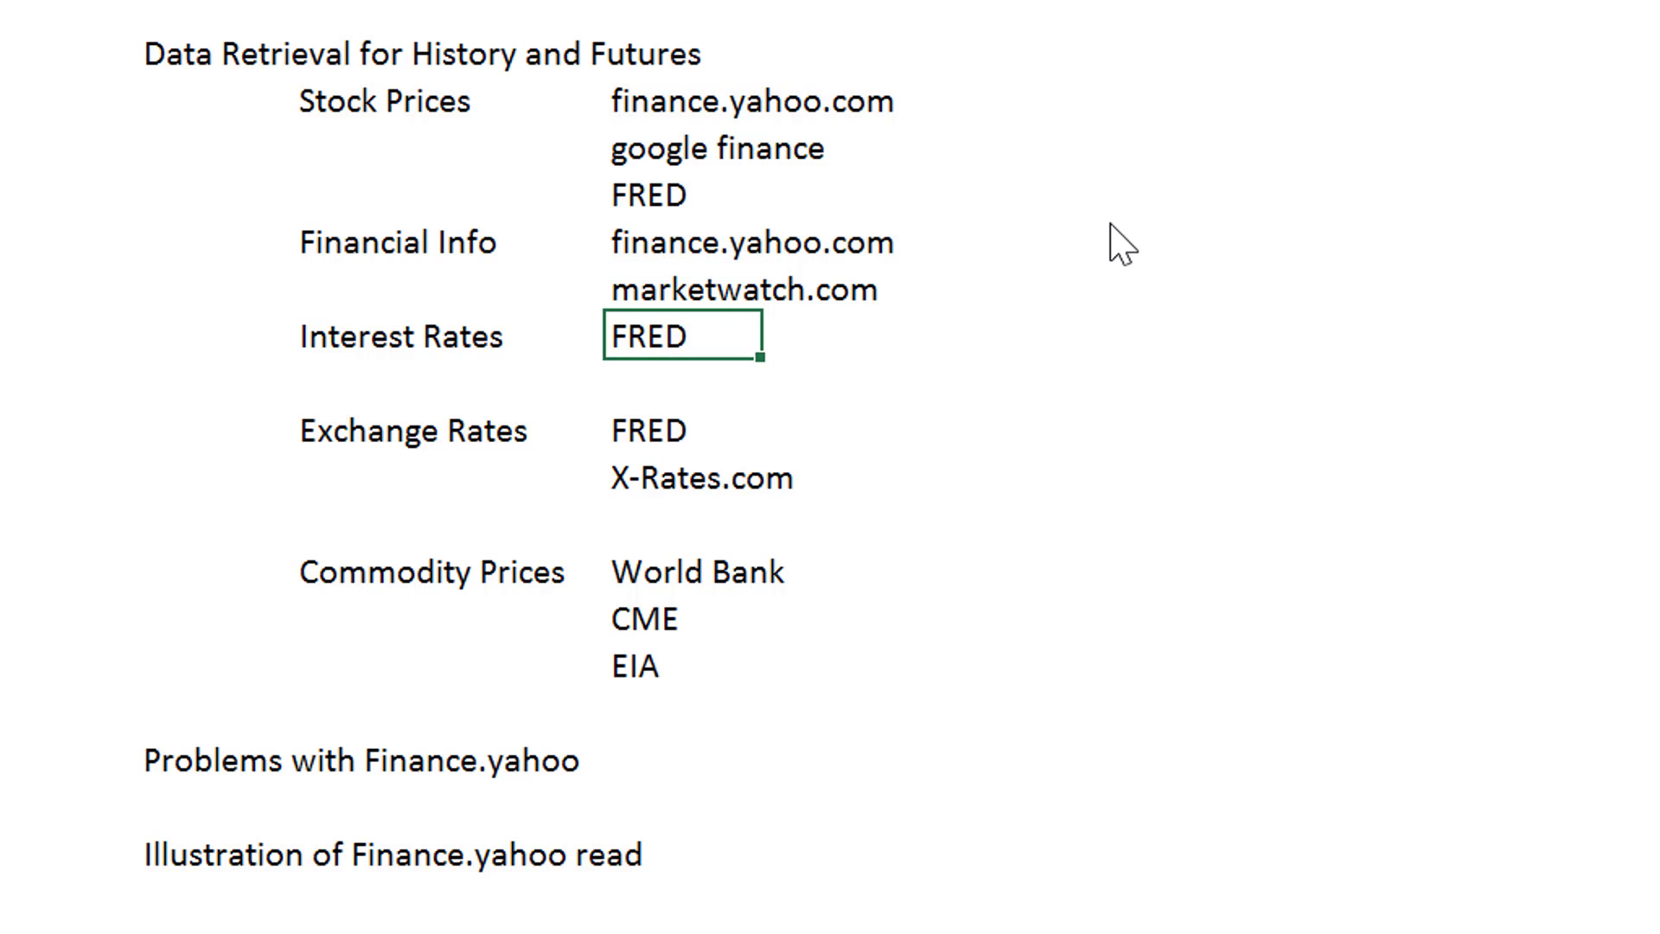
Step: Review the Interest Rates FRED, Exchange Rates and Commodity Prices sources (World Bank, CME, EIA)
key(Left)
key(Left)
key(Right)
key(Right)
key(Left)
key(Left)
key(Right)
key(Right)
key(Down)
key(Down)
key(Left)
key(Left)
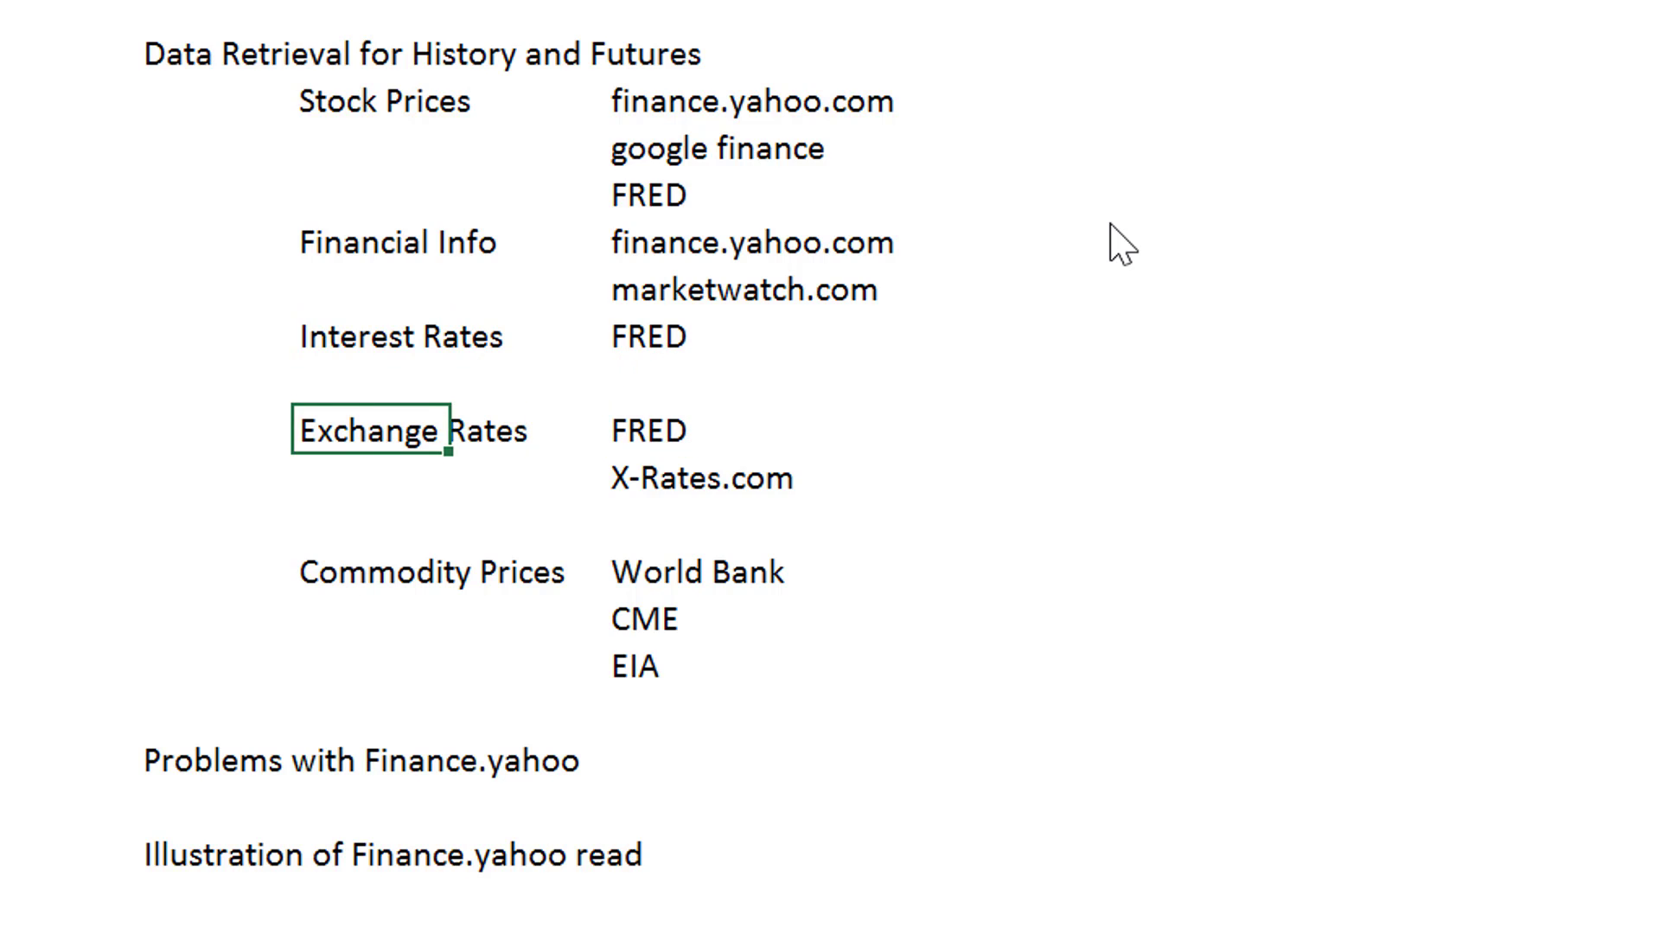
key(Right)
key(Right)
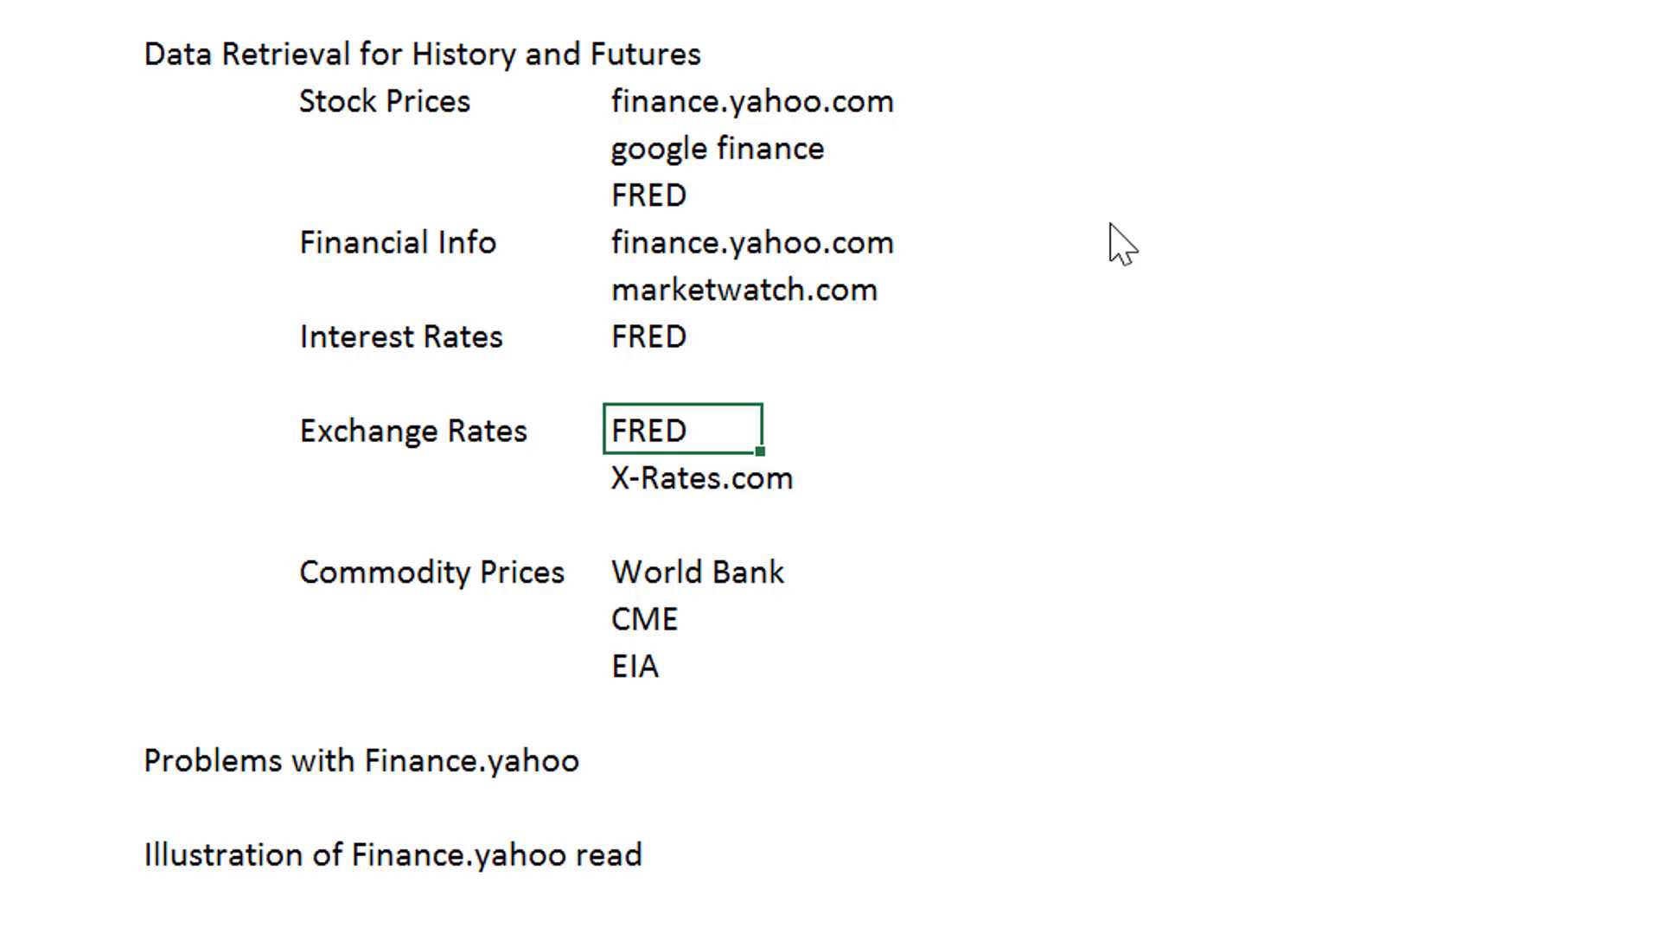
key(Down)
key(Down)
key(Down)
key(Left)
key(Left)
key(Right)
key(Right)
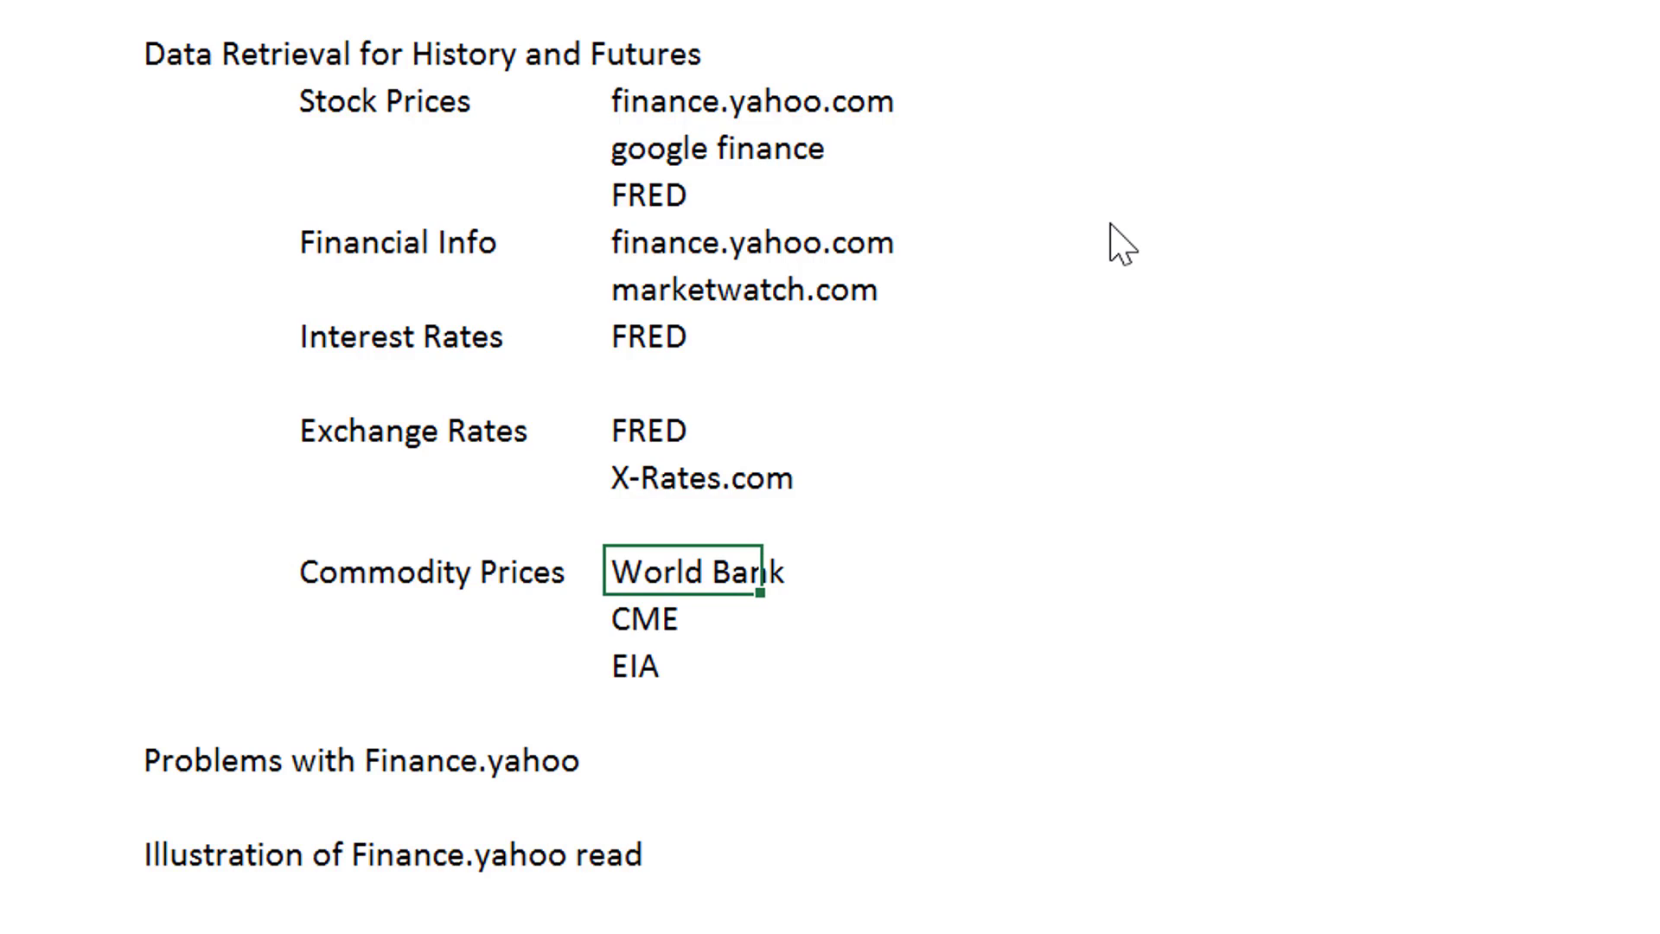
key(Down)
key(Down)
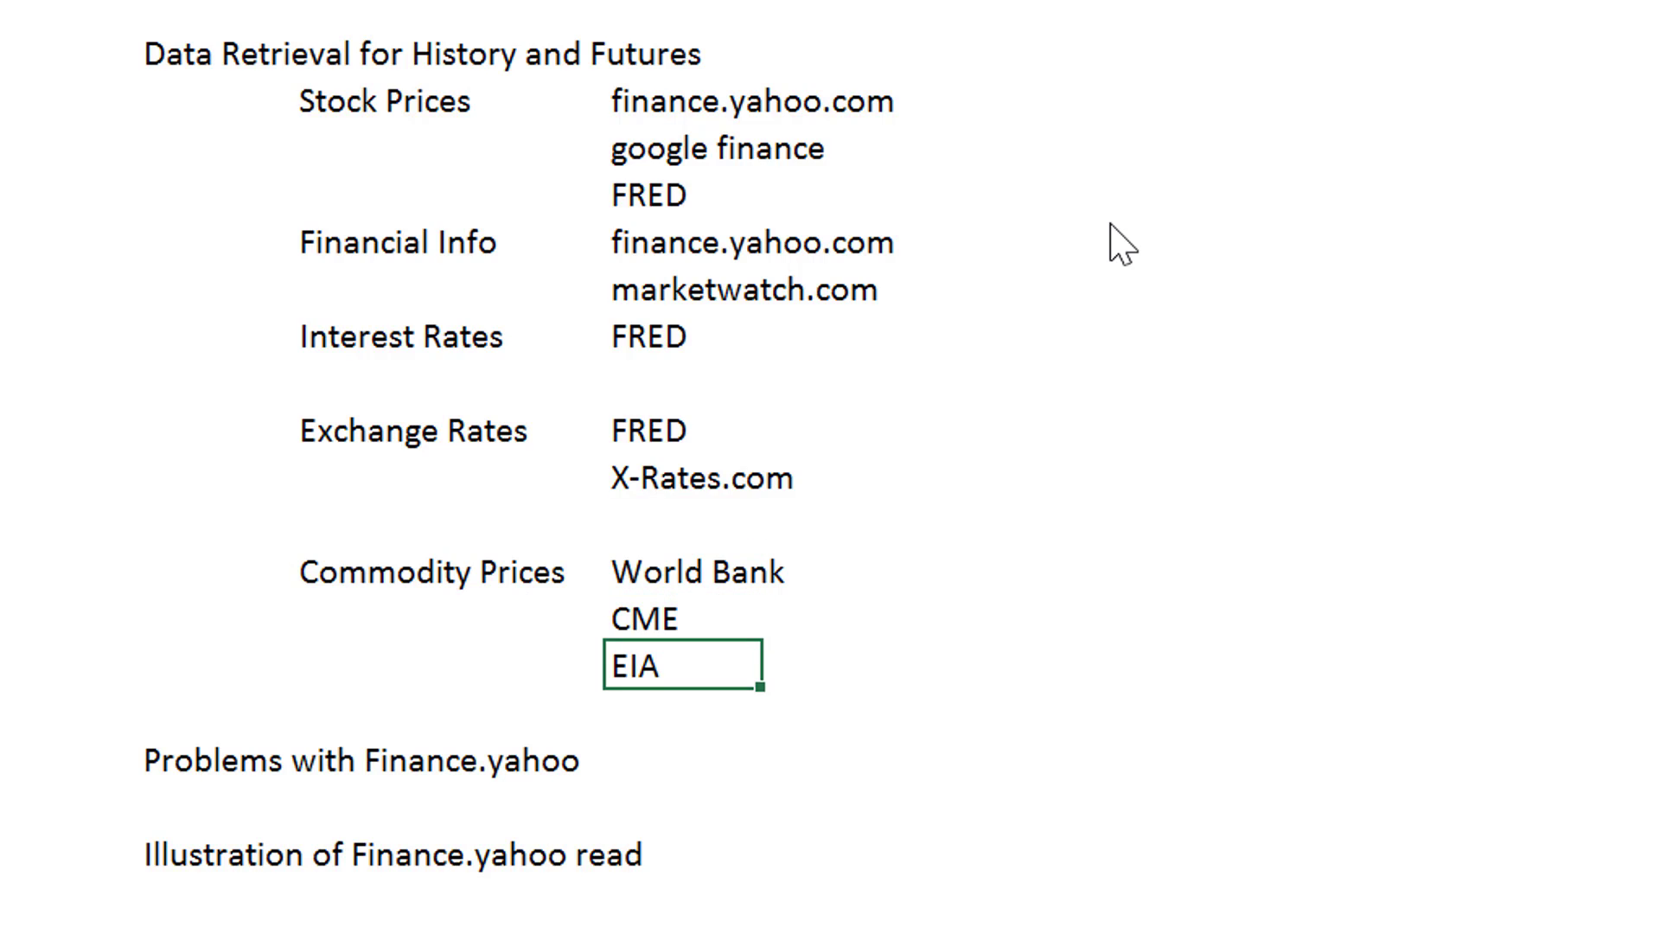
key(Up)
key(Up)
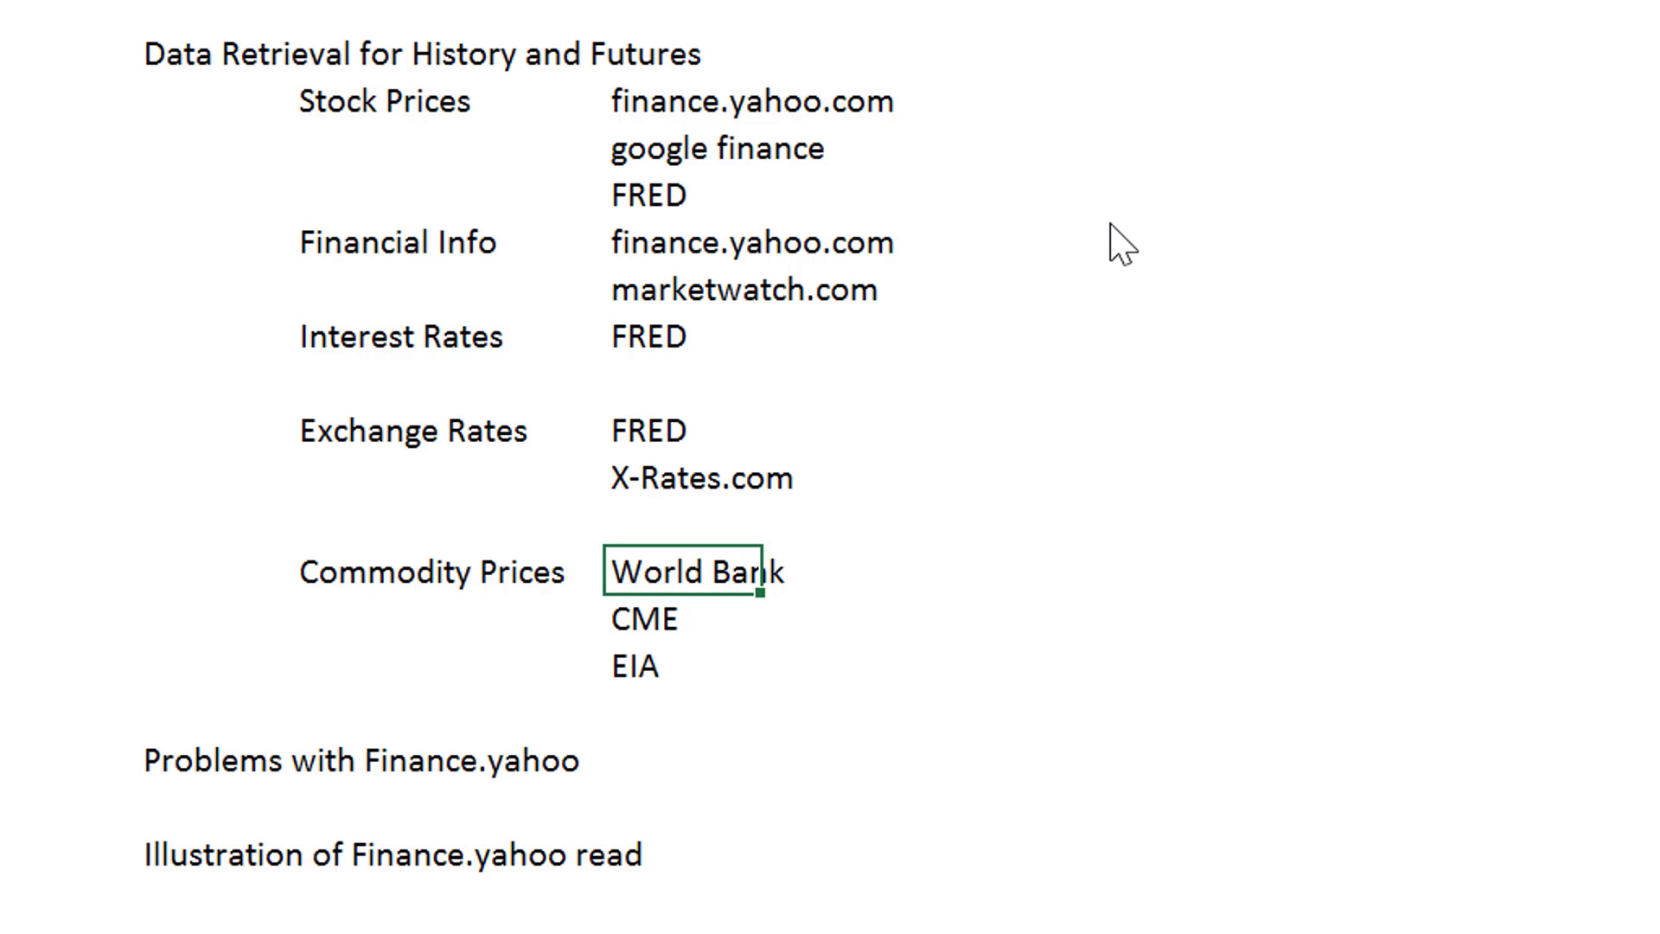
key(Down)
key(Down)
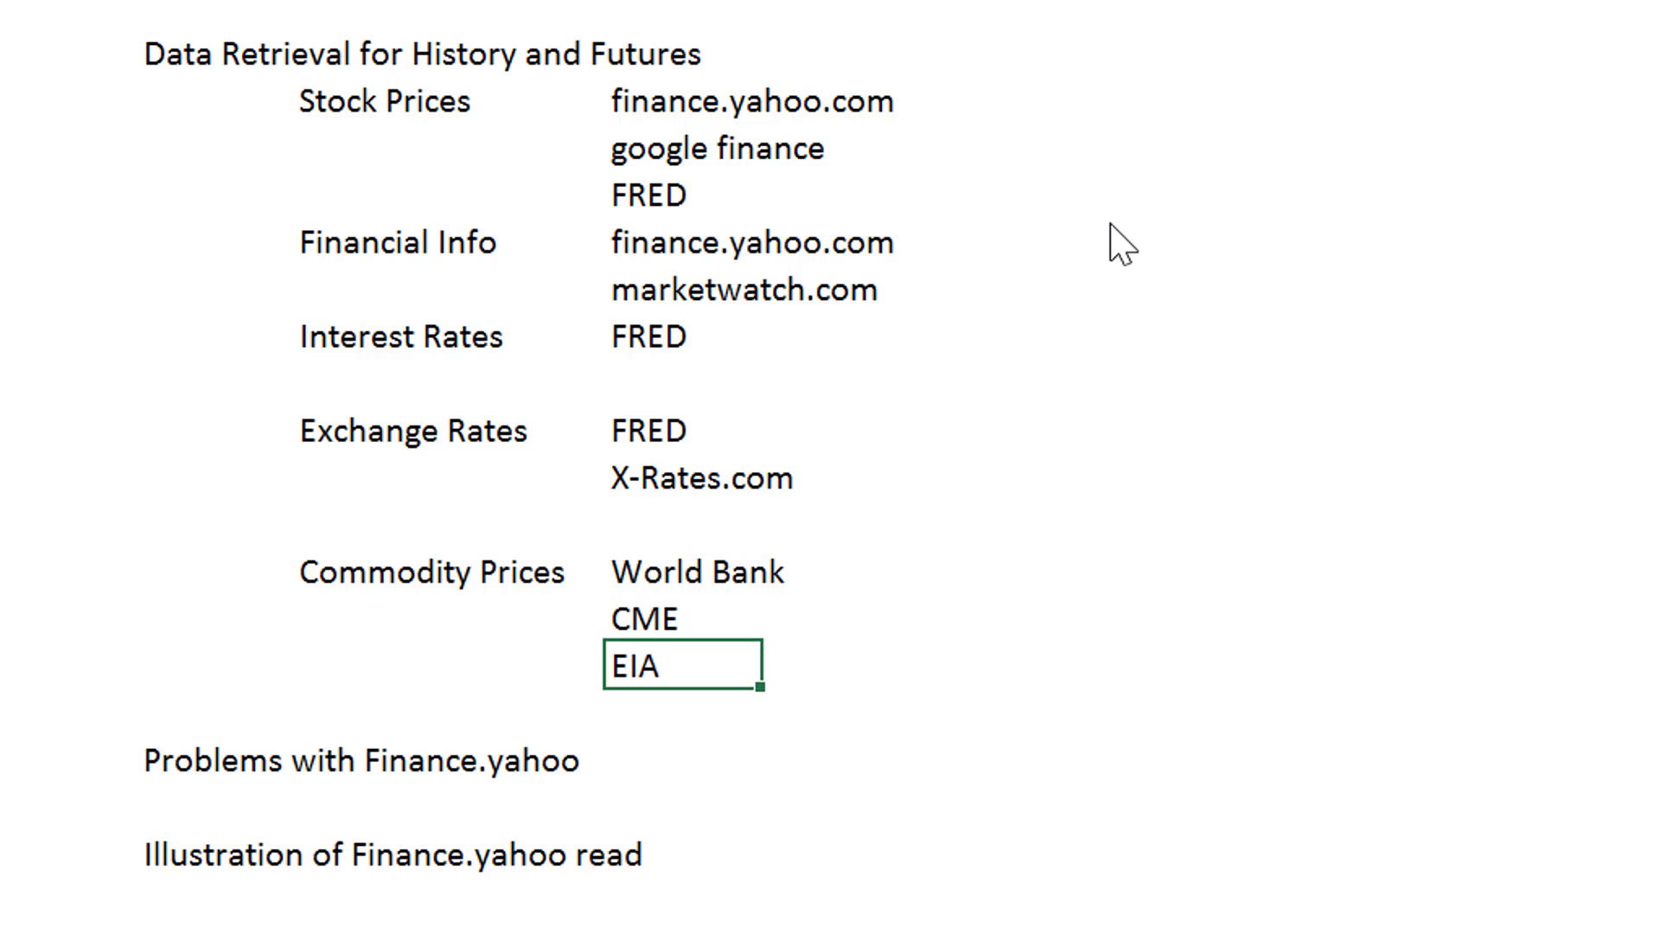
key(Up)
key(Up)
key(Up)
key(Up)
key(Up)
key(Up)
key(Up)
key(Up)
key(Up)
key(Up)
key(Up)
key(Up)
key(Up)
key(Up)
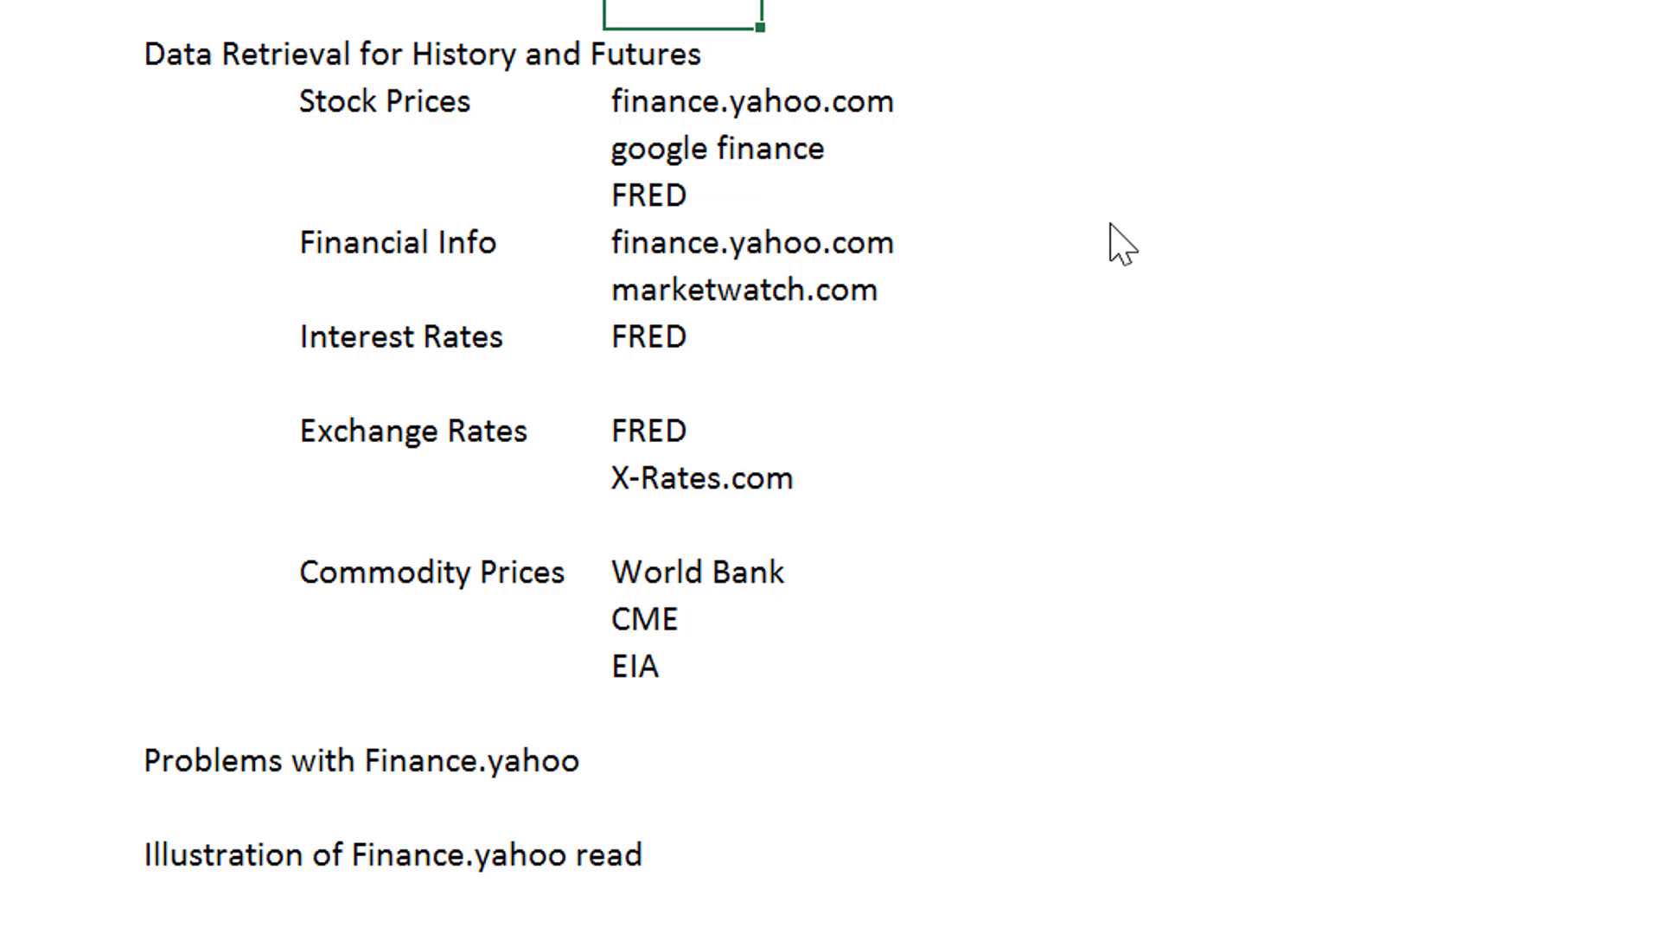
key(Down)
key(Down)
key(Down)
key(Down)
key(Up)
key(Up)
key(Down)
key(Down)
key(Down)
Step: Look at the API definition web page, then return to the Stock Market Indicies workbook
key(alt+Tab)
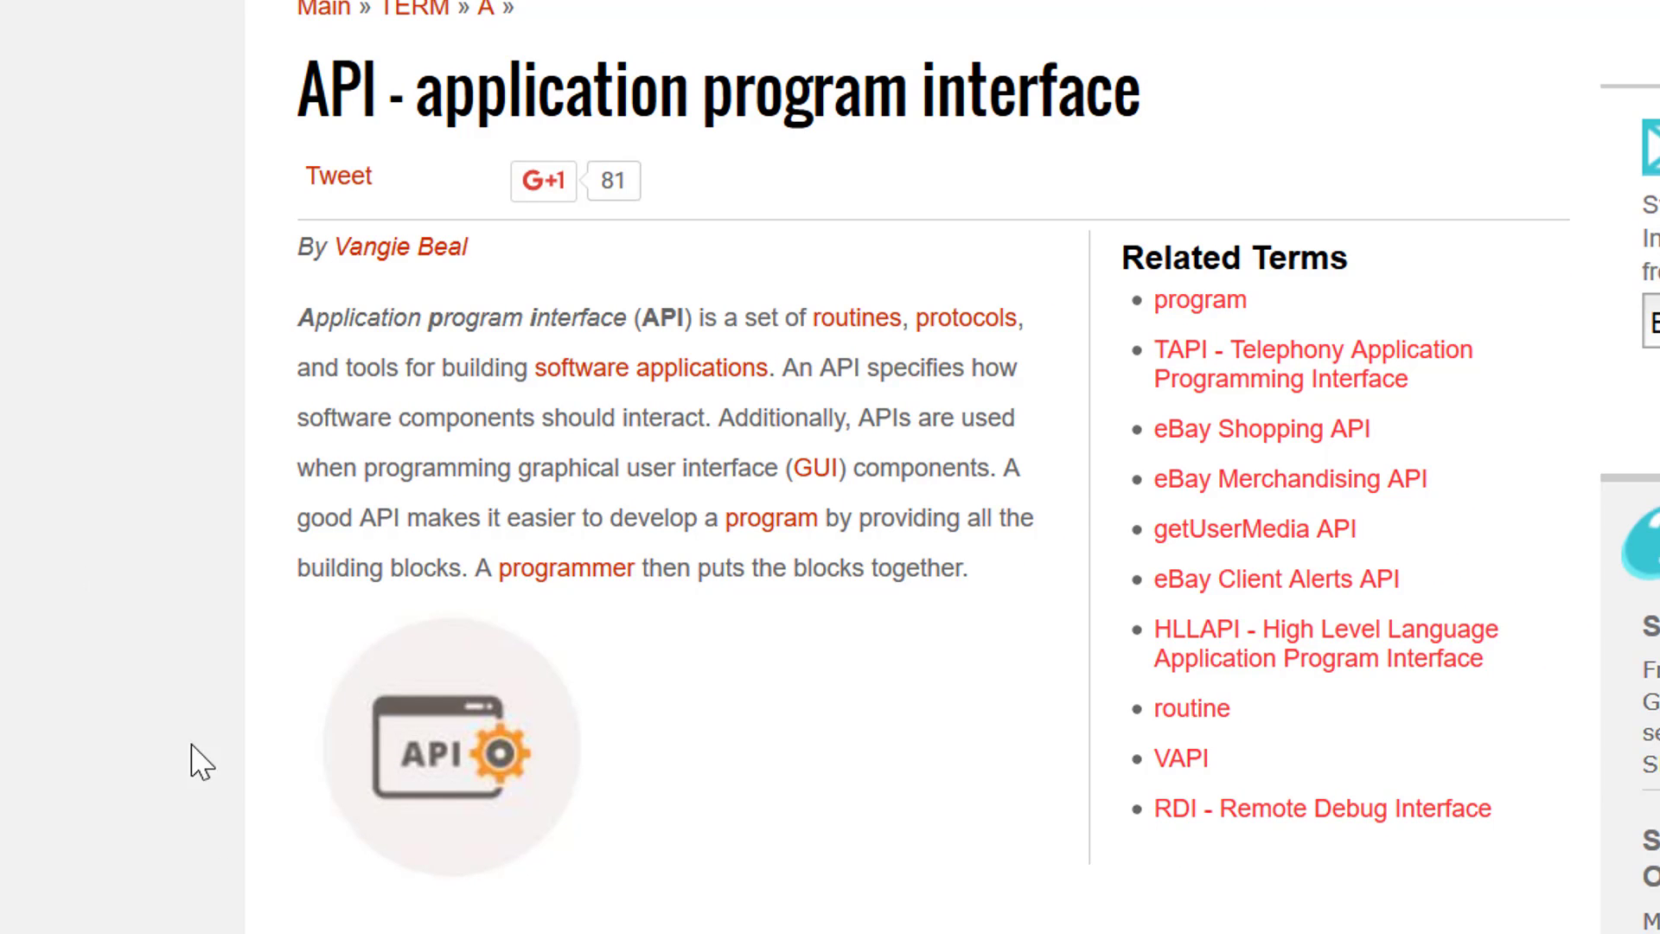
mouse_move(1090, 933)
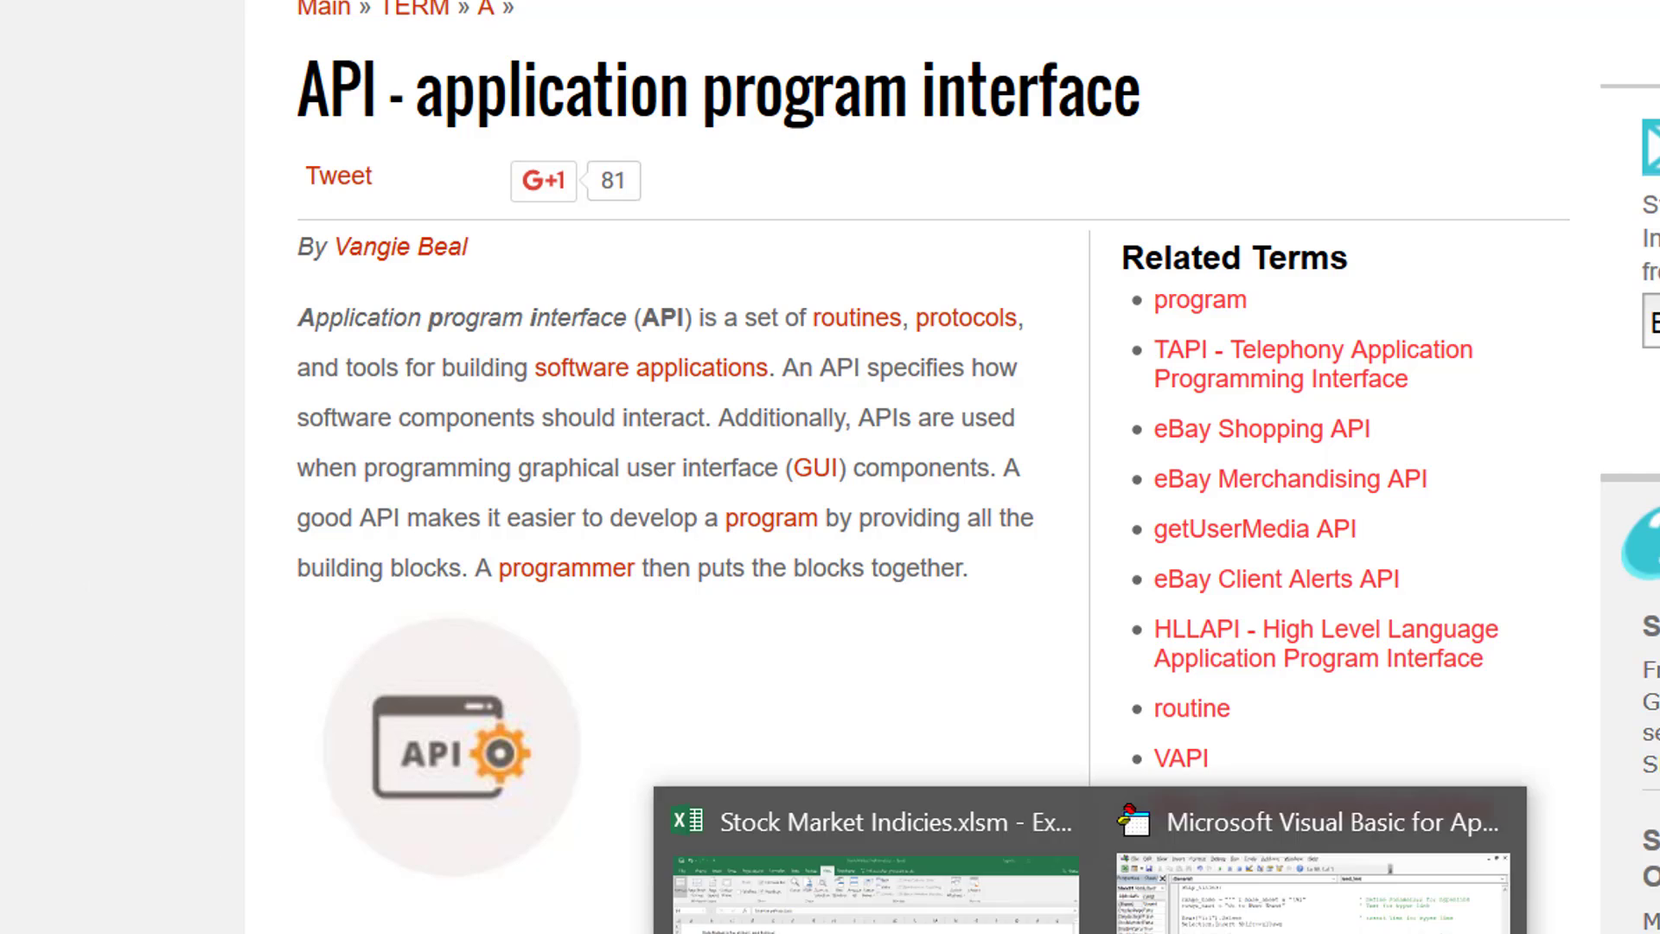
click(865, 895)
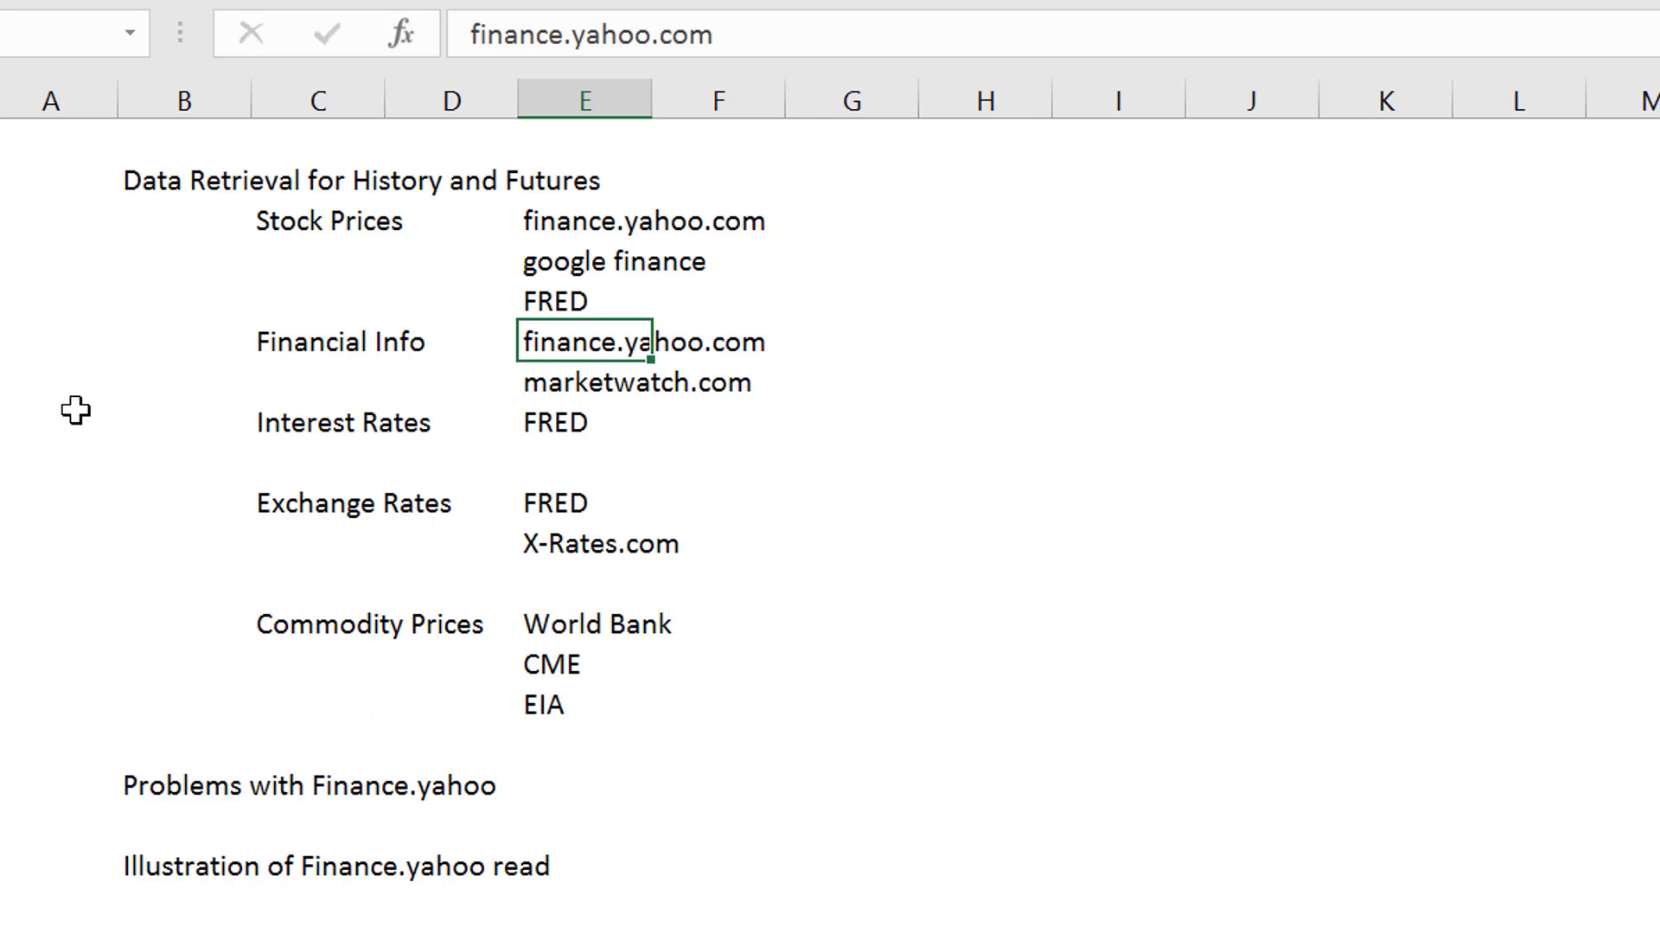
Step: Scan the Notes outline's category labels and their sources once more
key(Left)
key(Left)
key(Right)
key(Right)
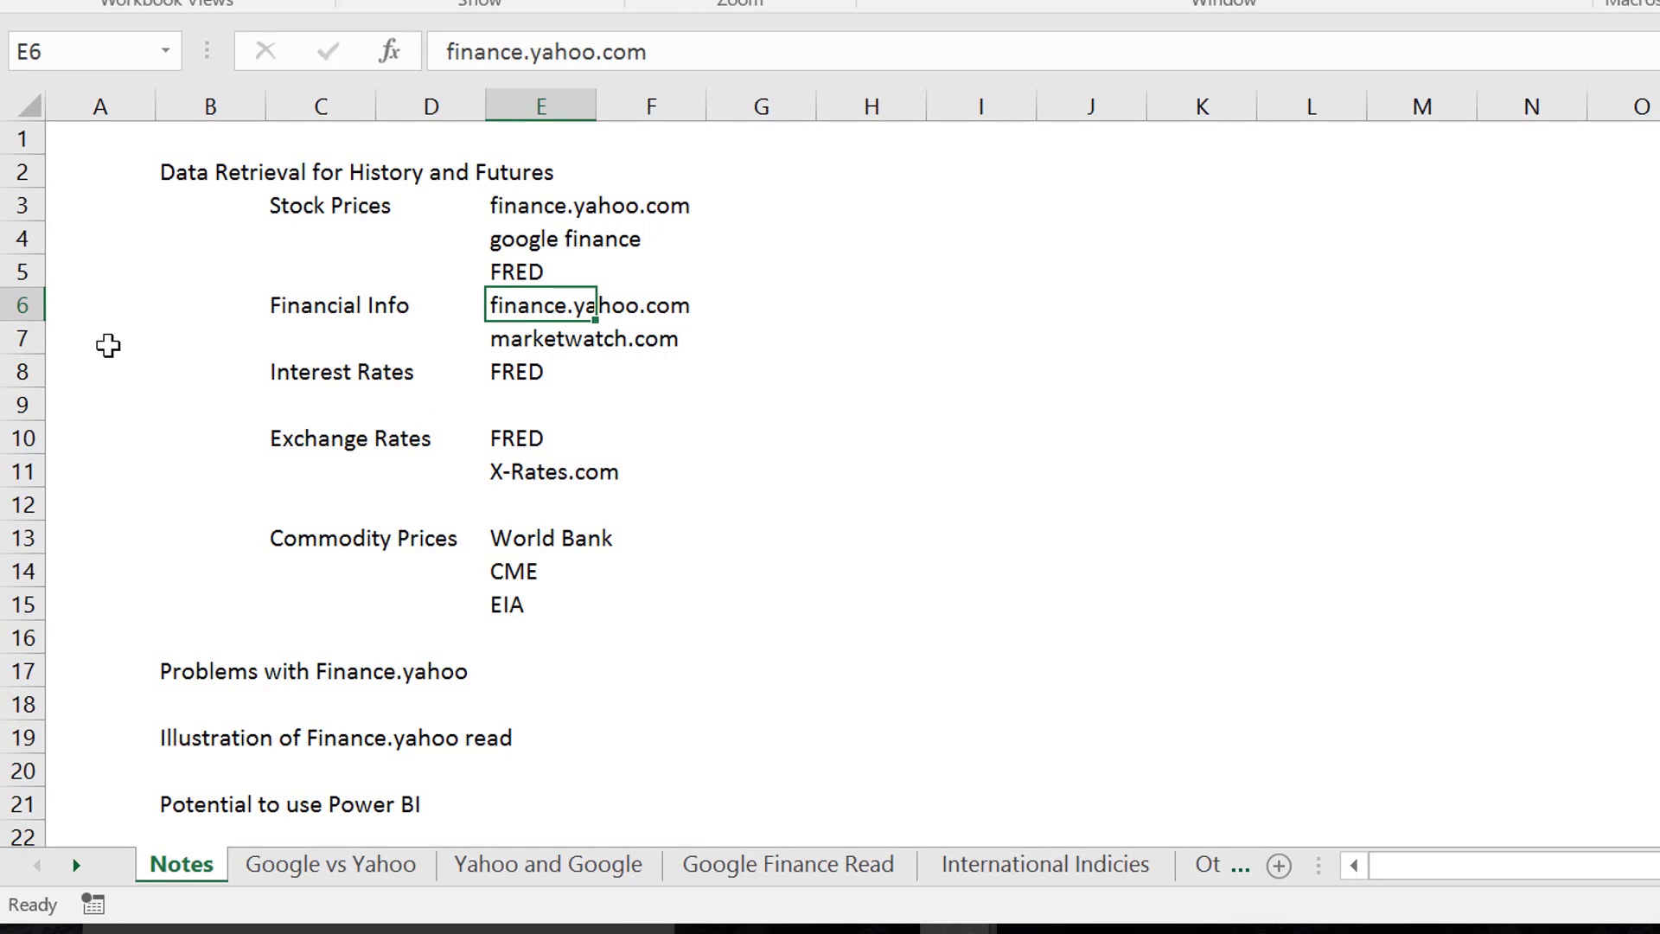
key(Up)
key(Up)
key(Up)
key(Down)
key(Down)
key(Down)
key(Up)
key(Up)
key(Page_Down)
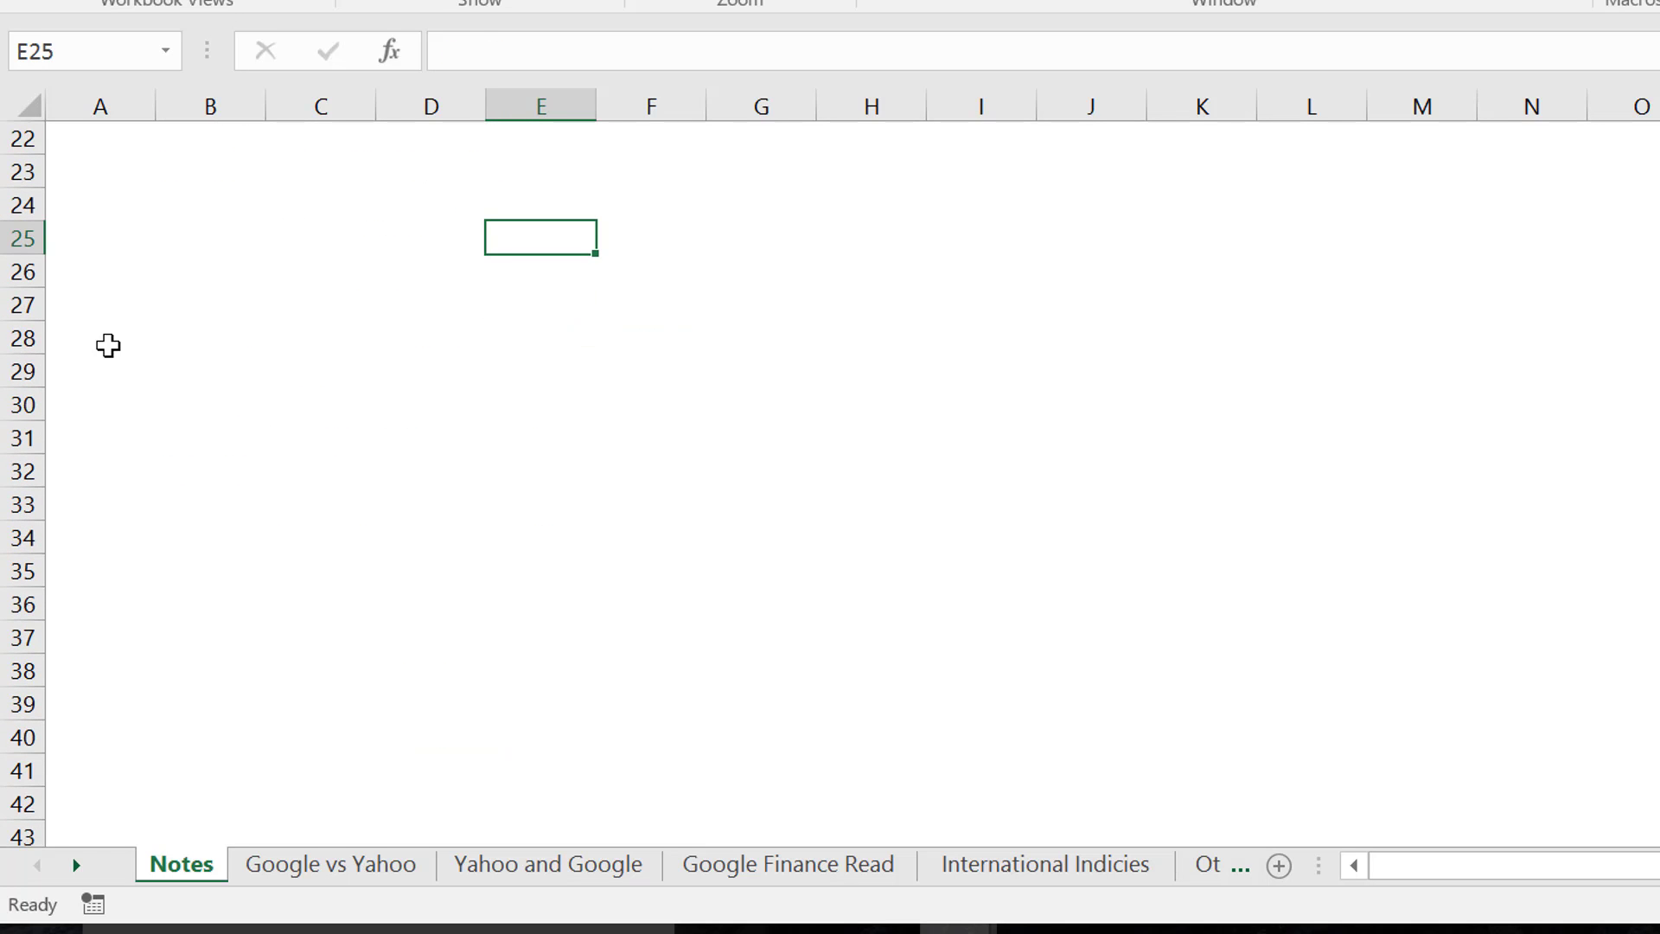
key(Up)
key(Up)
key(Up)
key(Up)
key(Up)
key(Up)
key(Up)
key(Up)
key(Up)
key(Up)
key(Up)
key(Up)
key(Up)
key(Up)
key(Up)
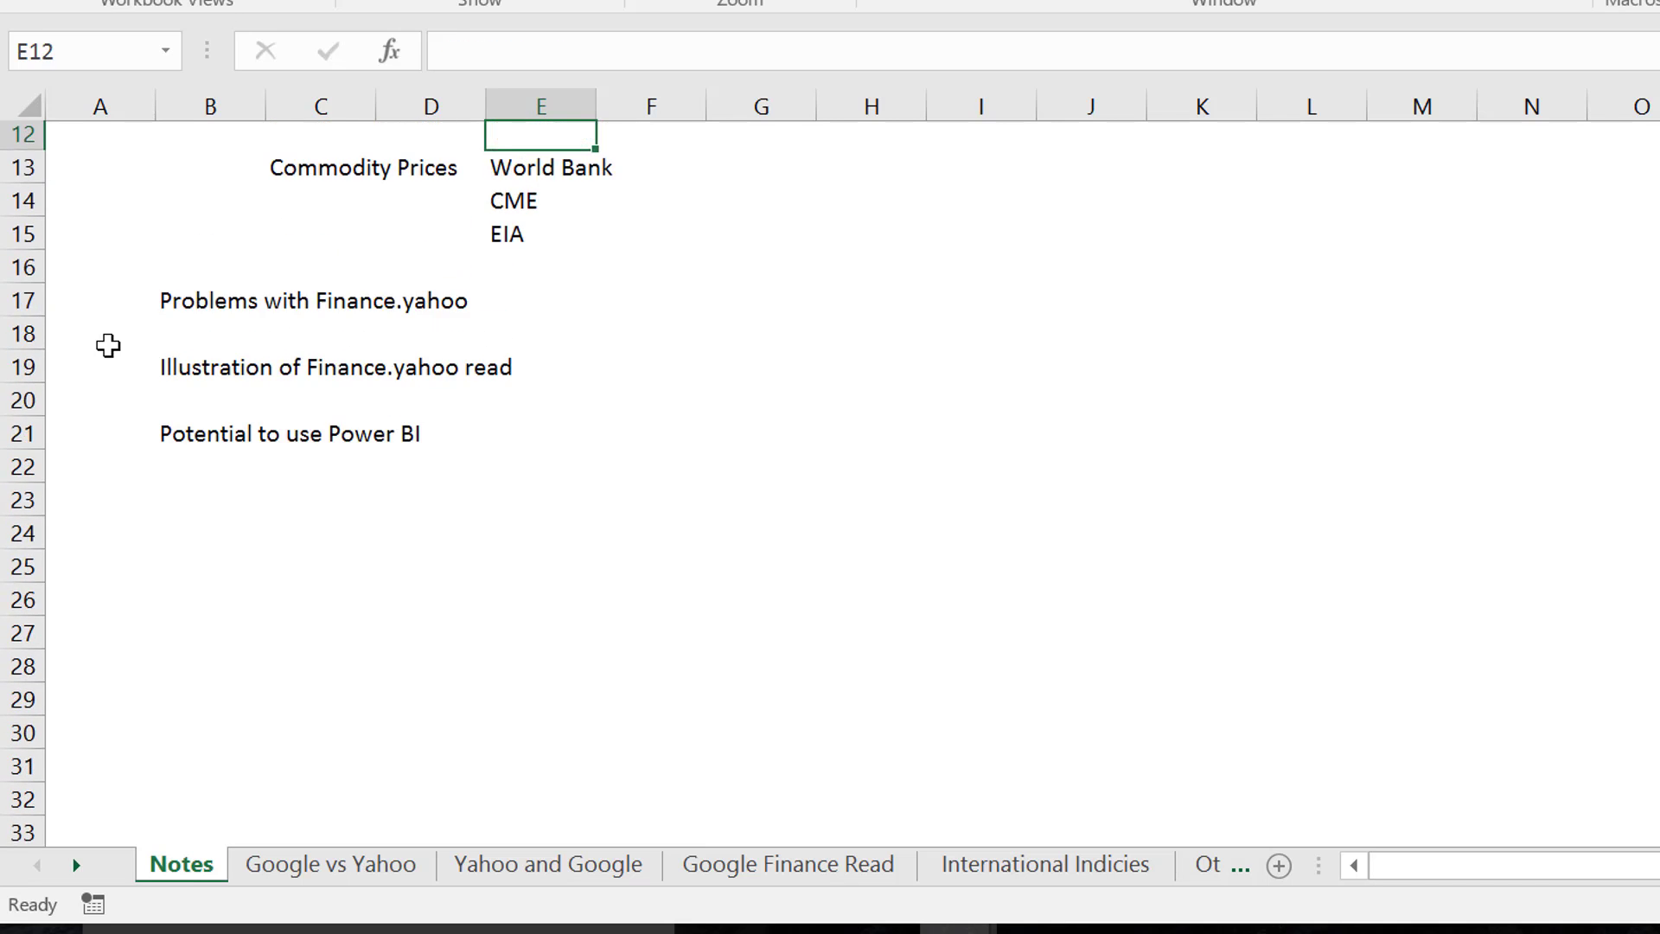
key(Up)
key(Up)
key(Up)
key(Up)
key(Up)
key(Up)
key(Up)
key(Up)
key(Up)
key(Left)
key(Left)
key(Down)
key(Down)
key(Down)
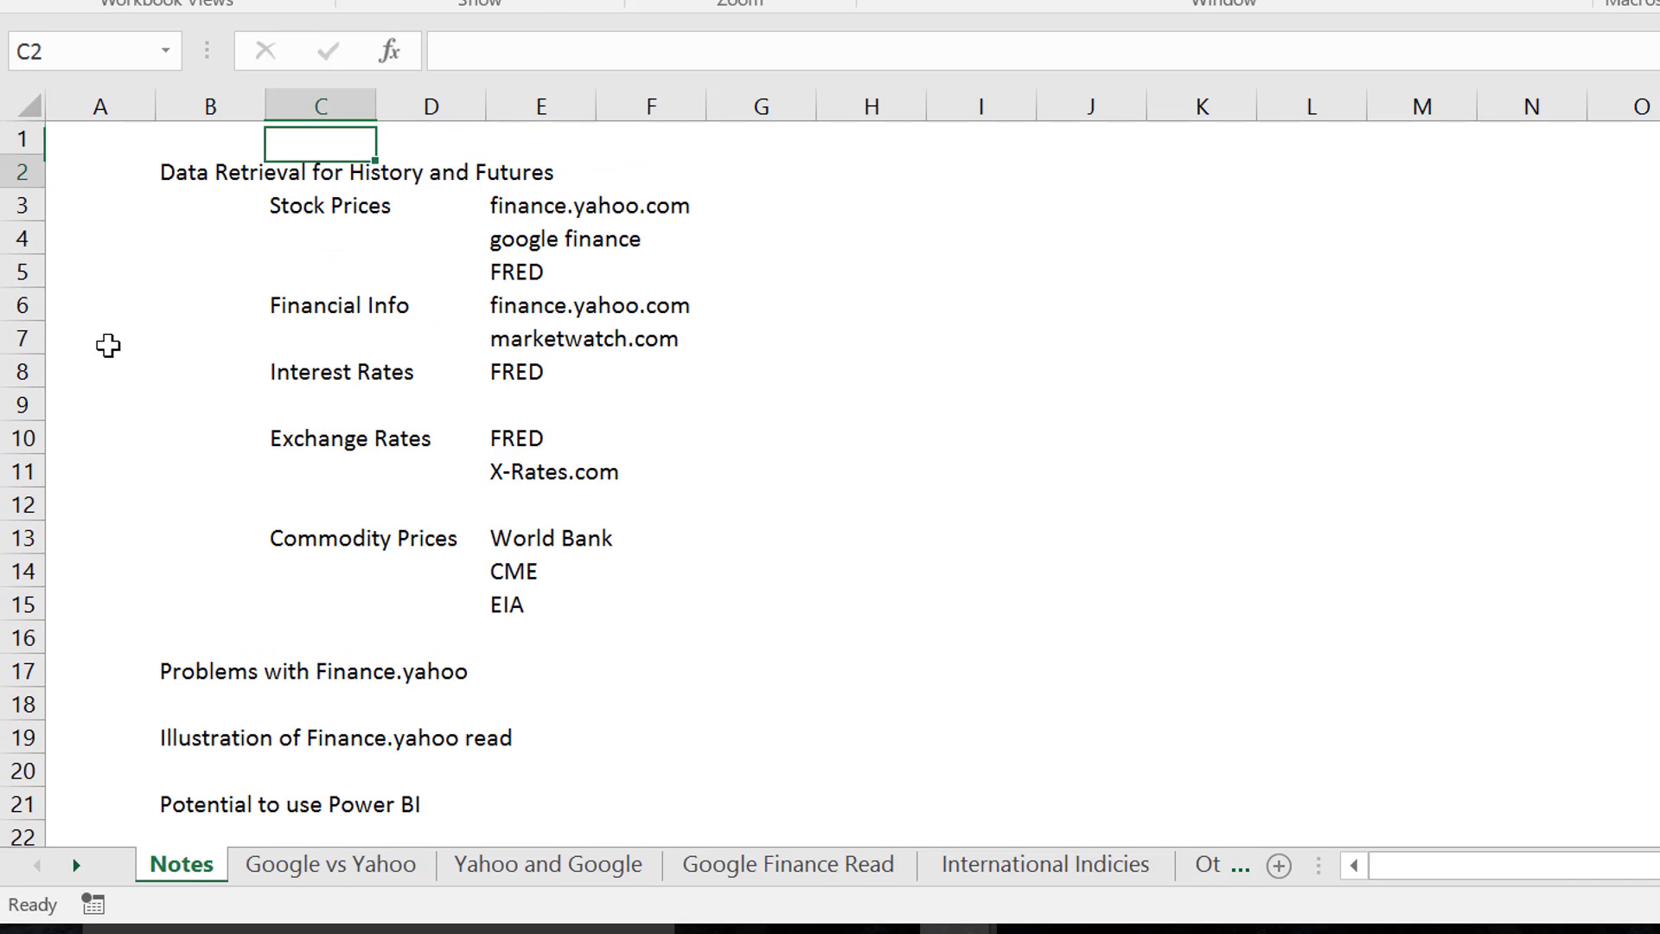
key(Down)
key(Down)
key(Down)
key(Down)
key(Down)
key(Down)
key(Down)
key(Down)
key(Down)
key(Down)
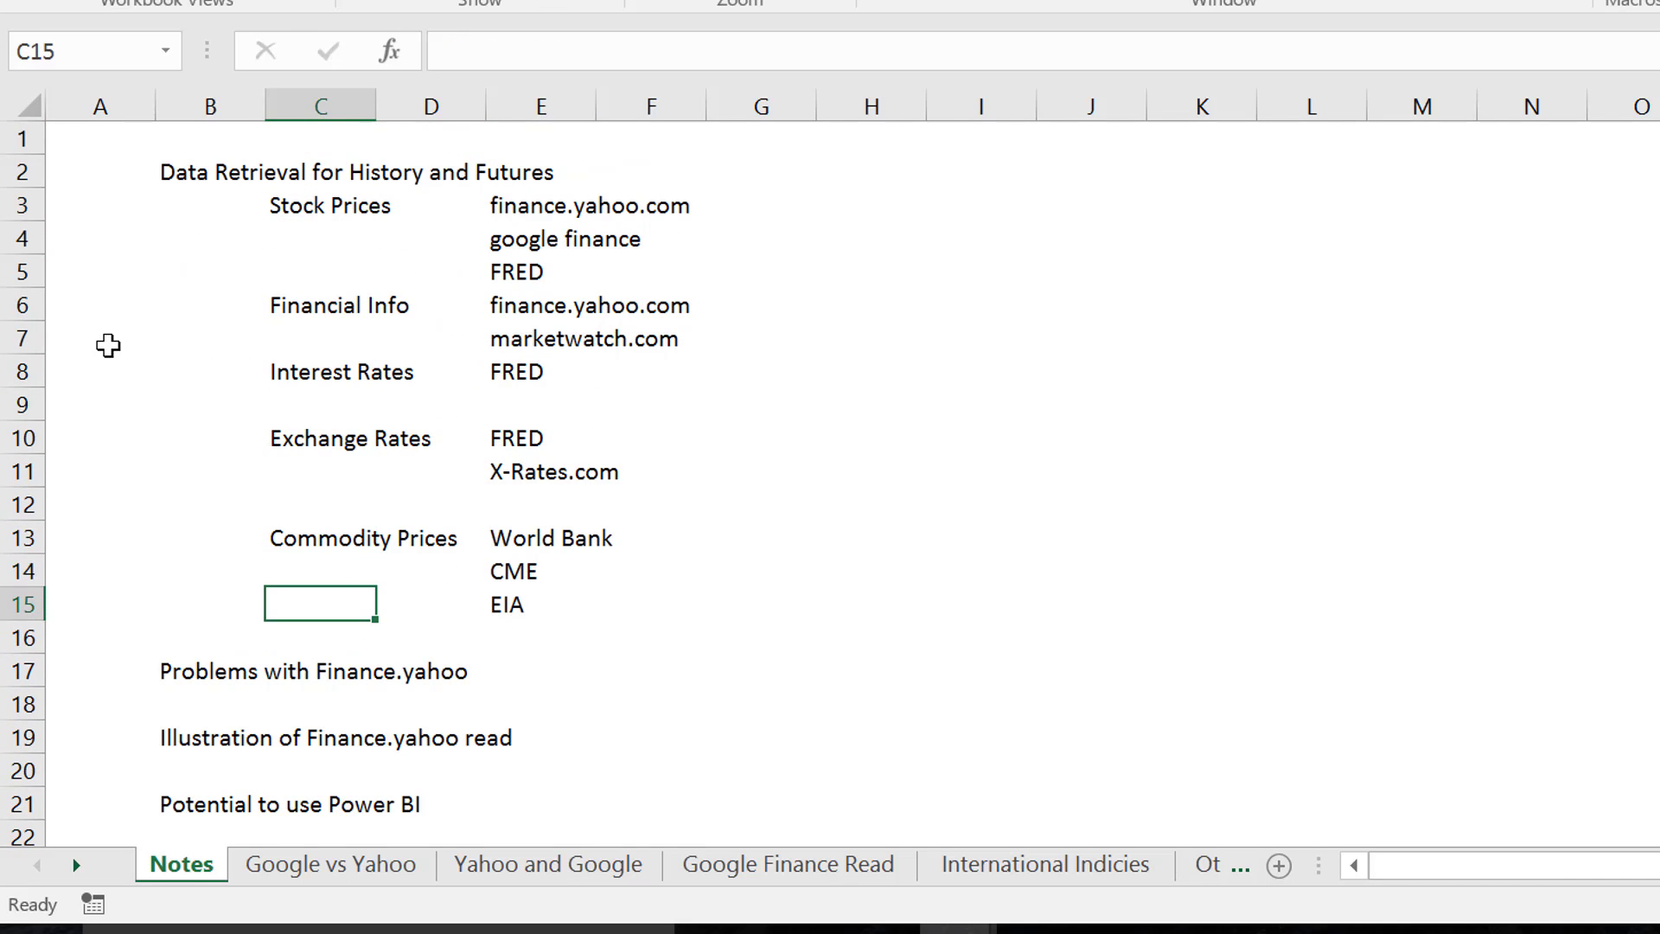
key(Up)
key(Up)
Step: Switch to the Google vs Yahoo sheet and move up to the Yahoo heading
key(Up)
key(Up)
key(Up)
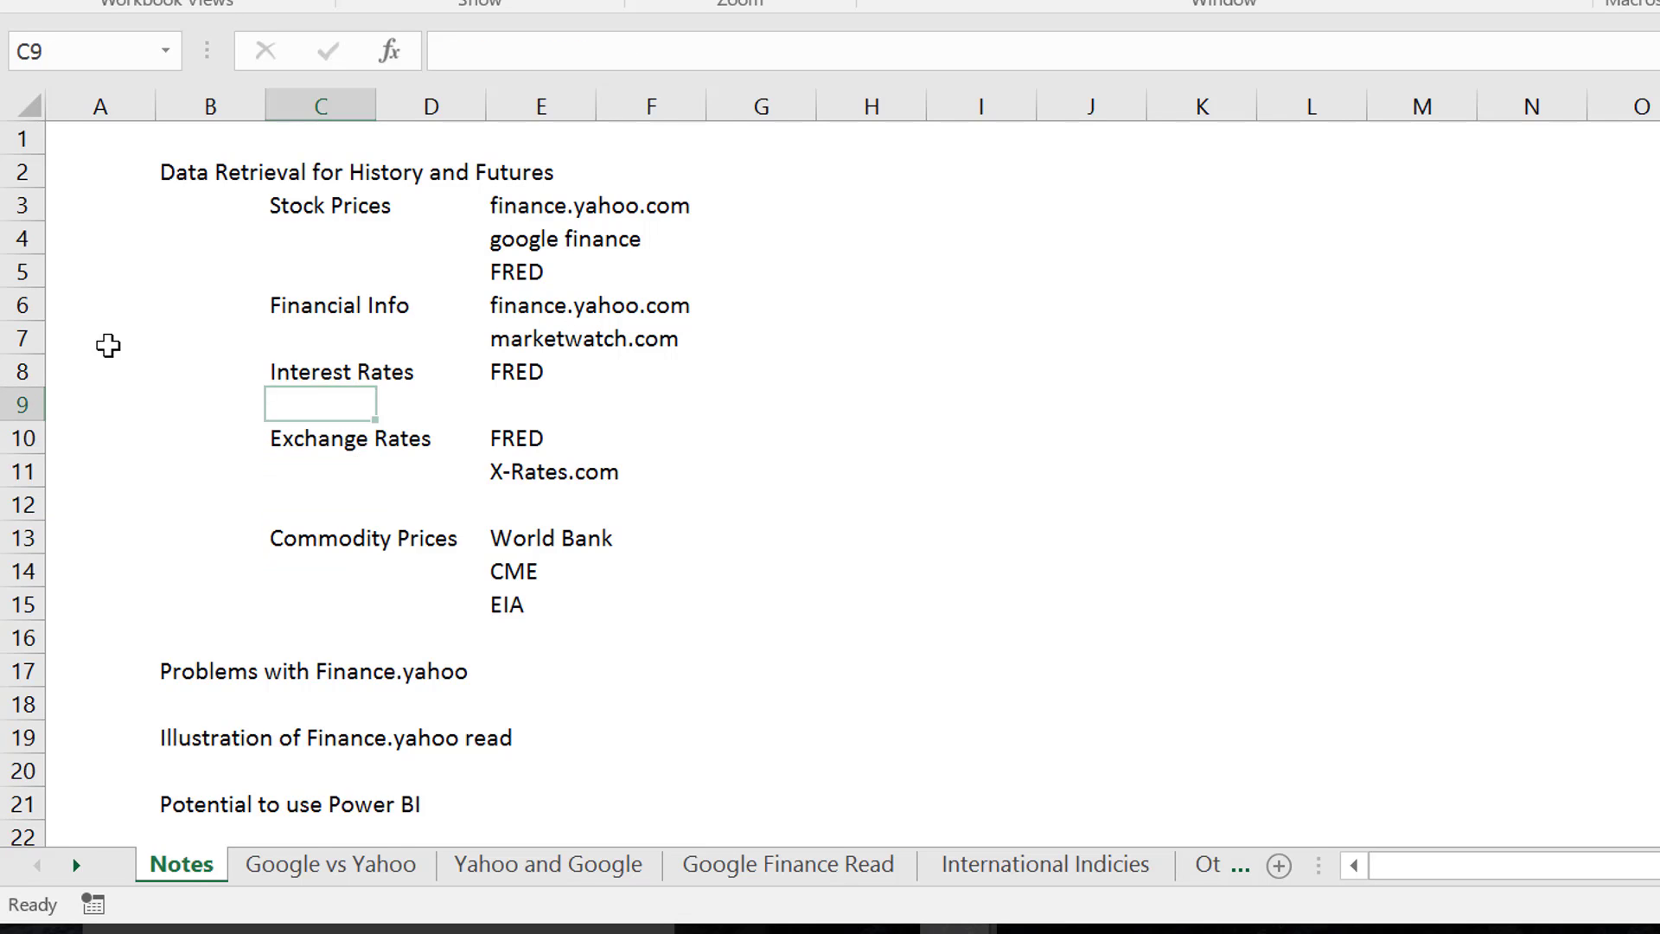
key(ctrl+Page_Down)
key(Up)
key(Up)
key(Up)
Step: Read down the Yahoo advantages list to the Resolution items
key(Down)
key(Down)
key(Down)
key(Down)
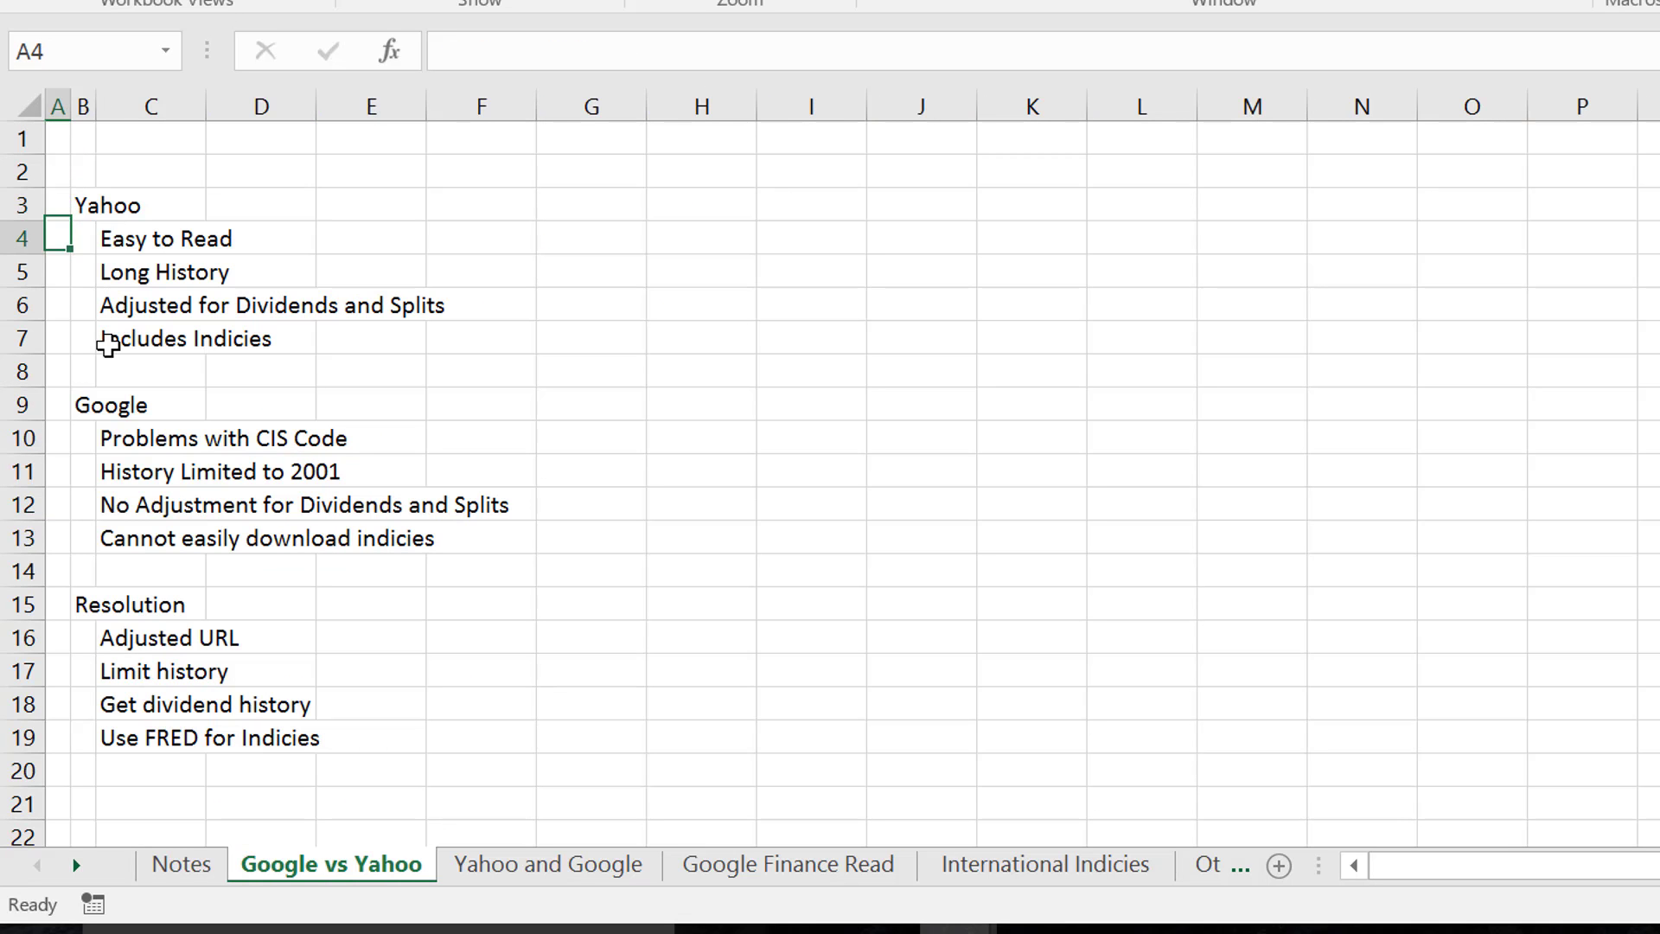
key(Down)
key(Down)
key(Down)
key(Down)
key(Down)
key(Down)
key(Down)
key(Down)
key(Down)
key(Down)
key(Down)
key(Down)
key(Down)
key(Down)
key(Down)
key(Right)
key(Right)
key(Up)
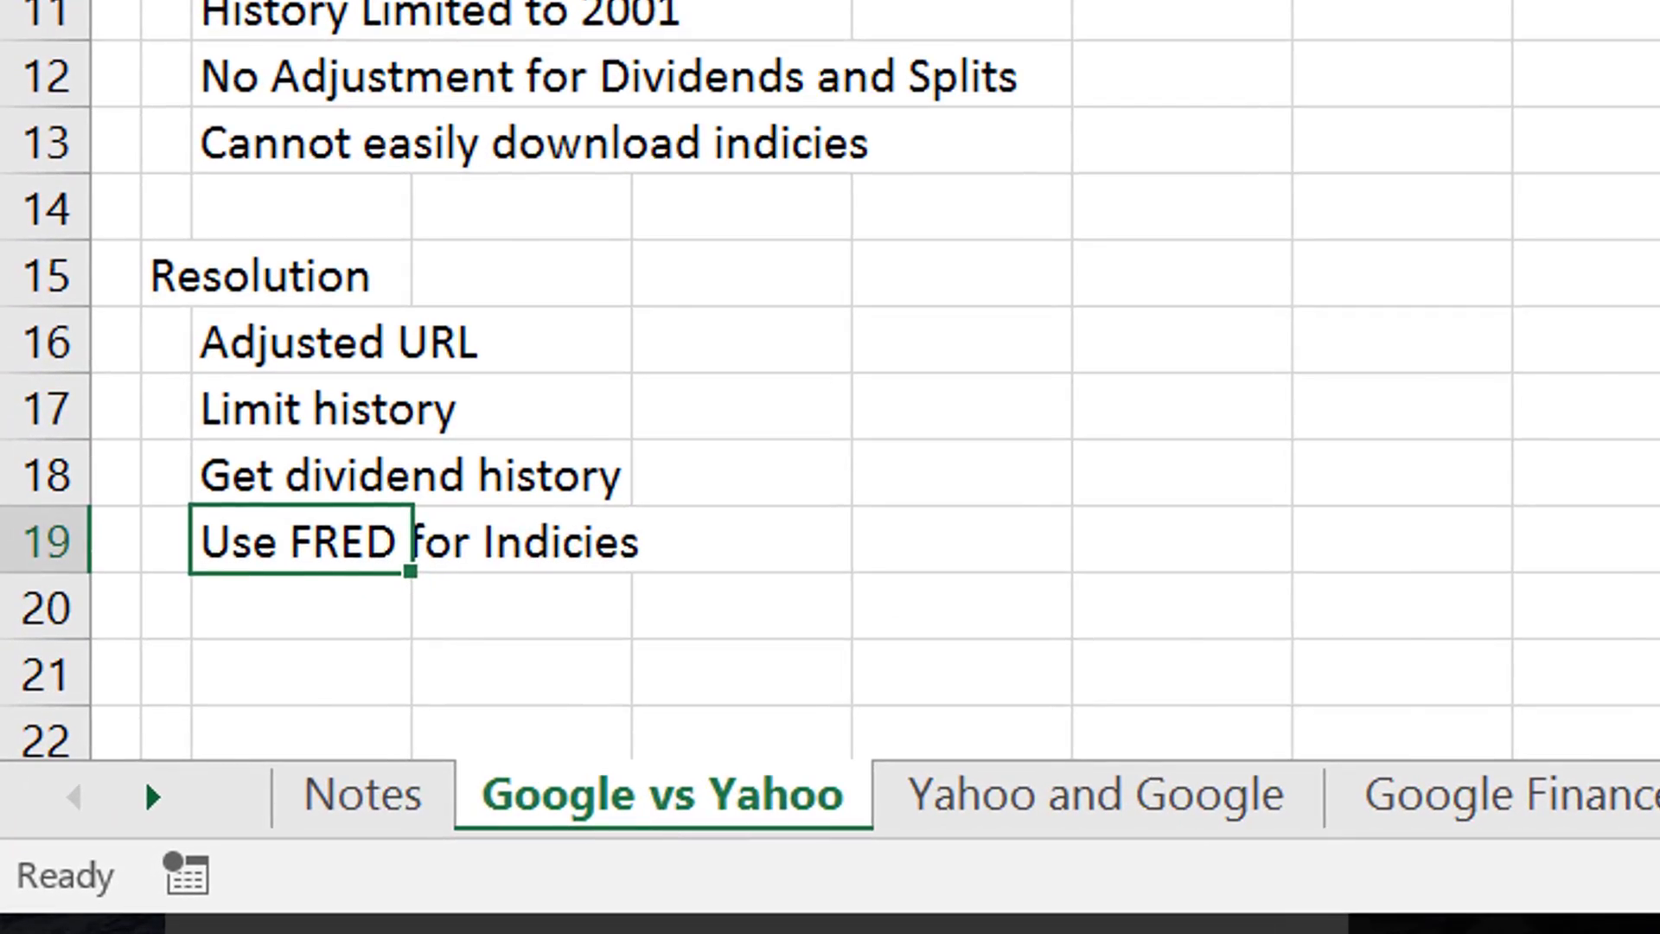
Step: Browse the US index list including Nasdaq 100, then return to the Notes sheet
key(ctrl+Page_Down)
key(ctrl+Page_Down)
key(ctrl+Page_Down)
key(ctrl+Page_Down)
key(ctrl+Page_Down)
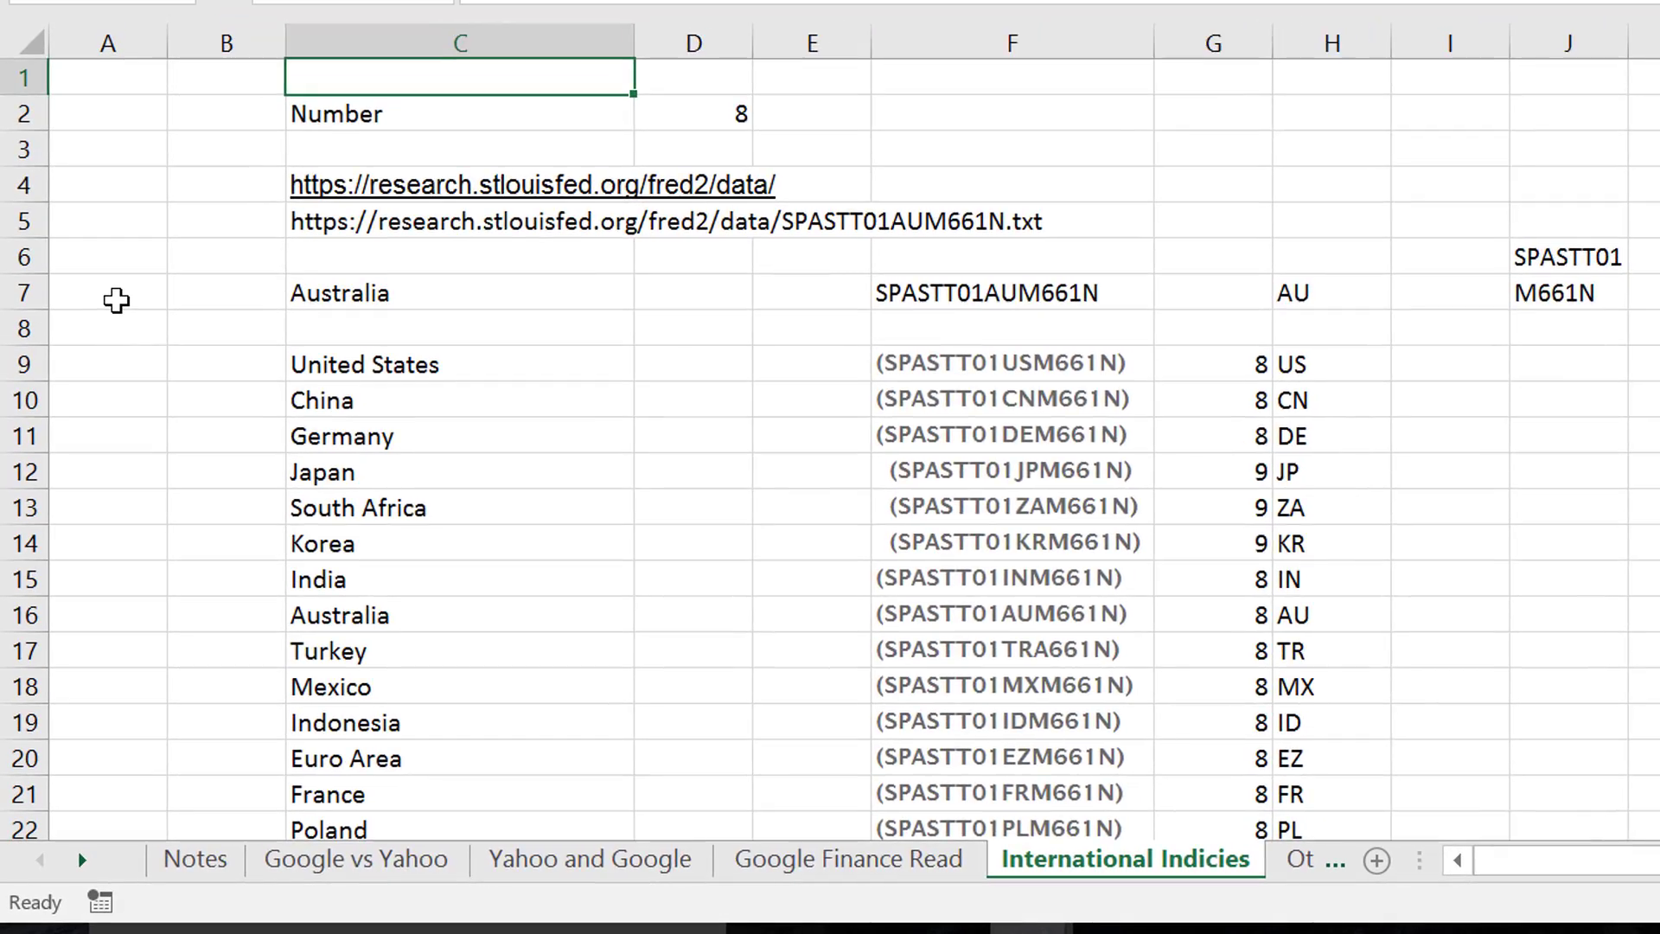
key(Down)
key(Down)
key(Left)
key(Left)
key(Left)
key(Page_Down)
key(Page_Down)
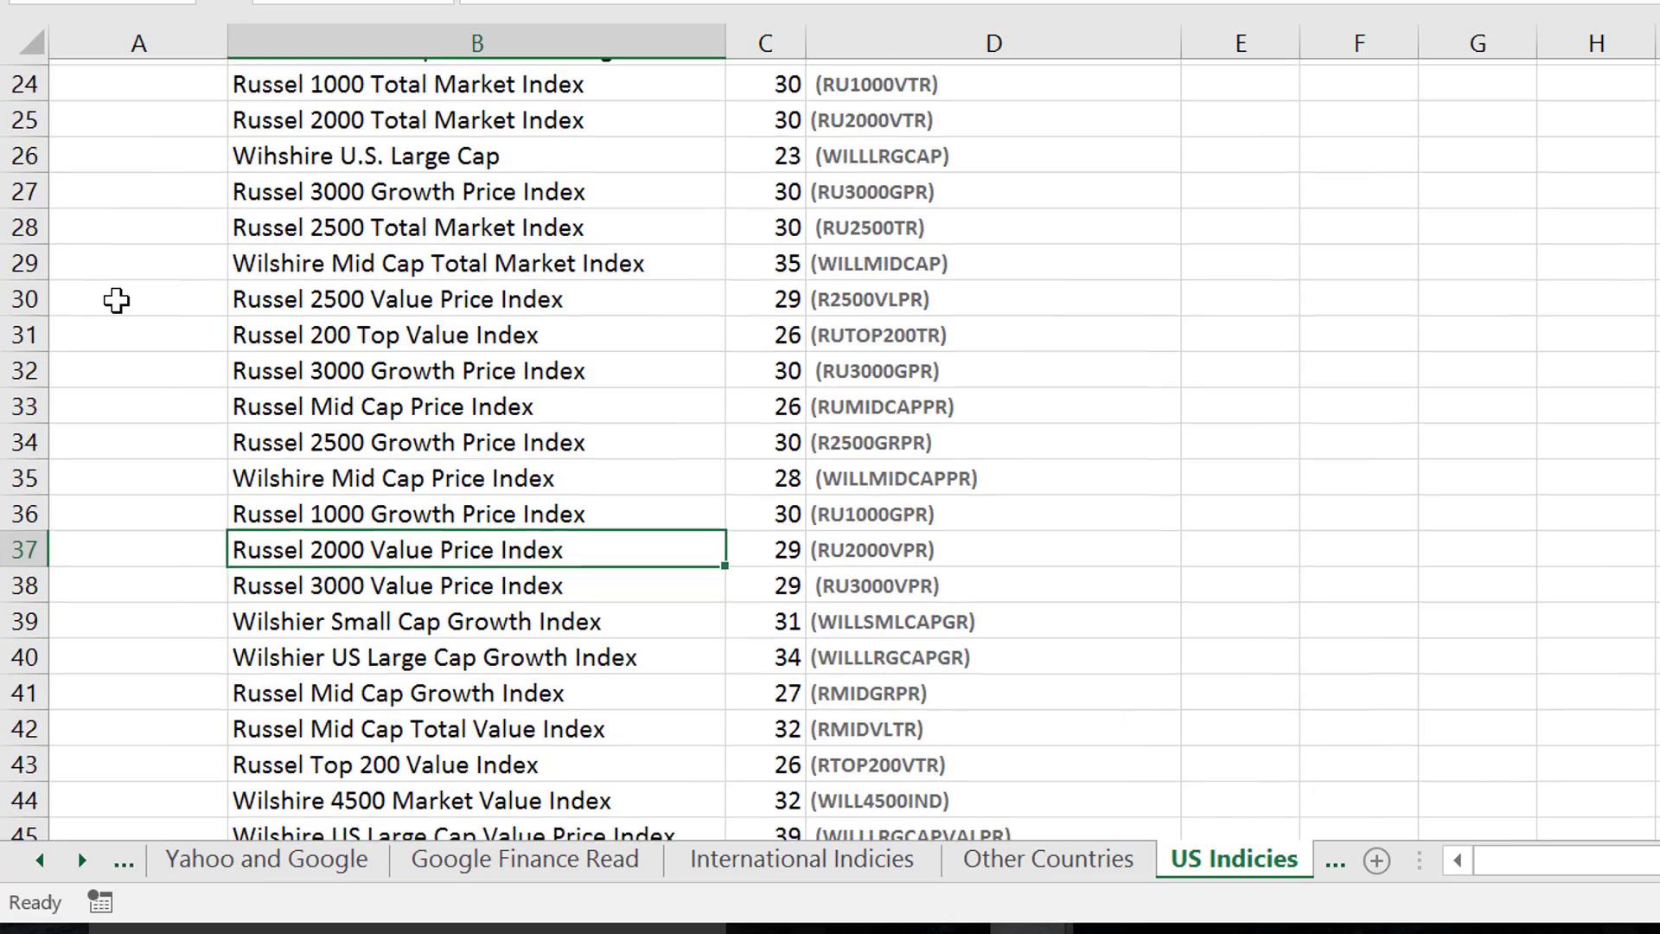
key(Page_Up)
key(Page_Up)
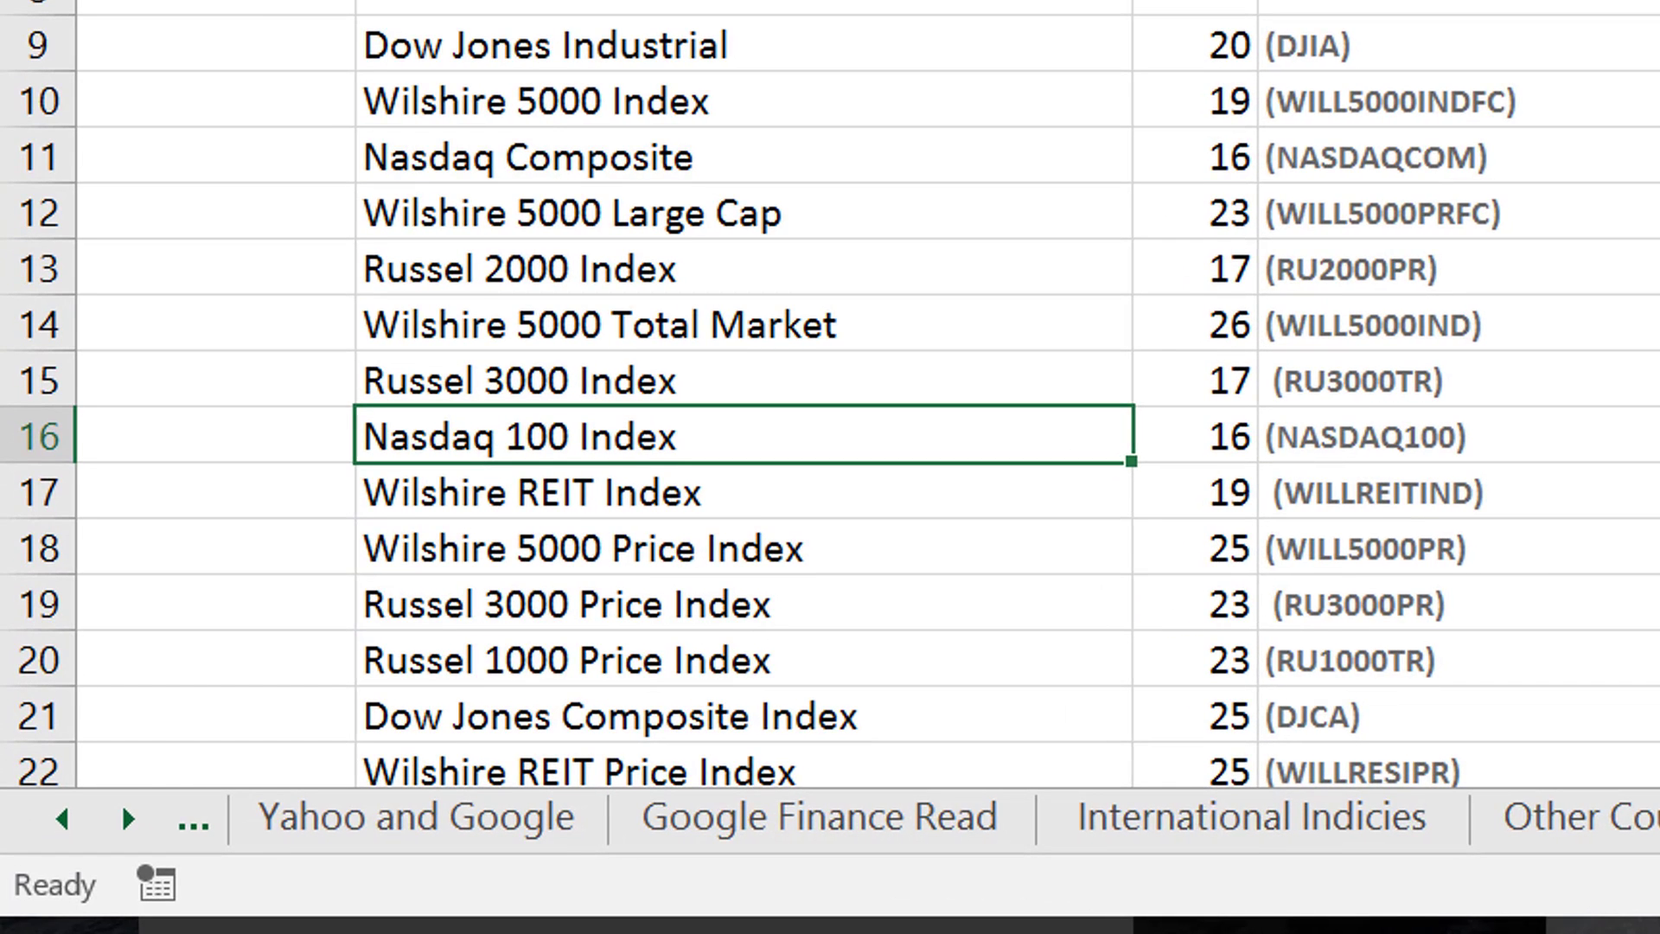
key(ctrl+Page_Up)
key(ctrl+Page_Up)
key(ctrl+Page_Up)
key(ctrl+Page_Up)
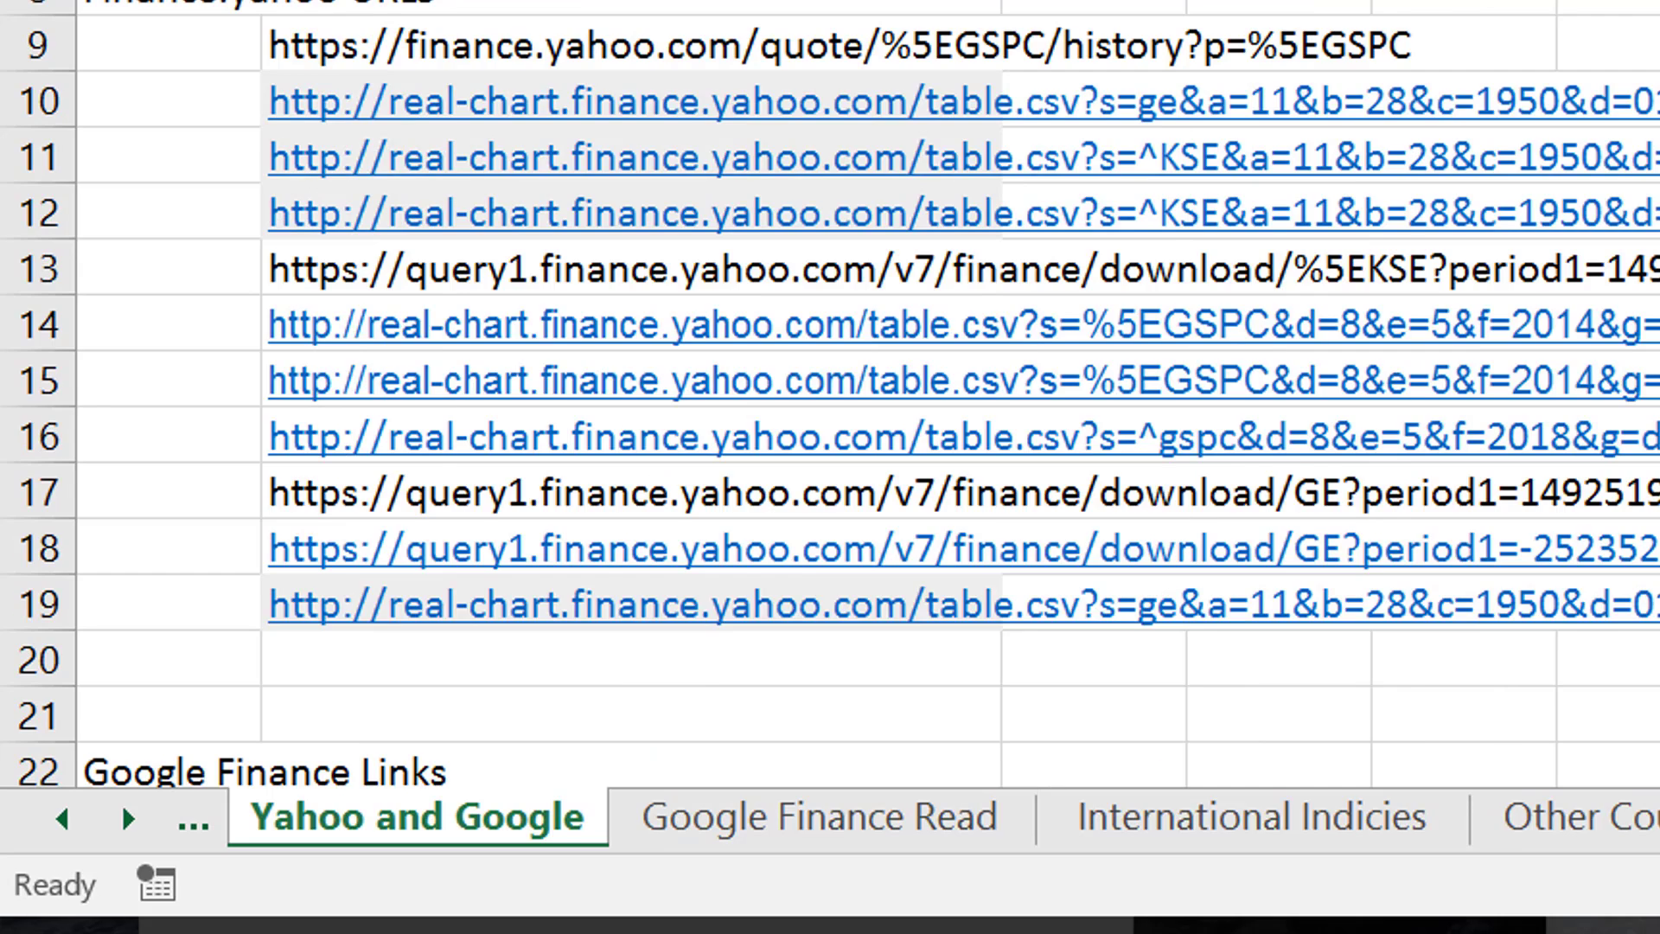
key(ctrl+Page_Up)
key(ctrl+Page_Up)
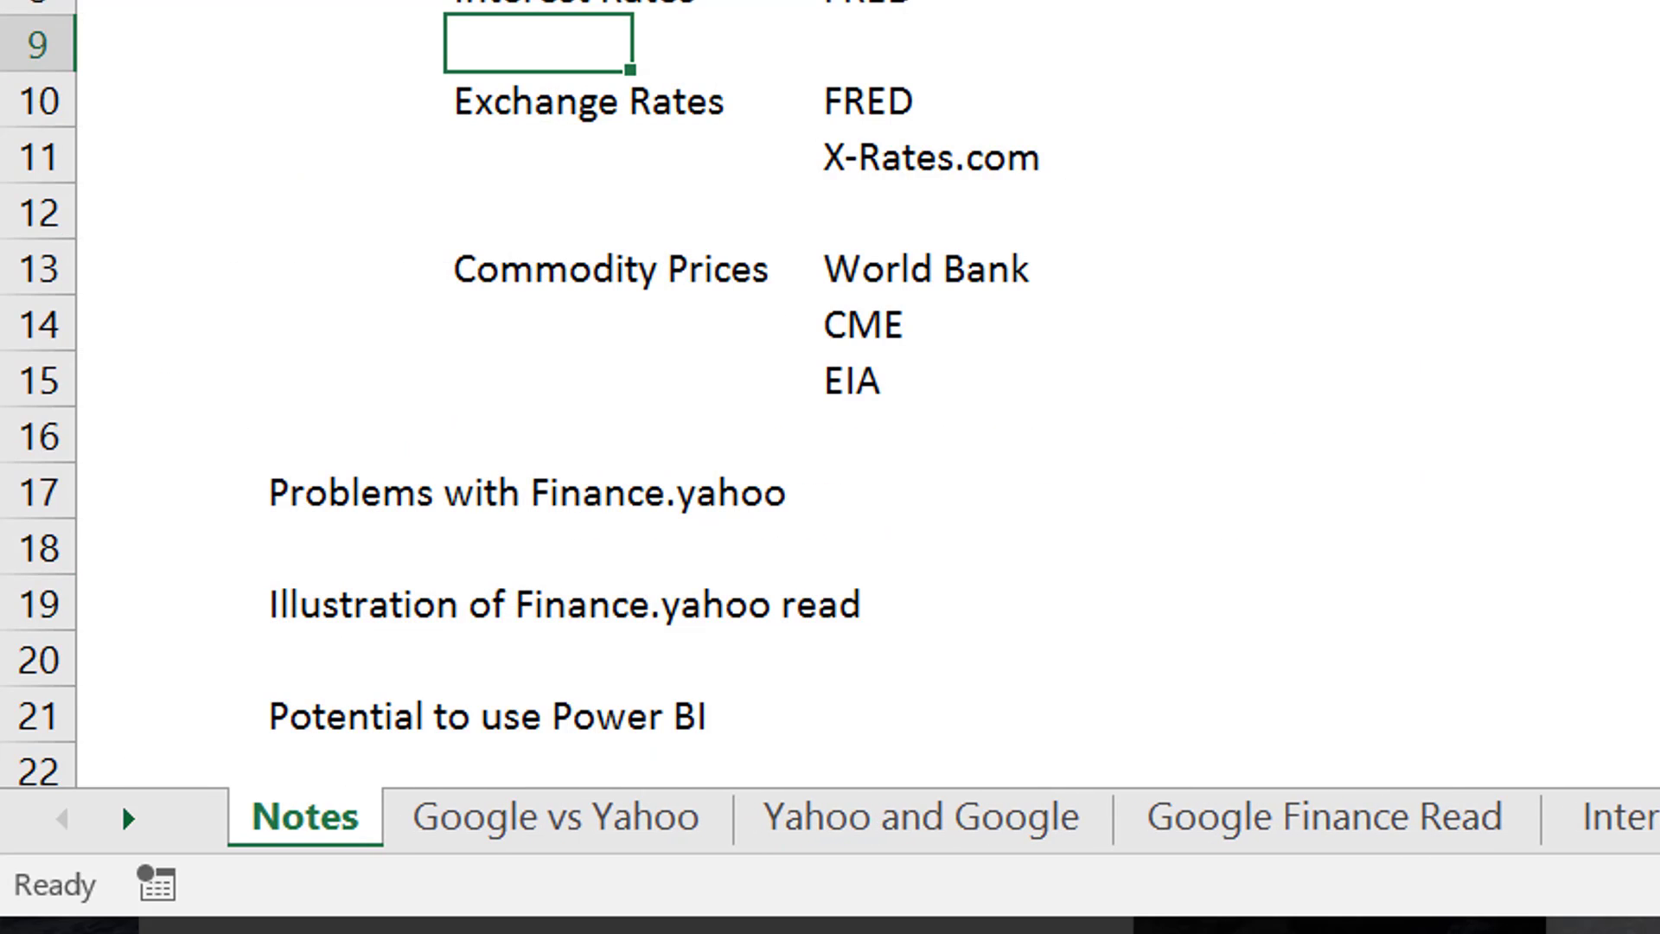
Step: Revisit the Google vs Yahoo comparison notes, then move on to the Yahoo and Google sheet
key(ctrl+Page_Down)
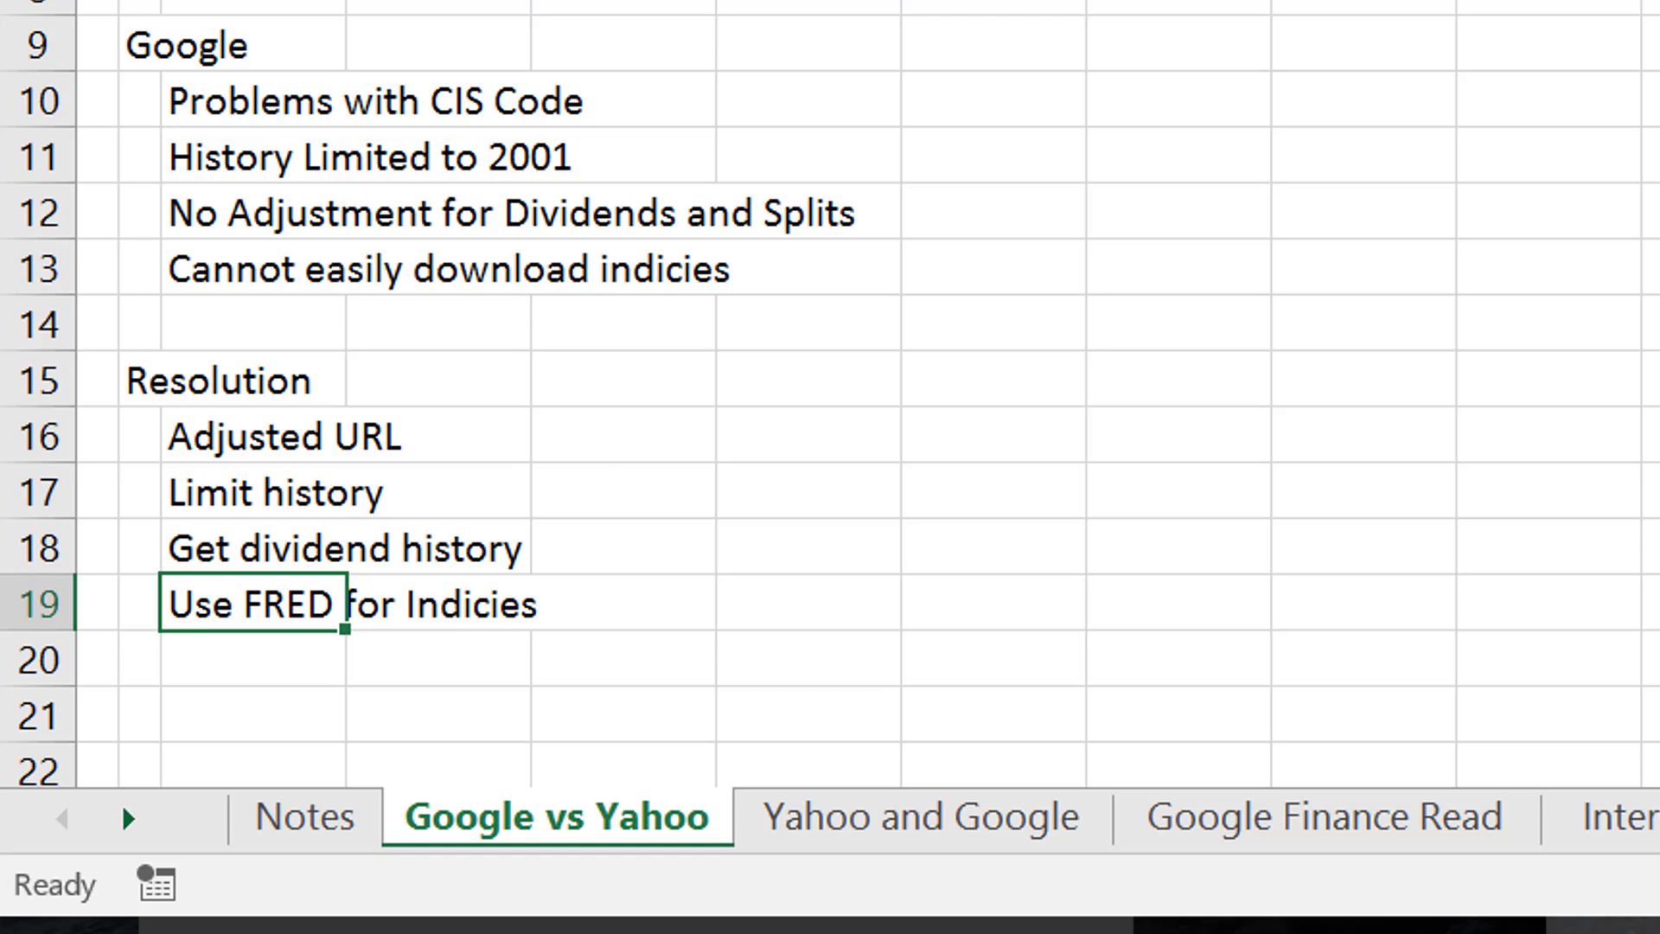
key(Up)
key(Up)
key(Up)
key(Up)
key(Up)
key(Up)
key(Up)
key(Up)
key(Up)
key(Up)
key(Up)
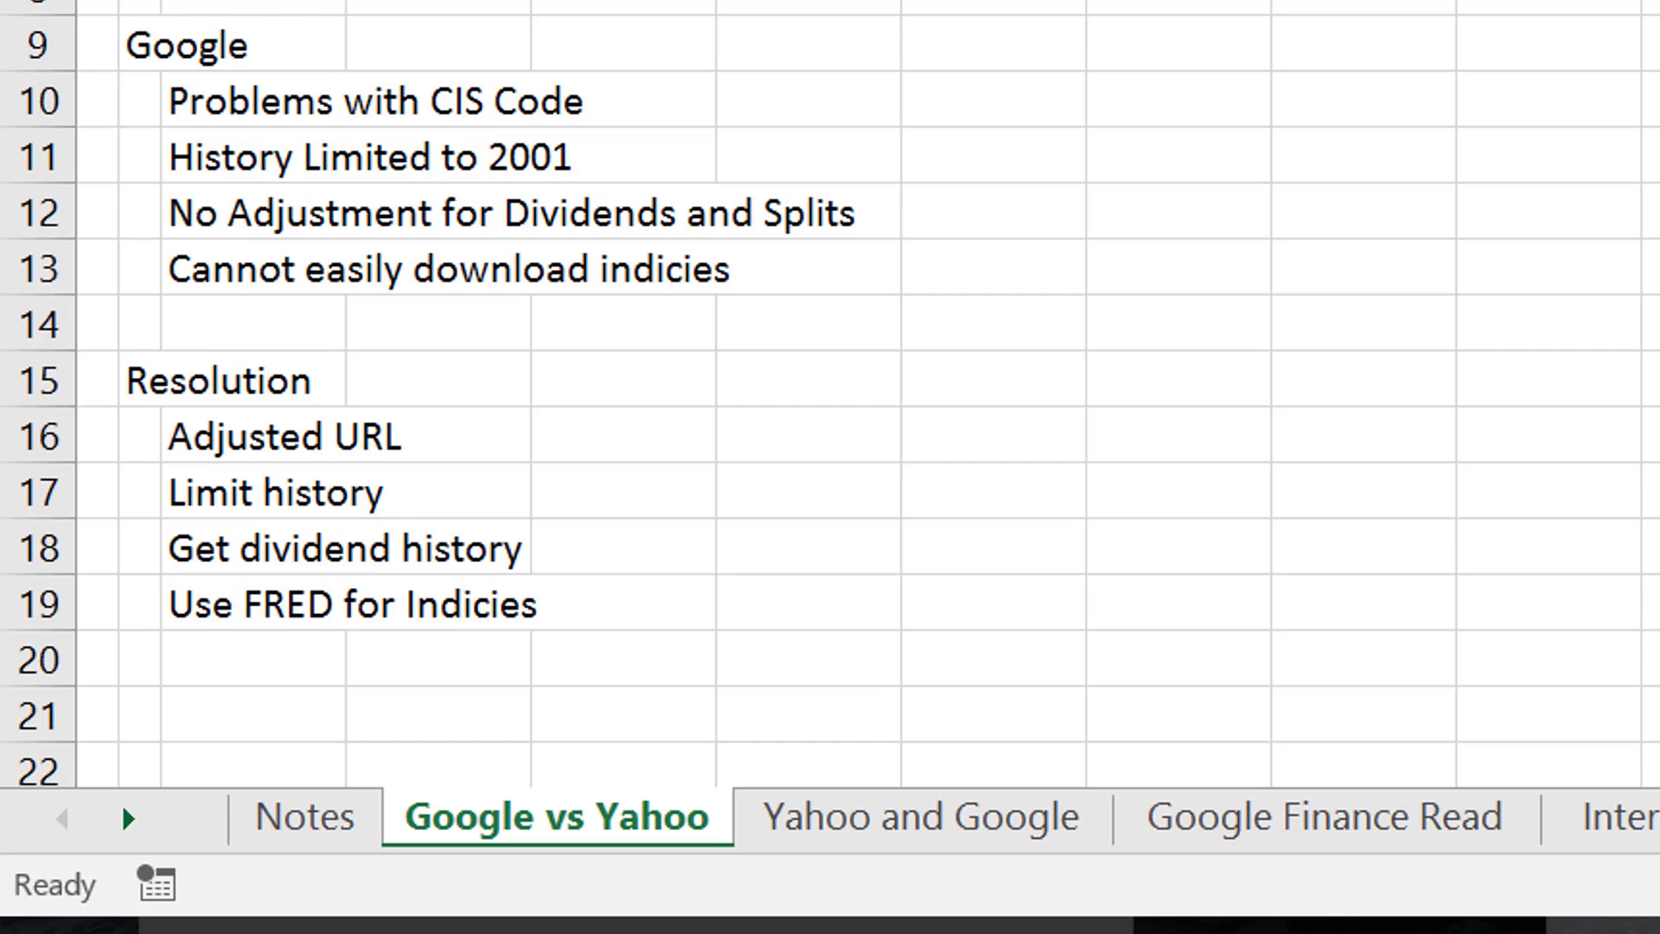
key(ctrl+Page_Down)
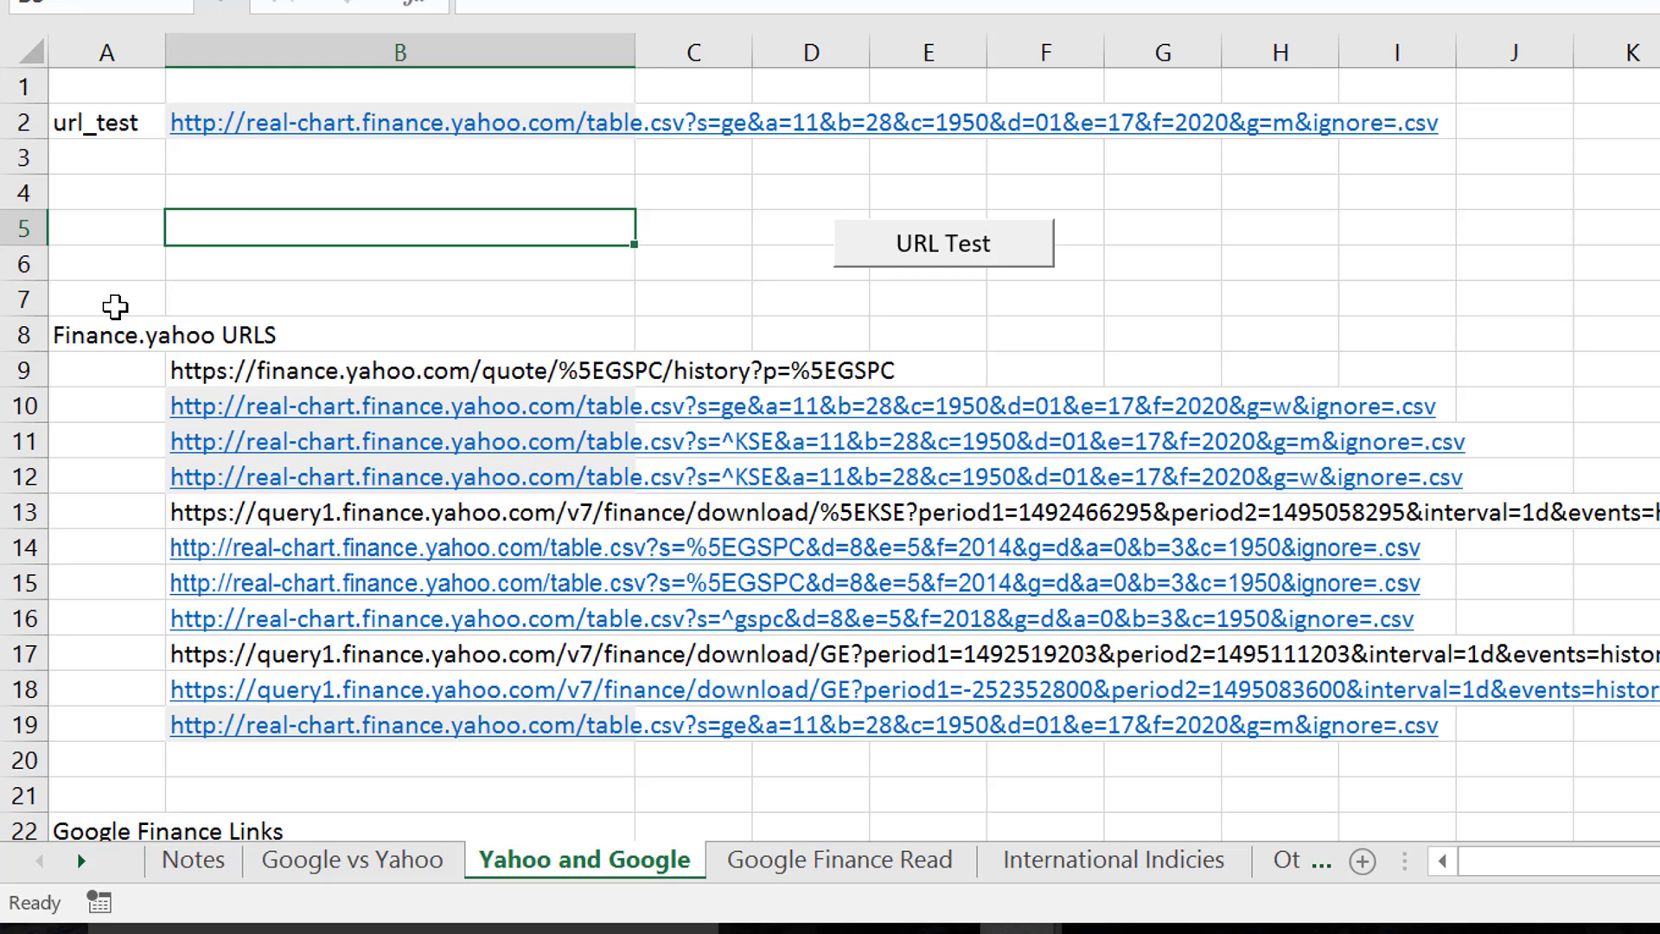
Step: On Google Finance Read, compare the AAPL and GE historical-price CSV URLs in B8 and B10
key(ctrl+Page_Down)
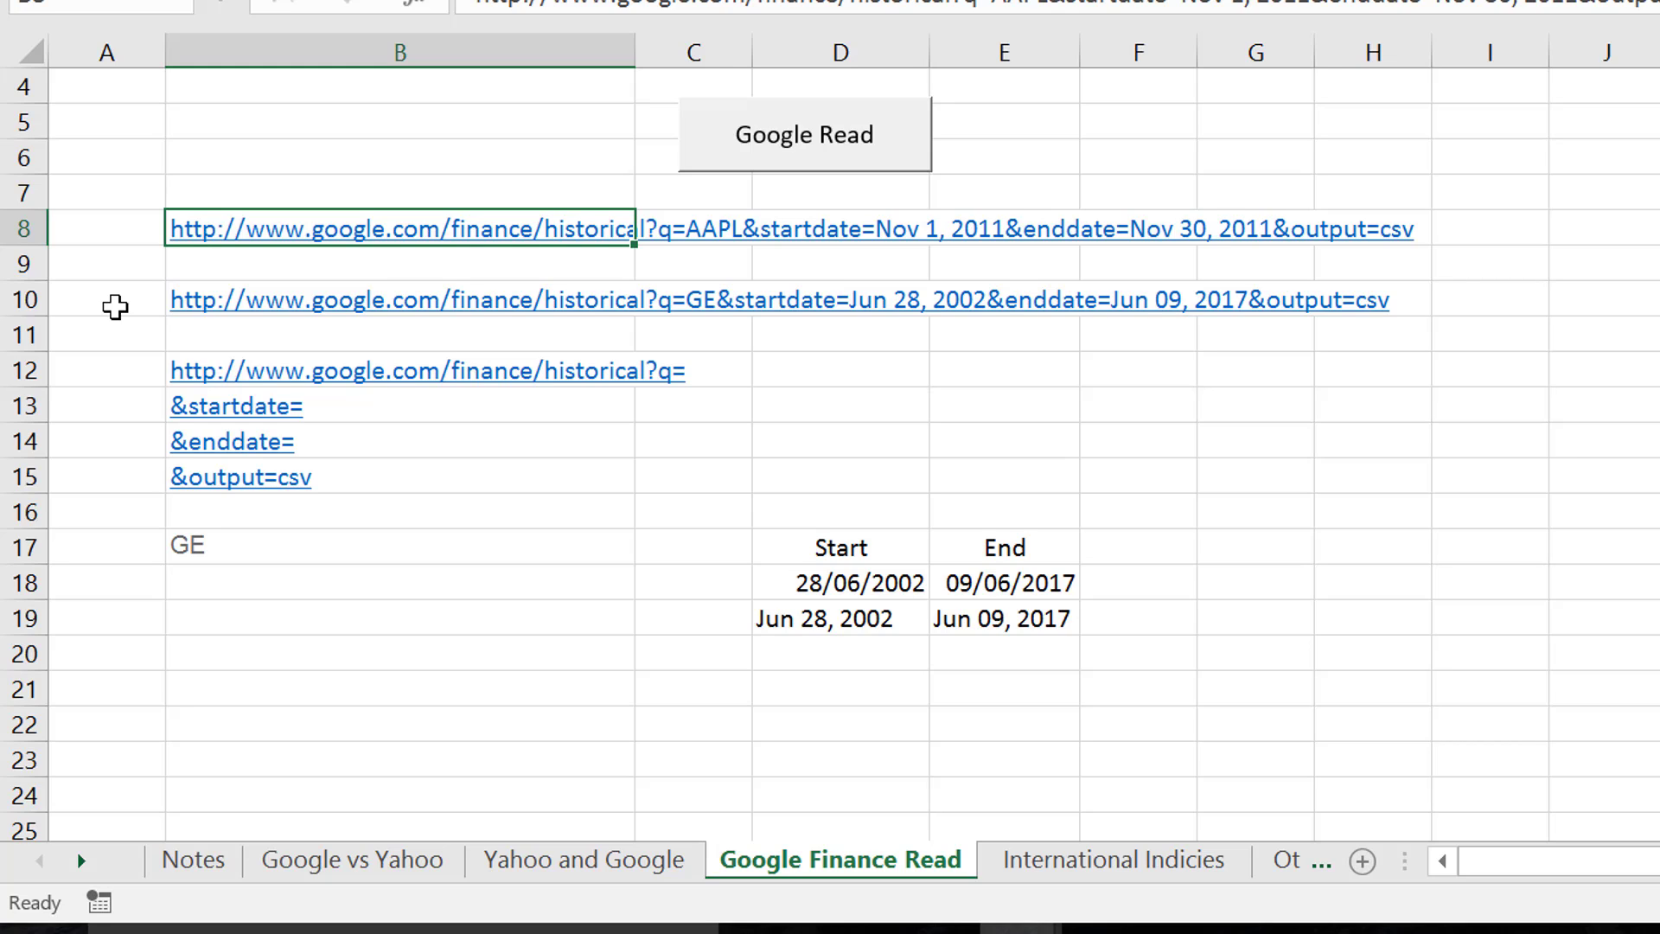
key(Down)
key(Down)
key(Down)
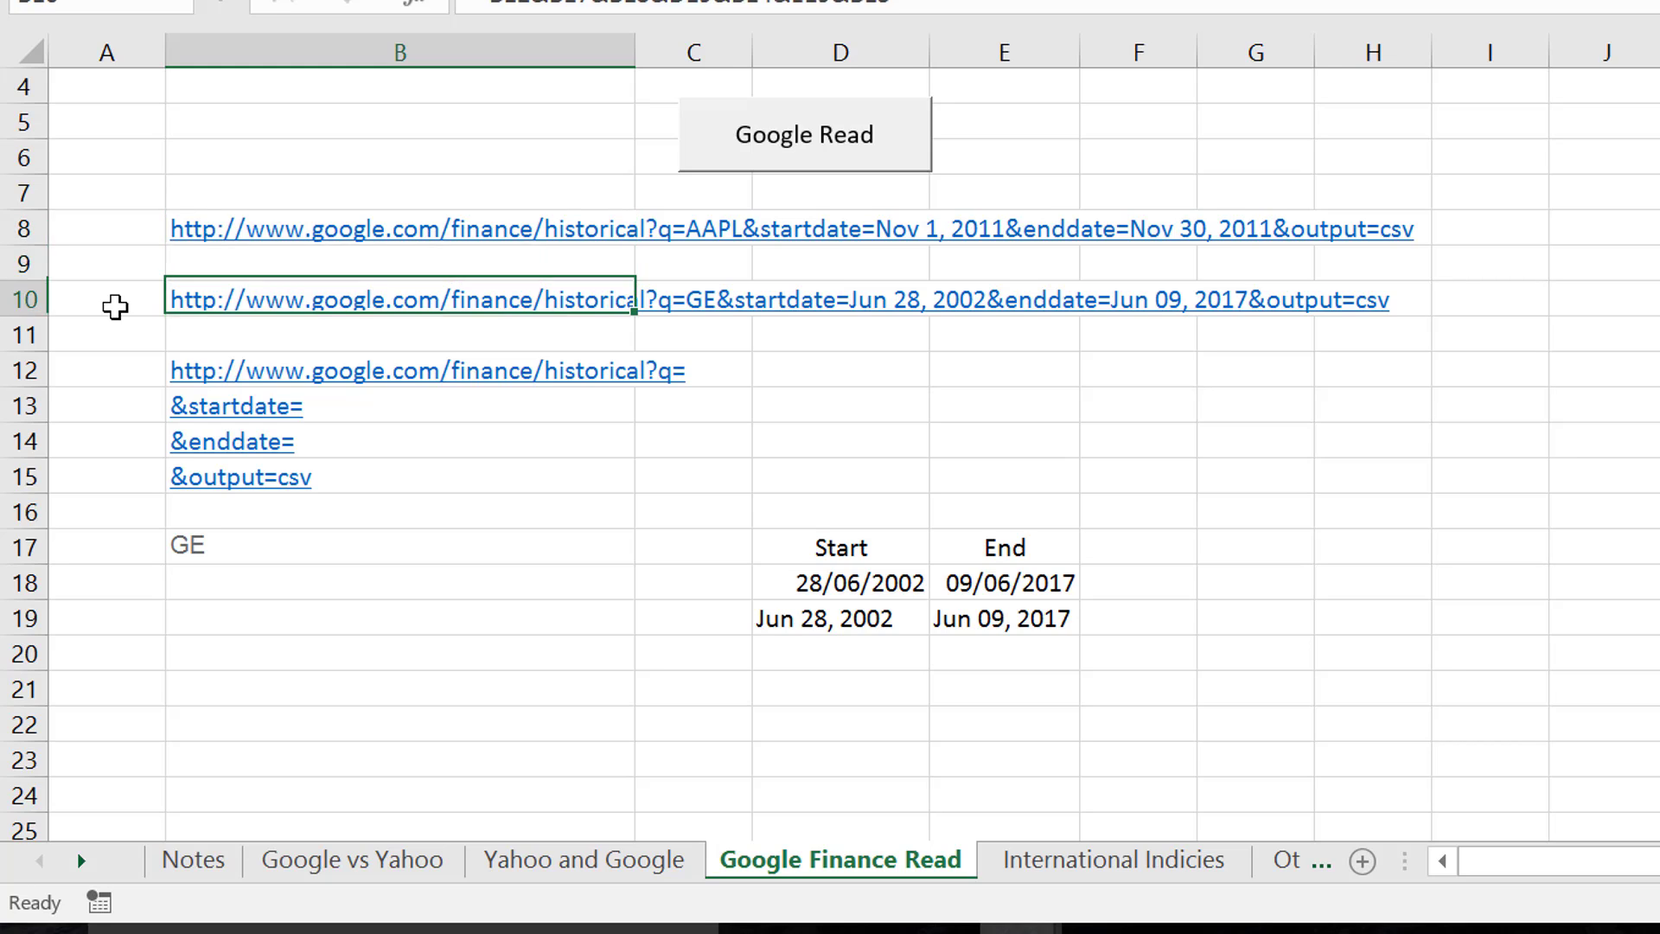
key(Up)
key(Up)
key(Up)
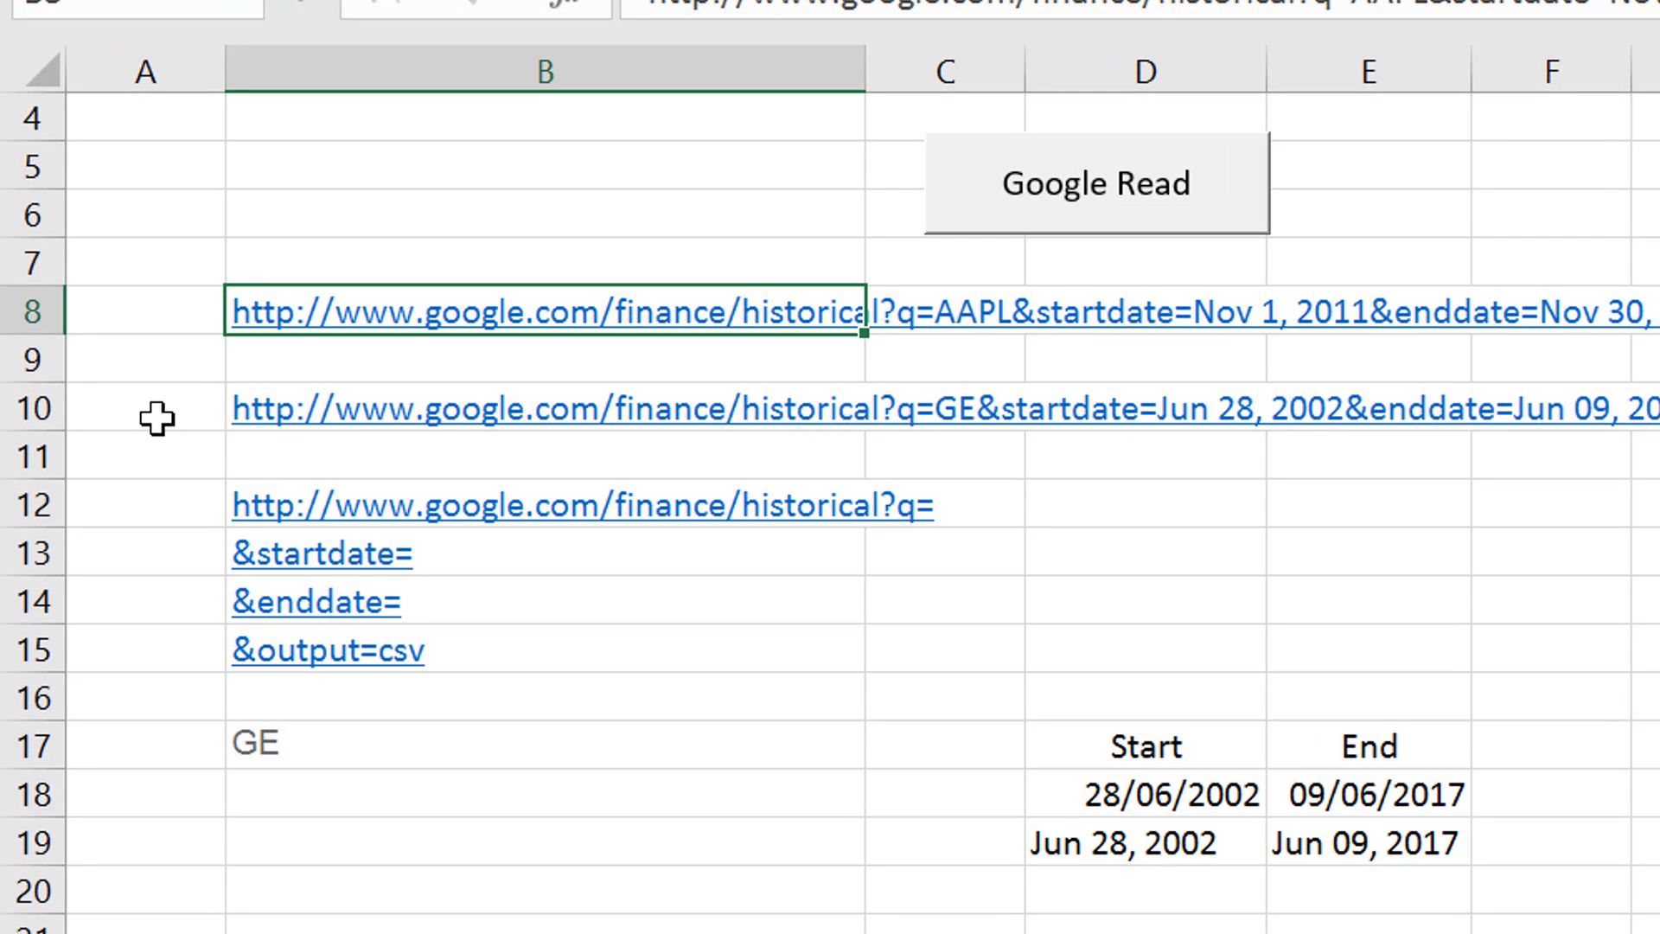
key(Down)
key(Down)
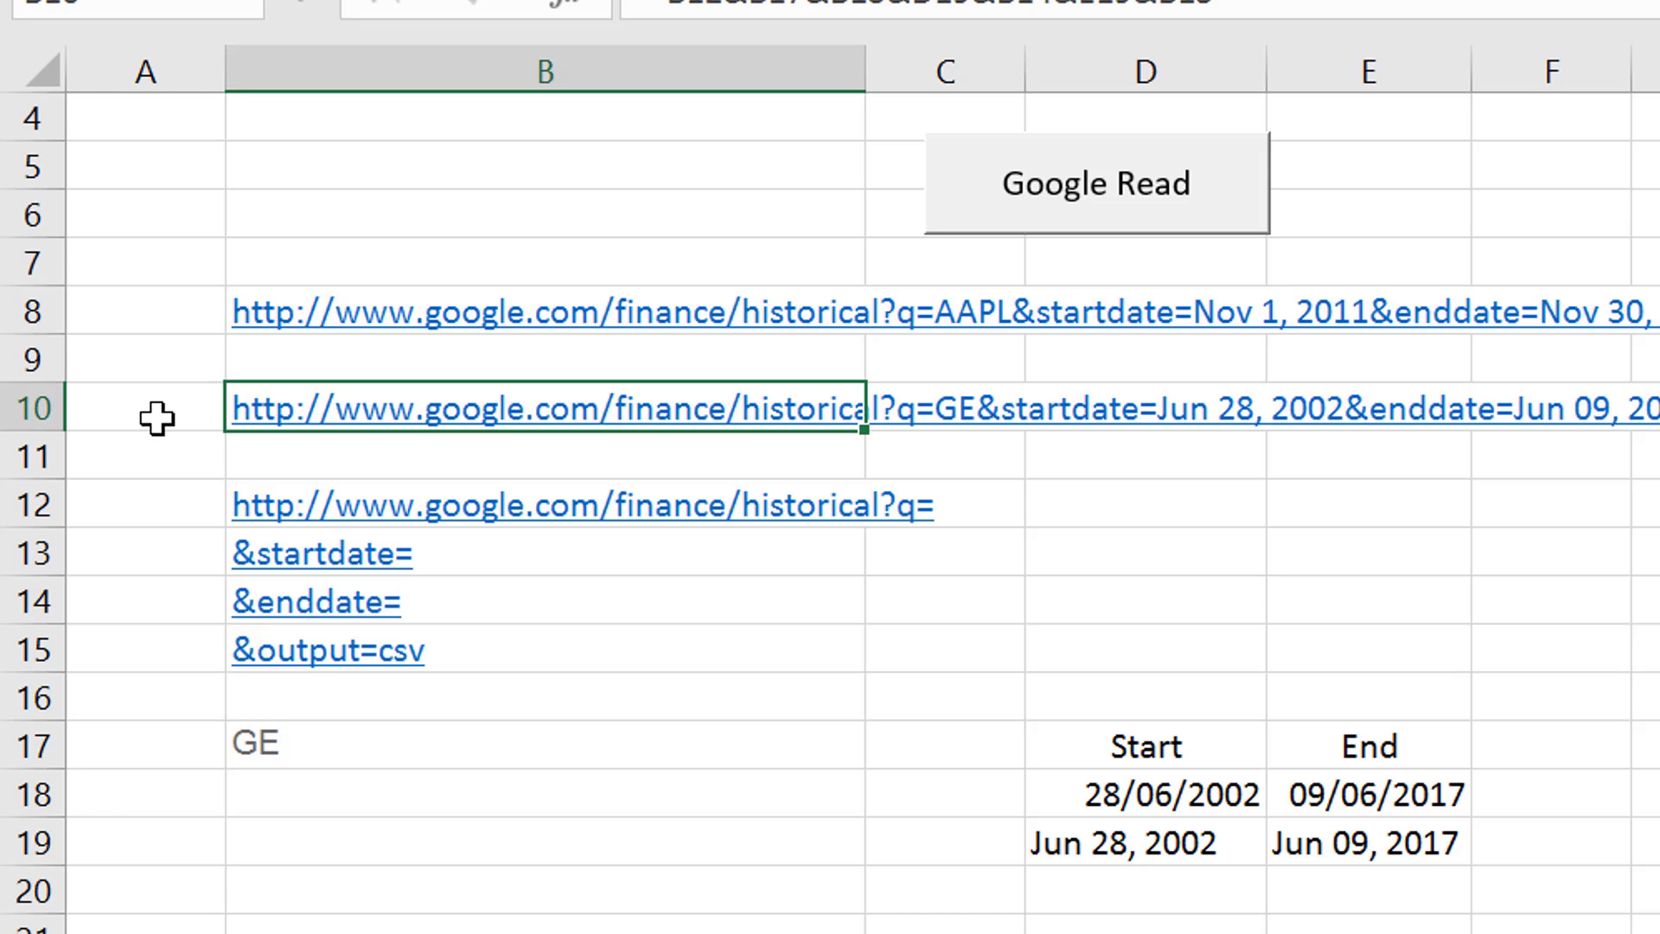
key(Up)
key(Up)
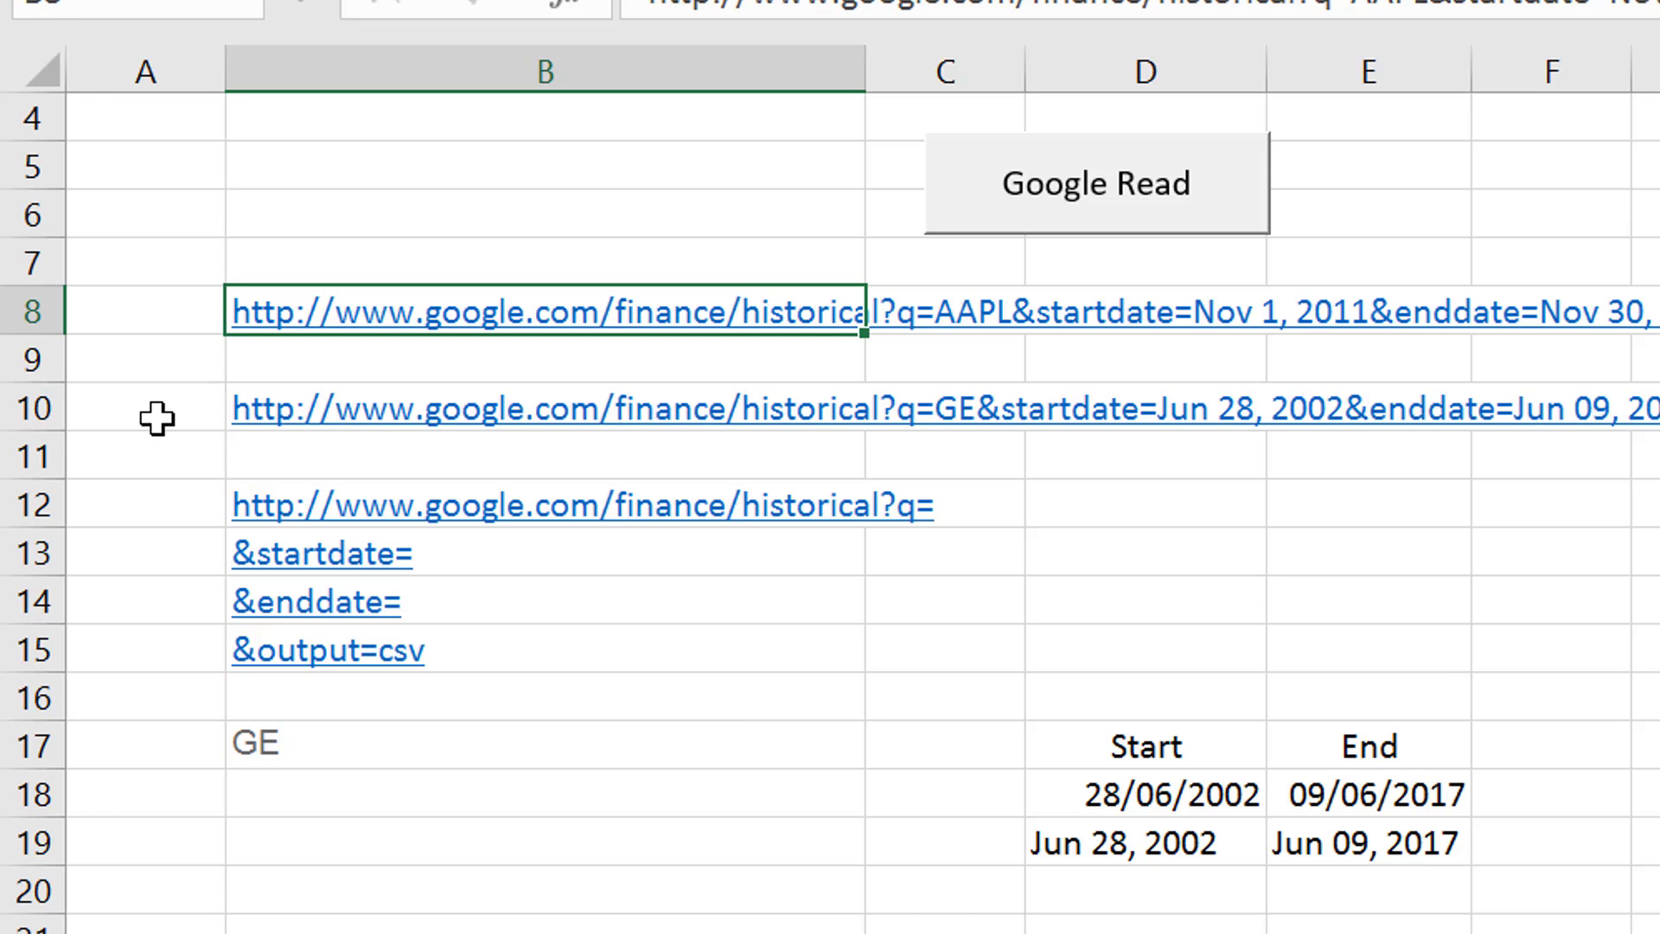
Step: Browse the International Indicies country list in column C from Austria down to Korea
key(ctrl+Page_Down)
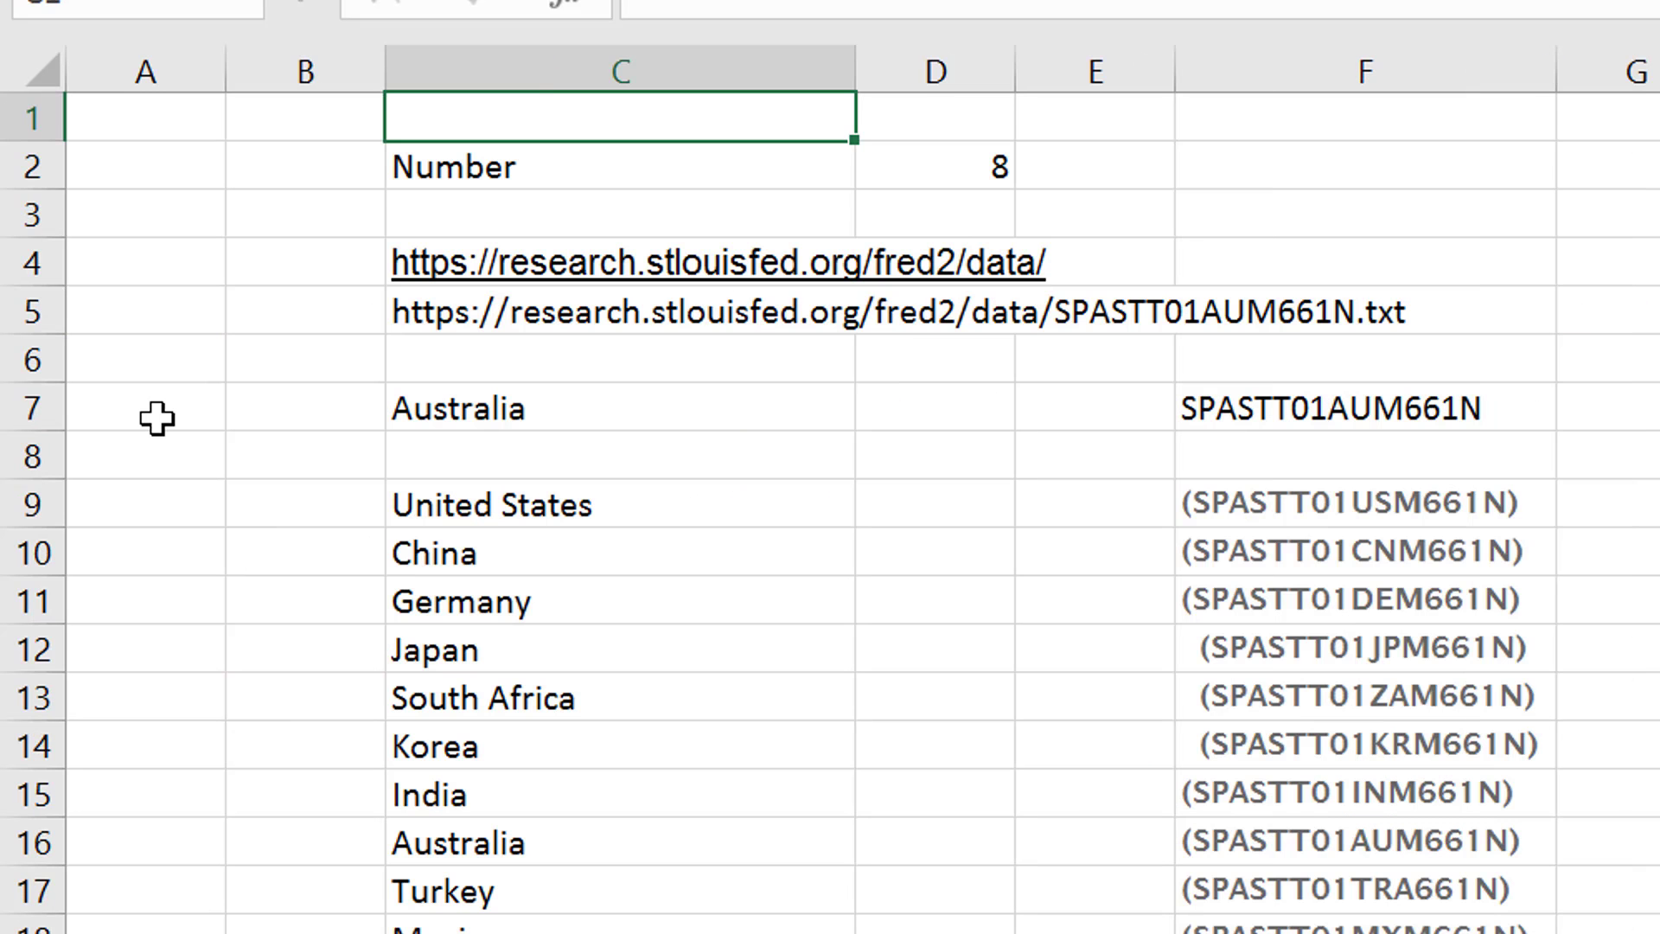
key(Down)
key(Down)
key(Down)
key(Down)
key(Down)
key(Down)
key(Down)
key(Down)
key(Down)
key(Down)
key(Down)
key(Down)
key(Down)
key(Down)
key(Down)
key(Down)
key(Down)
key(Down)
key(Down)
key(Down)
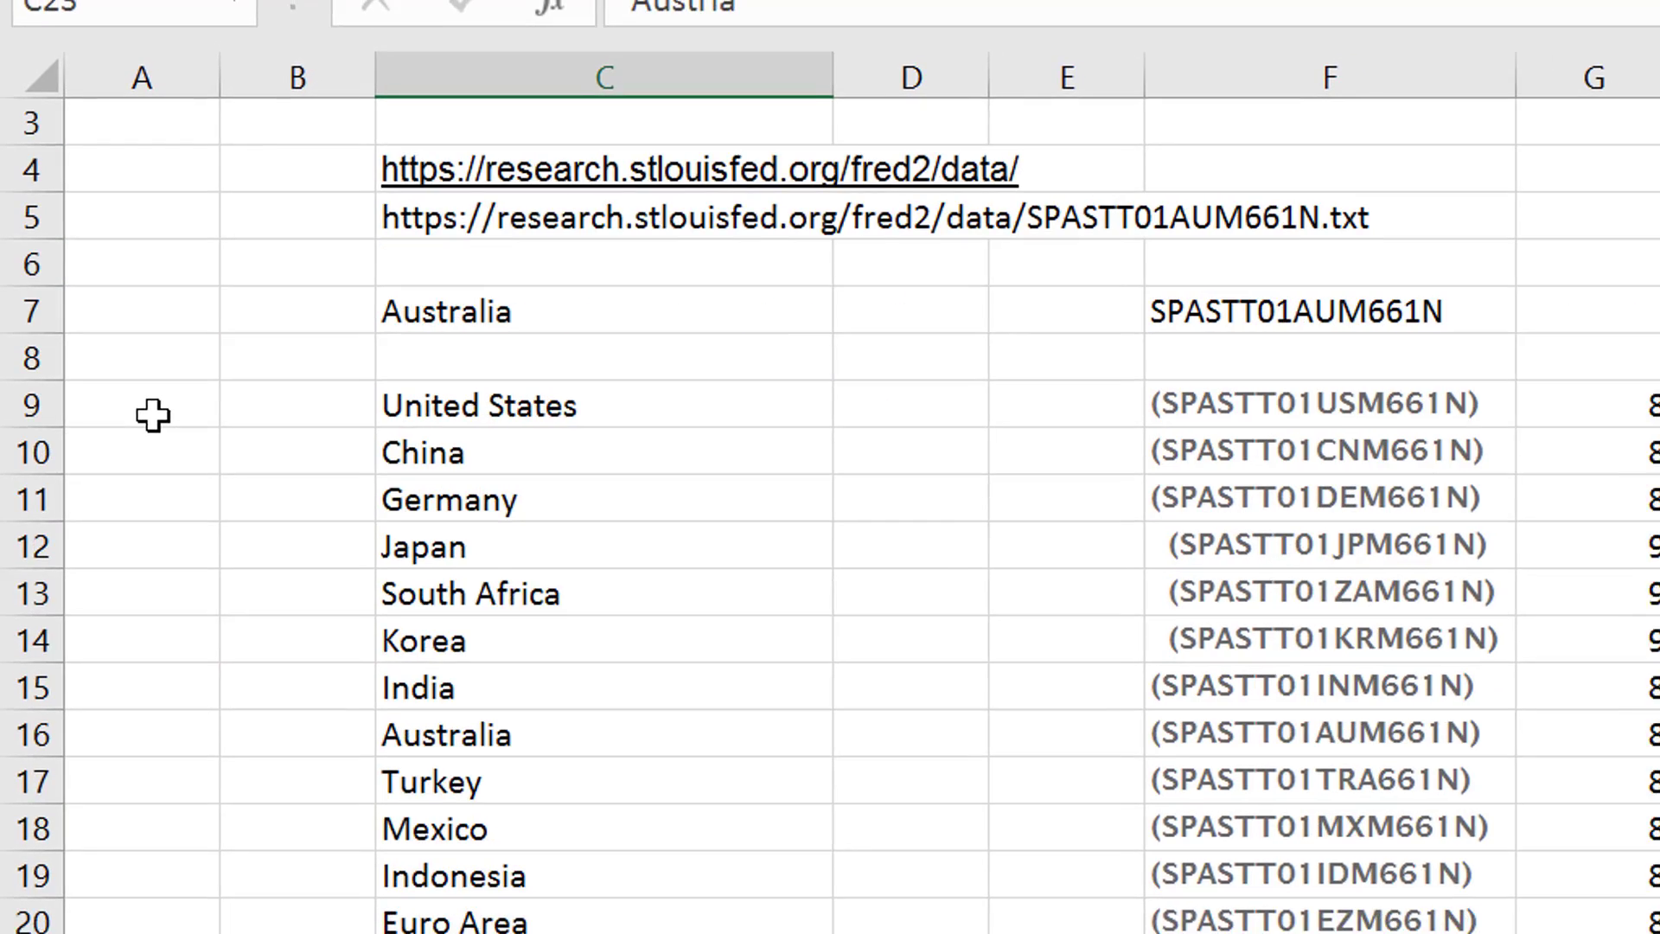
key(Down)
key(Down)
key(Down)
key(Down)
key(Down)
key(Down)
key(Down)
key(Down)
key(Down)
key(Down)
key(Down)
key(Down)
key(Down)
key(Down)
key(Down)
key(Down)
key(Down)
key(Down)
key(Down)
key(Down)
key(Up)
key(Page_Up)
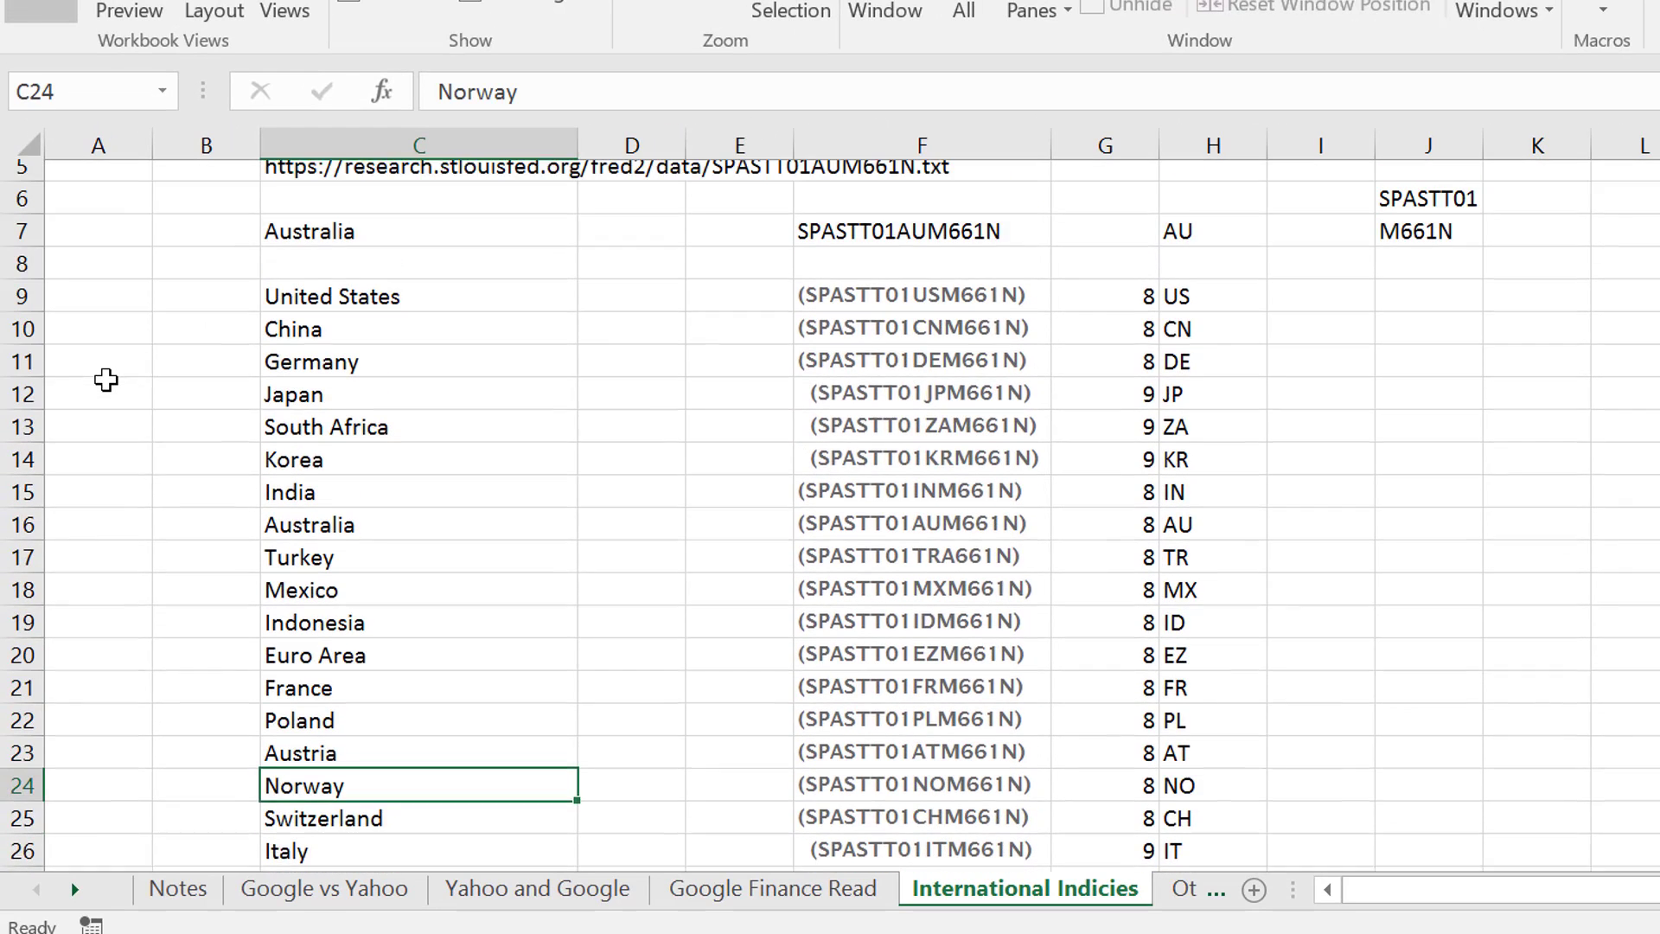
key(Up)
key(Up)
key(Up)
key(Up)
key(Up)
key(Up)
key(Up)
key(Up)
key(Up)
key(Up)
key(Up)
key(Up)
key(Up)
key(Up)
key(Up)
key(Up)
key(Up)
key(Up)
key(Up)
key(Up)
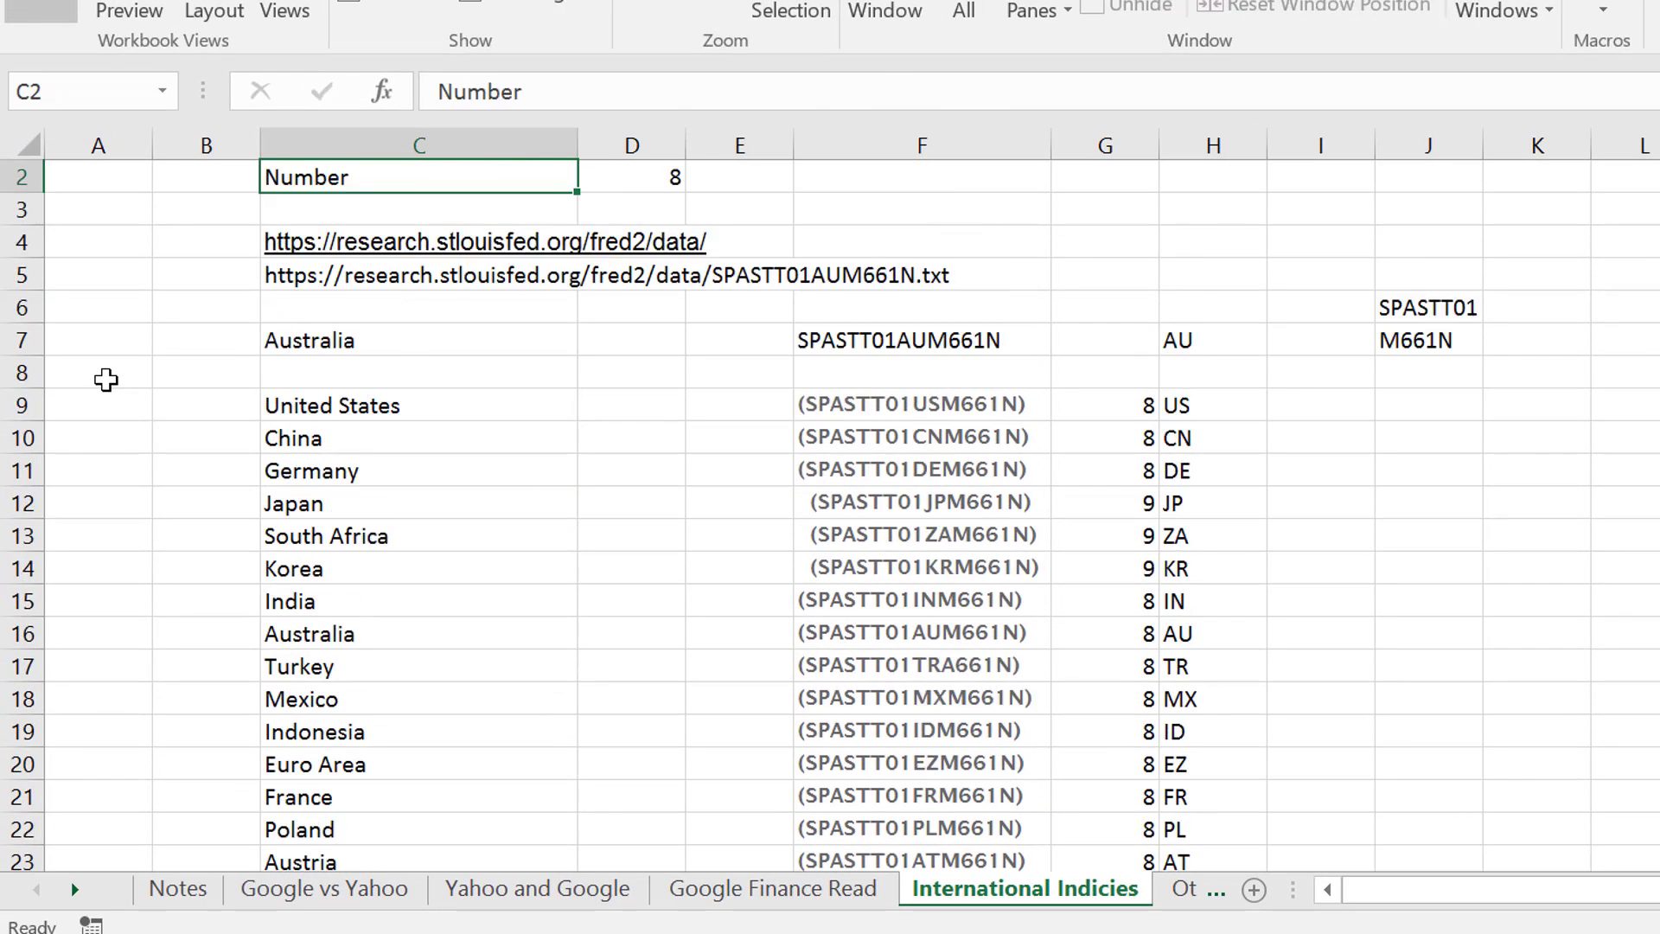
key(Up)
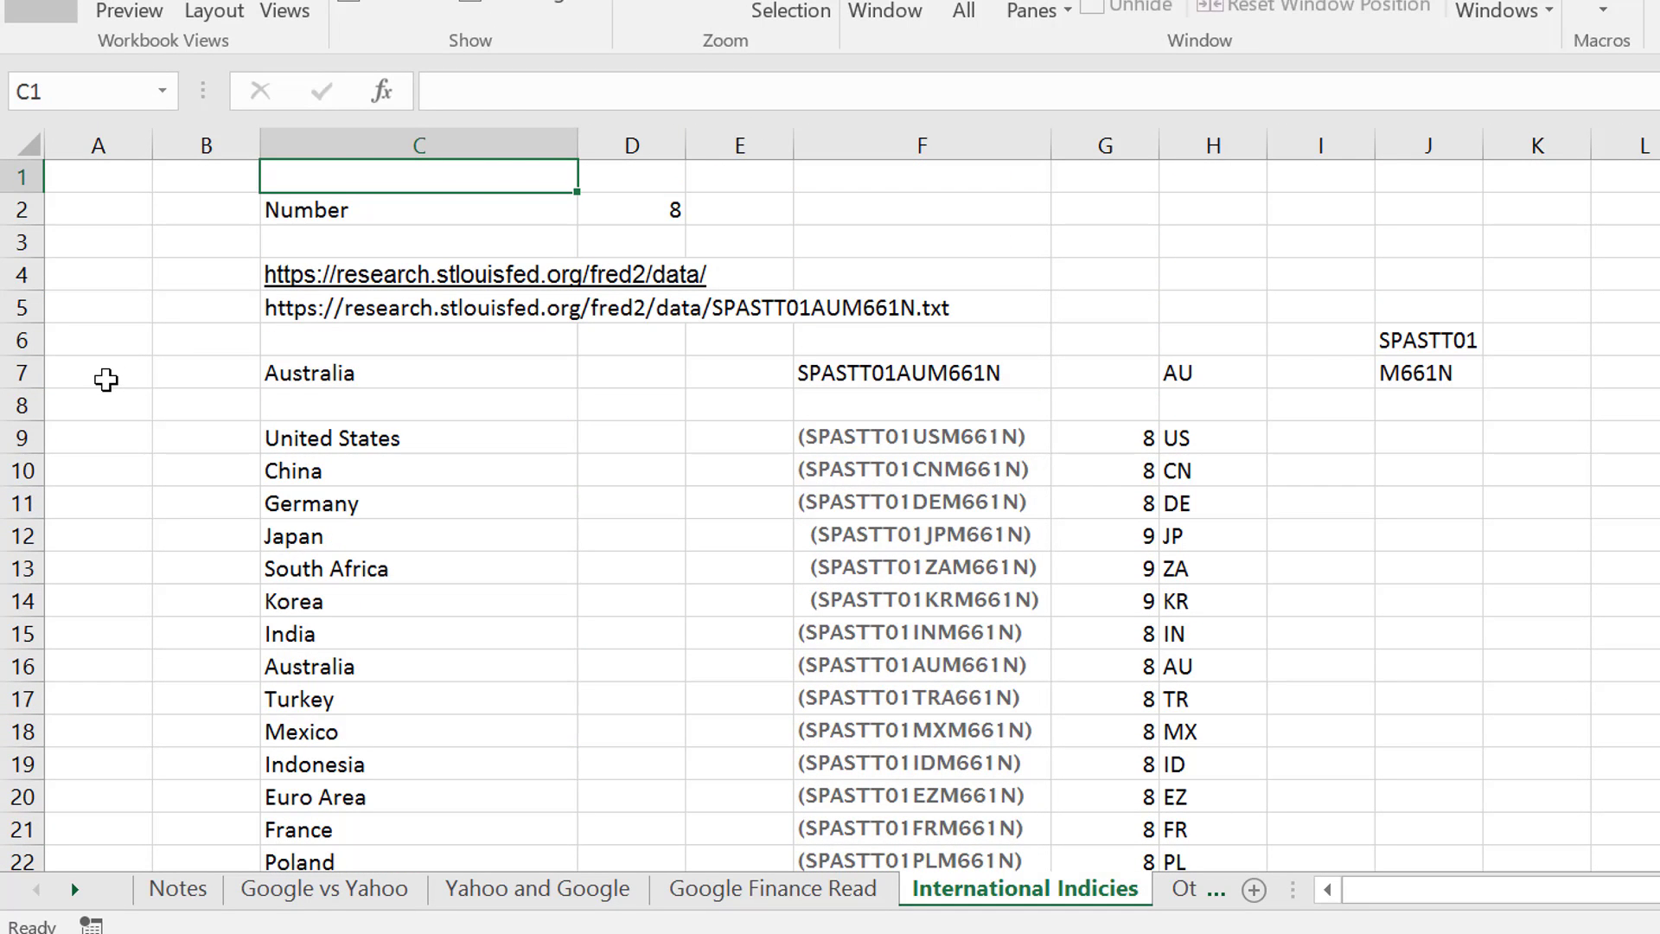
key(Down)
key(Down)
key(Down)
key(Down)
key(Down)
key(Down)
key(Down)
key(Down)
key(Down)
key(Down)
key(Down)
key(Down)
key(Down)
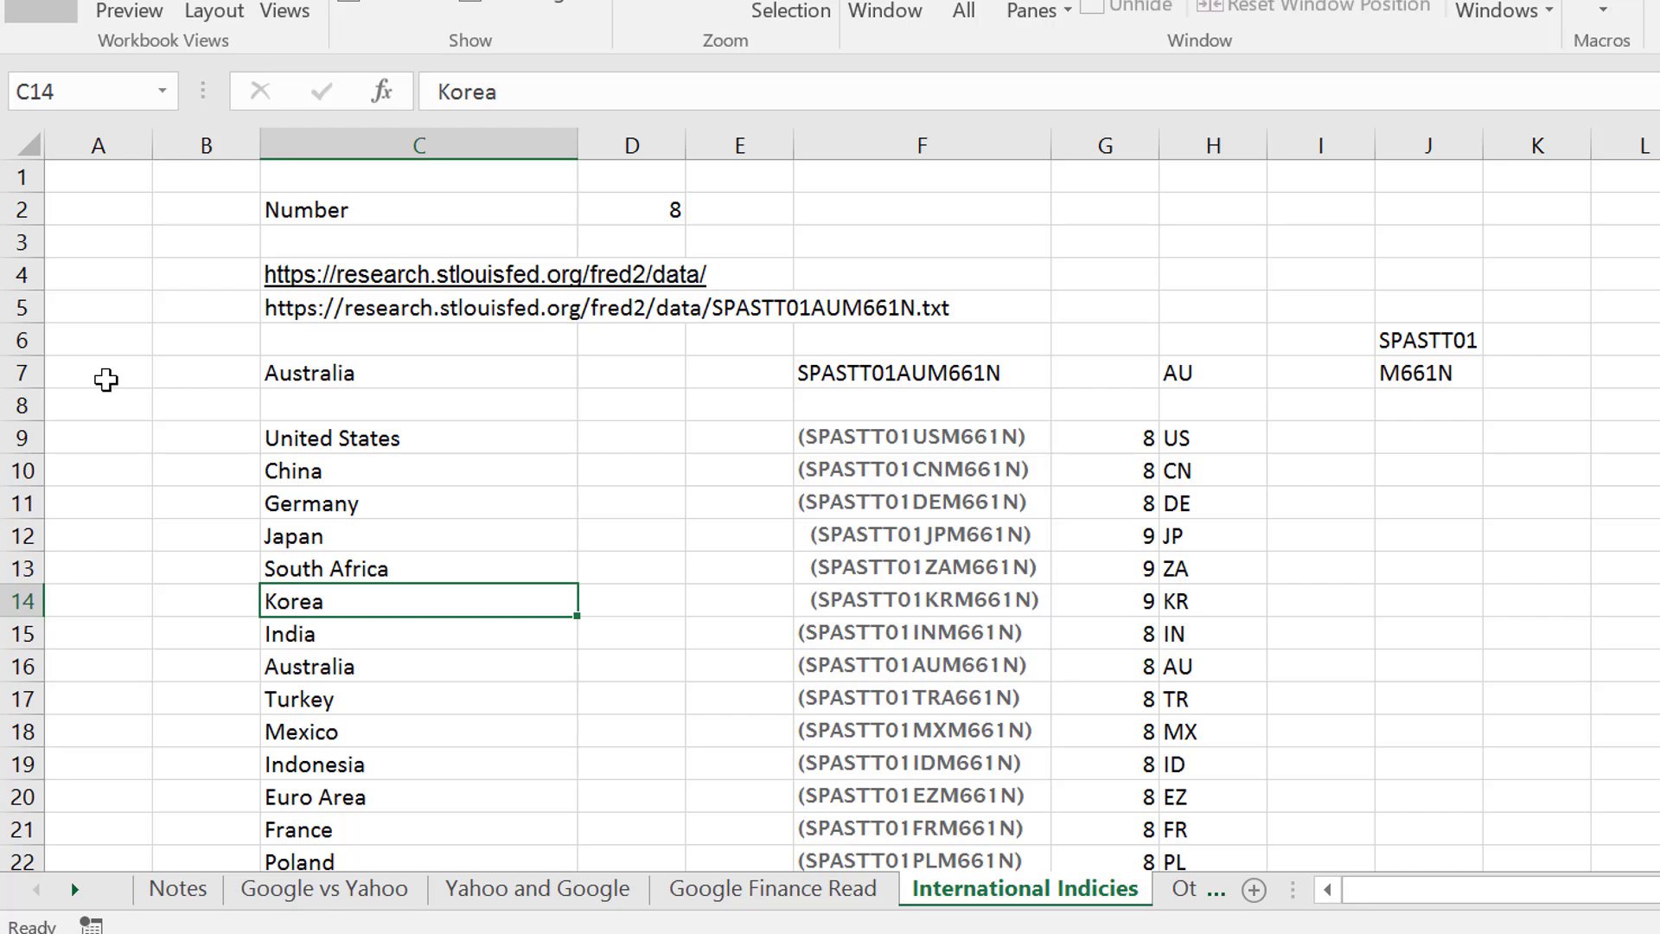
Step: Check Egypt's code in E5 on Other Countries, pass US Indicies and FRED Template, then head back
key(ctrl+Page_Down)
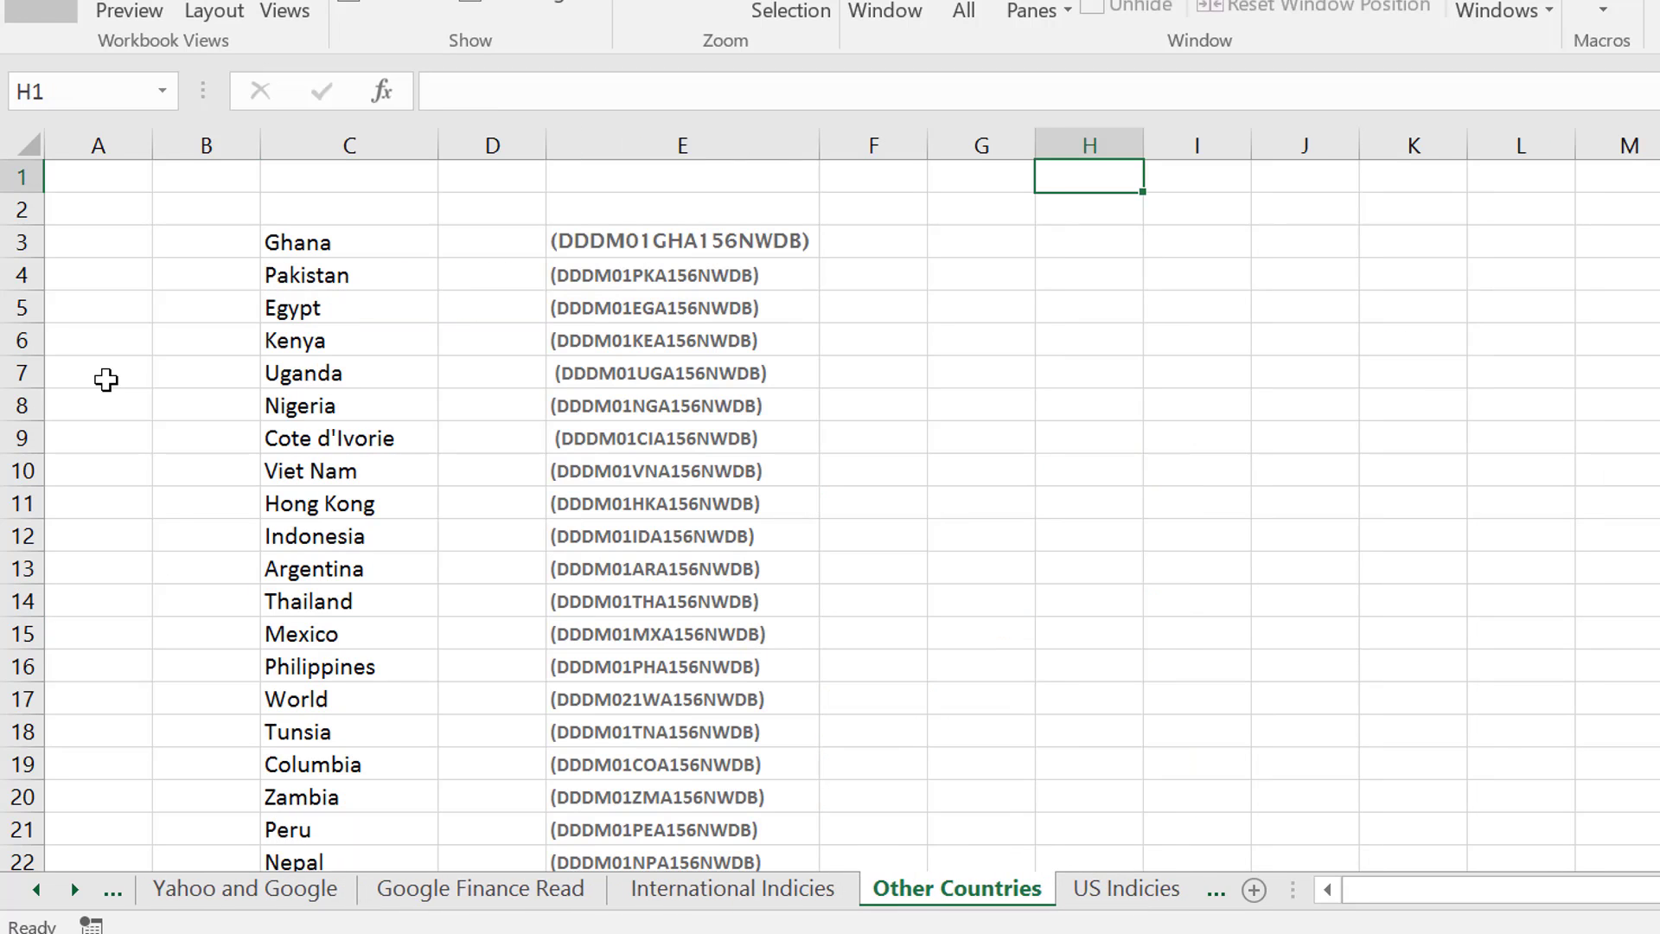
key(Left)
key(Left)
key(Left)
key(Down)
key(Down)
key(Down)
key(Down)
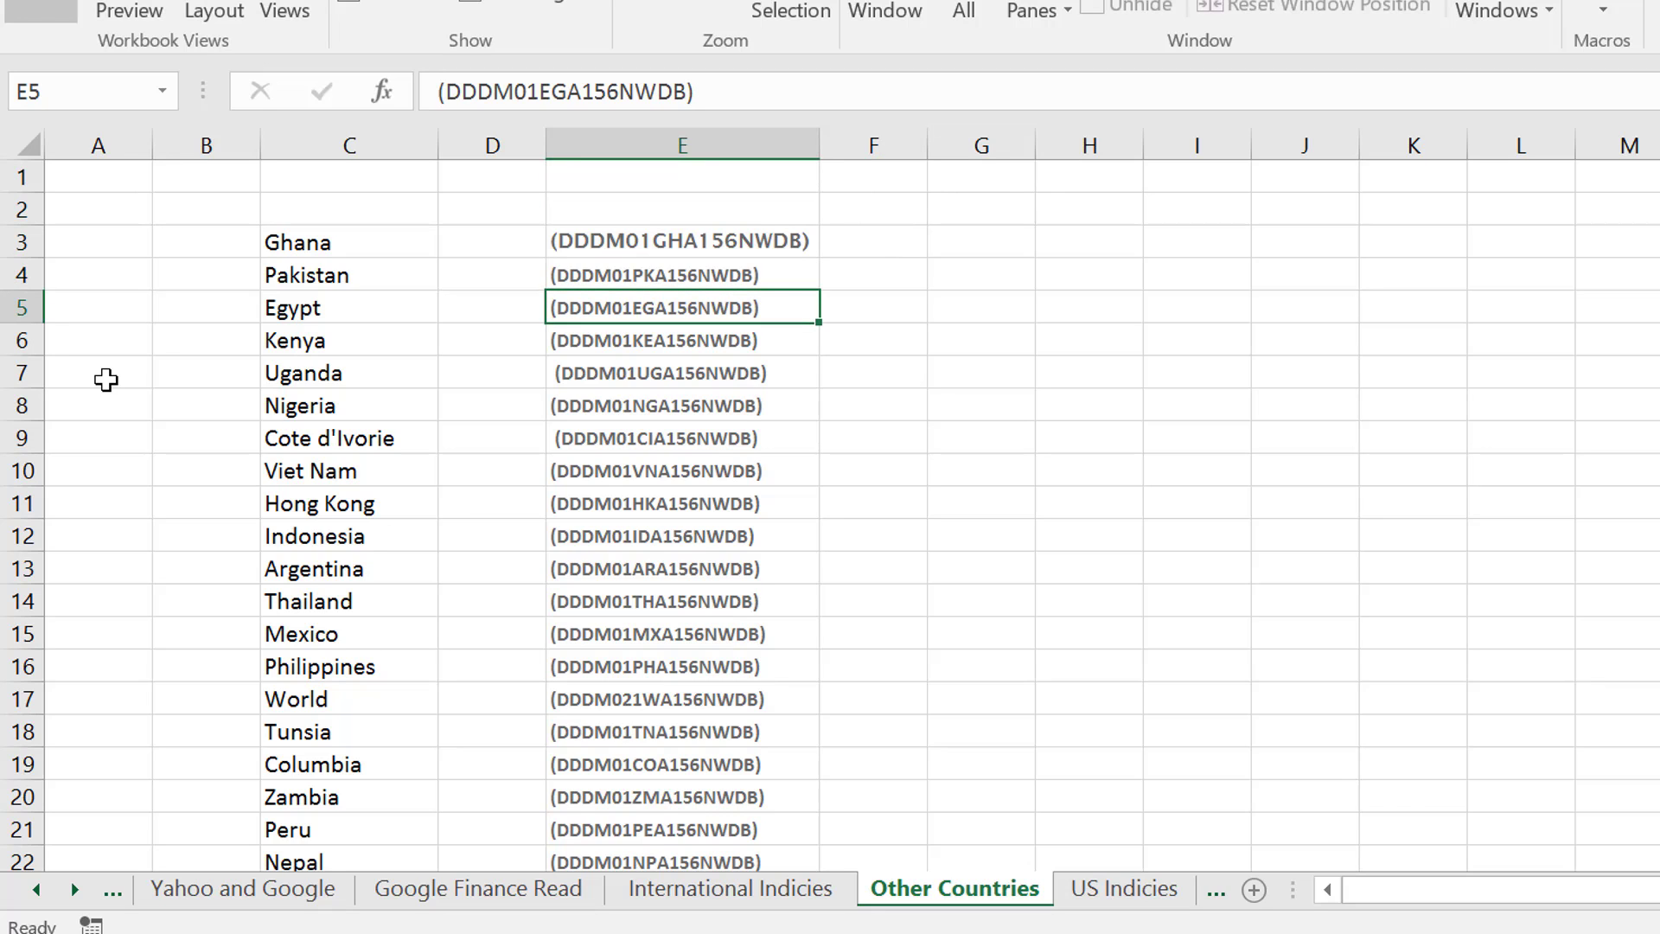
key(ctrl+Page_Down)
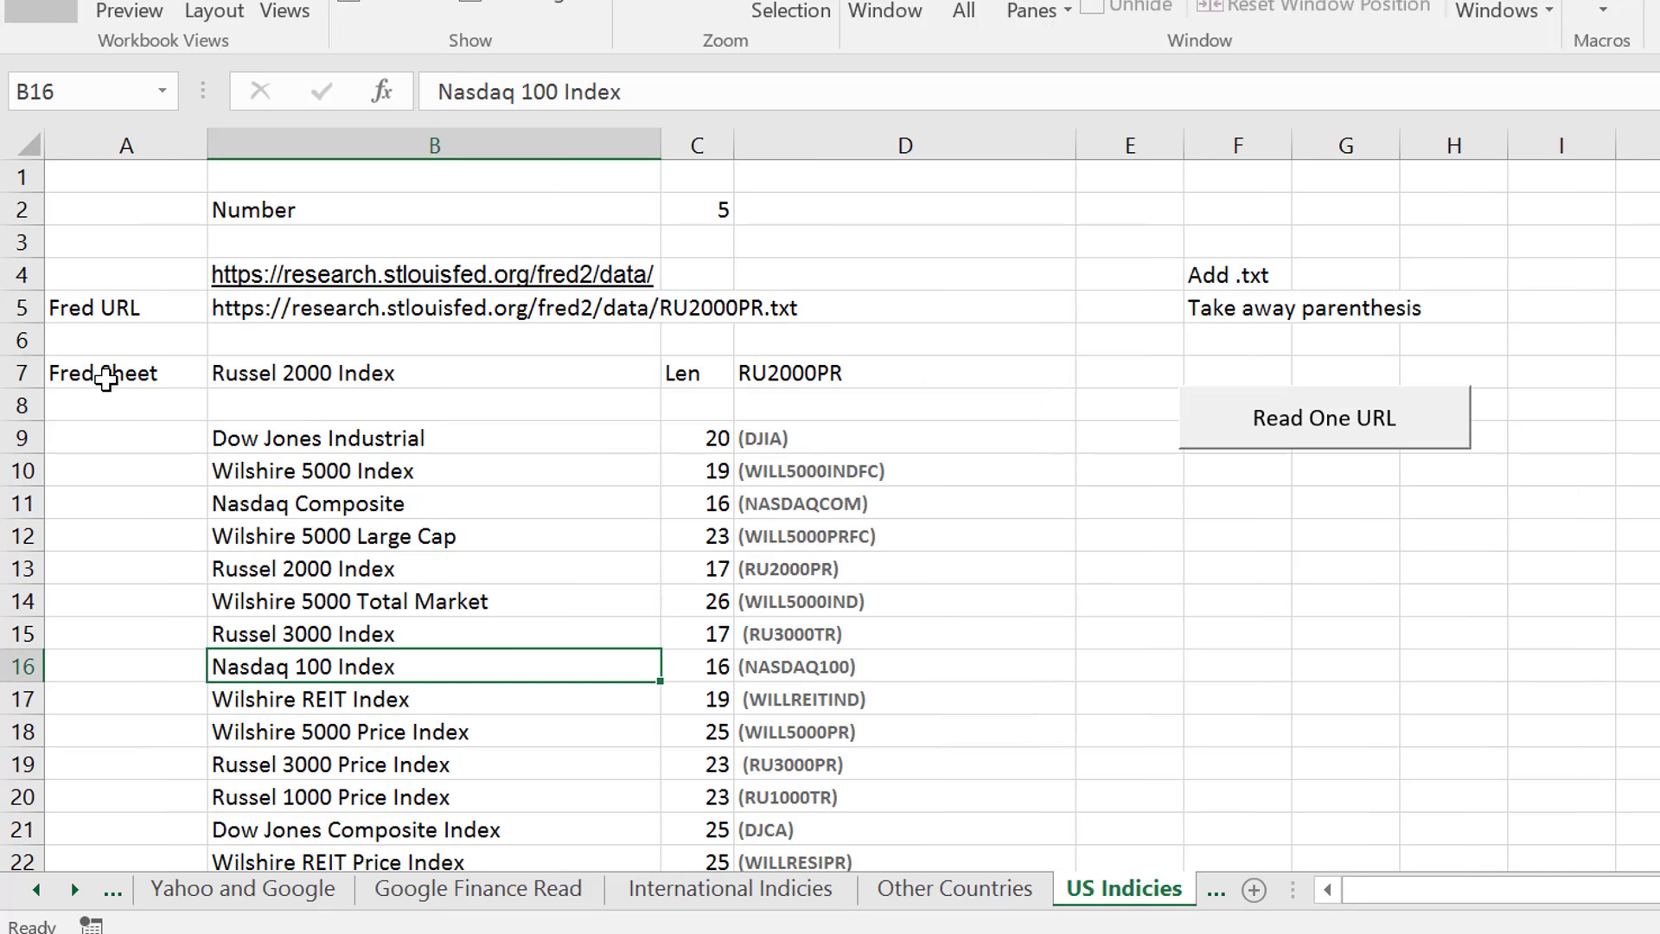
key(ctrl+Page_Down)
key(ctrl+Page_Down)
key(ctrl+Page_Up)
key(ctrl+Page_Up)
key(ctrl+Page_Up)
key(ctrl+Page_Up)
key(ctrl+Page_Up)
key(ctrl+Page_Up)
key(ctrl+Page_Up)
key(ctrl+Page_Up)
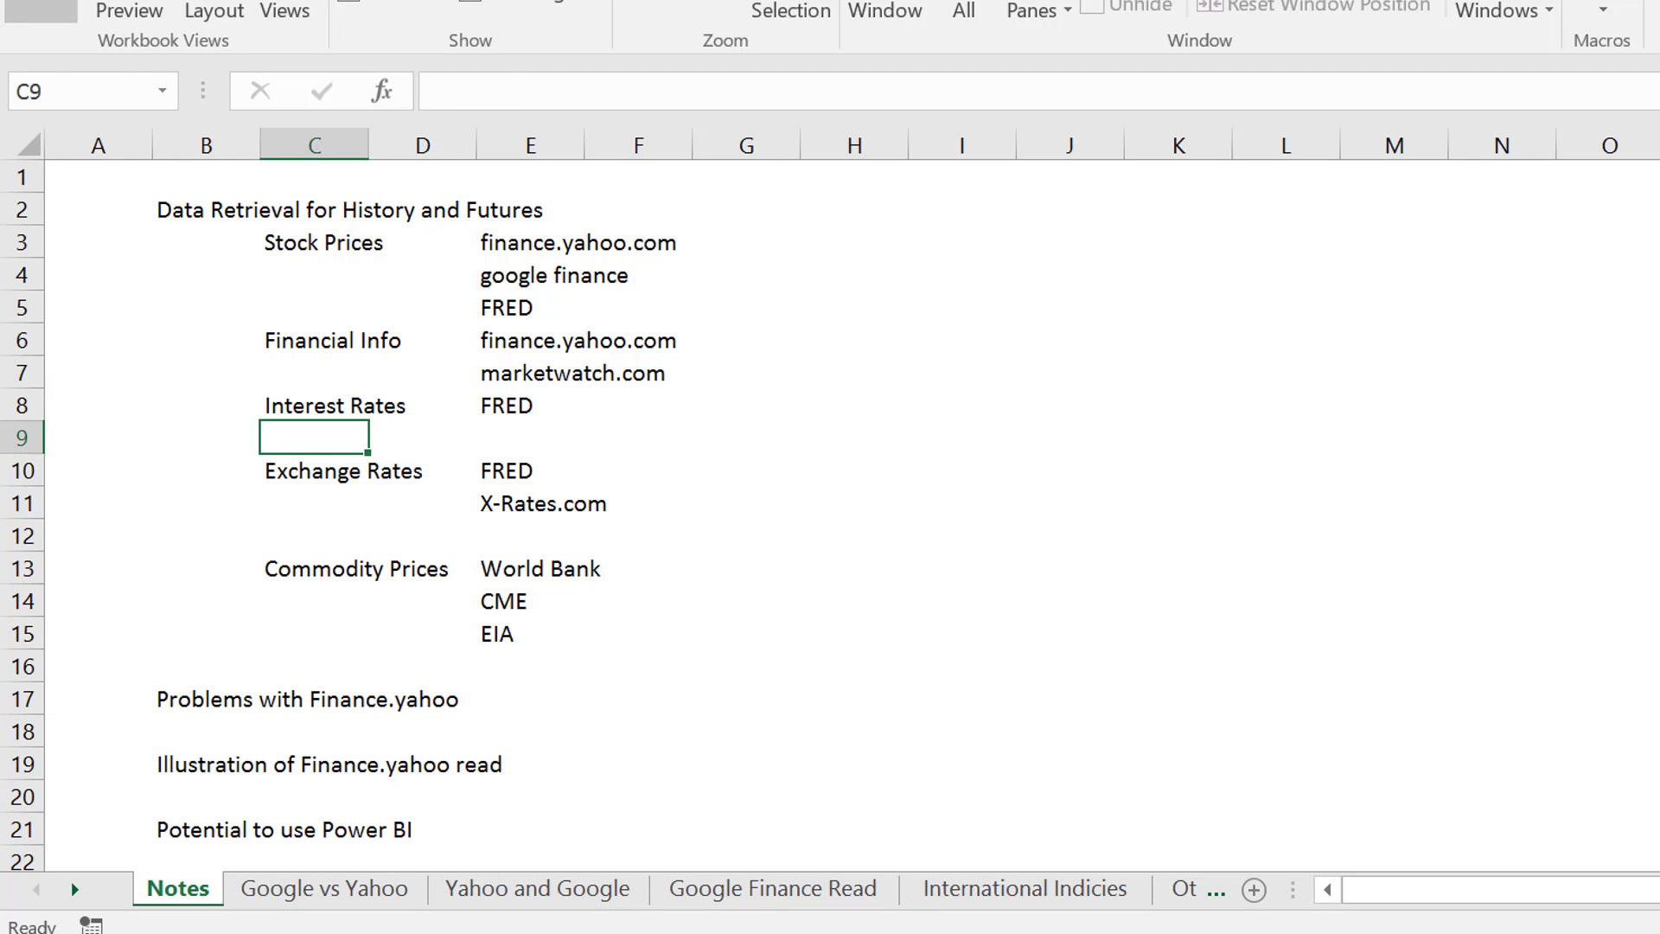
Step: Open 1. Retreive Stock Prices General Jan 2017.xlsm from Courses > Chapter 1 > I. Stock Prices Download
key(alt+Tab)
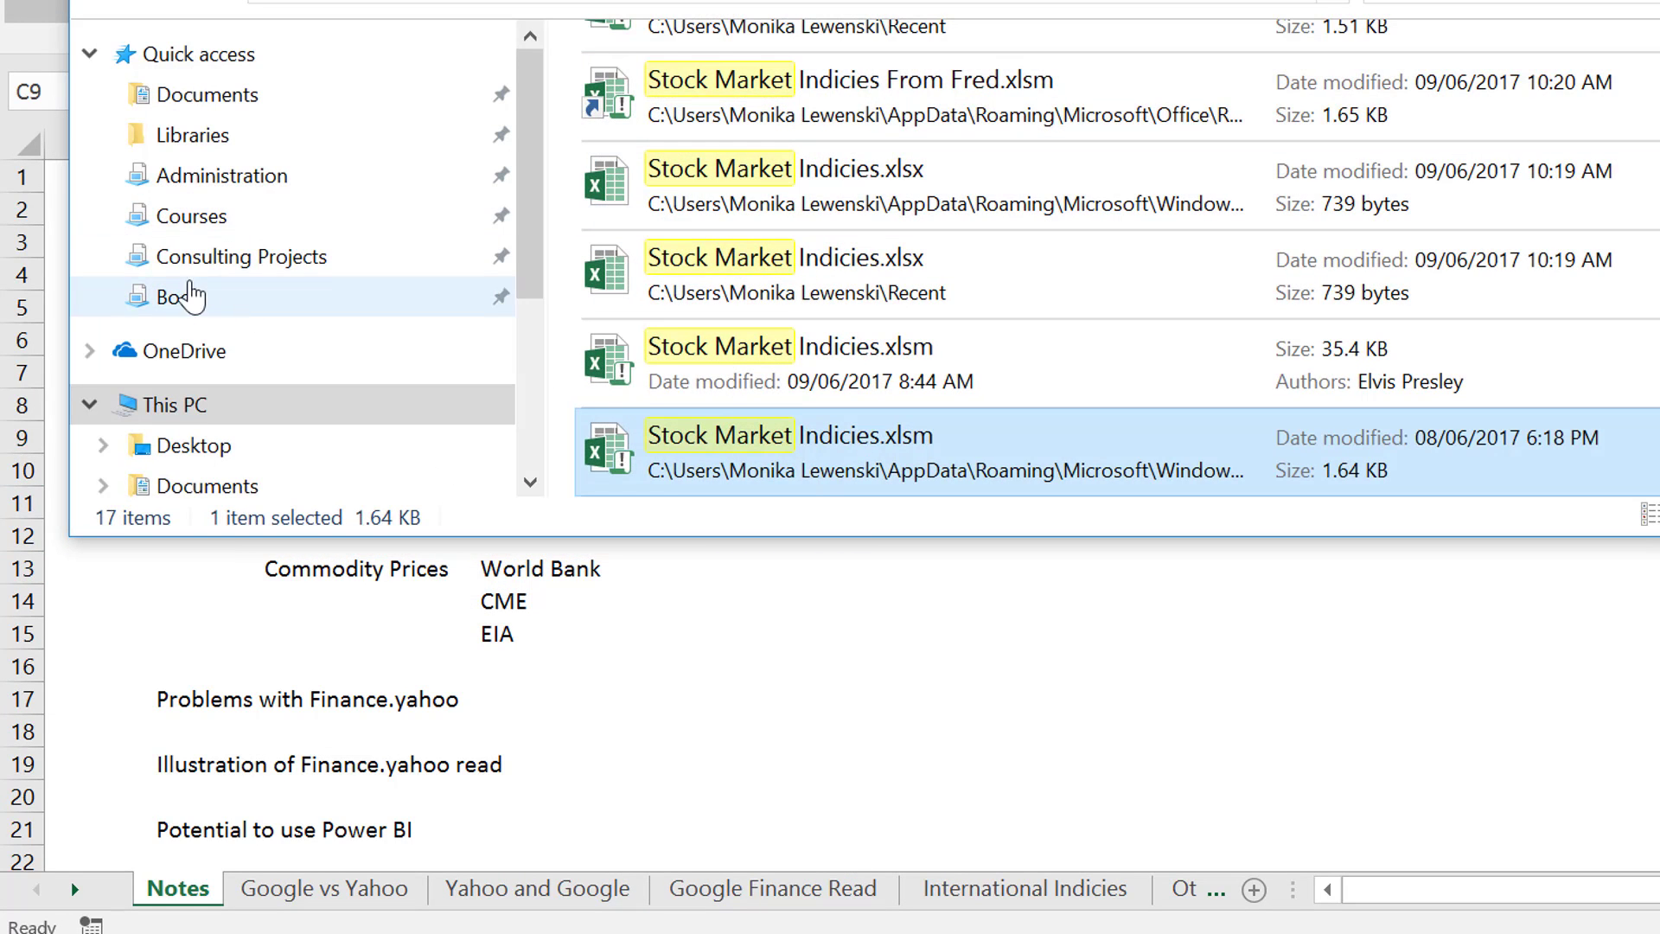
click(180, 223)
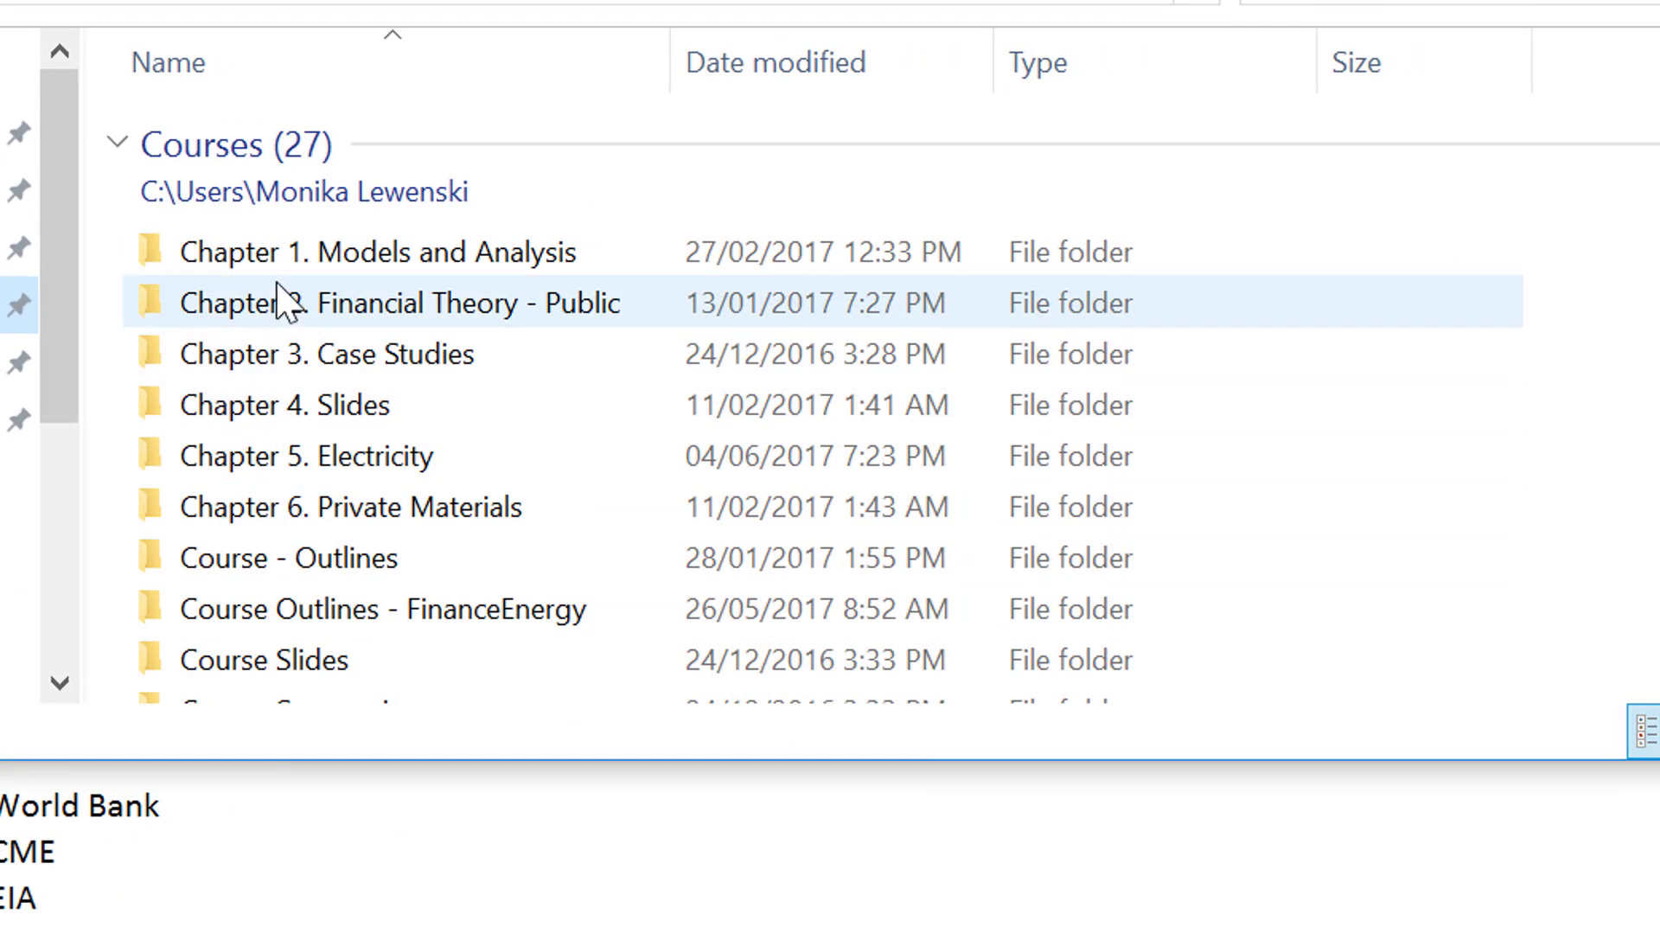
double_click(253, 259)
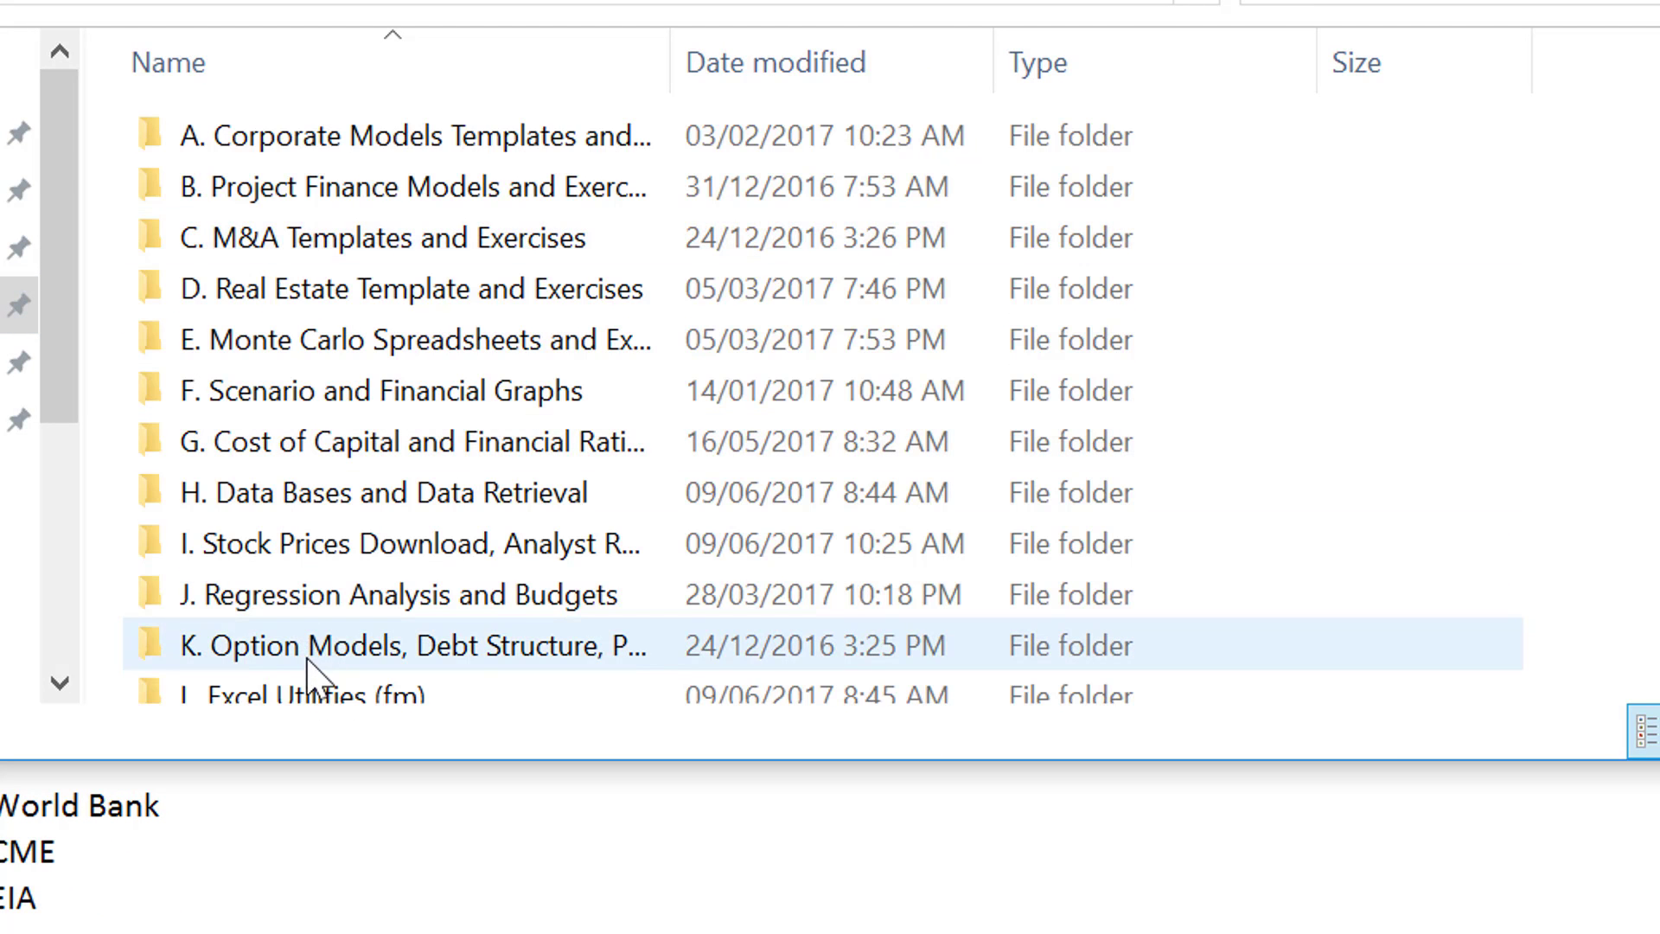
click(301, 553)
double_click(302, 554)
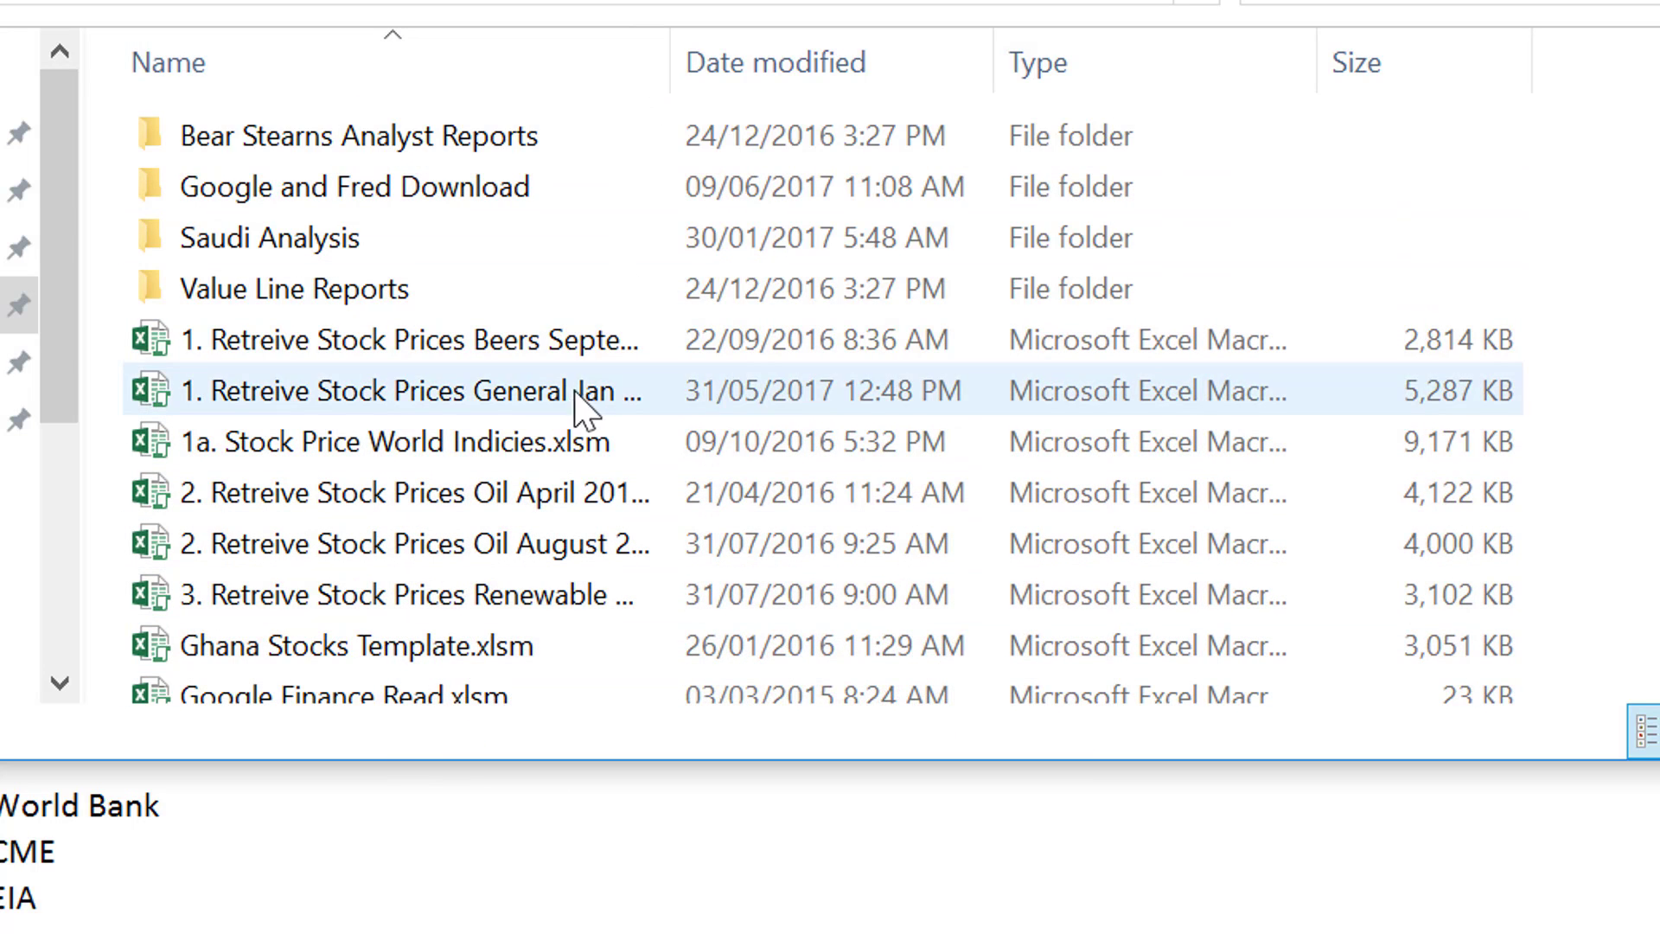
double_click(497, 403)
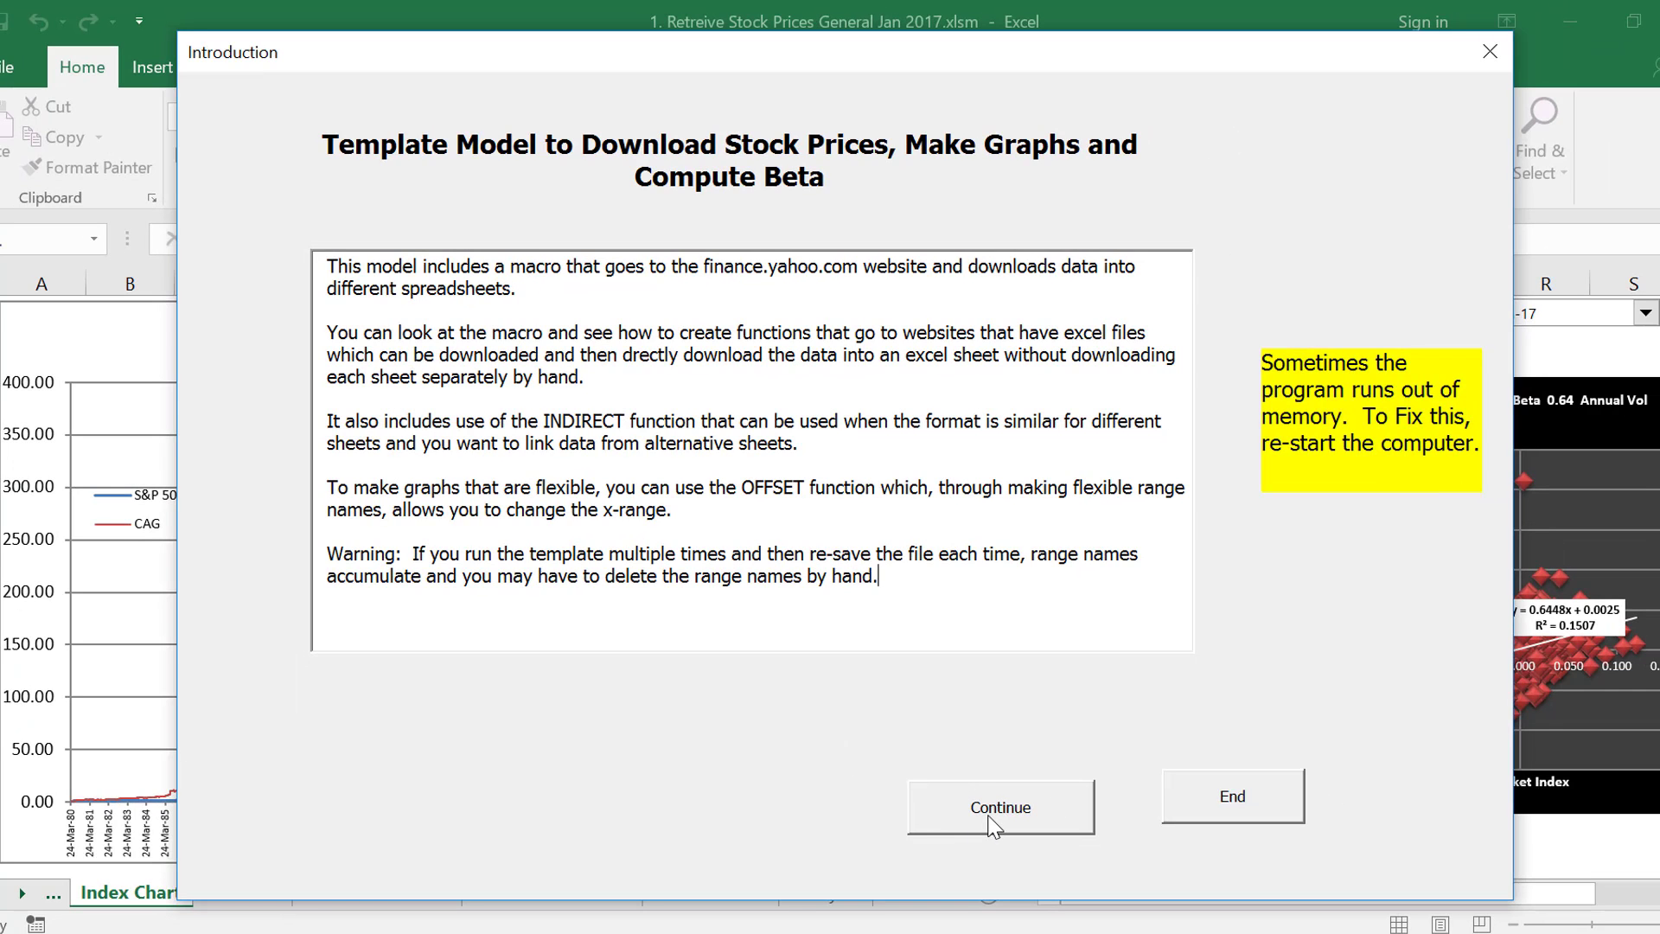
Step: Dismiss the Introduction and review Menu settings: Symbol EXC, Start Year 1950, End Year 2017 formula
click(995, 813)
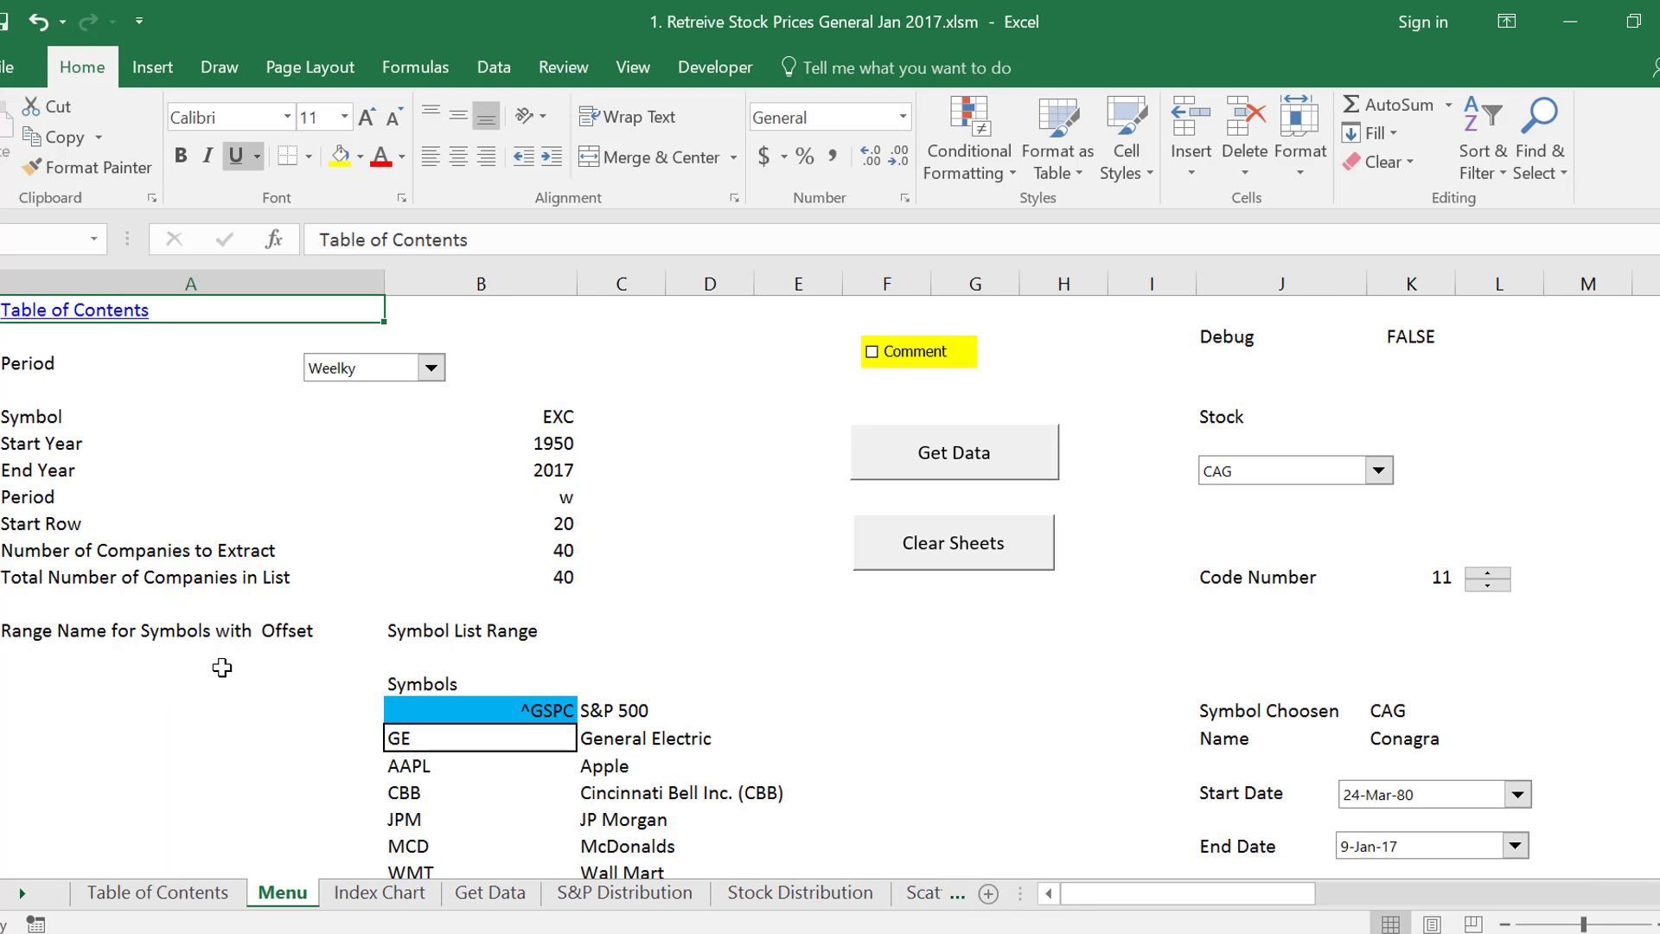
key(Down)
key(Down)
key(Down)
key(Down)
key(Right)
key(Down)
key(Down)
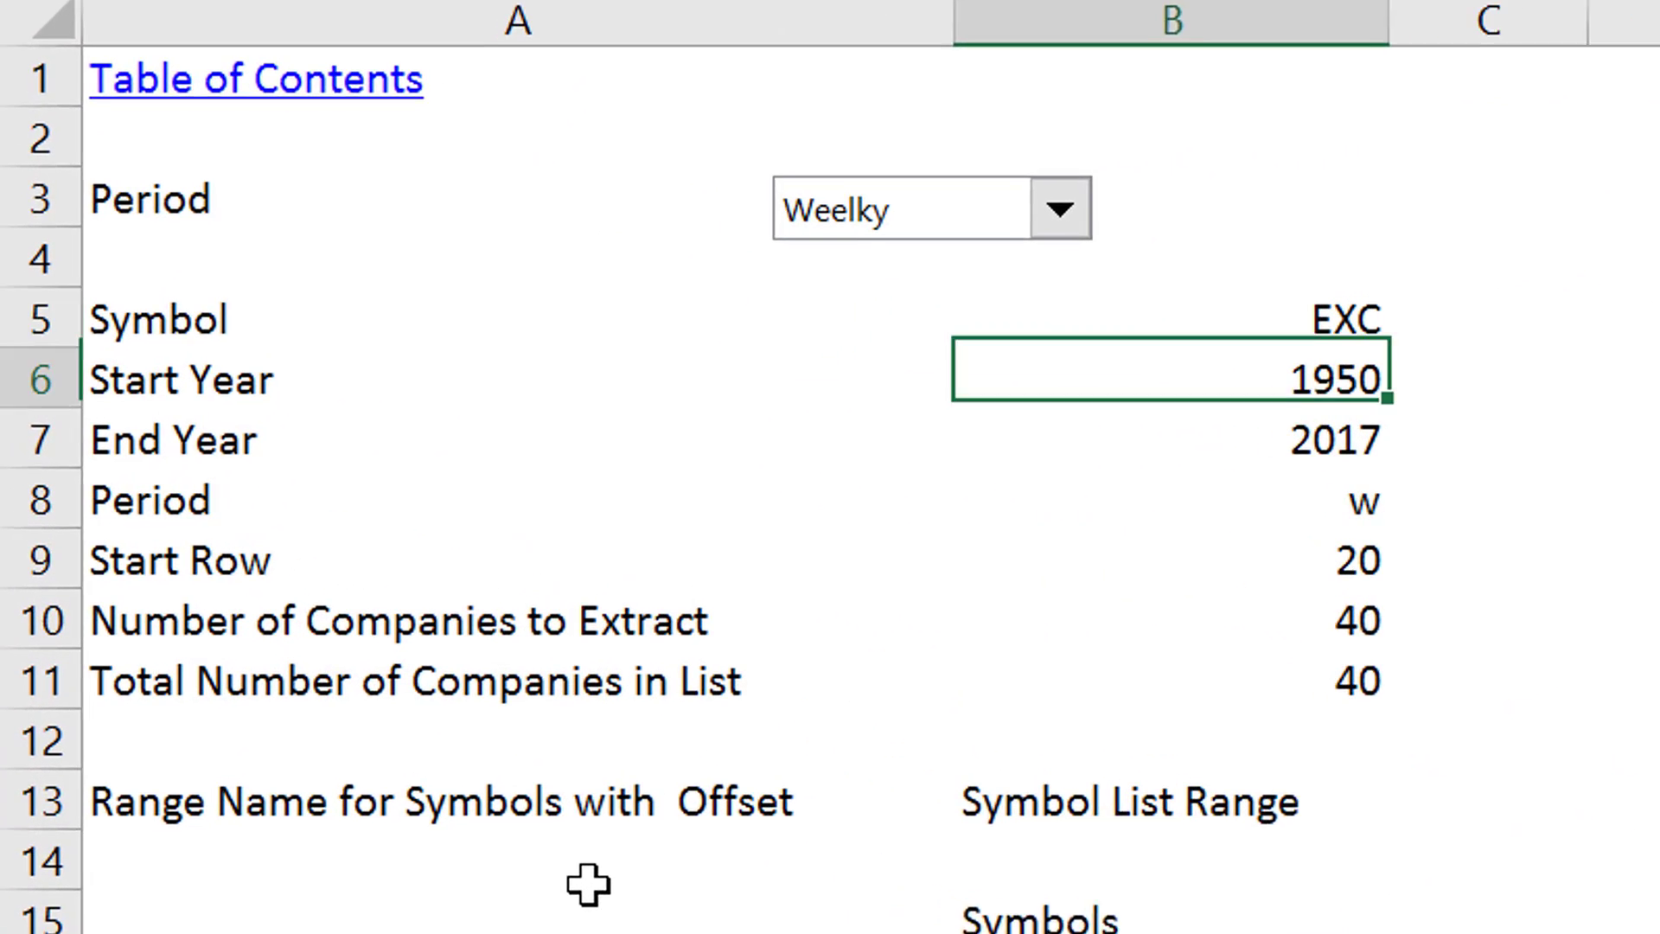
key(Up)
key(Up)
key(Up)
key(Down)
key(Down)
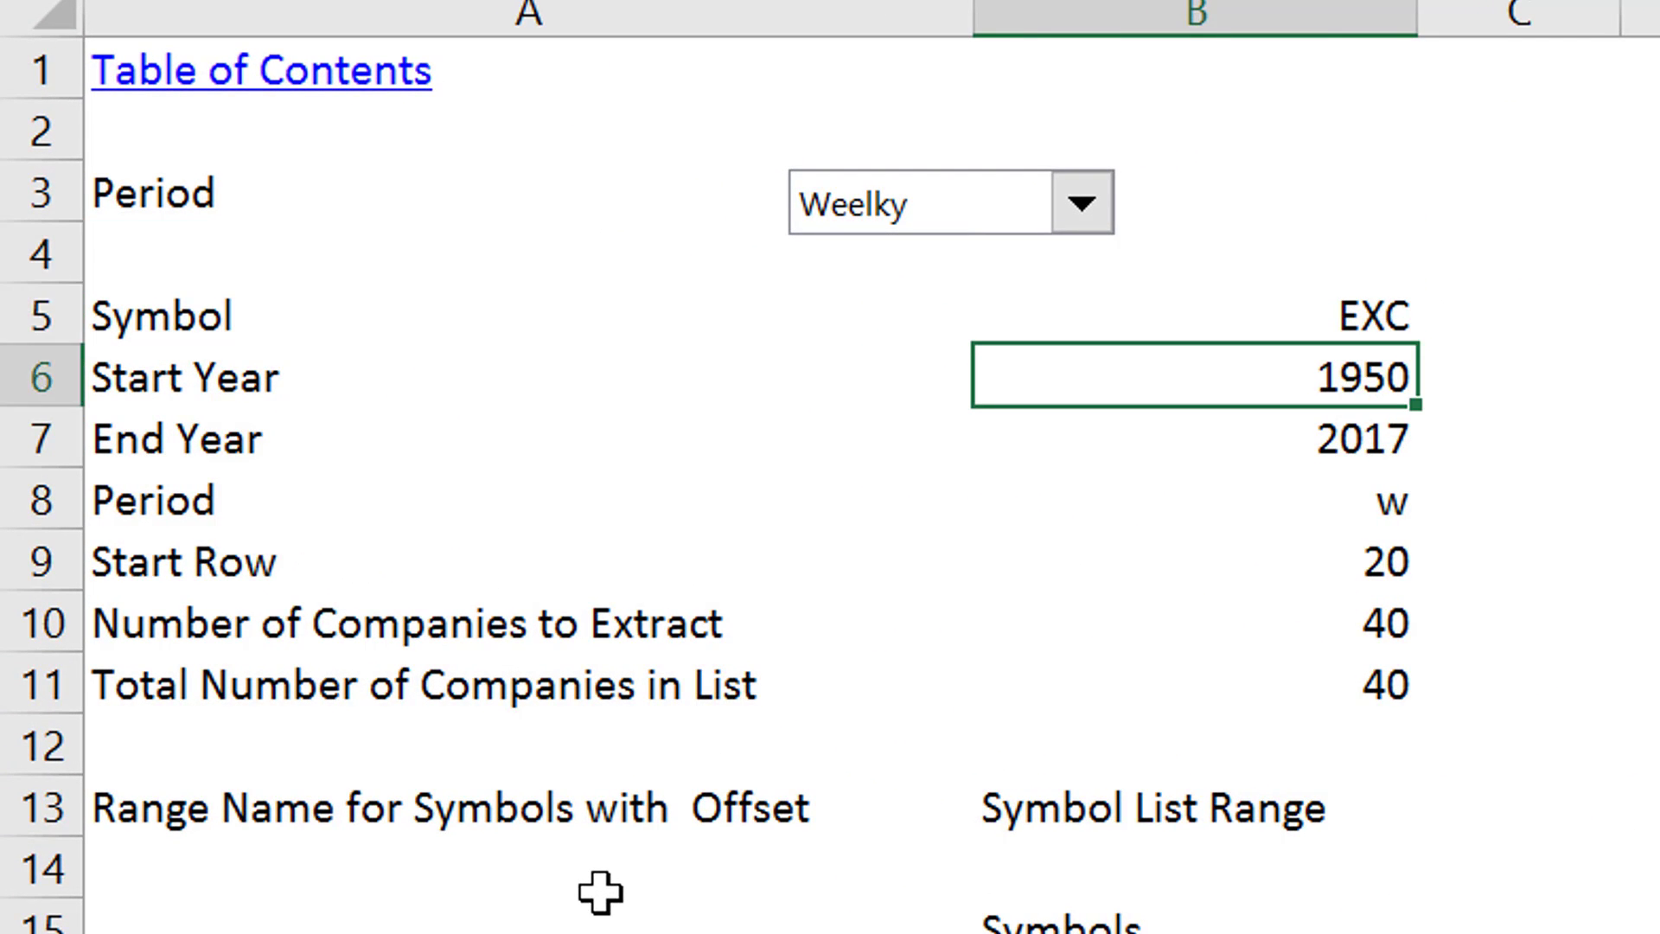
key(Up)
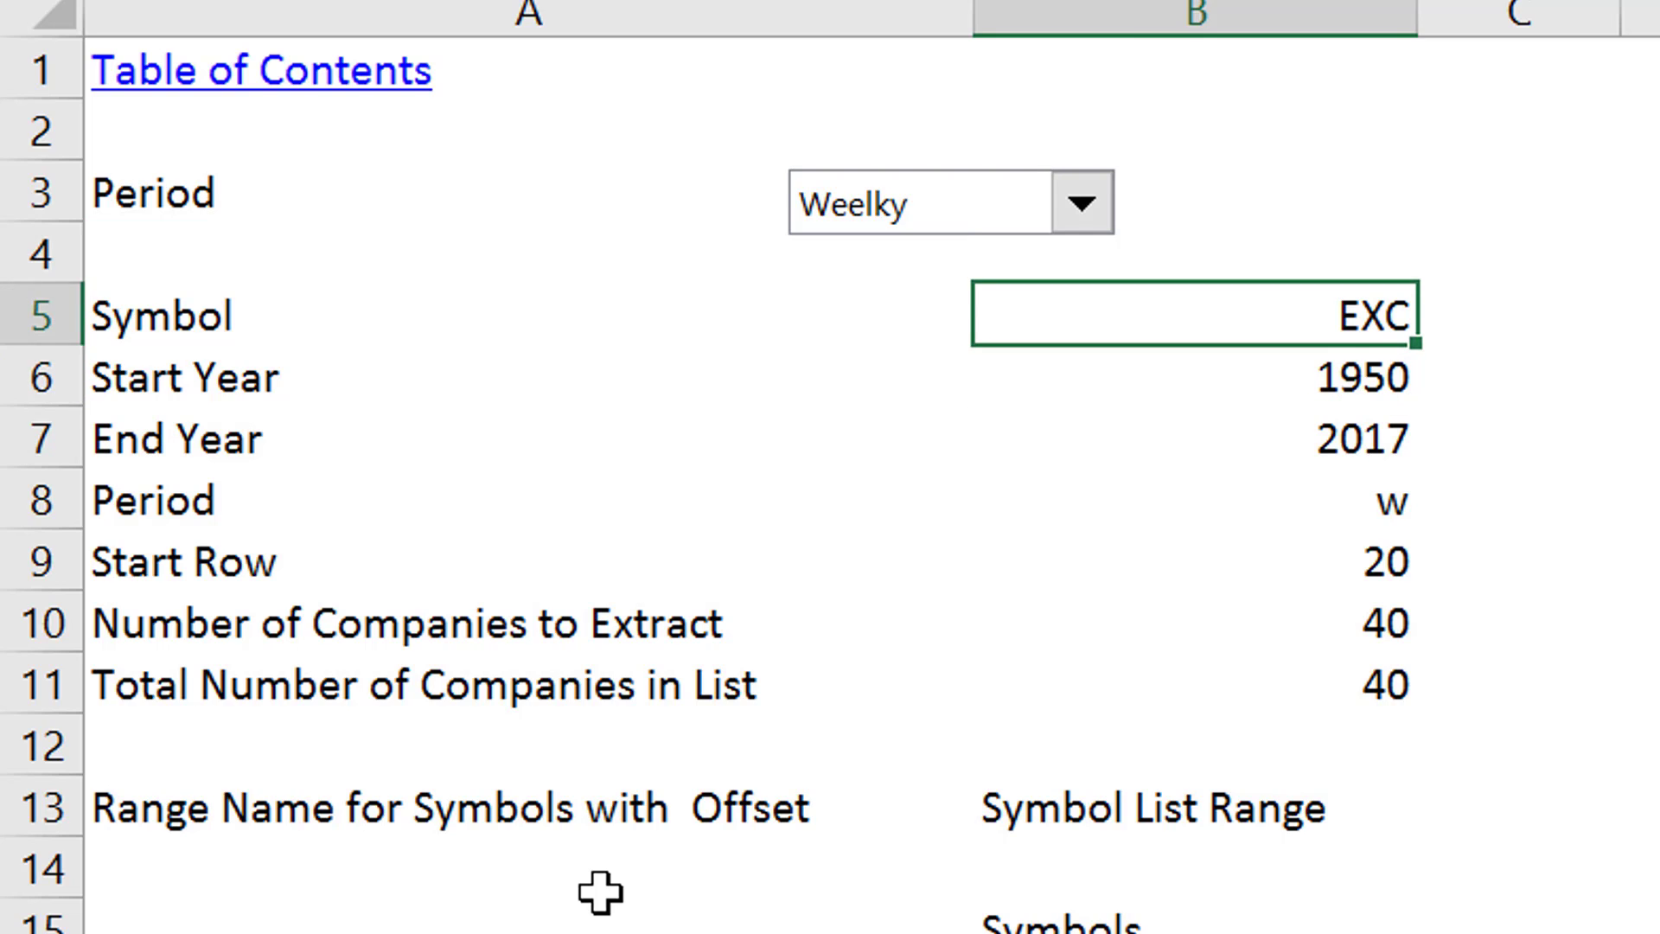
key(Down)
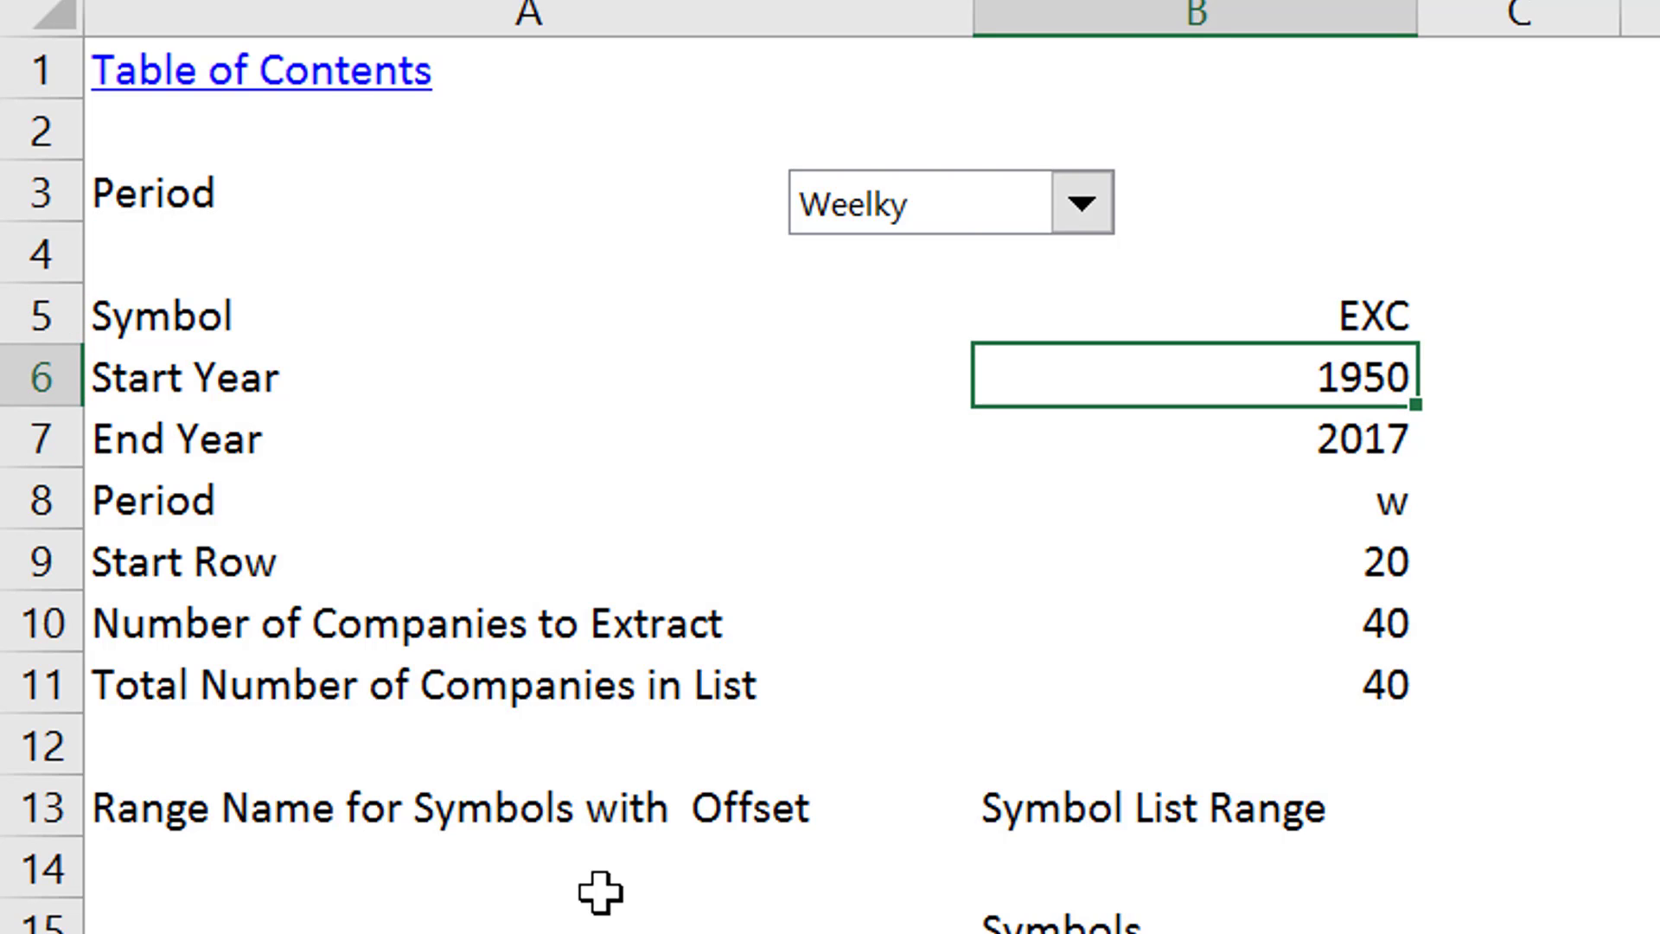
key(Down)
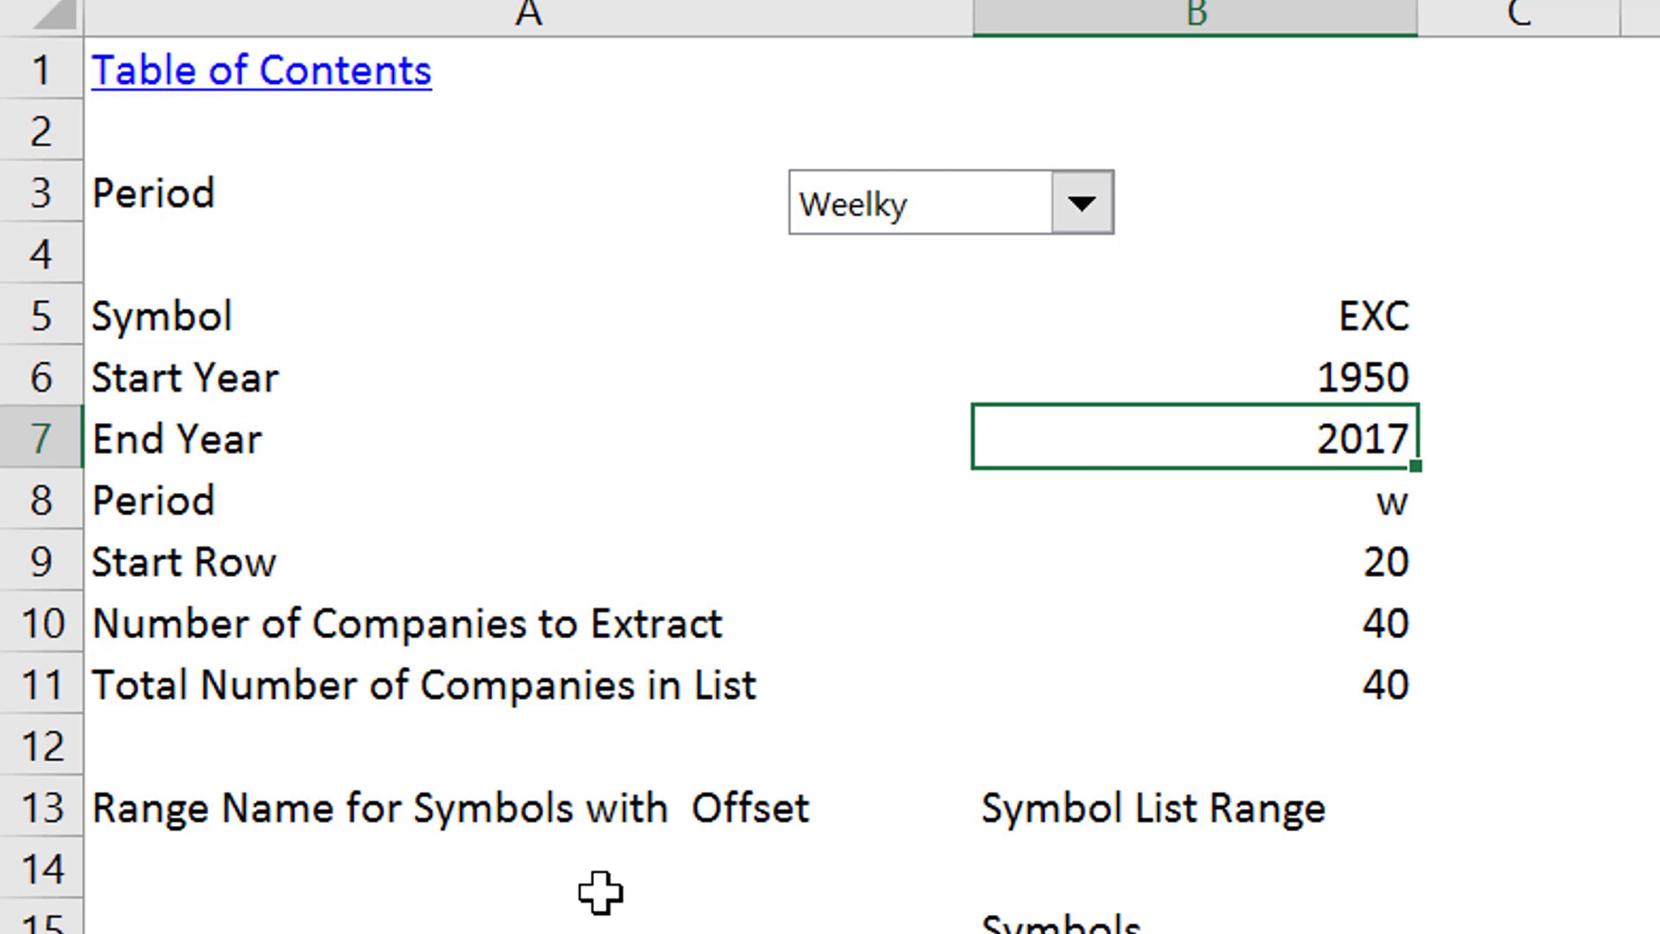
key(F2)
key(Escape)
key(Down)
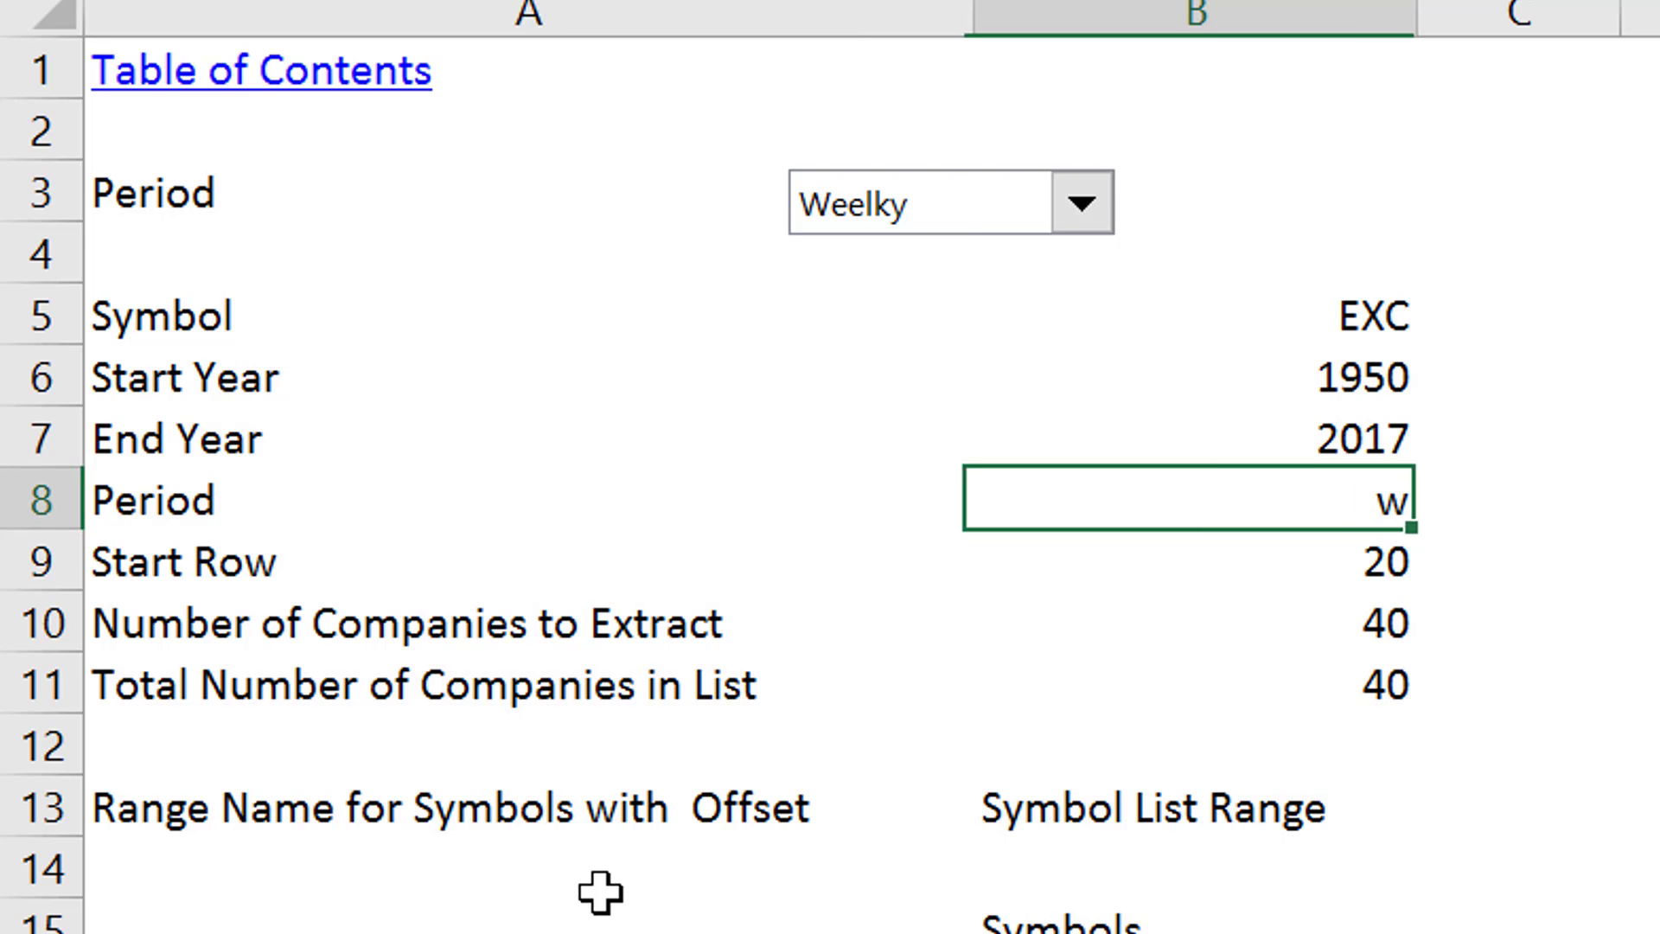
Step: Check the company count and scan the symbol list down to EDF.PA
key(Down)
key(Down)
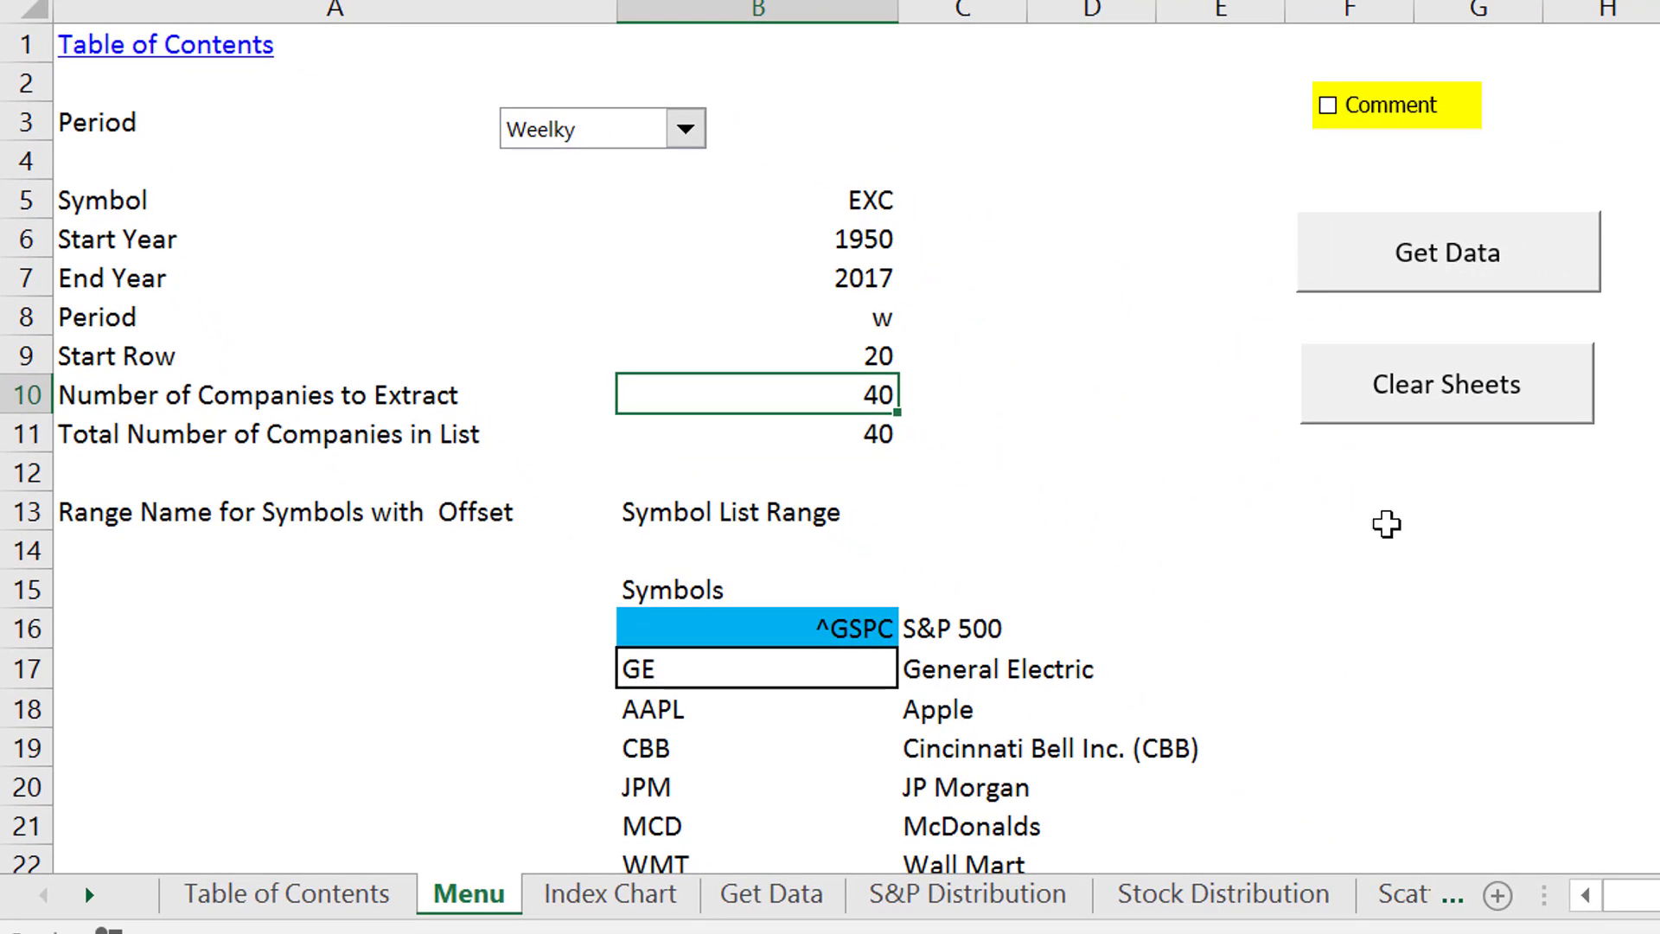
key(Down)
key(Down)
key(Down)
key(Down)
key(Down)
key(Down)
key(Down)
key(Down)
key(Down)
key(Down)
key(Down)
key(Down)
key(Down)
key(Down)
key(Down)
key(Down)
key(Down)
key(Down)
key(Down)
key(Down)
key(Down)
key(Down)
key(Down)
key(Down)
key(Down)
key(Down)
key(Down)
key(Down)
key(Down)
key(Down)
key(Down)
key(Down)
key(Down)
key(Down)
key(Down)
key(Down)
key(Down)
key(Down)
key(Down)
key(Down)
key(Down)
key(Down)
key(Down)
key(Down)
key(Down)
key(Down)
key(Down)
key(Down)
key(Up)
key(Up)
key(Up)
key(Up)
key(Up)
key(Up)
key(Up)
key(Up)
key(Up)
key(Up)
key(Up)
key(Up)
key(Up)
key(Up)
key(Up)
key(Up)
key(Up)
key(Up)
key(Up)
key(Up)
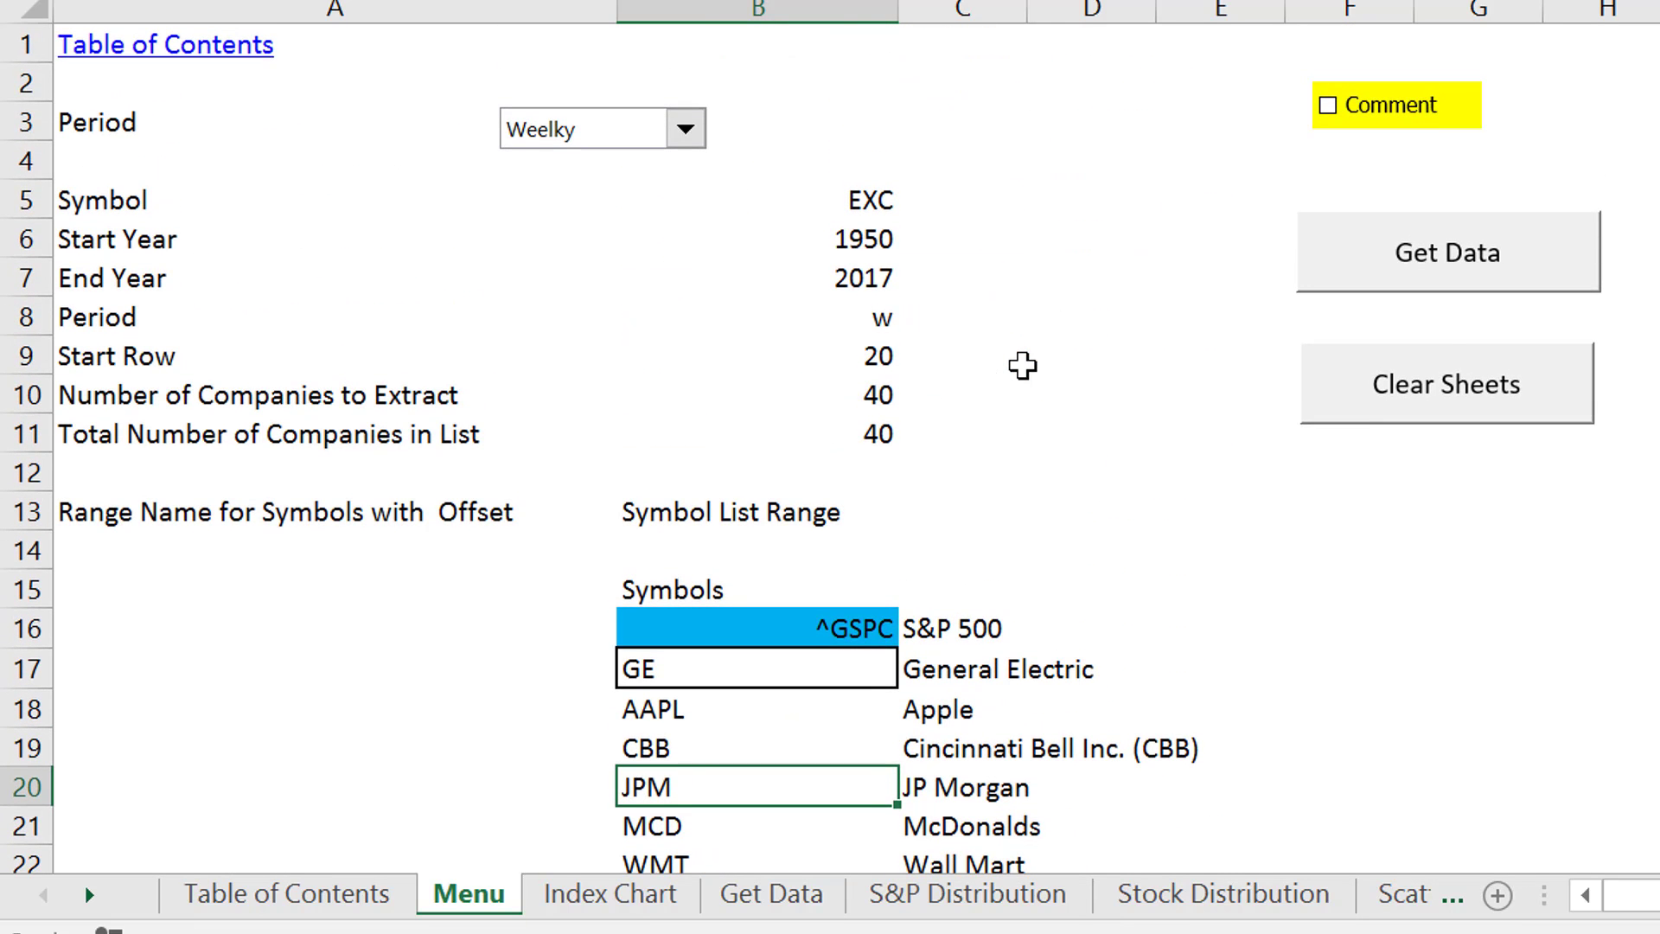
key(Down)
key(Down)
key(Down)
key(Down)
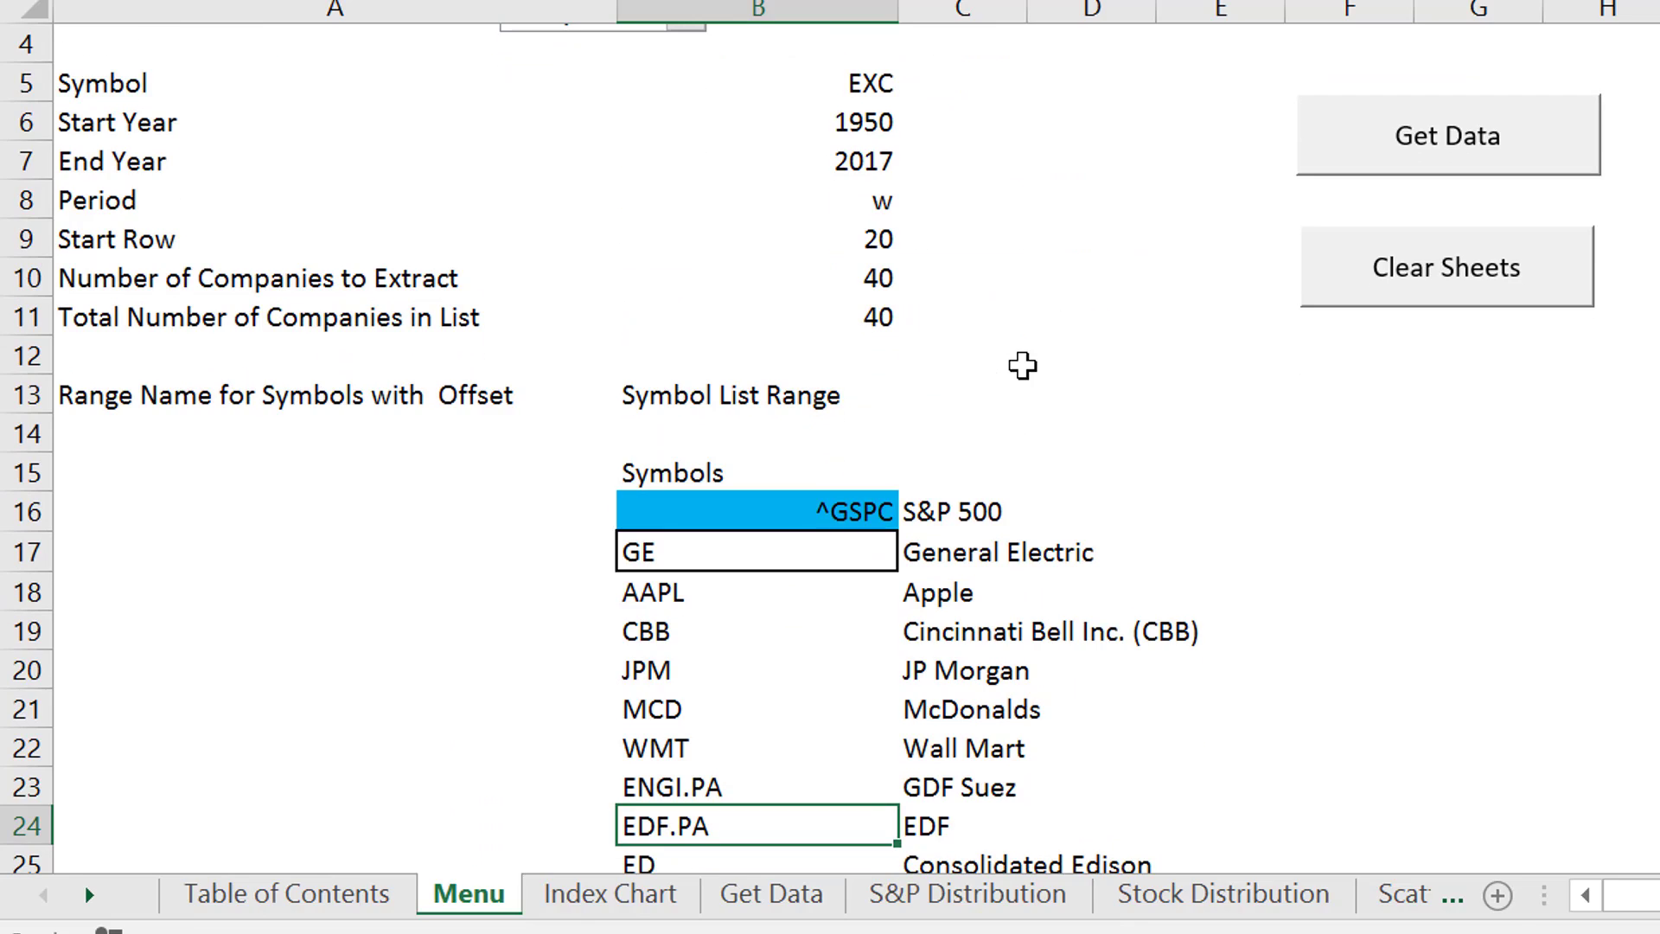
key(ctrl+Page_Down)
key(ctrl+Page_Down)
key(ctrl+Page_Down)
key(ctrl+Page_Down)
key(ctrl+Page_Down)
key(ctrl+Page_Down)
key(ctrl+Page_Down)
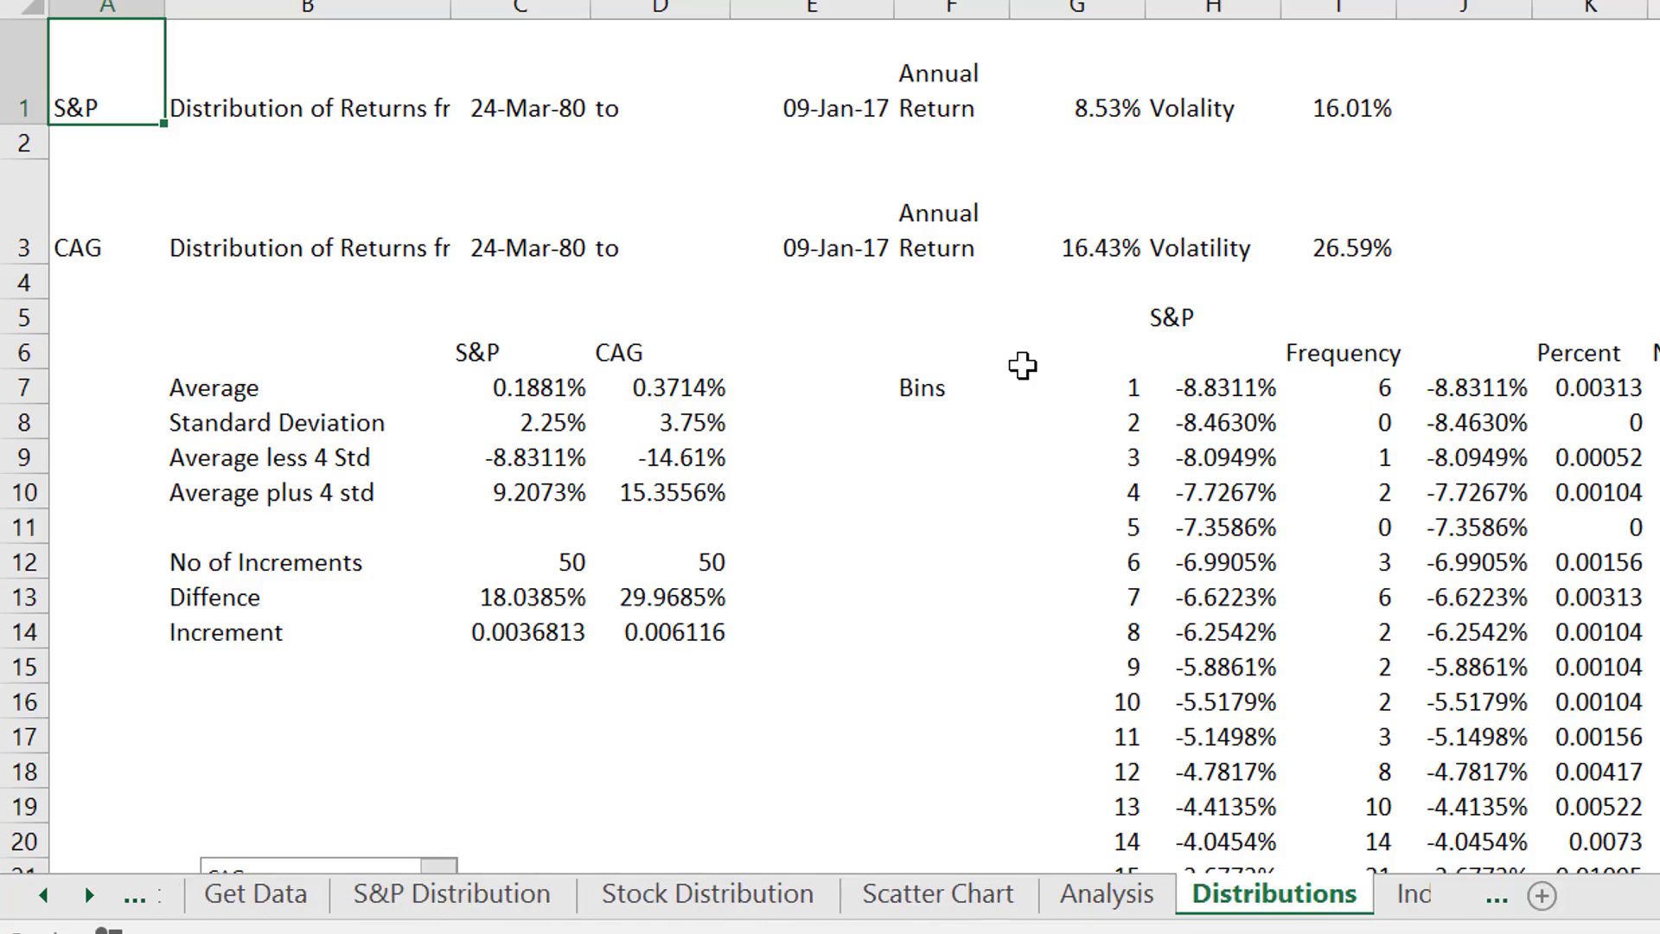
Step: Go to the AAPL sheet and inspect the first-row Close, Adj Close and Volume values
key(ctrl+Page_Down)
key(ctrl+Page_Down)
key(ctrl+Page_Down)
key(ctrl+Page_Down)
key(ctrl+Page_Down)
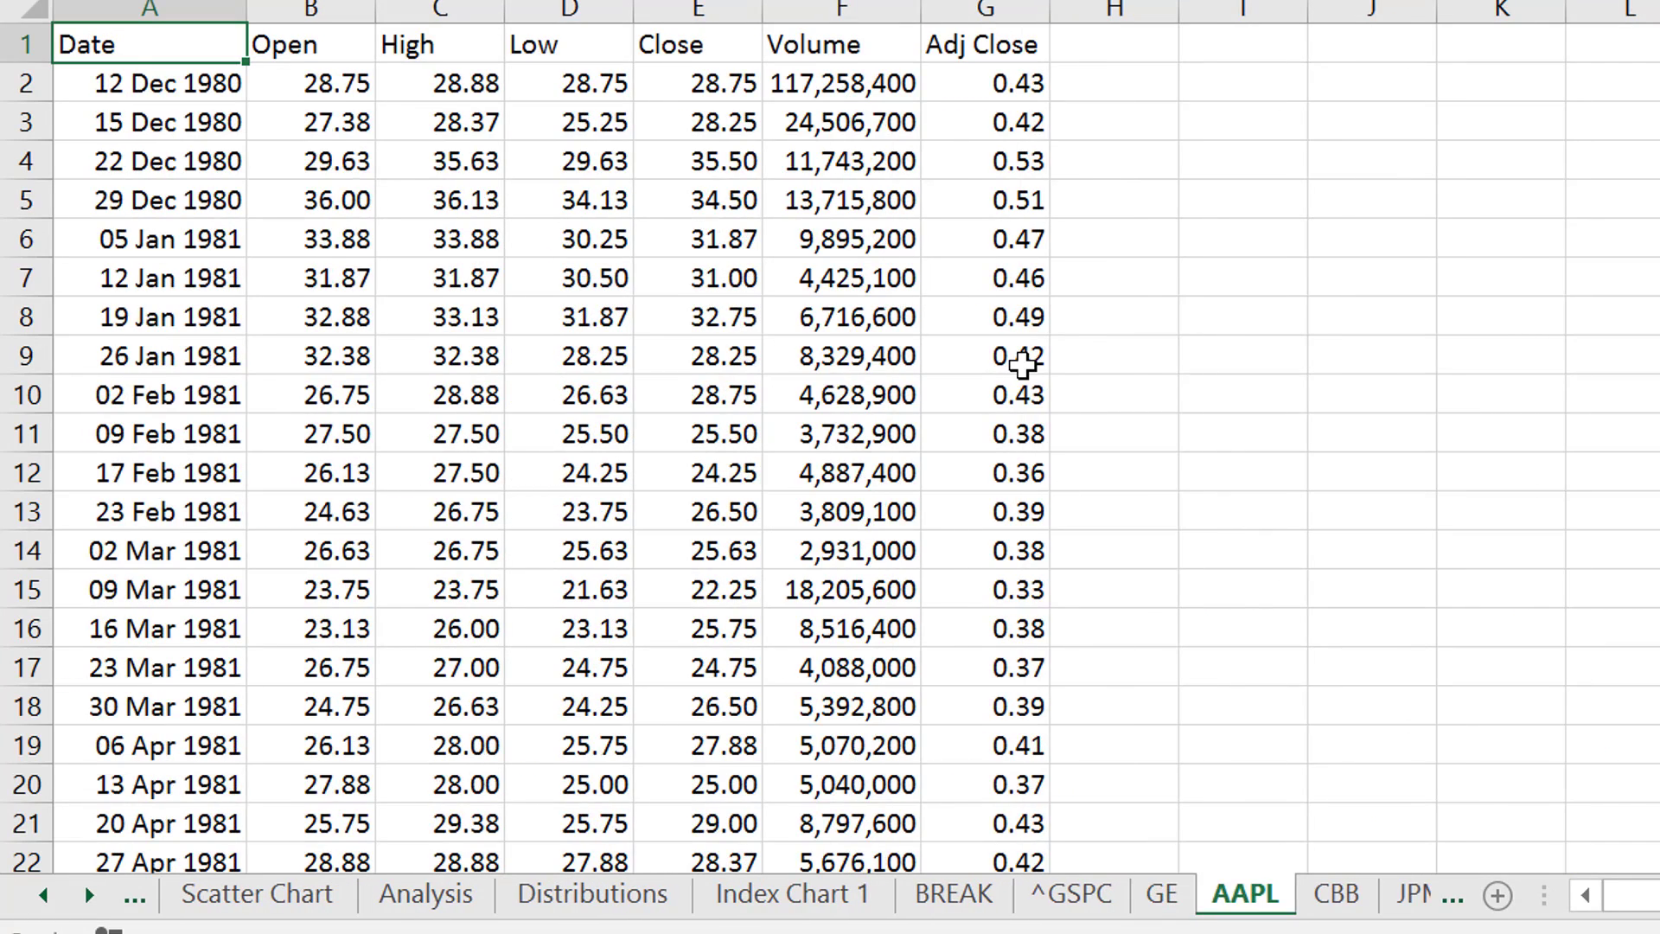
key(Right)
key(Right)
key(Right)
key(Right)
key(Right)
key(Right)
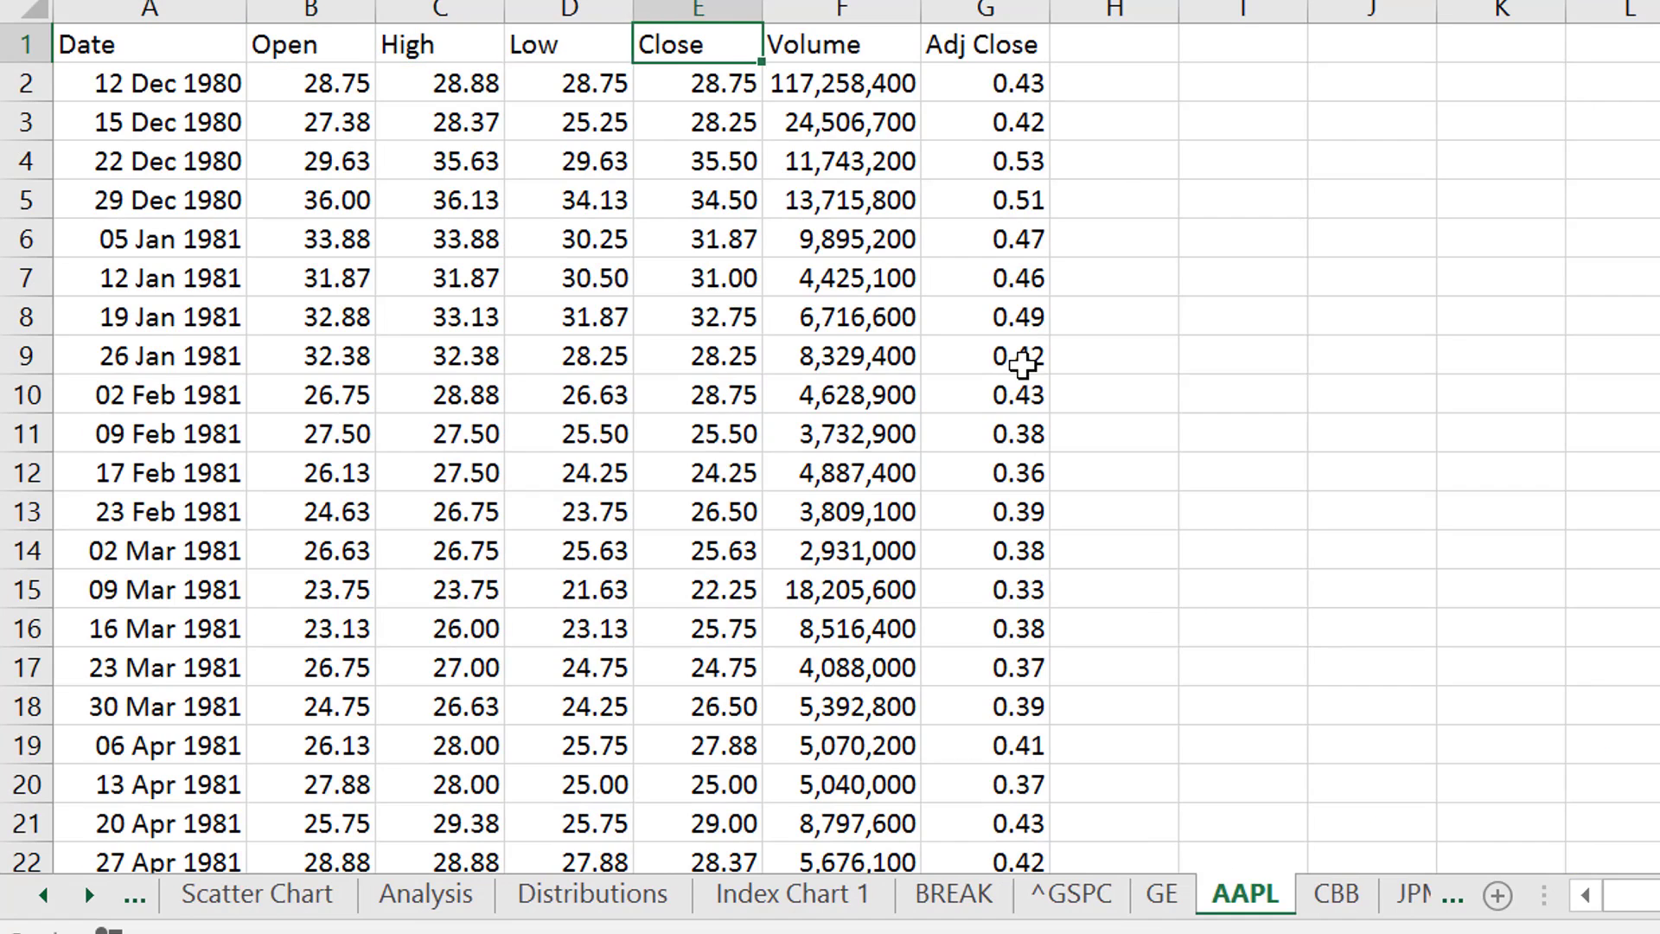
key(Down)
key(Left)
key(Left)
key(Right)
key(Right)
key(Left)
key(Left)
key(Right)
key(Left)
key(Right)
key(Left)
key(Left)
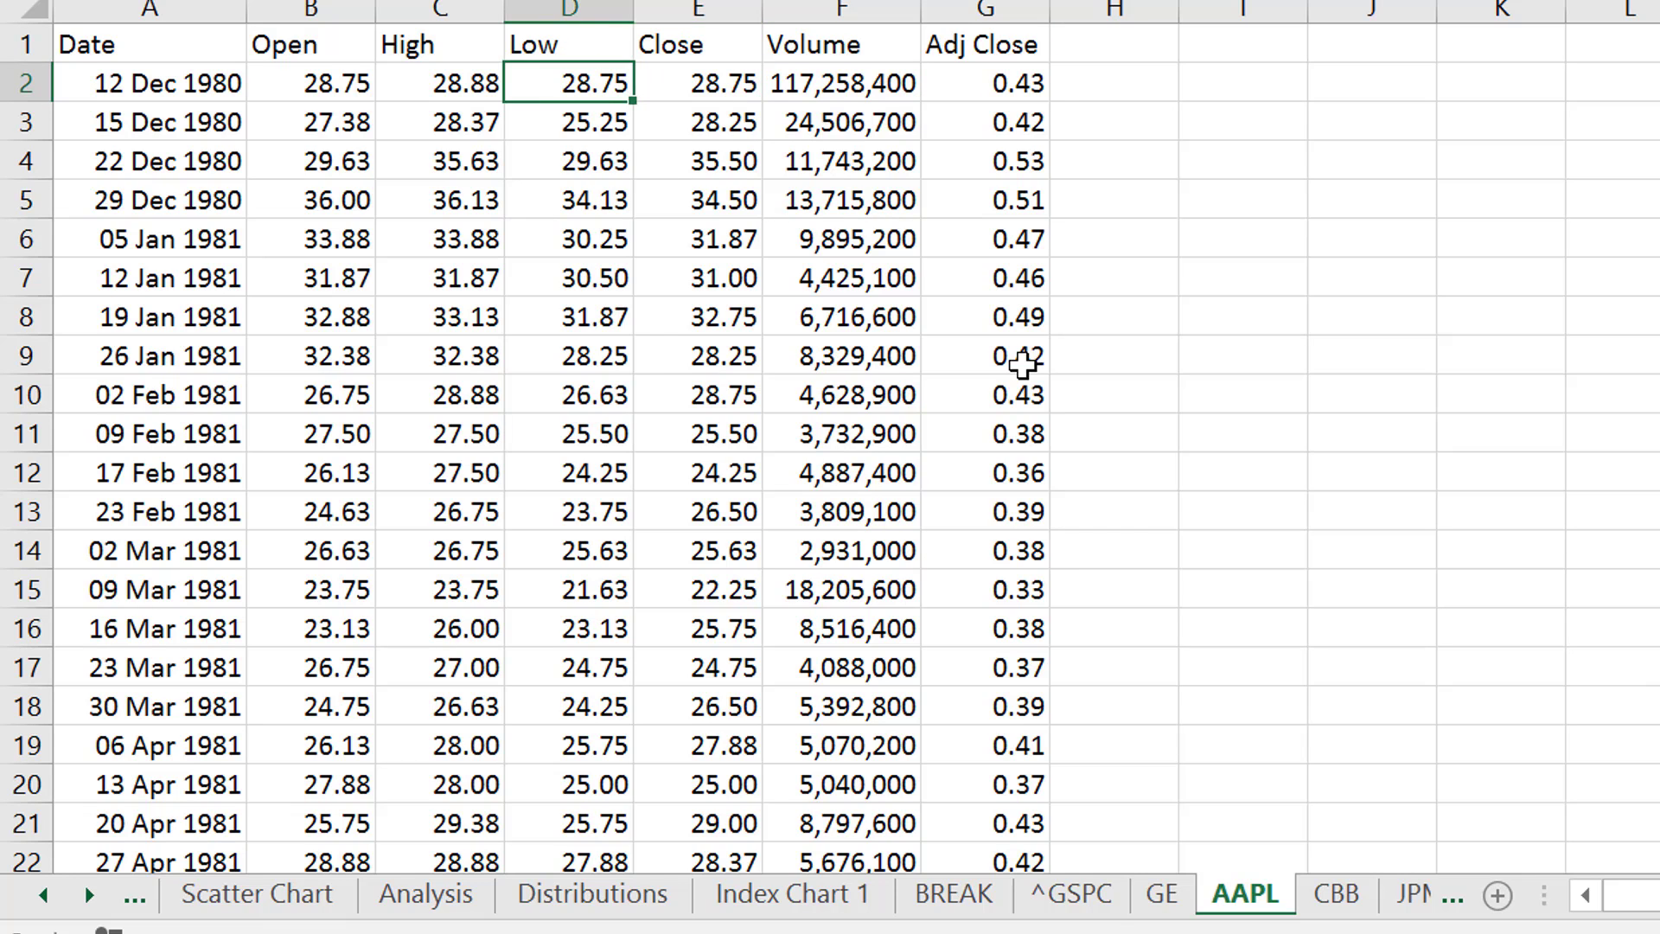
key(Right)
key(Right)
key(Right)
key(Left)
key(Left)
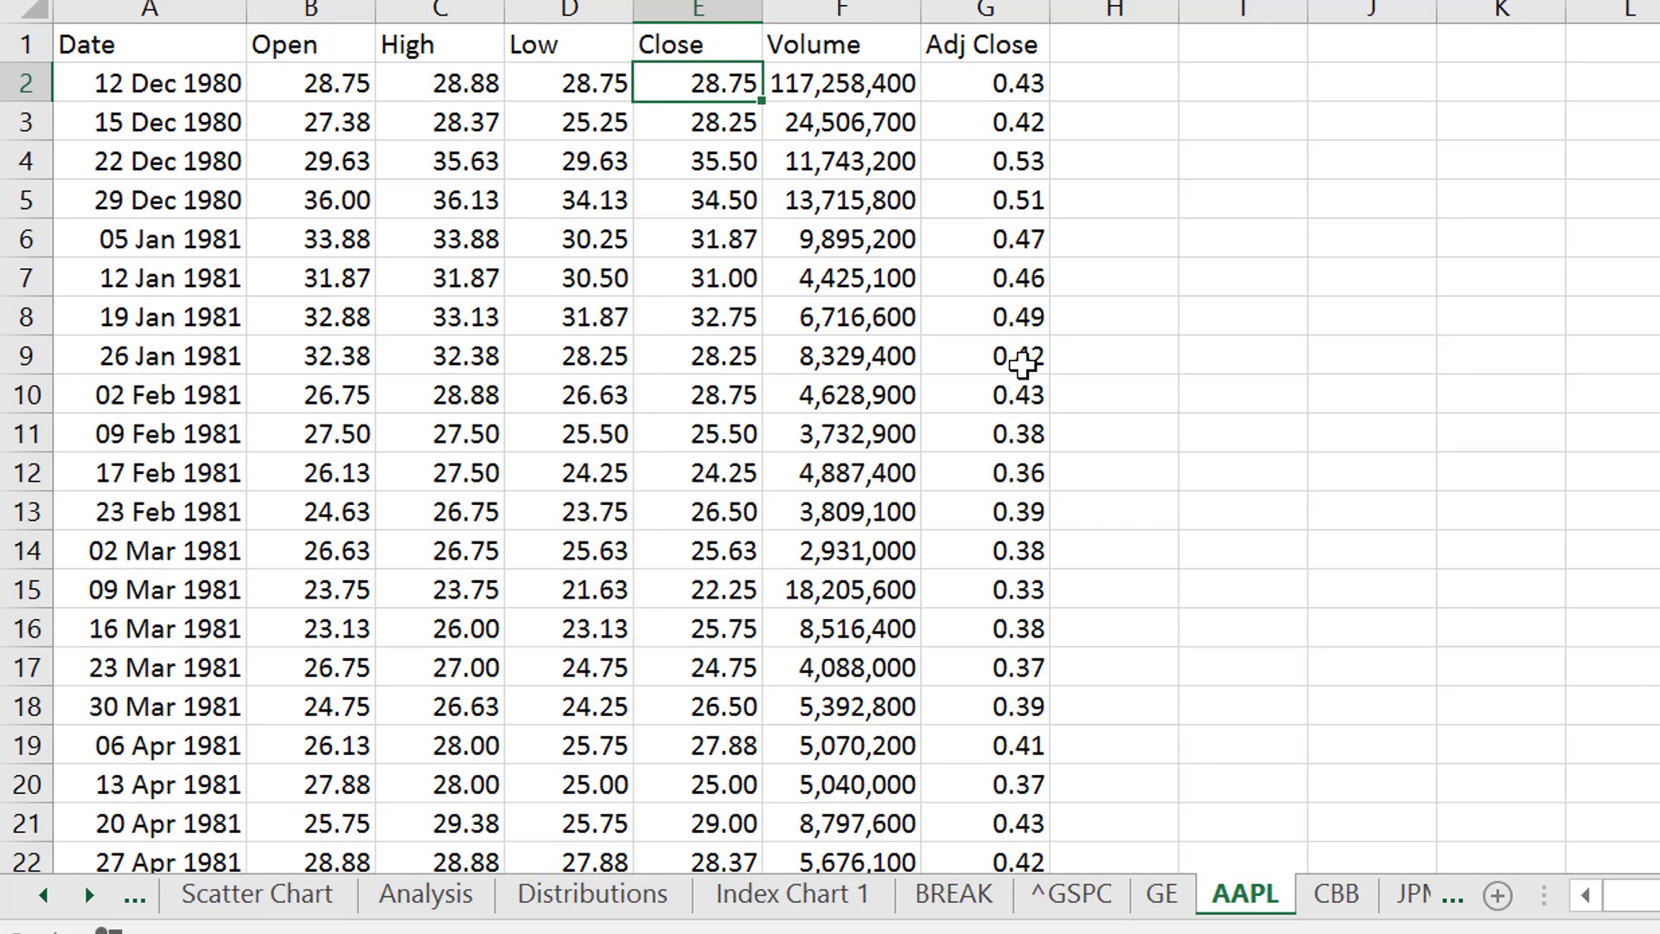
Step: Check the last Close price in row 1884, then scan down the Adj Close values
key(ctrl+Down)
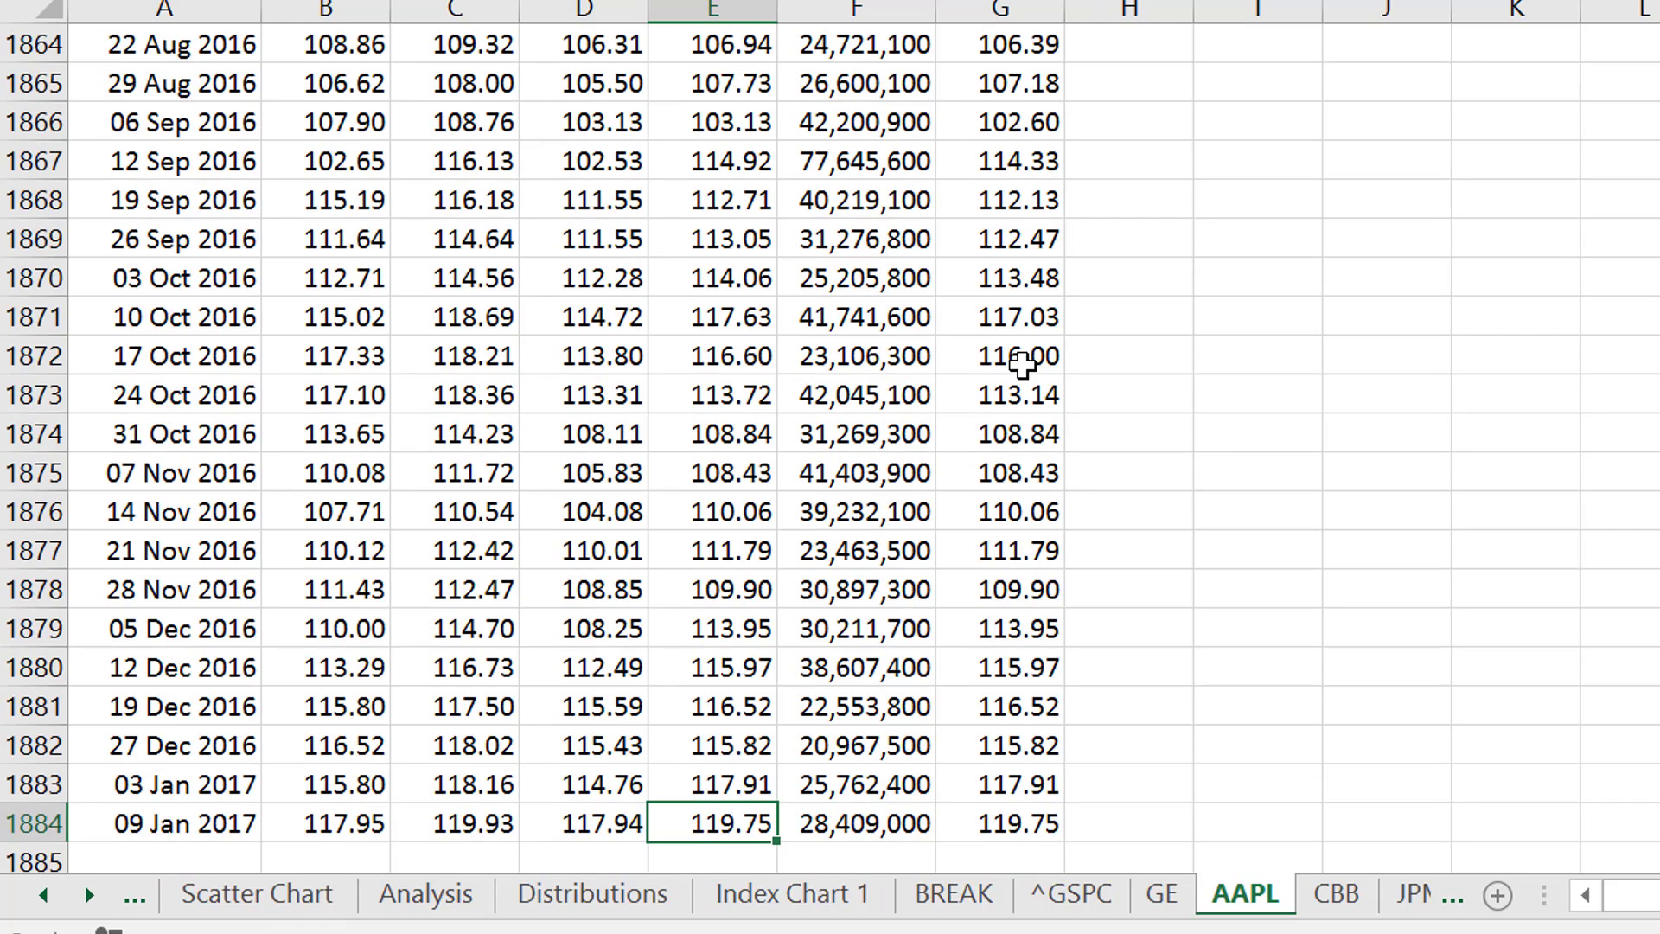
key(Right)
key(Right)
key(Left)
key(Left)
key(ctrl+Up)
key(Down)
key(Right)
key(Right)
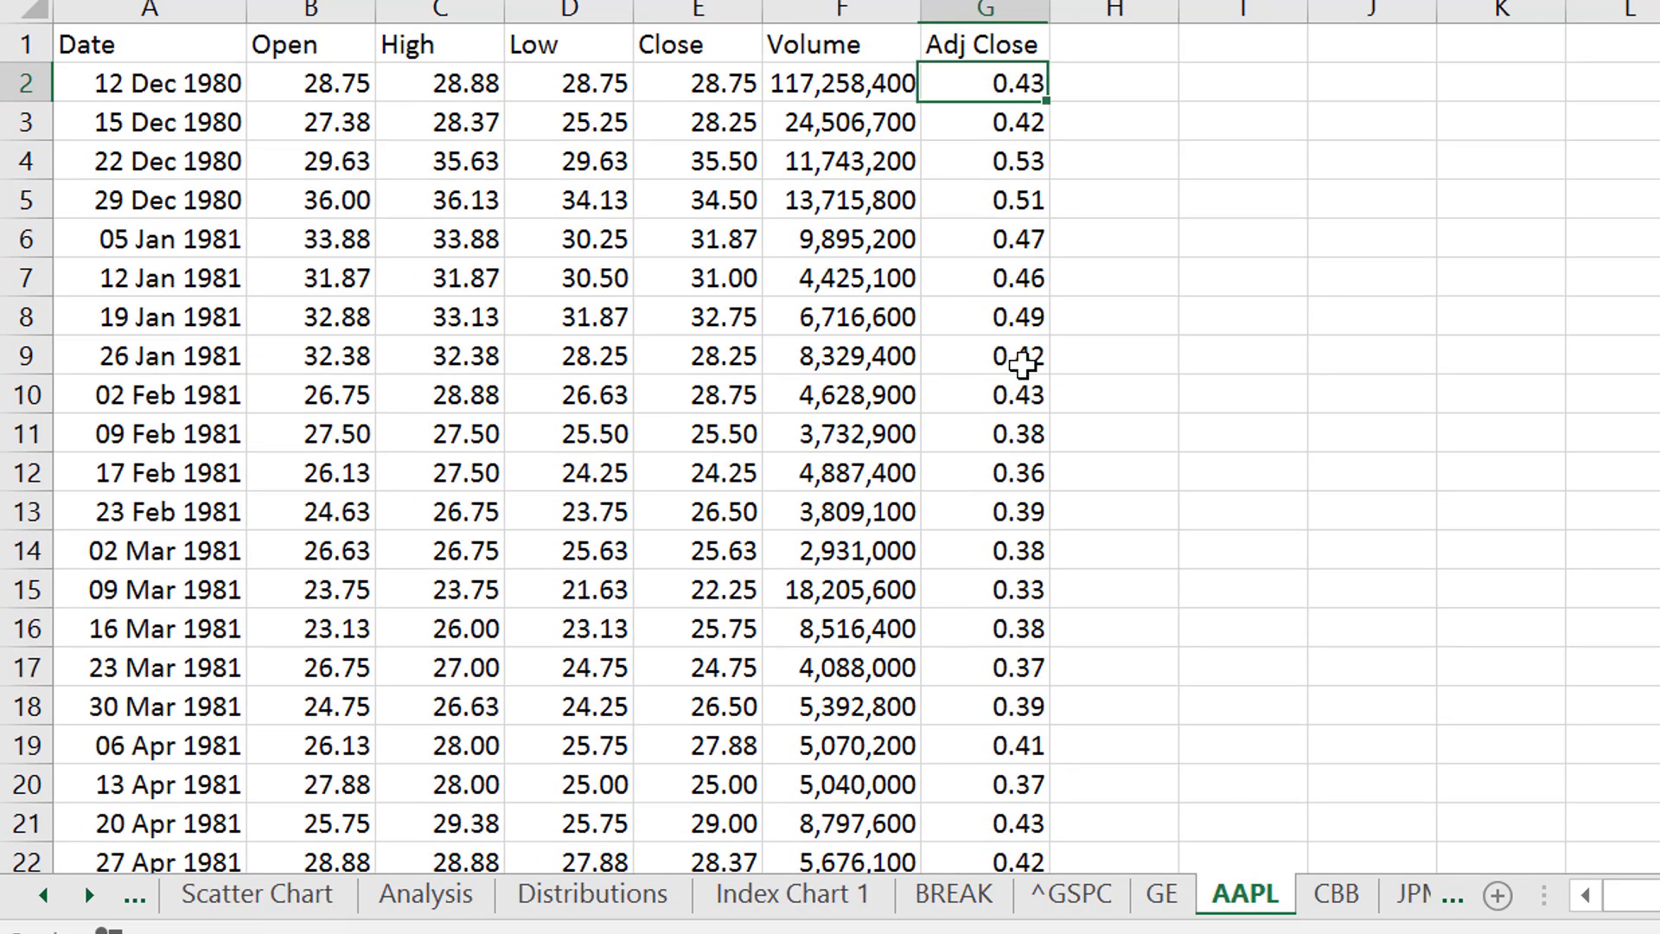
key(Down)
key(Down)
key(Down)
key(Down)
key(Down)
key(Down)
key(Down)
key(Down)
key(Down)
key(Down)
key(Down)
key(Down)
key(Down)
key(Down)
key(Down)
key(Down)
key(Down)
key(Down)
key(Down)
key(Down)
key(Down)
key(Down)
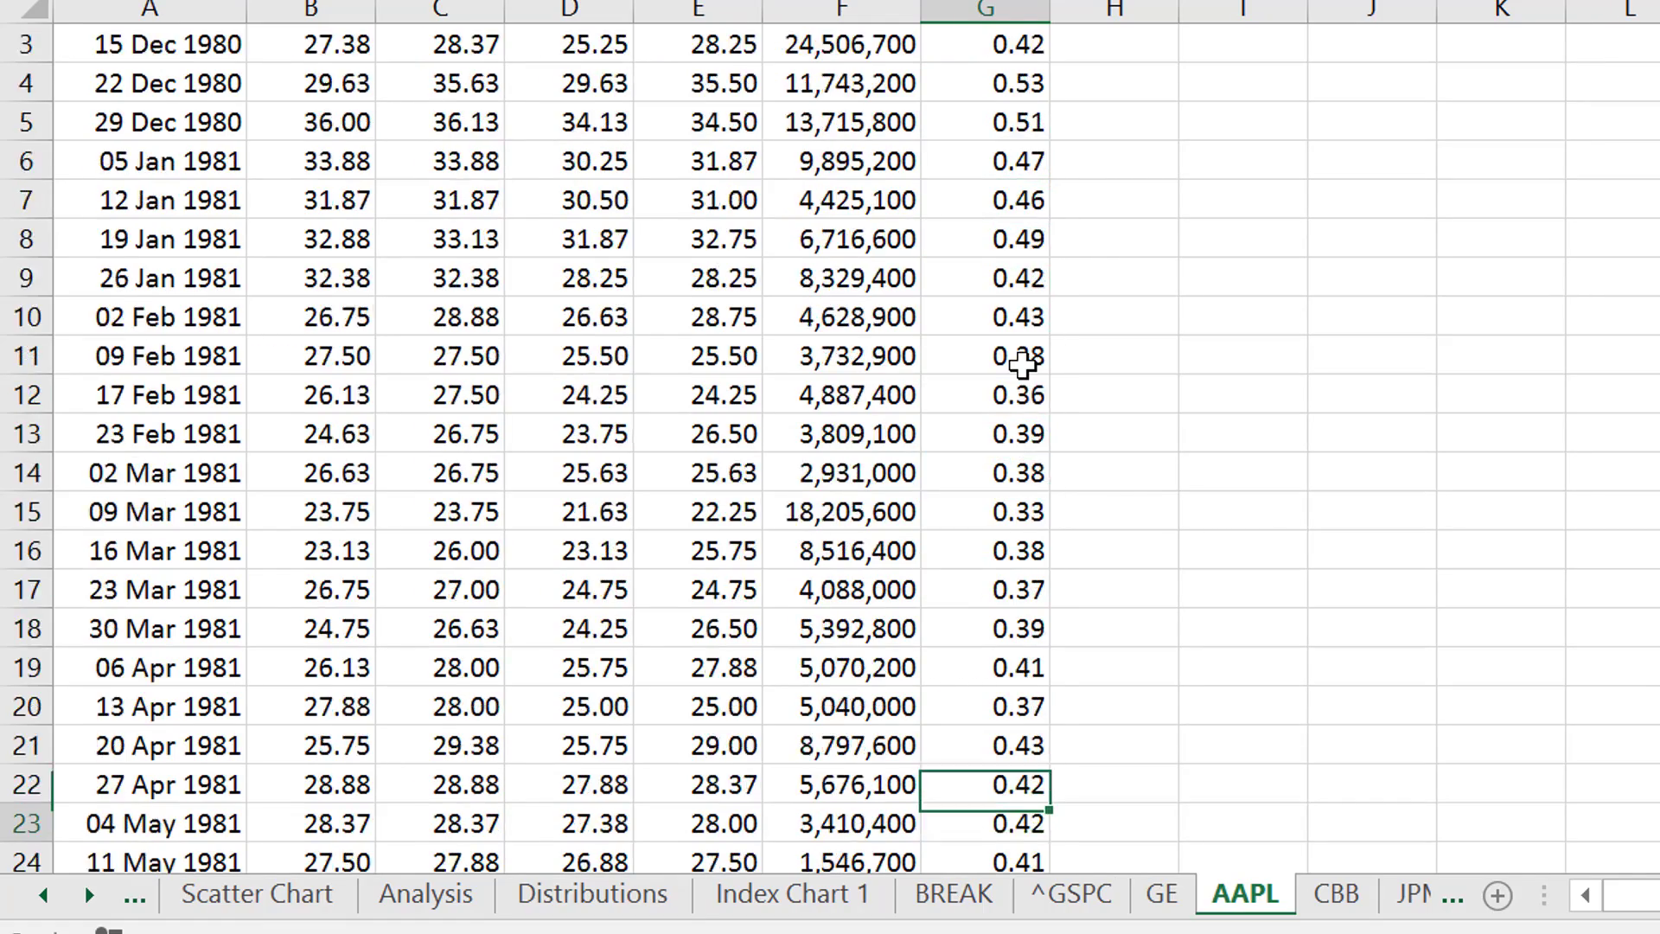
key(Down)
key(Down)
key(Down)
key(Down)
key(Down)
key(Down)
key(Down)
key(Down)
key(Down)
key(Down)
key(Down)
key(Down)
key(Down)
key(Down)
key(Down)
key(Down)
key(Down)
key(Down)
key(Down)
key(Down)
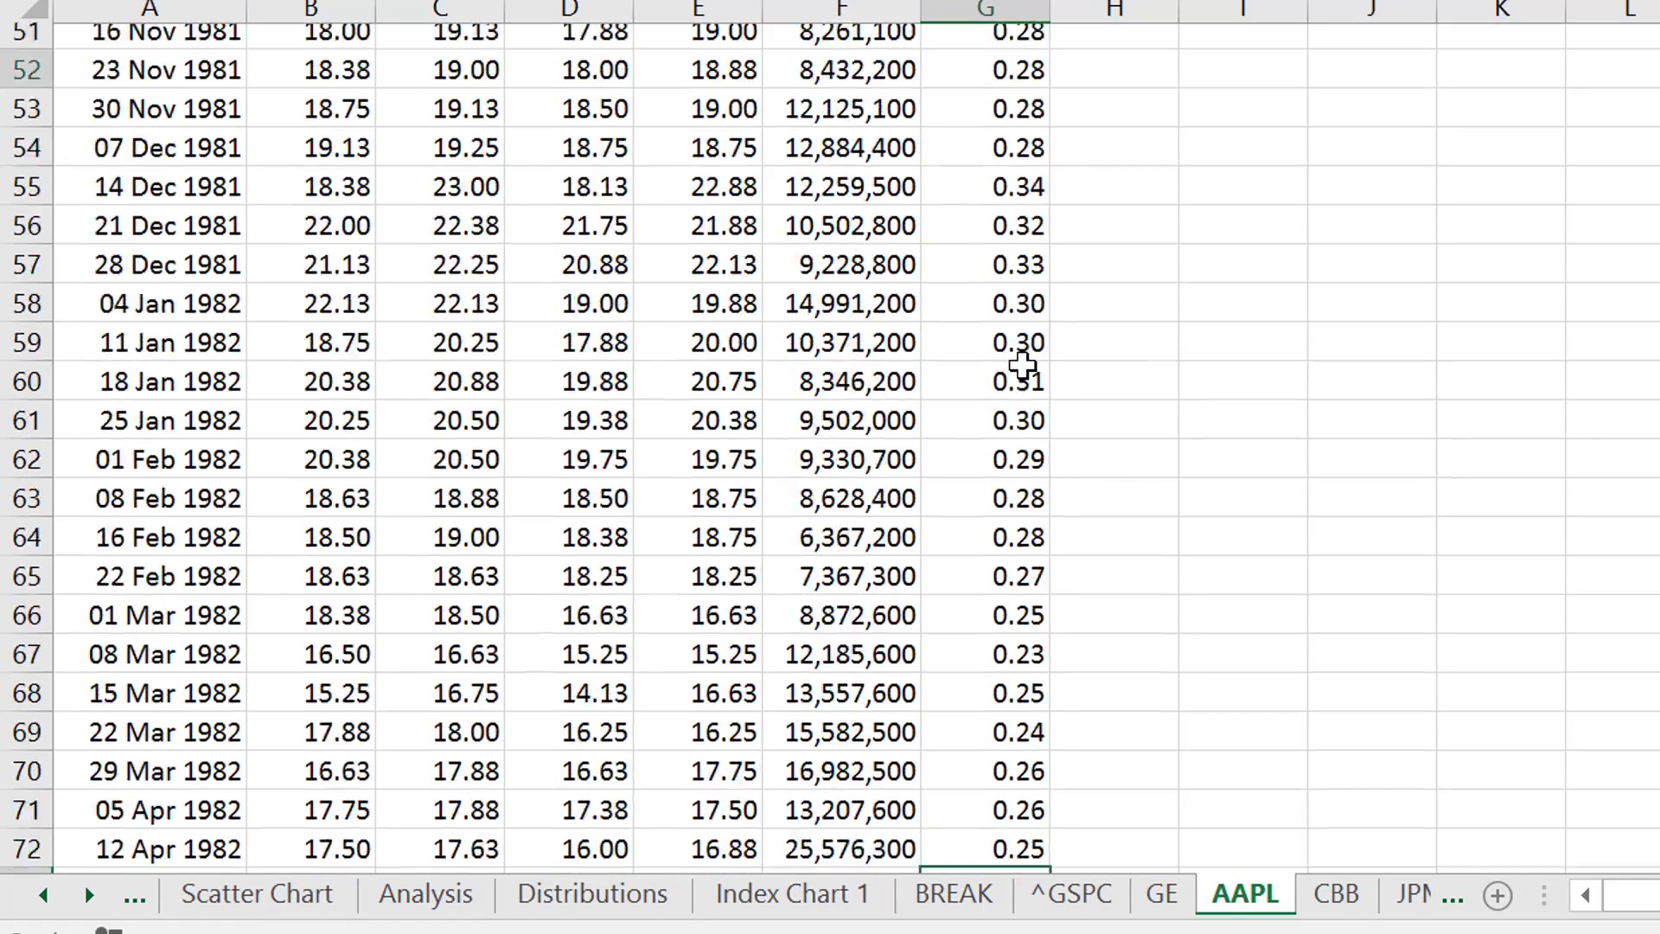
key(Down)
key(Down)
key(Down)
key(Down)
key(Down)
key(Down)
key(Down)
key(Down)
key(Down)
key(Down)
key(Down)
key(Down)
key(Down)
key(Down)
key(Down)
key(Down)
key(Down)
key(Down)
key(Down)
key(Down)
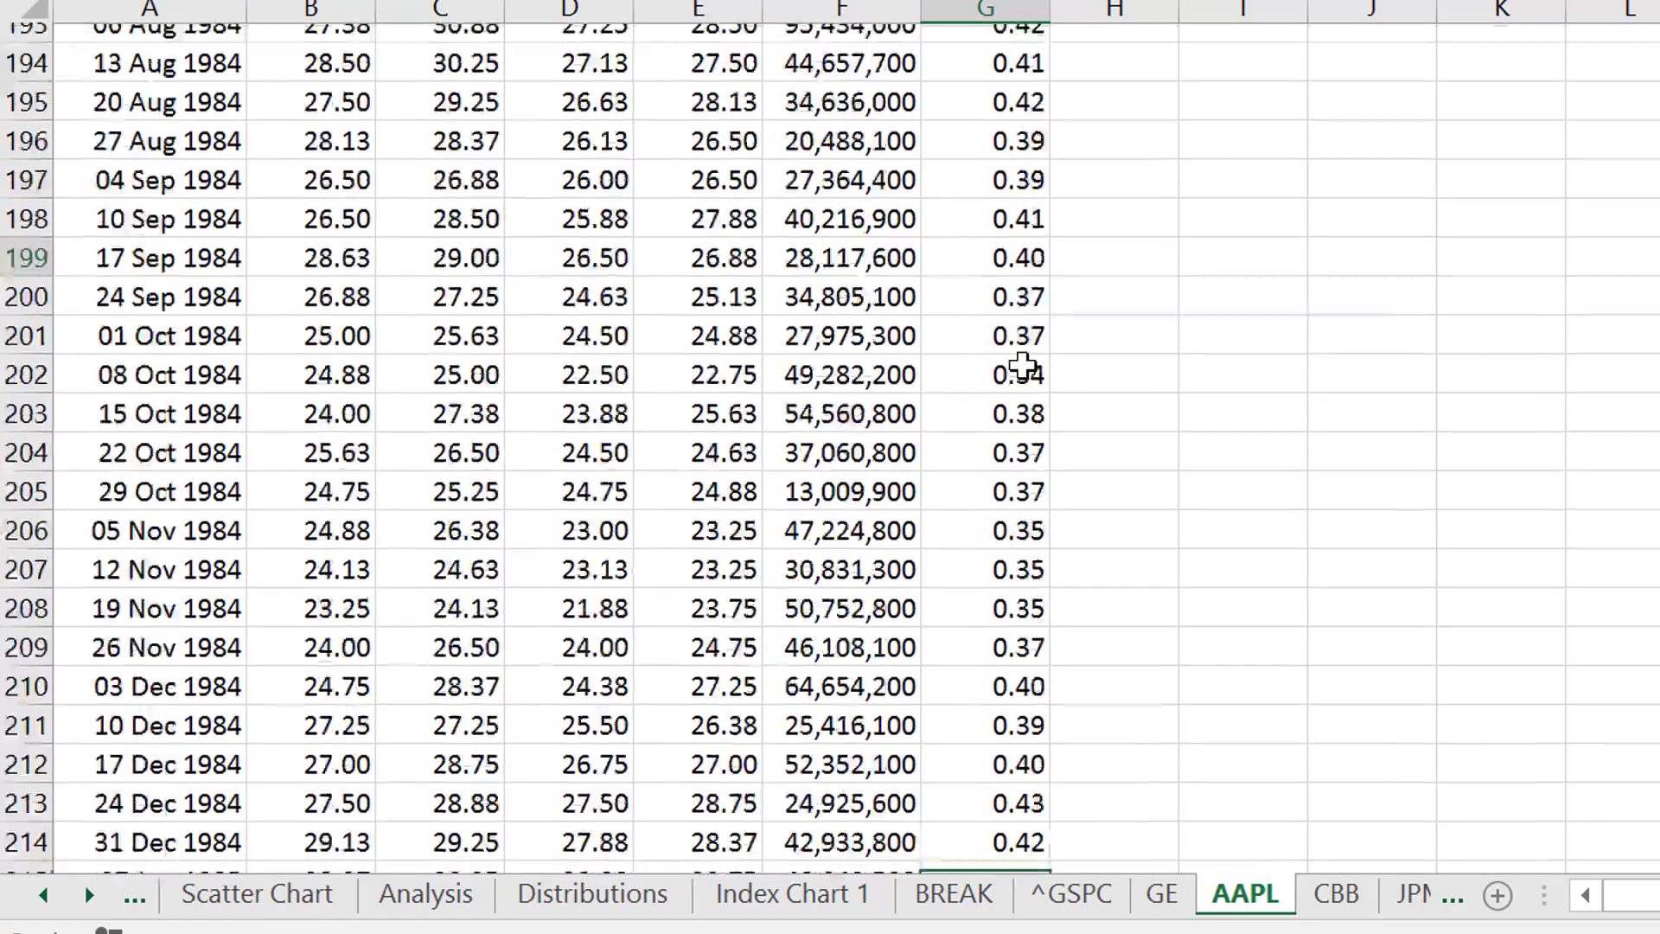
key(Down)
key(Down)
key(Down)
key(Down)
key(Down)
key(Down)
key(Down)
key(Down)
key(Down)
key(Down)
key(Down)
key(Down)
key(Down)
key(Down)
key(Down)
key(Down)
key(Down)
key(Down)
key(Down)
key(Down)
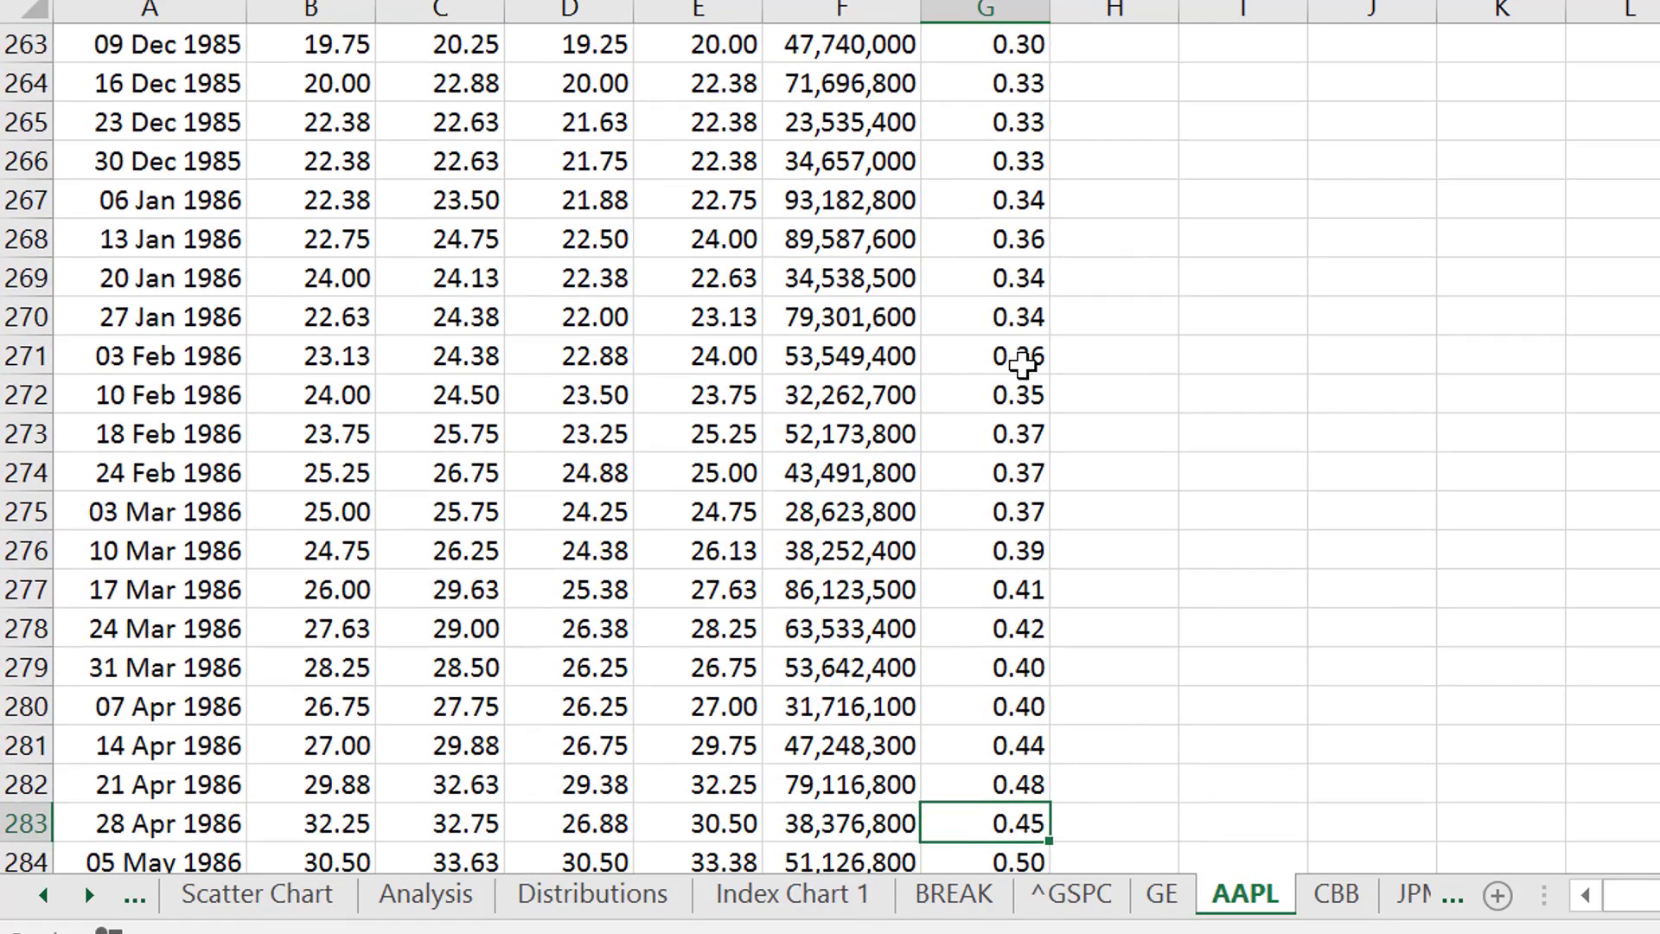
Step: Select the whole Close column and create a chart sheet from it with F11
key(ctrl+Up)
key(Left)
key(Left)
key(ctrl+shift+Down)
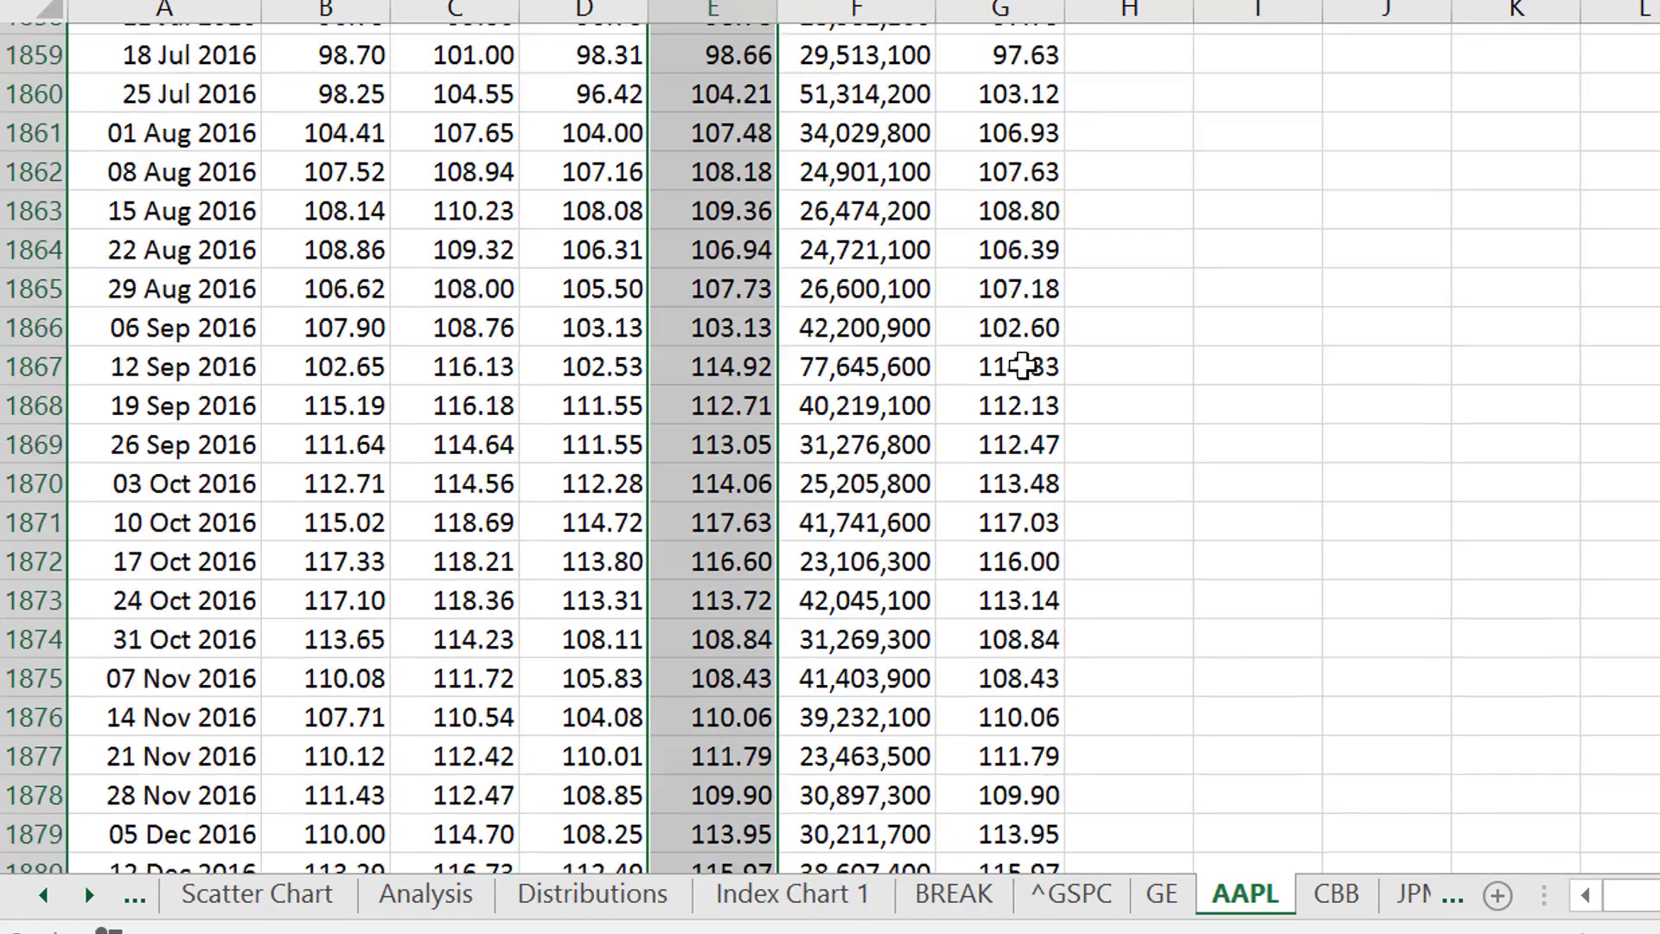
key(F11)
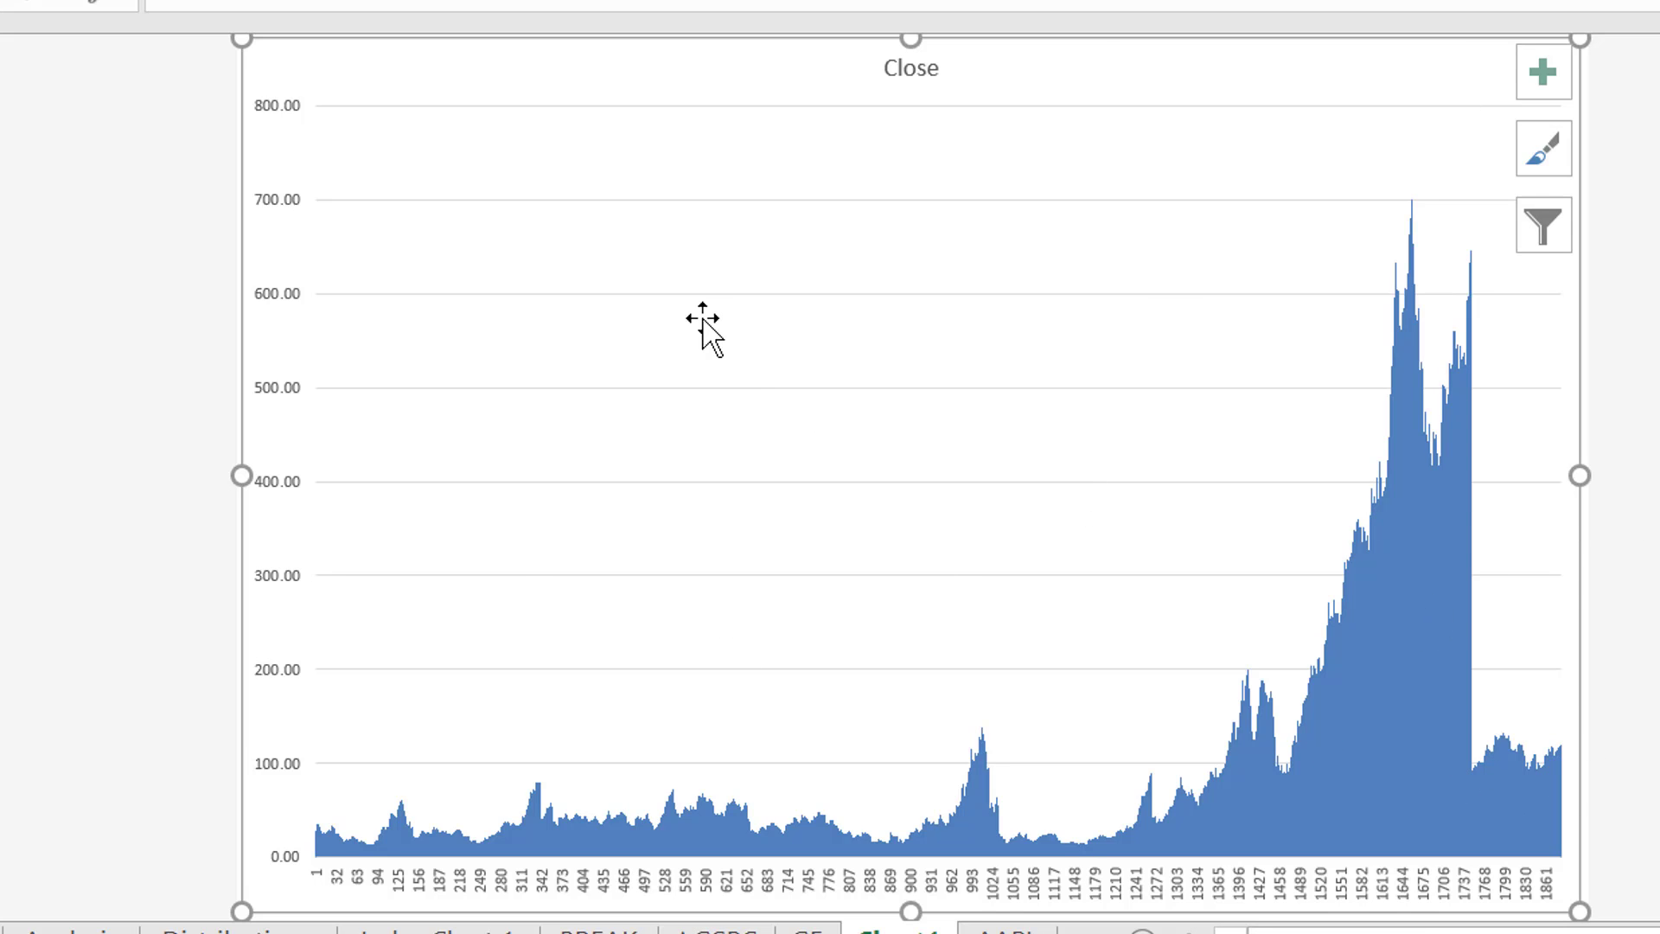
Step: Delete the Close chart sheet (Chart1)
key(alt+h)
key(d)
key(s)
key(Return)
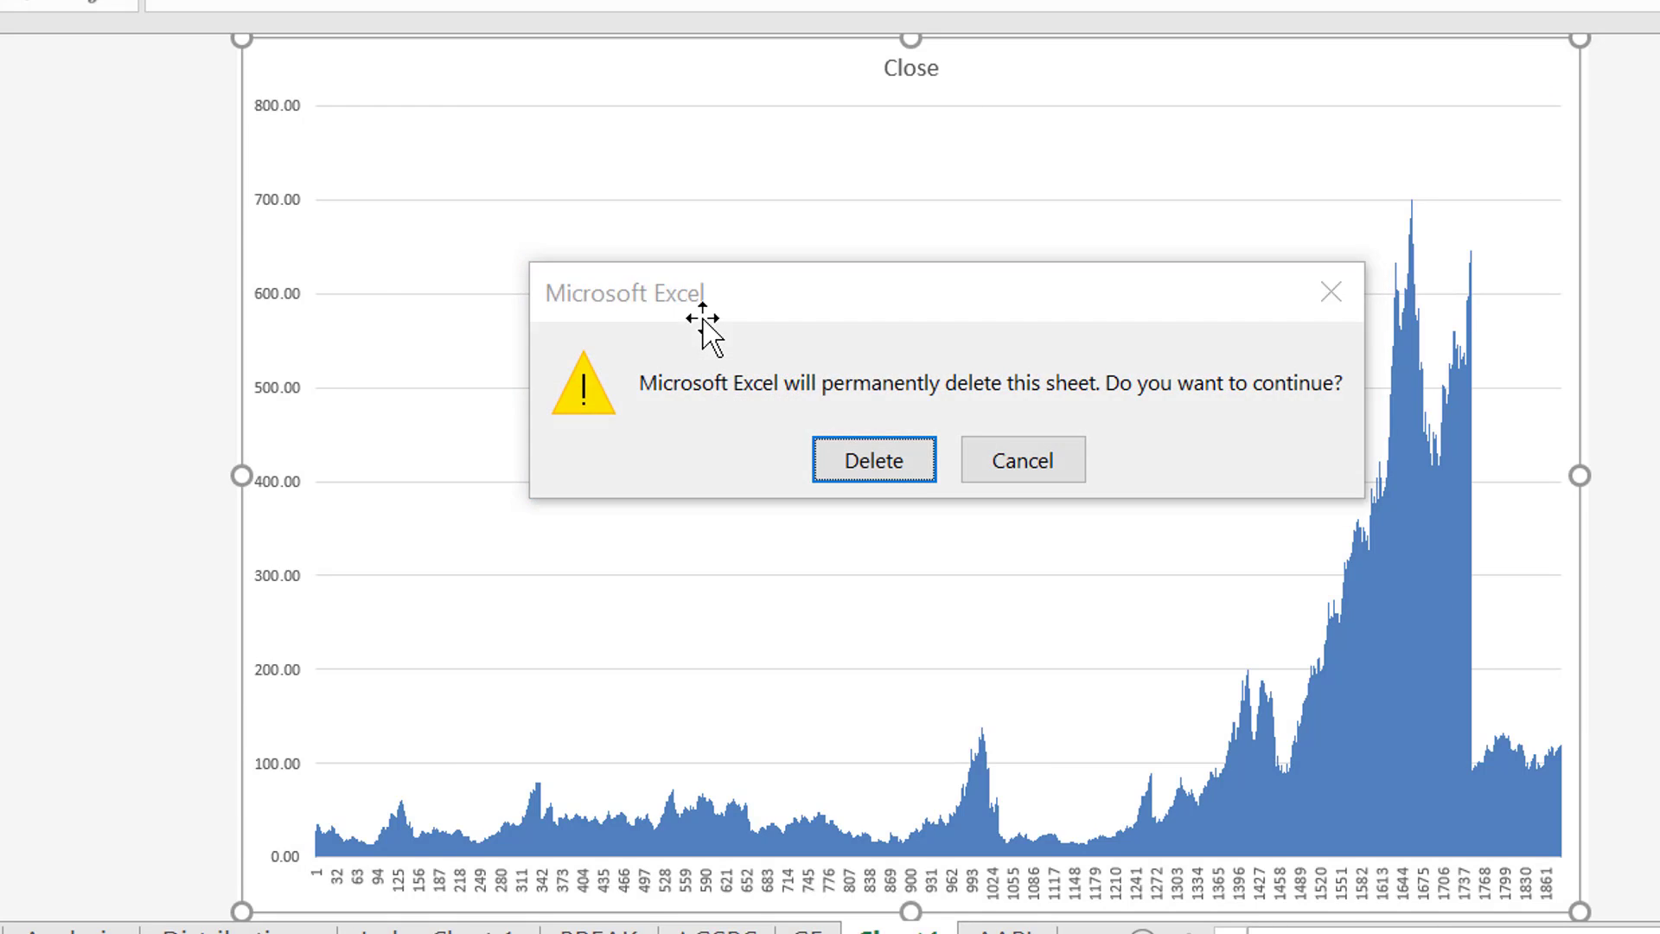
Step: Select the Adj Close prices and chart them on a new sheet with F11
key(ctrl+Up)
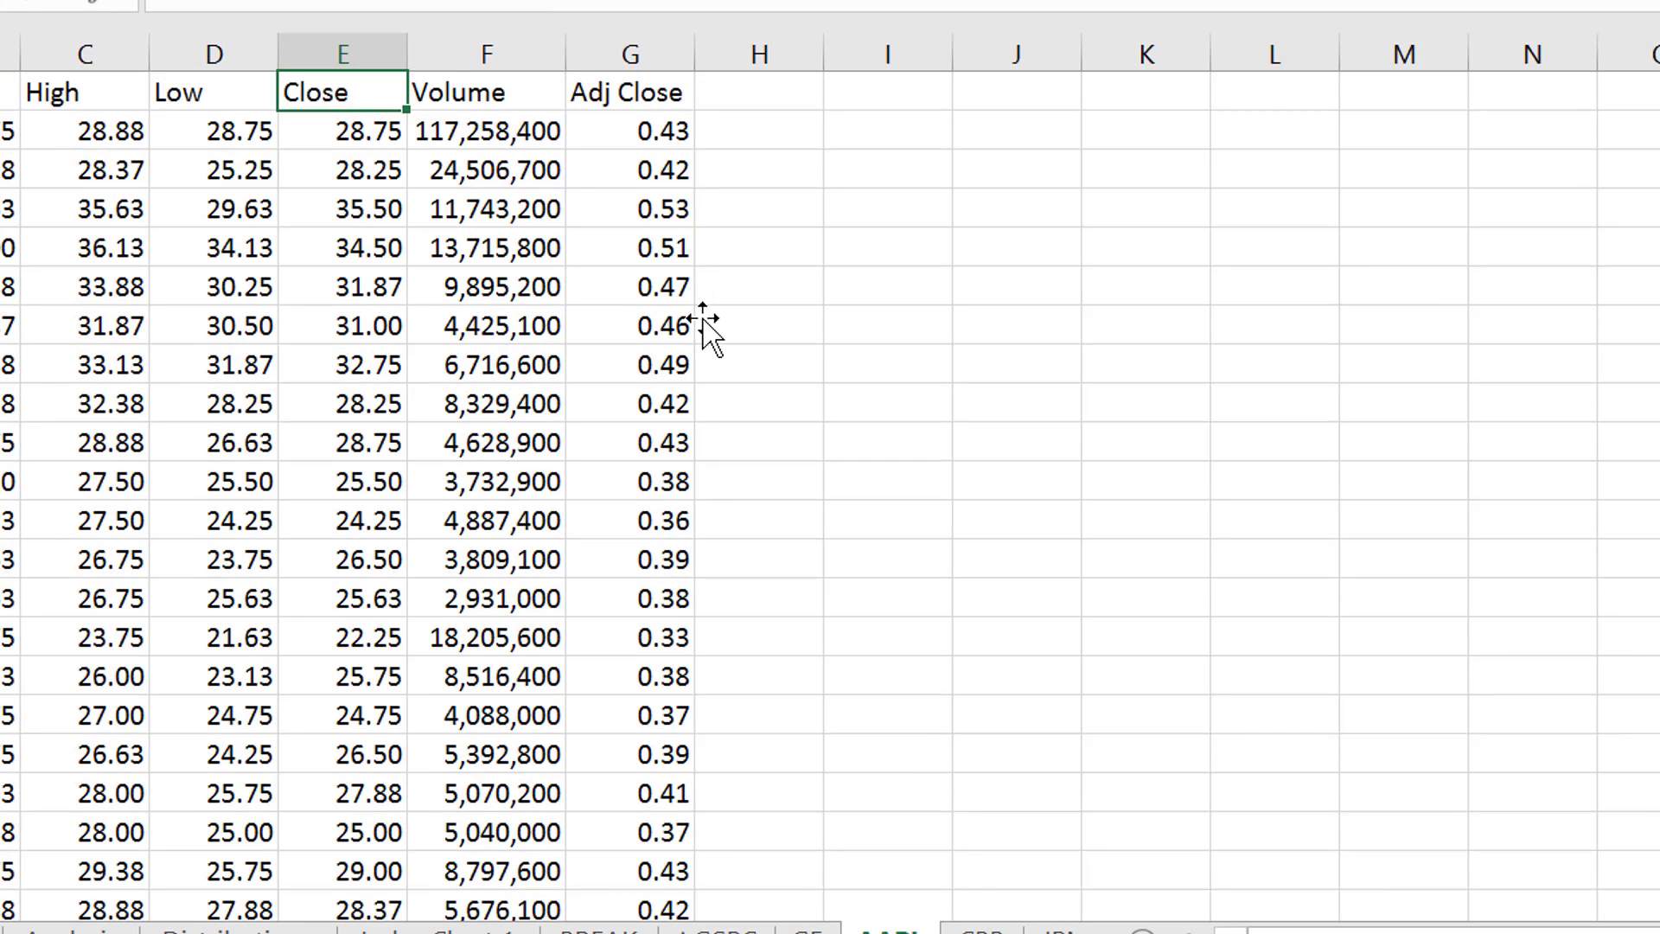
key(Down)
key(Right)
key(Right)
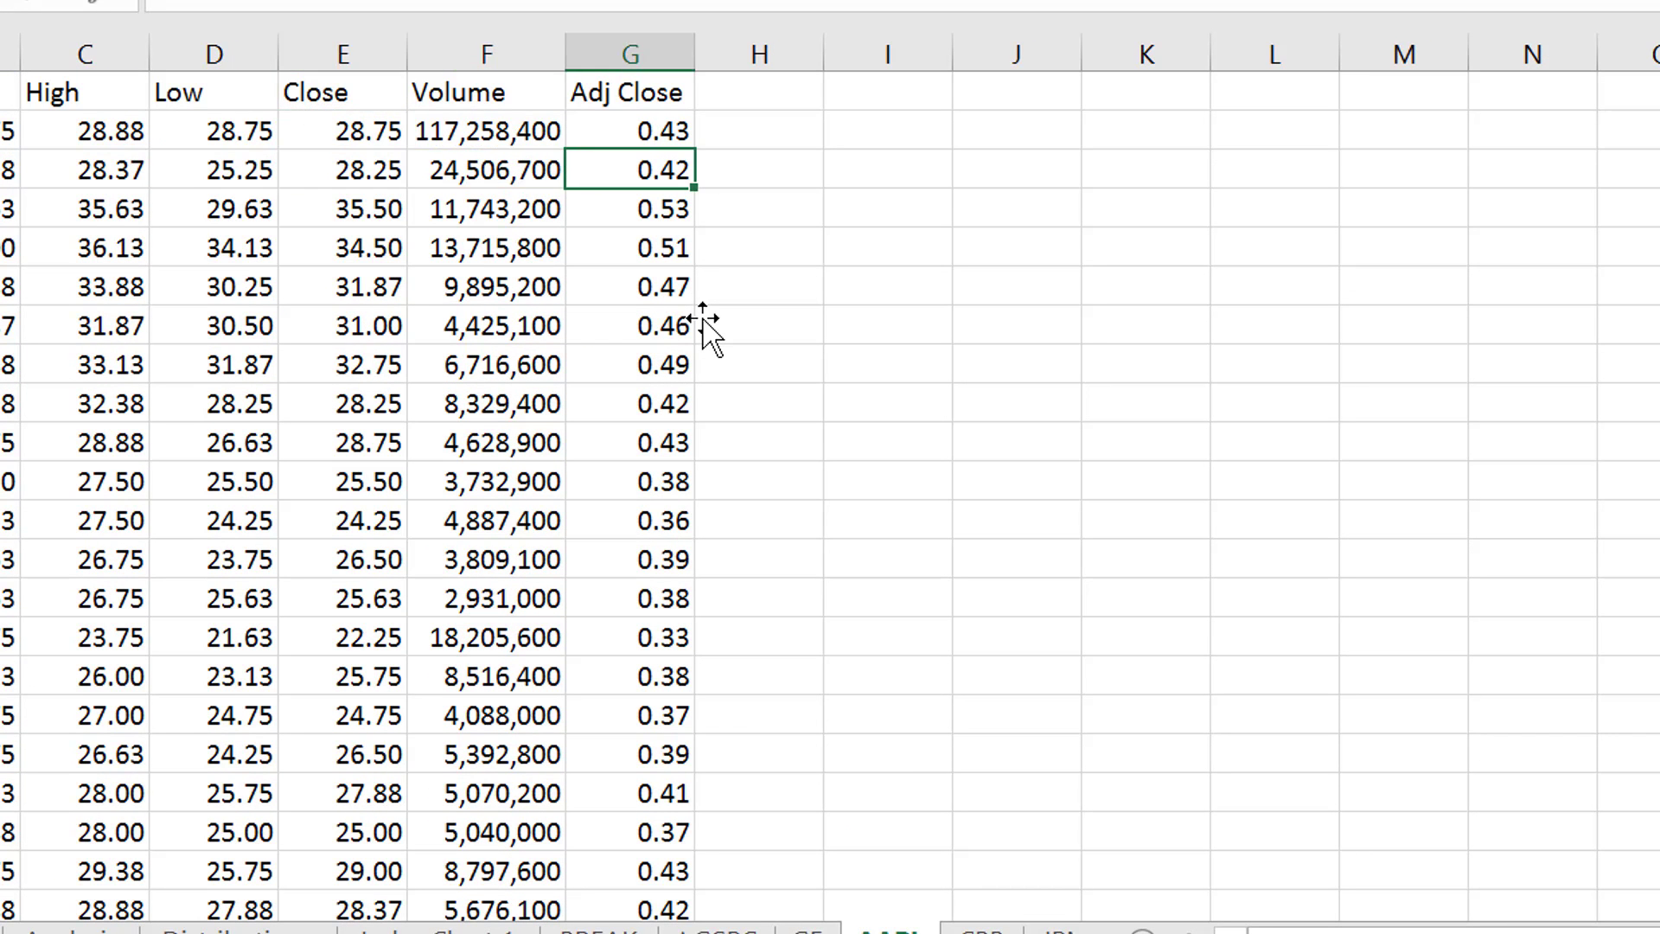
key(ctrl+Up)
key(ctrl+shift+Down)
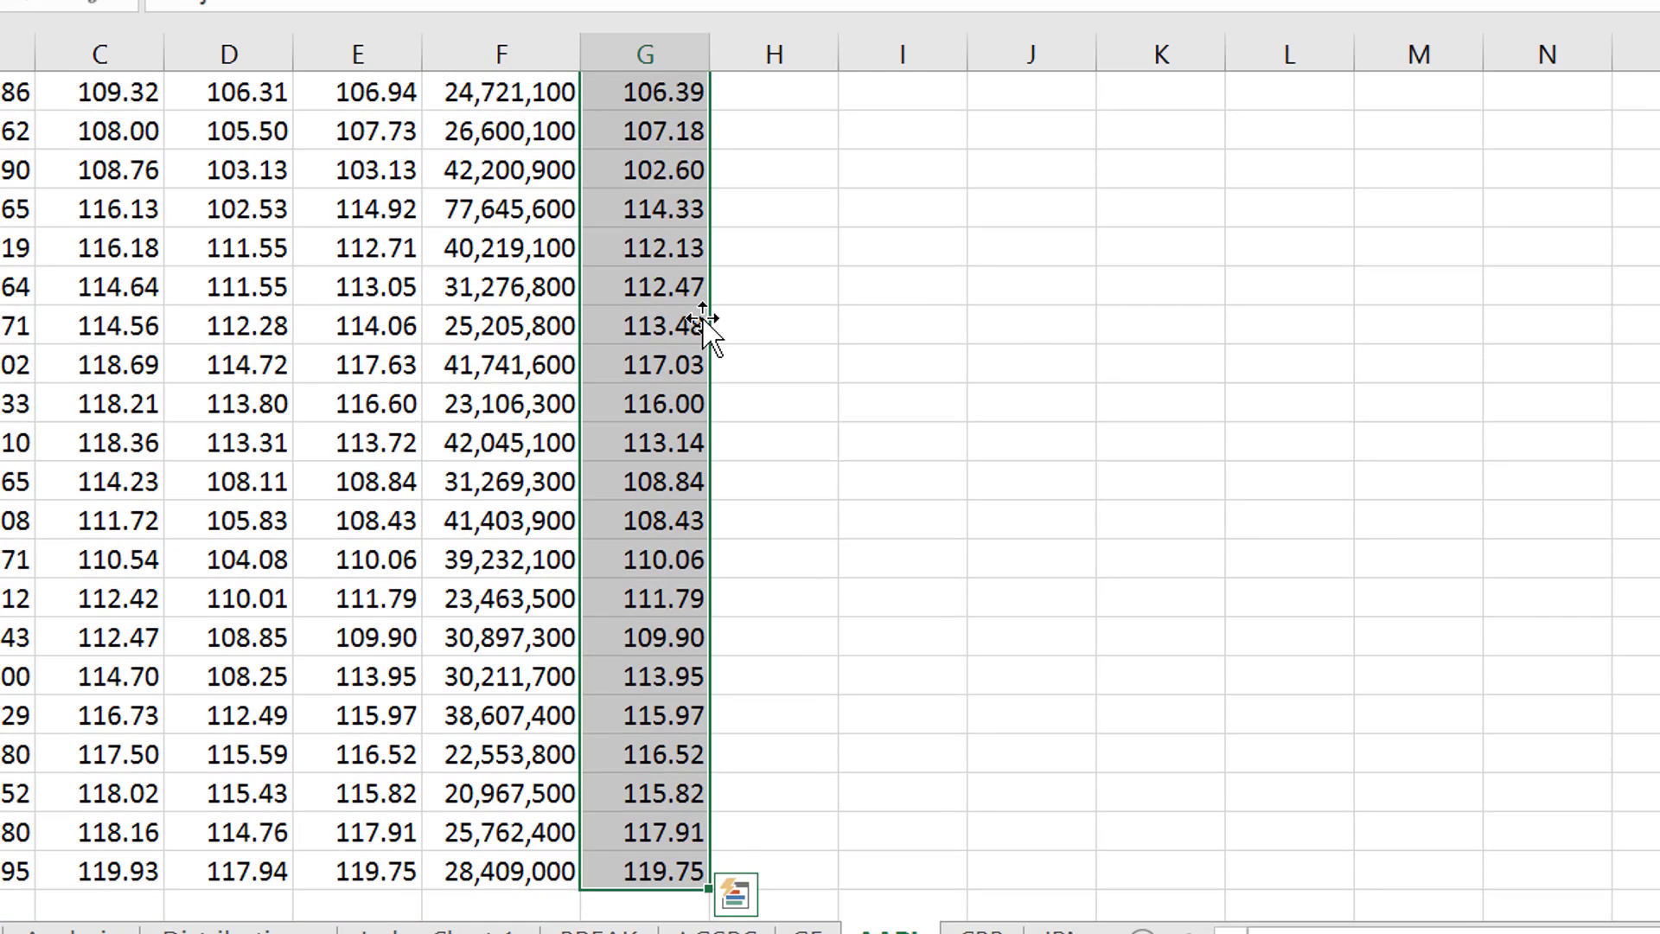
key(F11)
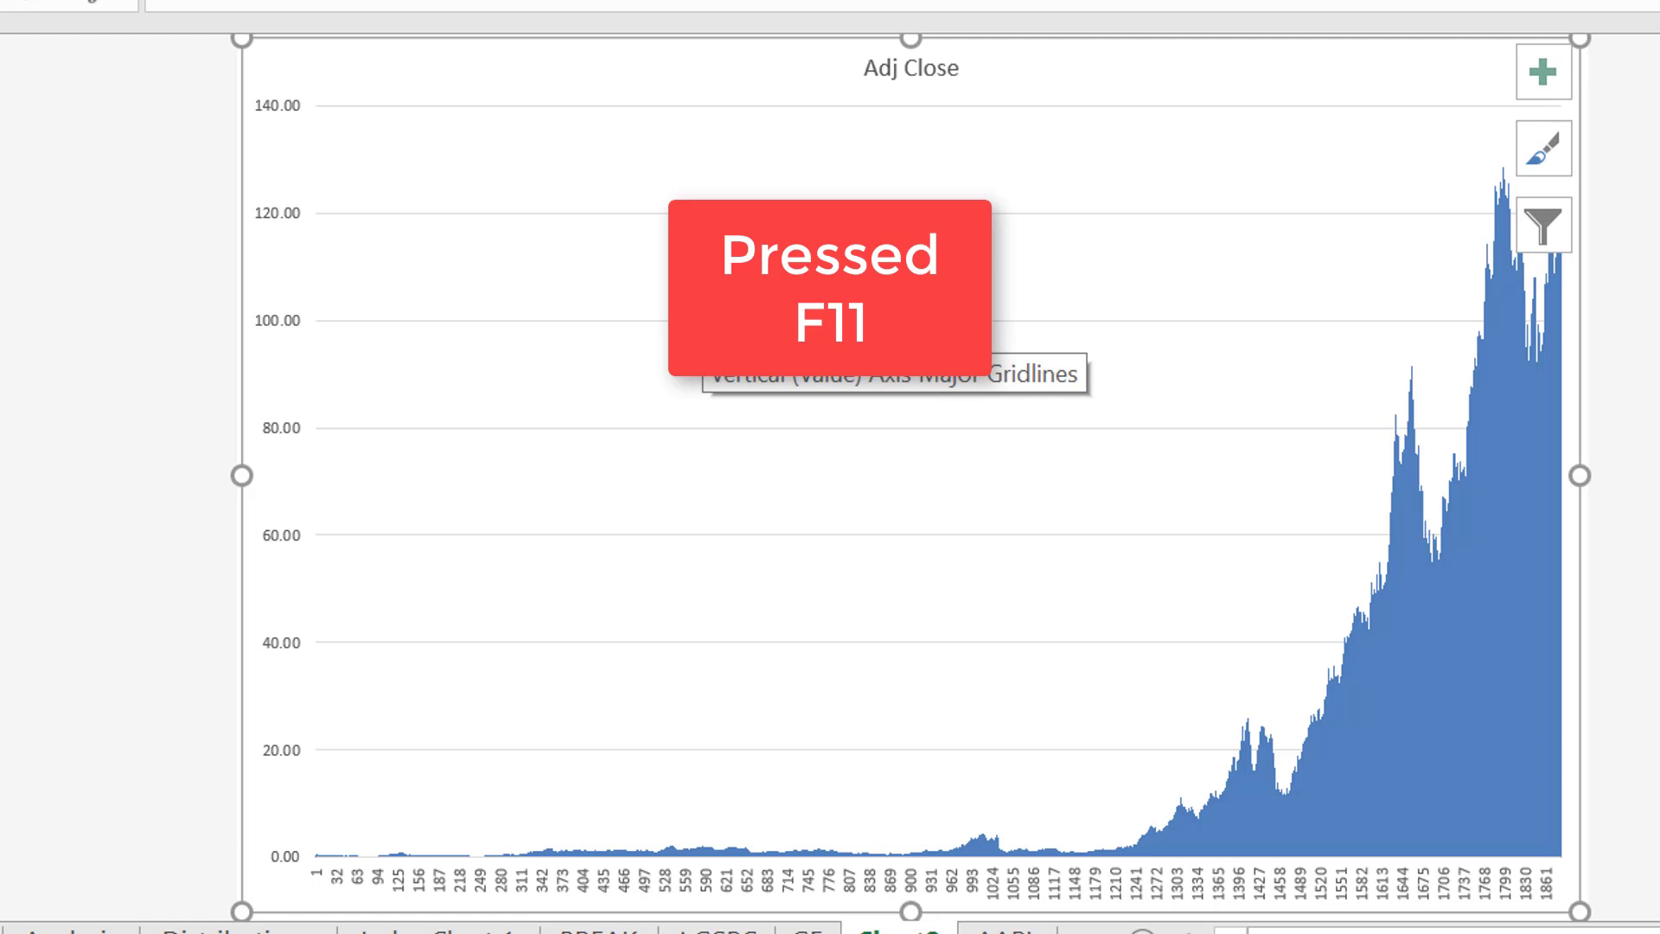
Step: Delete the Adj Close chart sheet and return to the top of the AAPL data
key(alt+h)
key(d)
key(s)
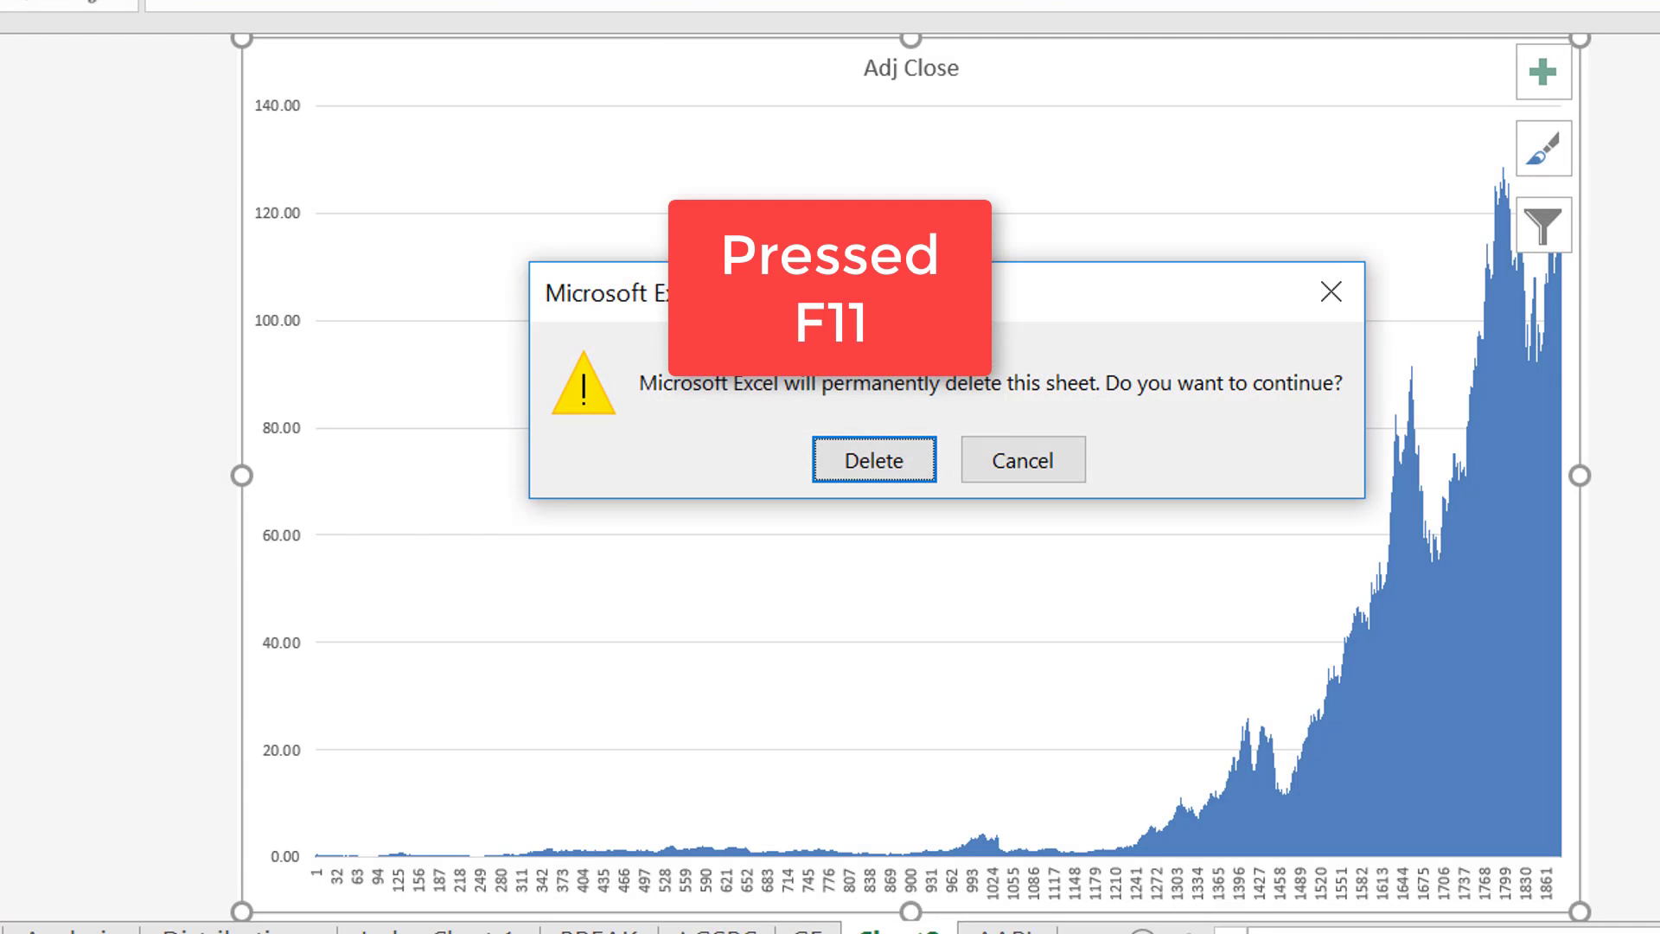
key(Return)
key(ctrl+Up)
key(Left)
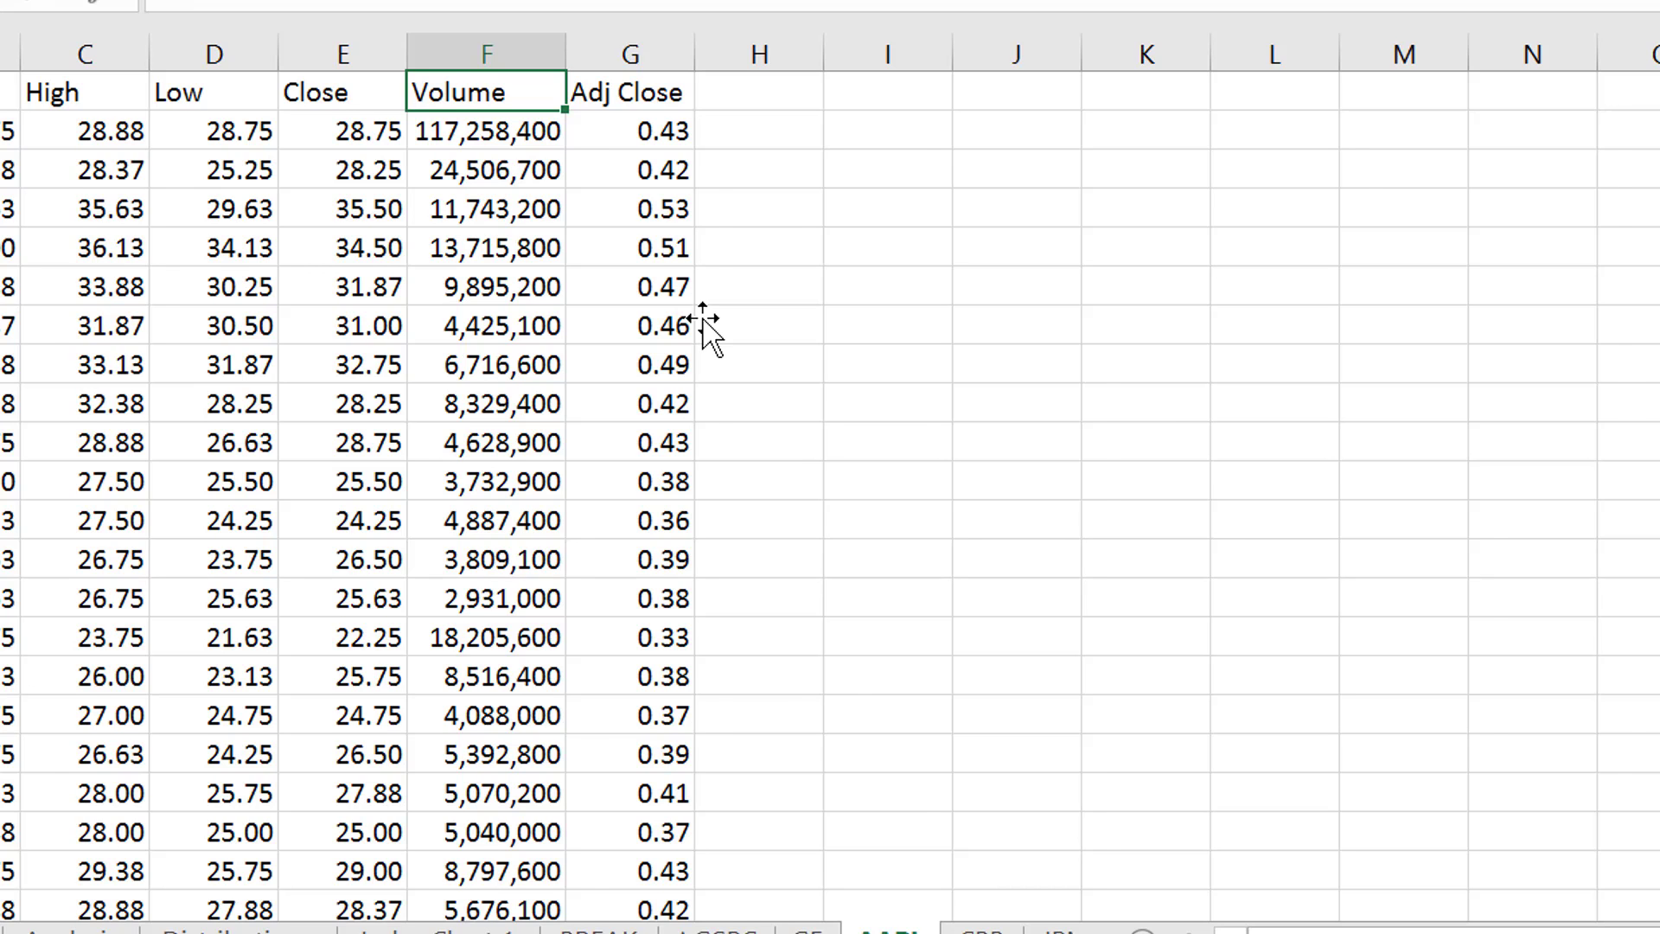
Step: Back on the Index Chart sheet, change the charted stock from CAG to ^GSPC
key(ctrl+Page_Up)
key(ctrl+Page_Up)
key(ctrl+Page_Up)
key(ctrl+Page_Up)
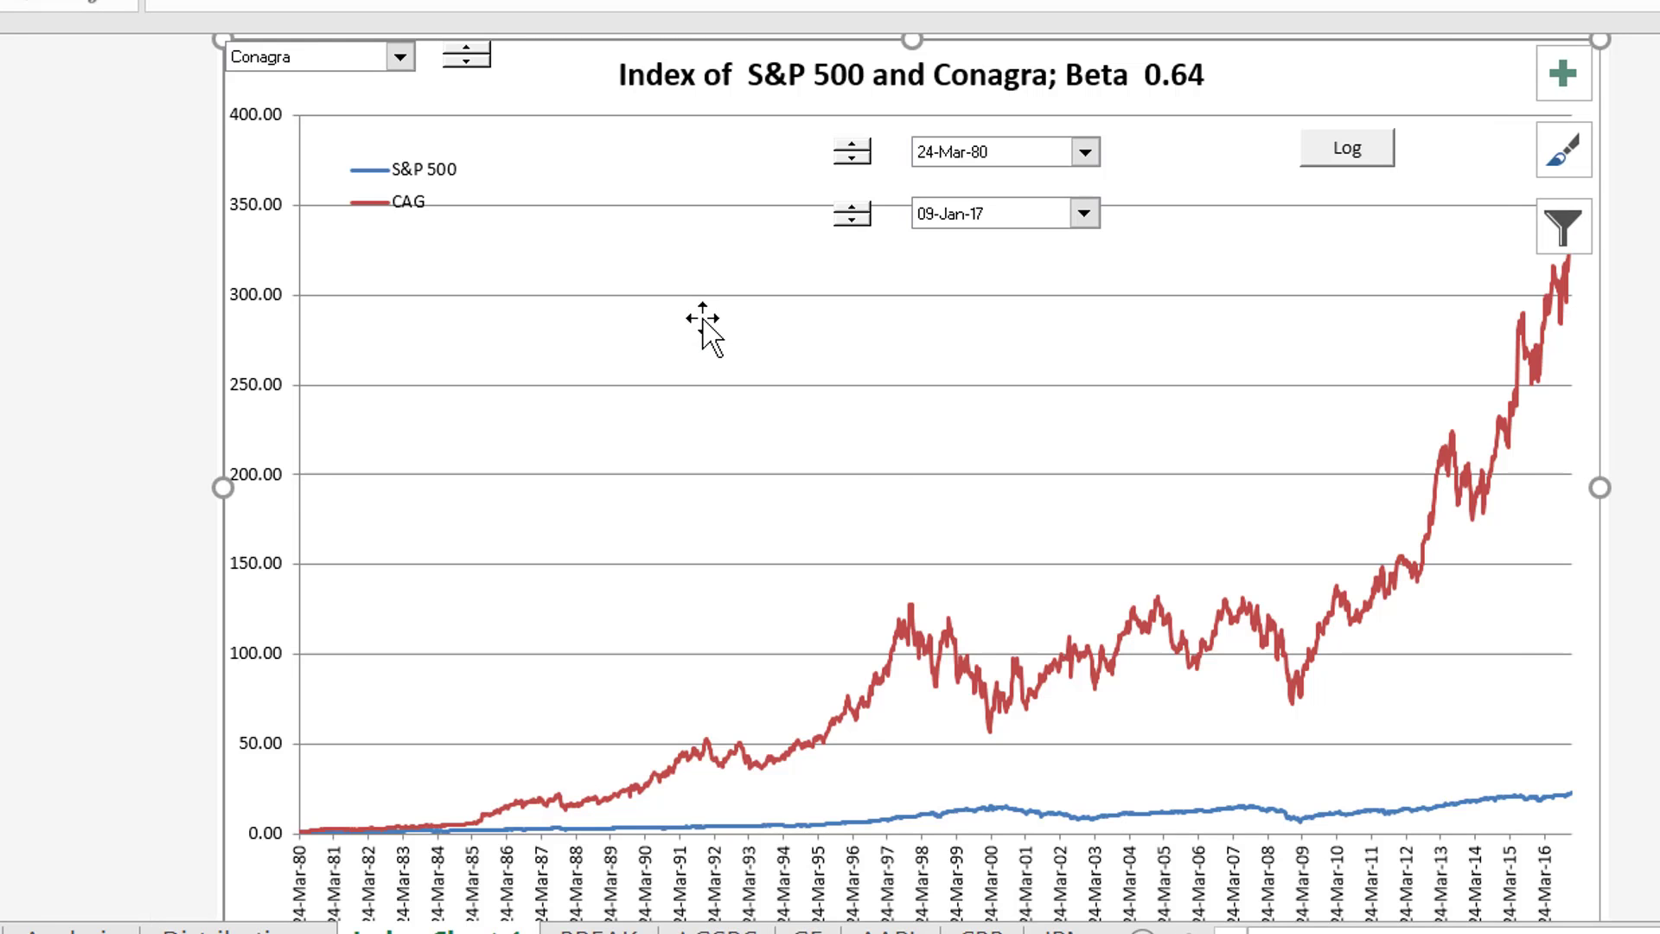
key(ctrl+Page_Up)
key(ctrl+Page_Up)
key(ctrl+Page_Up)
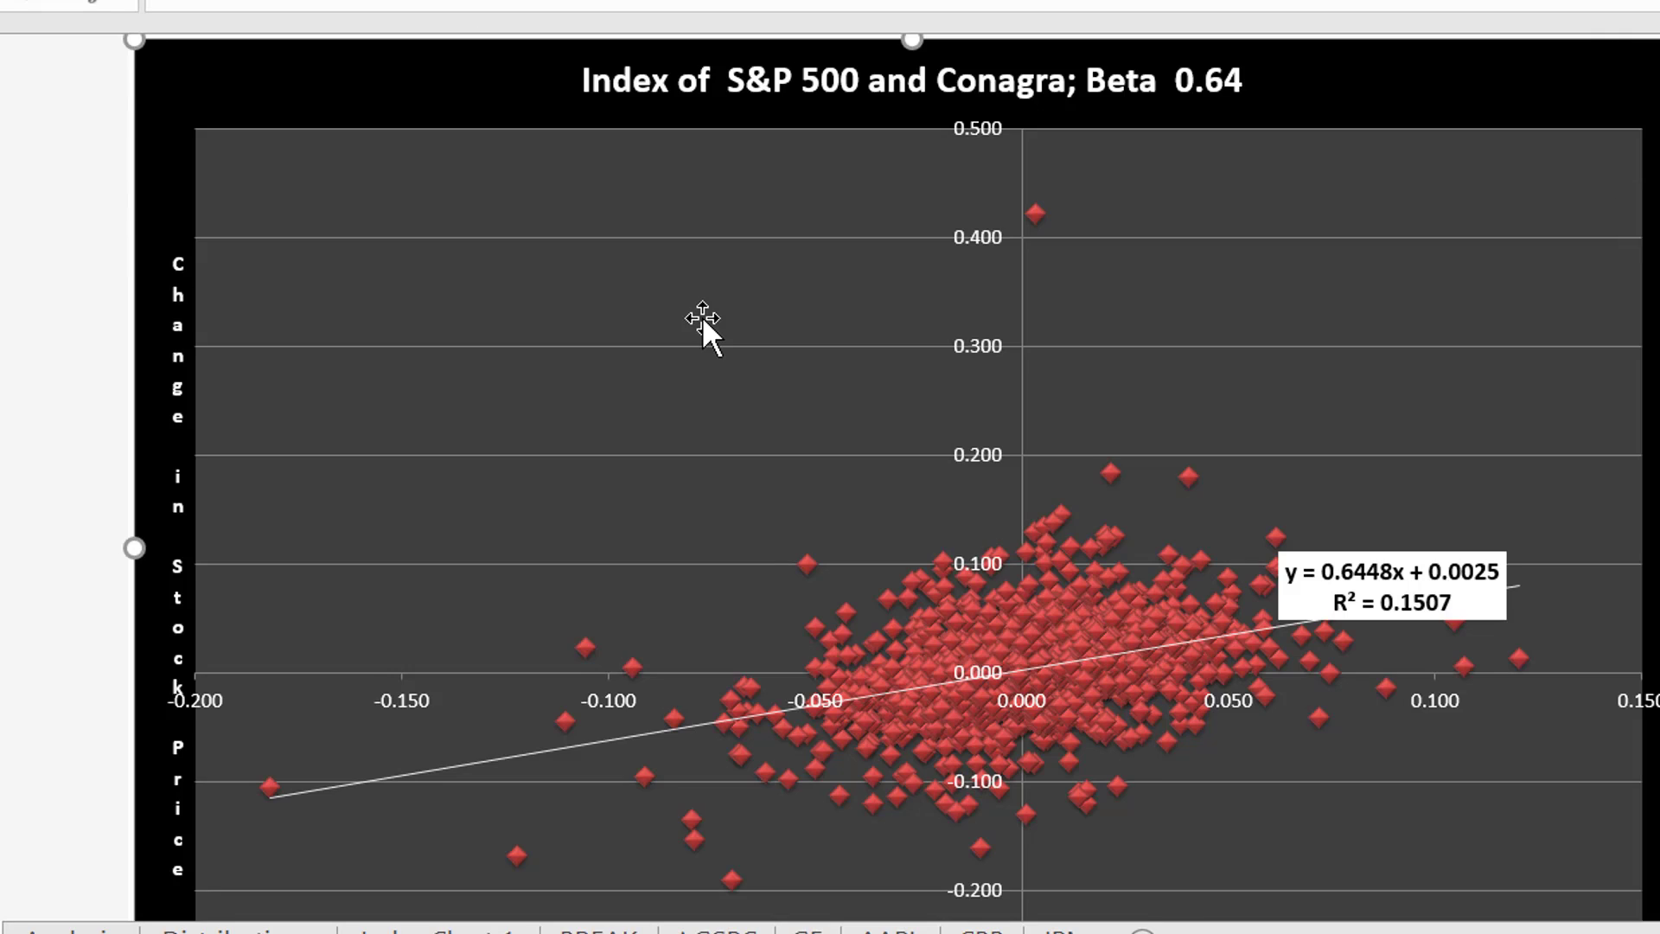
key(ctrl+Page_Up)
key(ctrl+Page_Up)
key(ctrl+Page_Up)
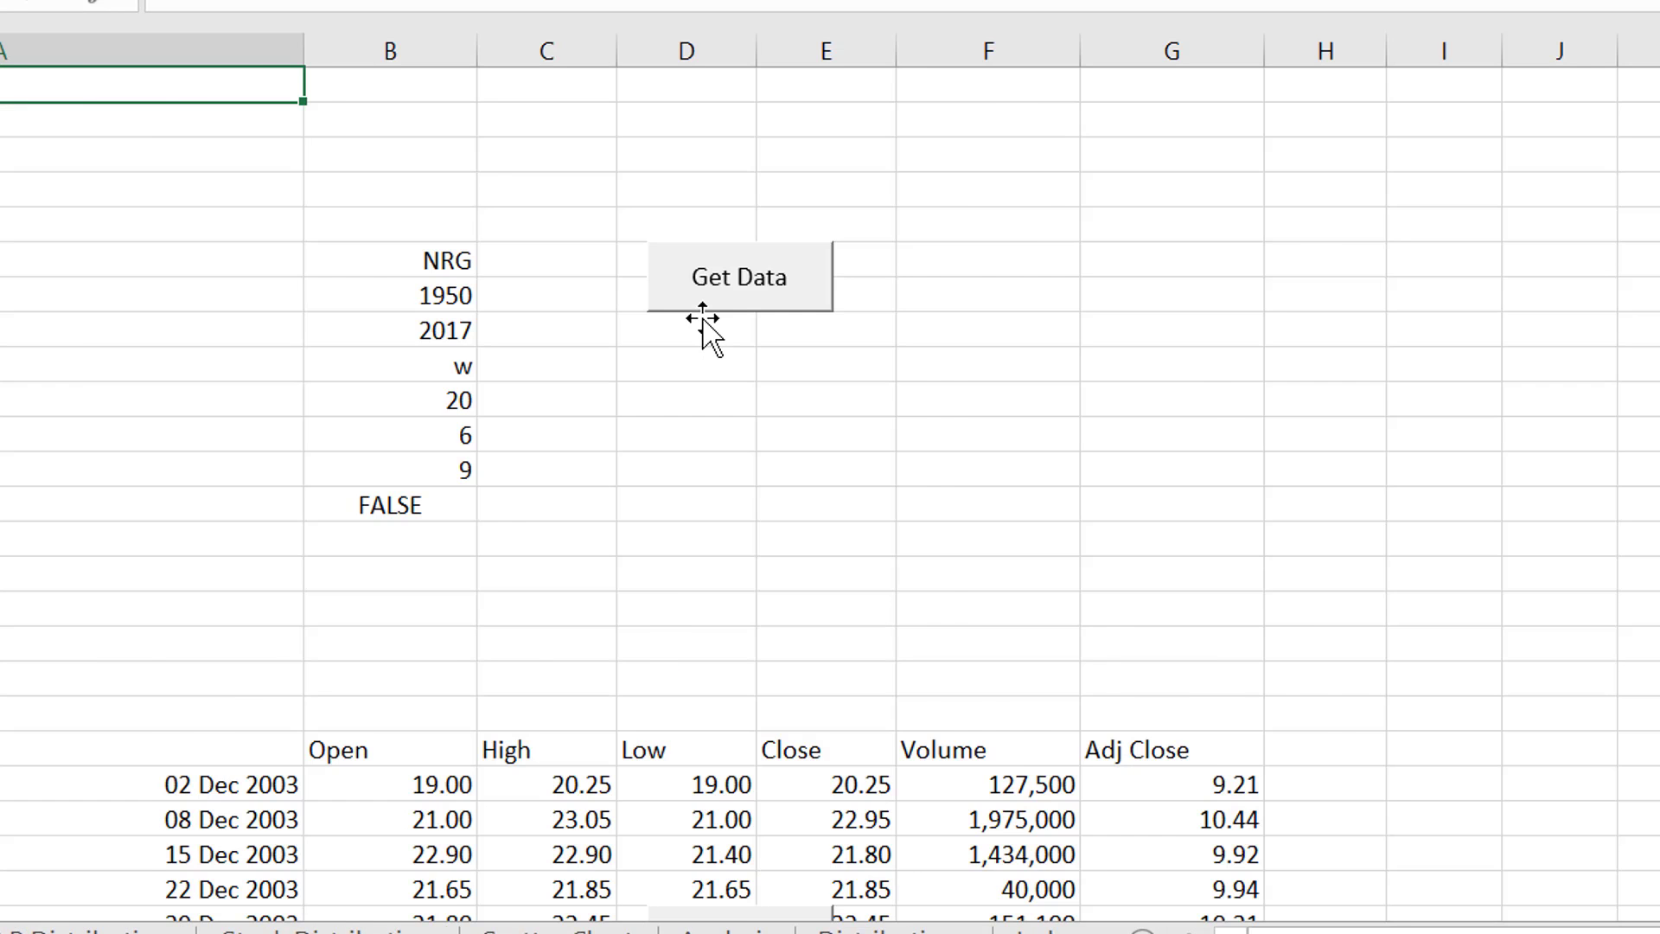
key(ctrl+Page_Up)
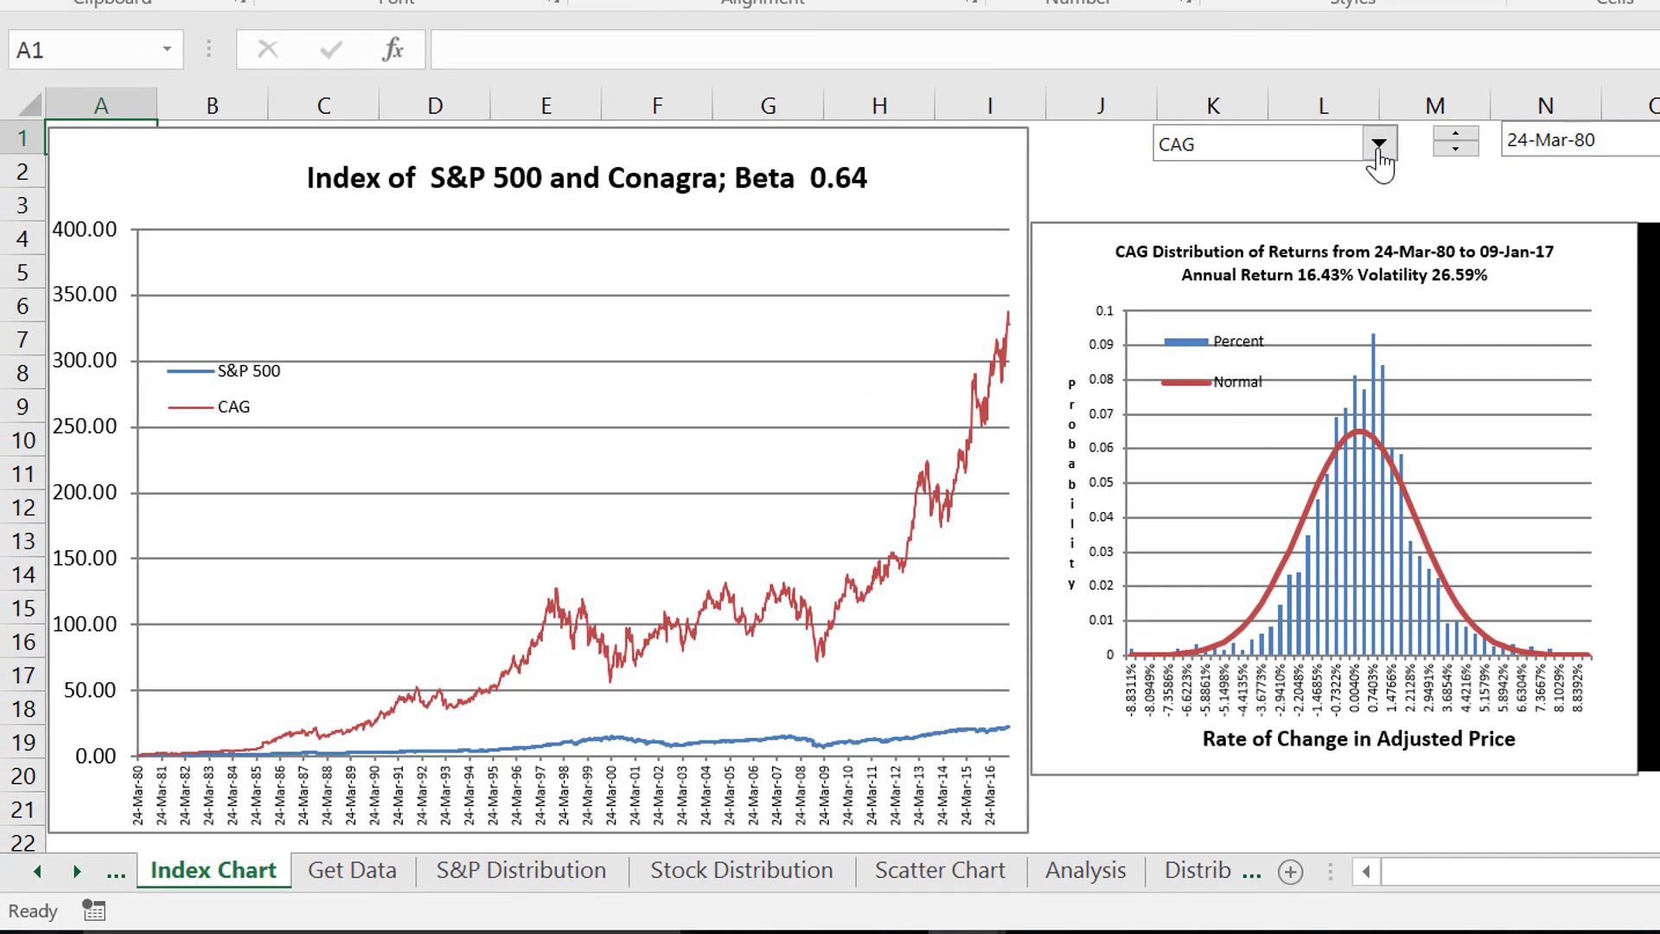
click(1378, 145)
key(Up)
key(Up)
key(Up)
key(Up)
key(Up)
key(Up)
key(Up)
key(Up)
key(Up)
key(Up)
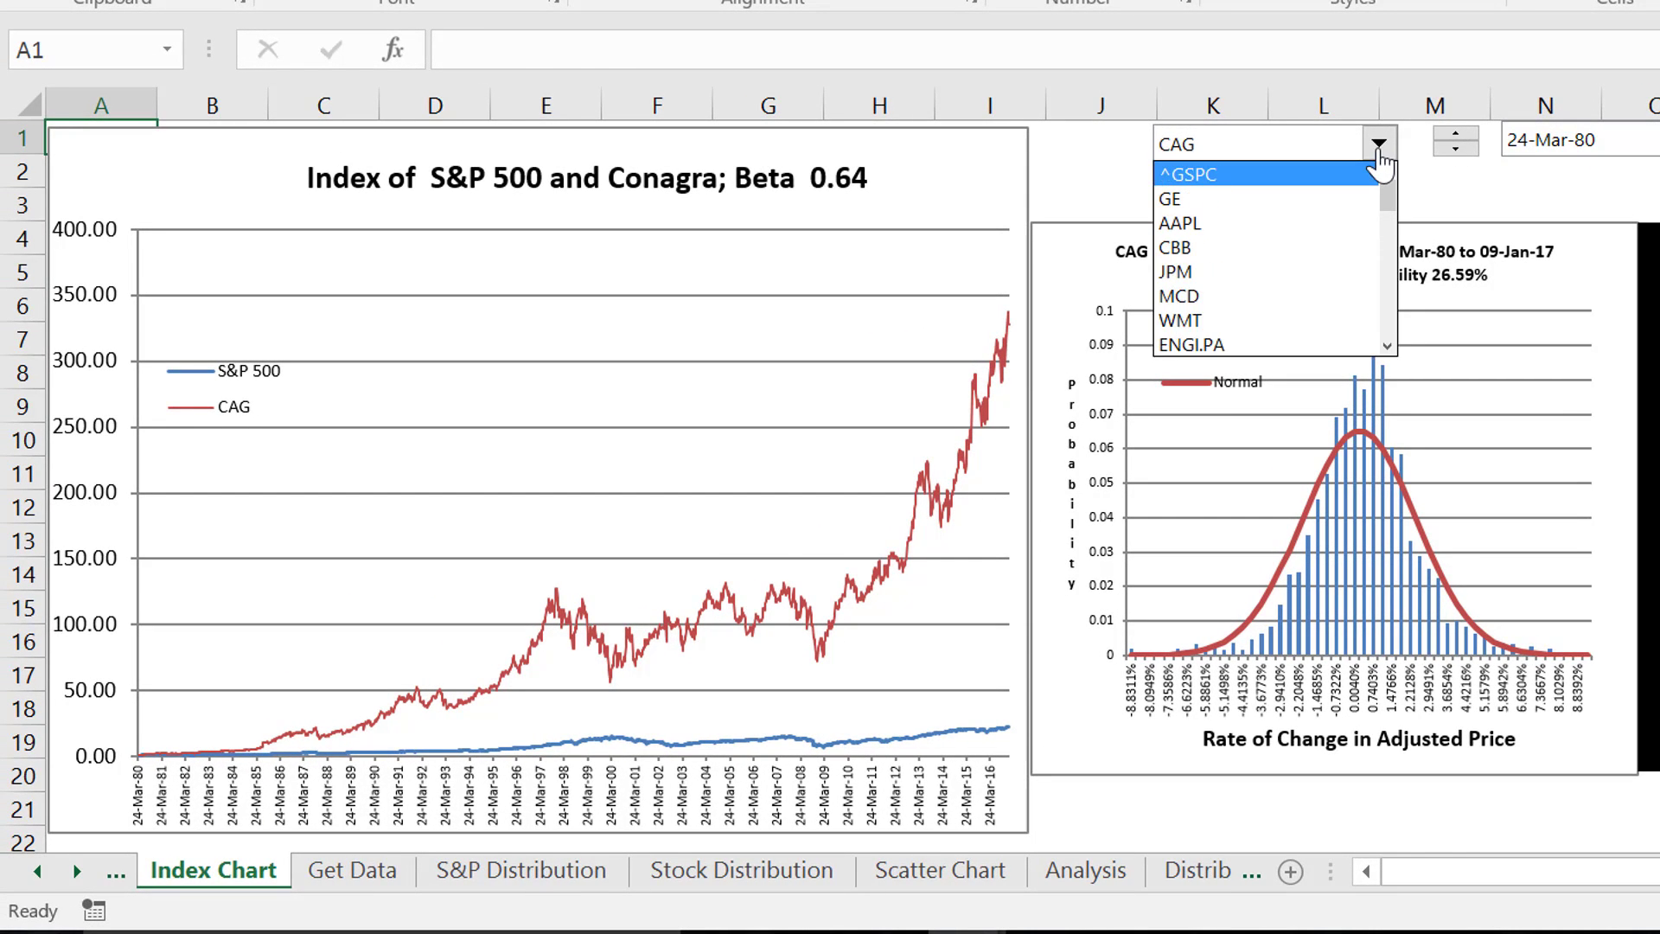
key(Return)
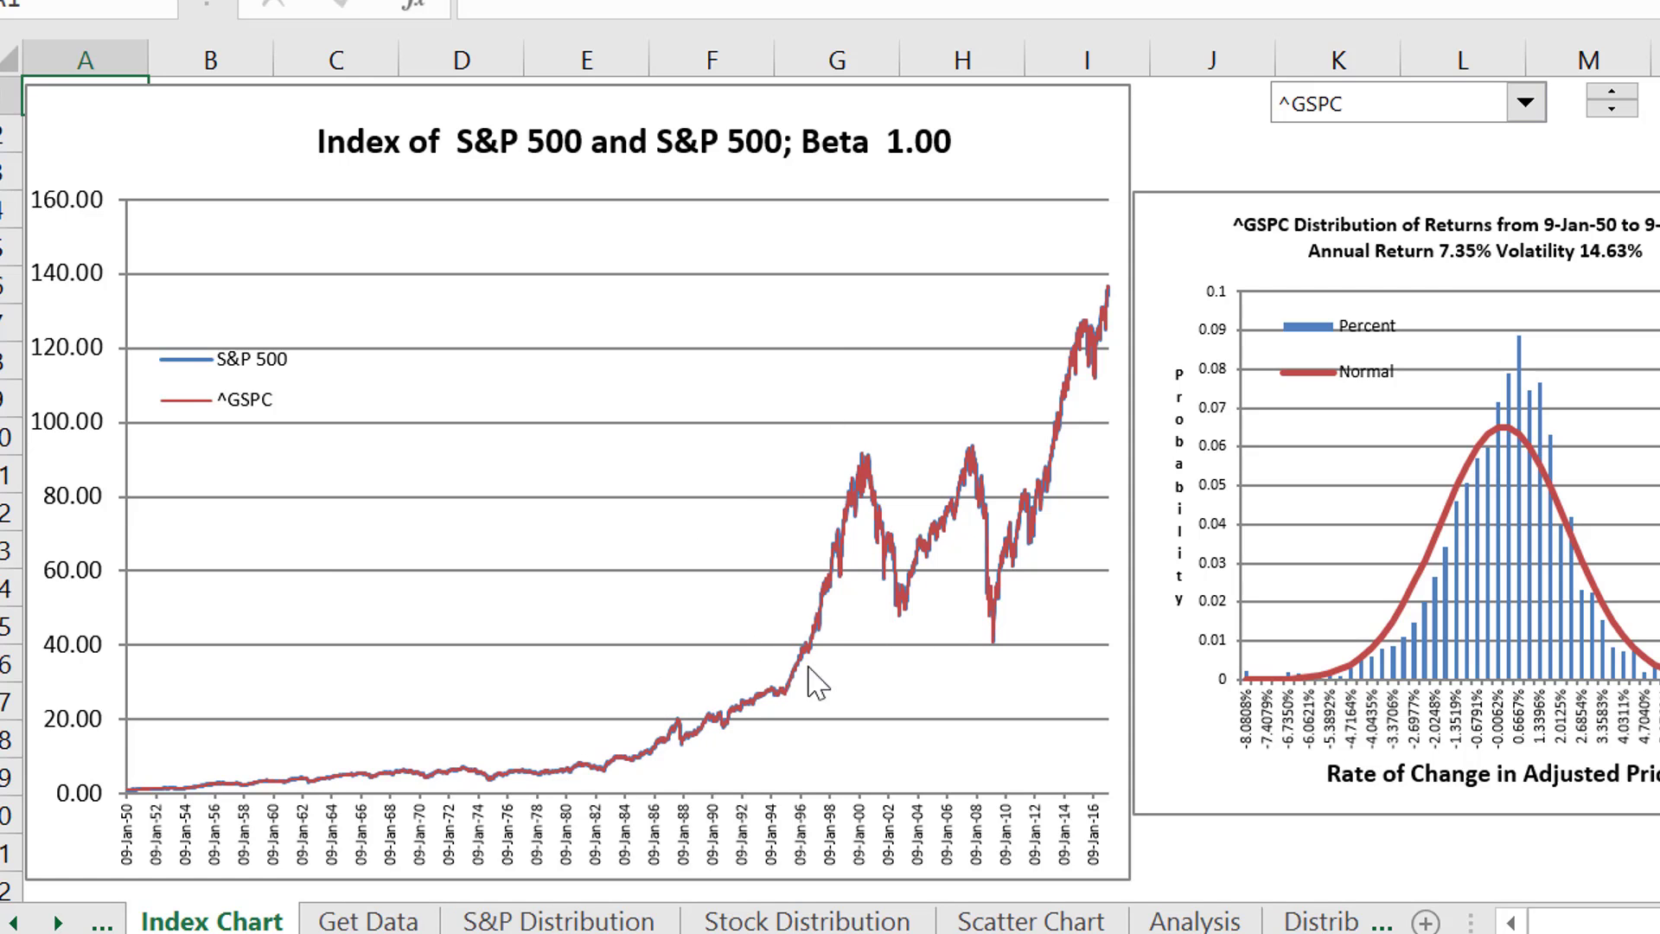
Step: Pick 05-Aug-91 from the end-date list so the charts span 09-Jan-50 to 05-Aug-91
mouse_move(688, 741)
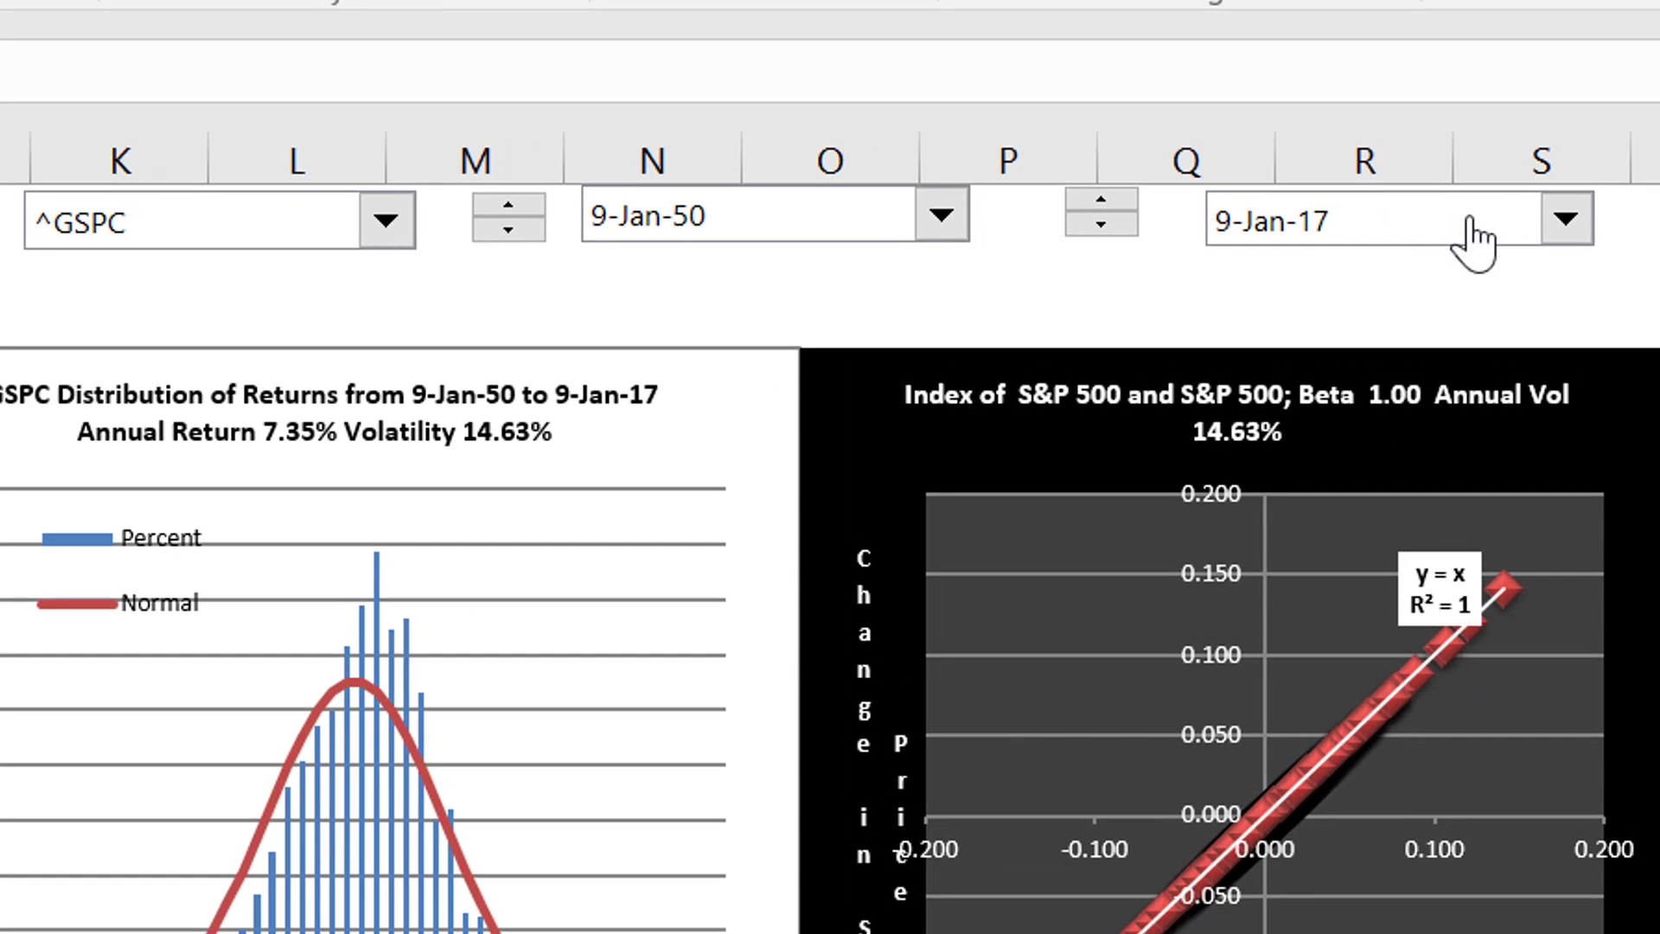
click(1568, 216)
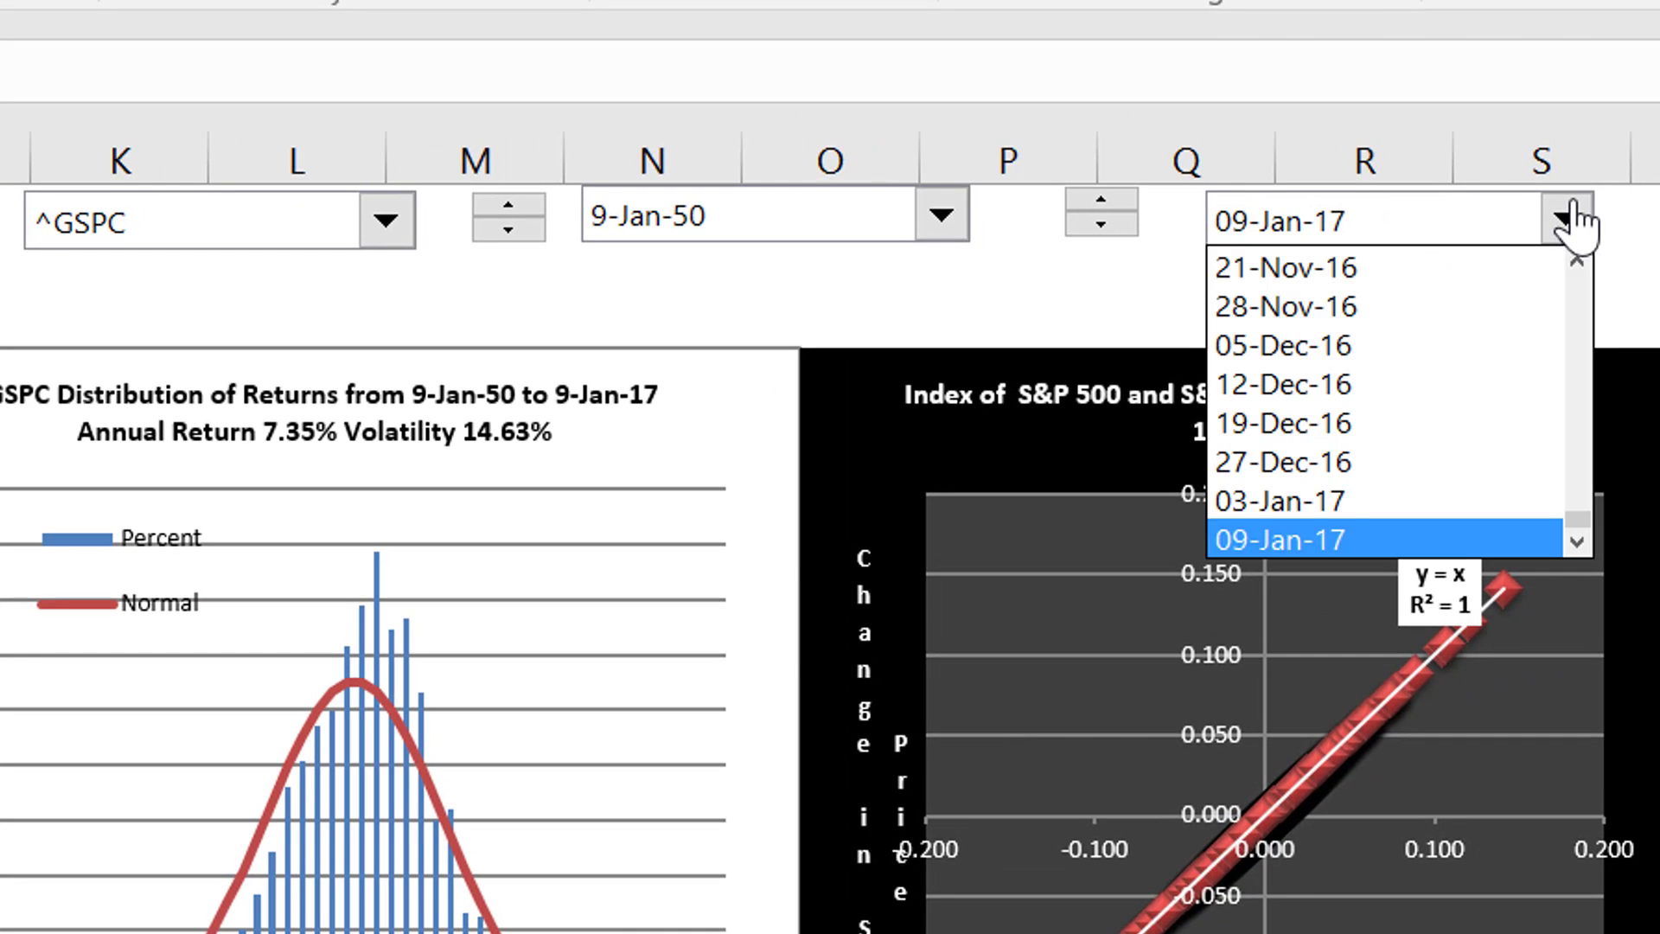
key(Up)
key(Up)
key(Up)
key(Up)
key(Up)
key(Up)
key(Up)
key(Up)
key(Up)
key(Up)
key(Up)
key(Up)
key(Up)
key(Up)
key(Up)
key(Up)
key(Up)
key(Up)
key(Up)
key(Up)
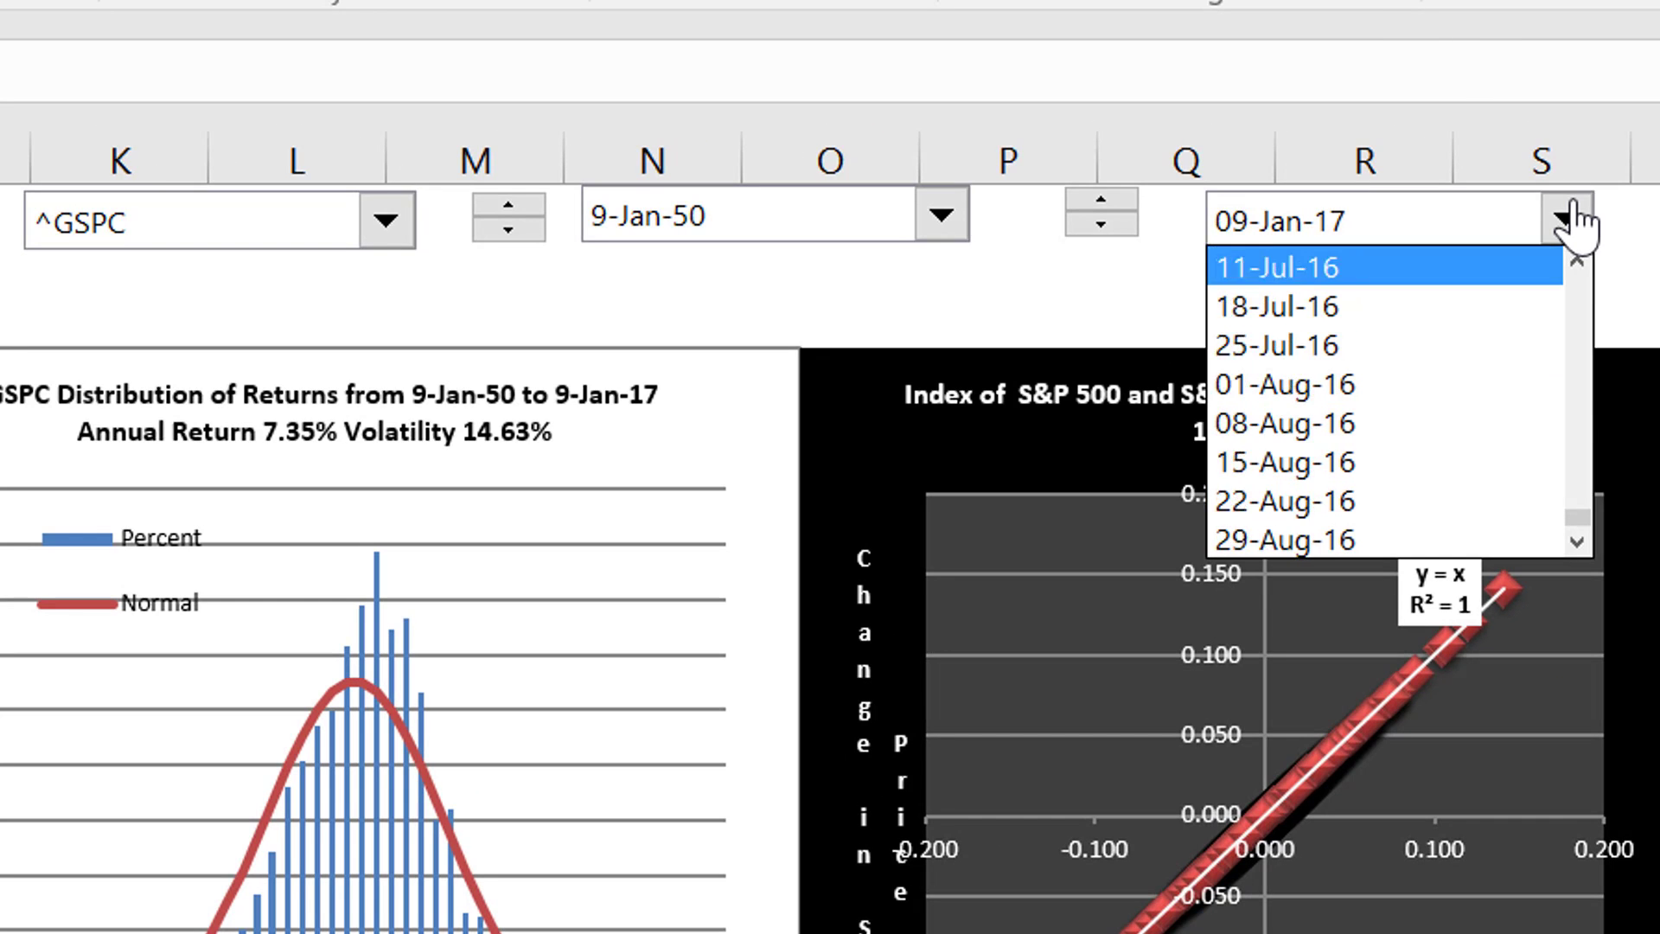
key(Up)
key(Up)
key(Up)
key(Up)
key(Up)
key(Up)
key(Up)
key(Up)
key(Up)
key(Up)
key(Up)
key(Up)
key(Up)
key(Up)
key(Up)
key(Up)
key(Up)
key(Up)
key(Up)
key(Up)
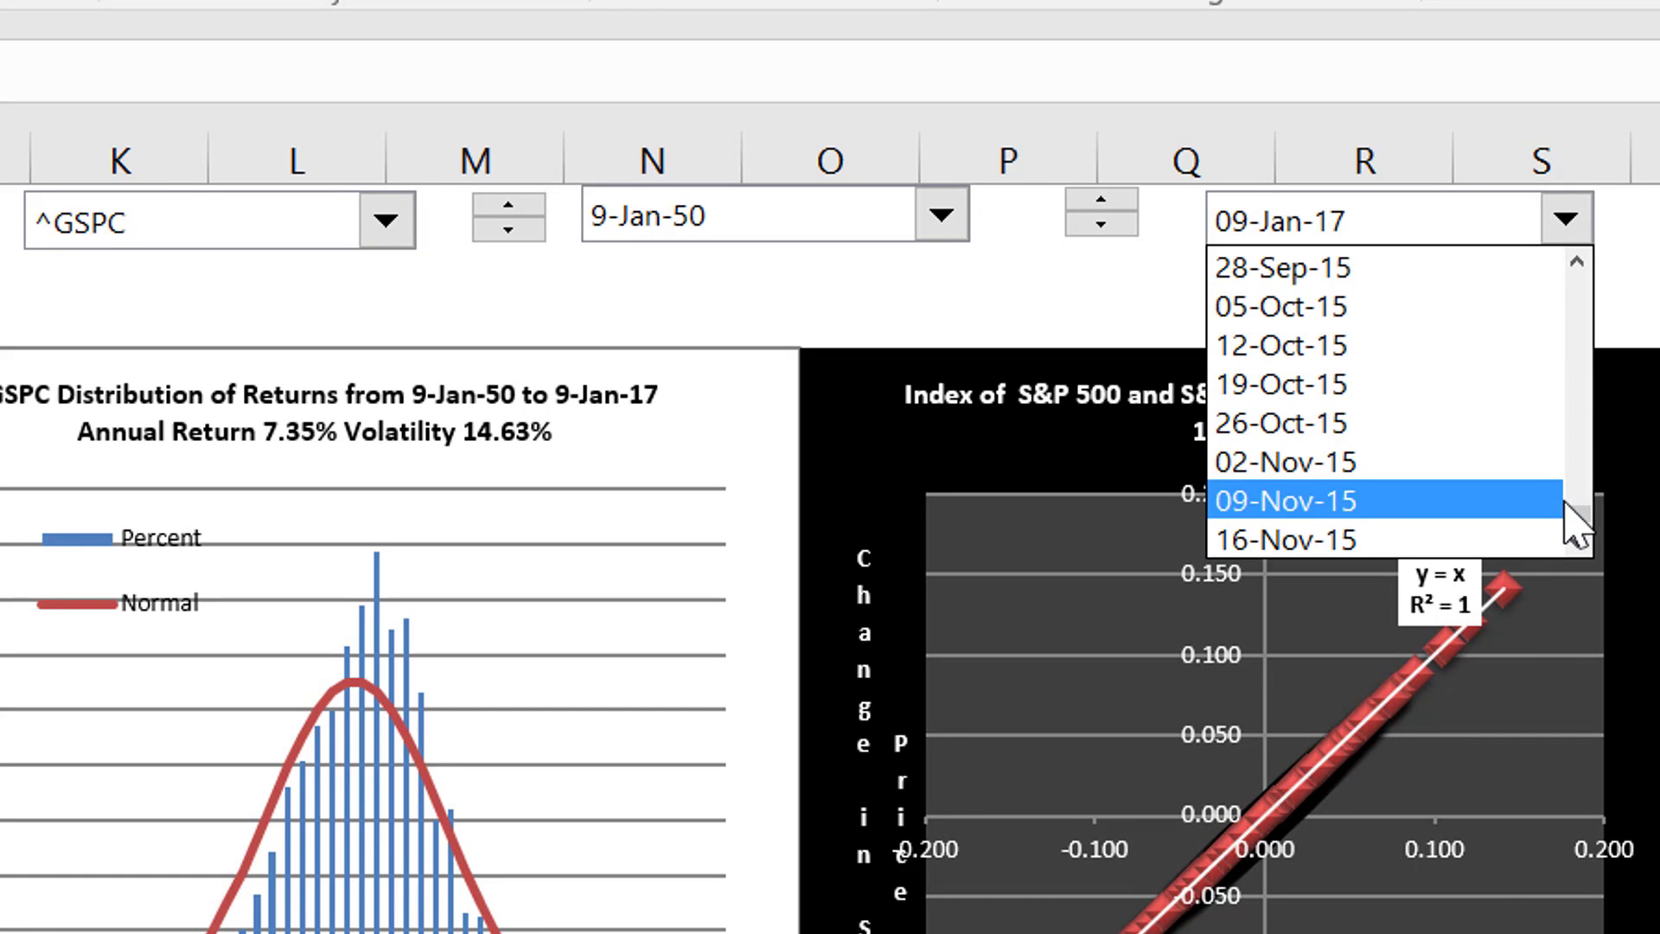
key(Down)
drag(1575, 515, 1577, 436)
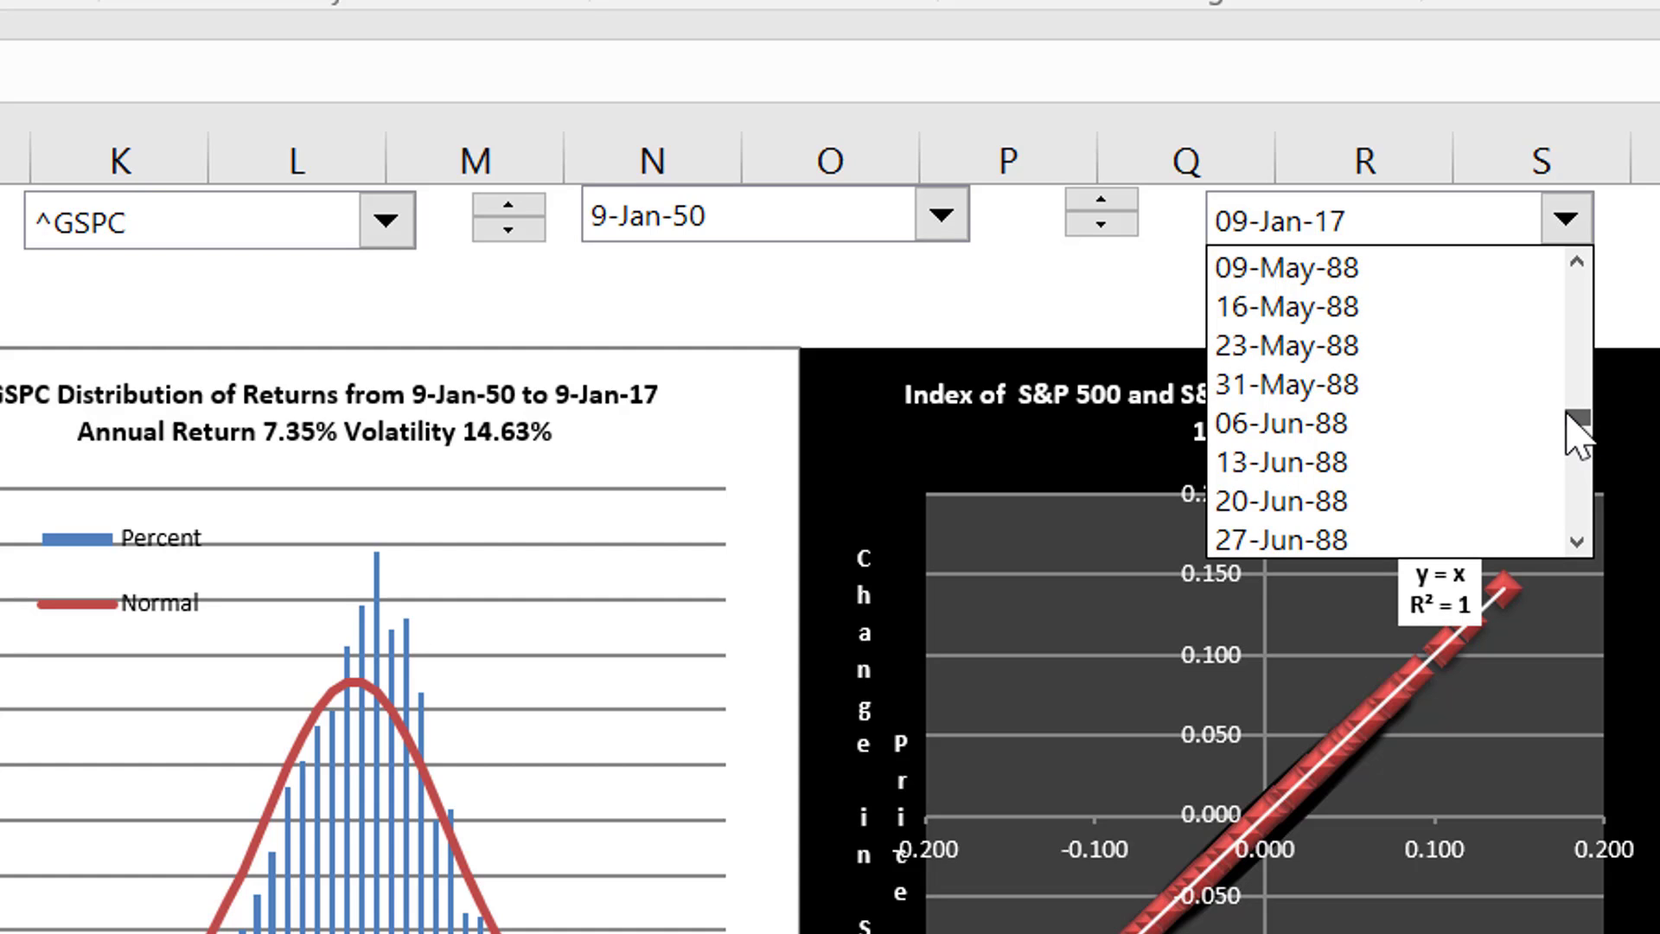
drag(1569, 417, 1576, 428)
click(1246, 437)
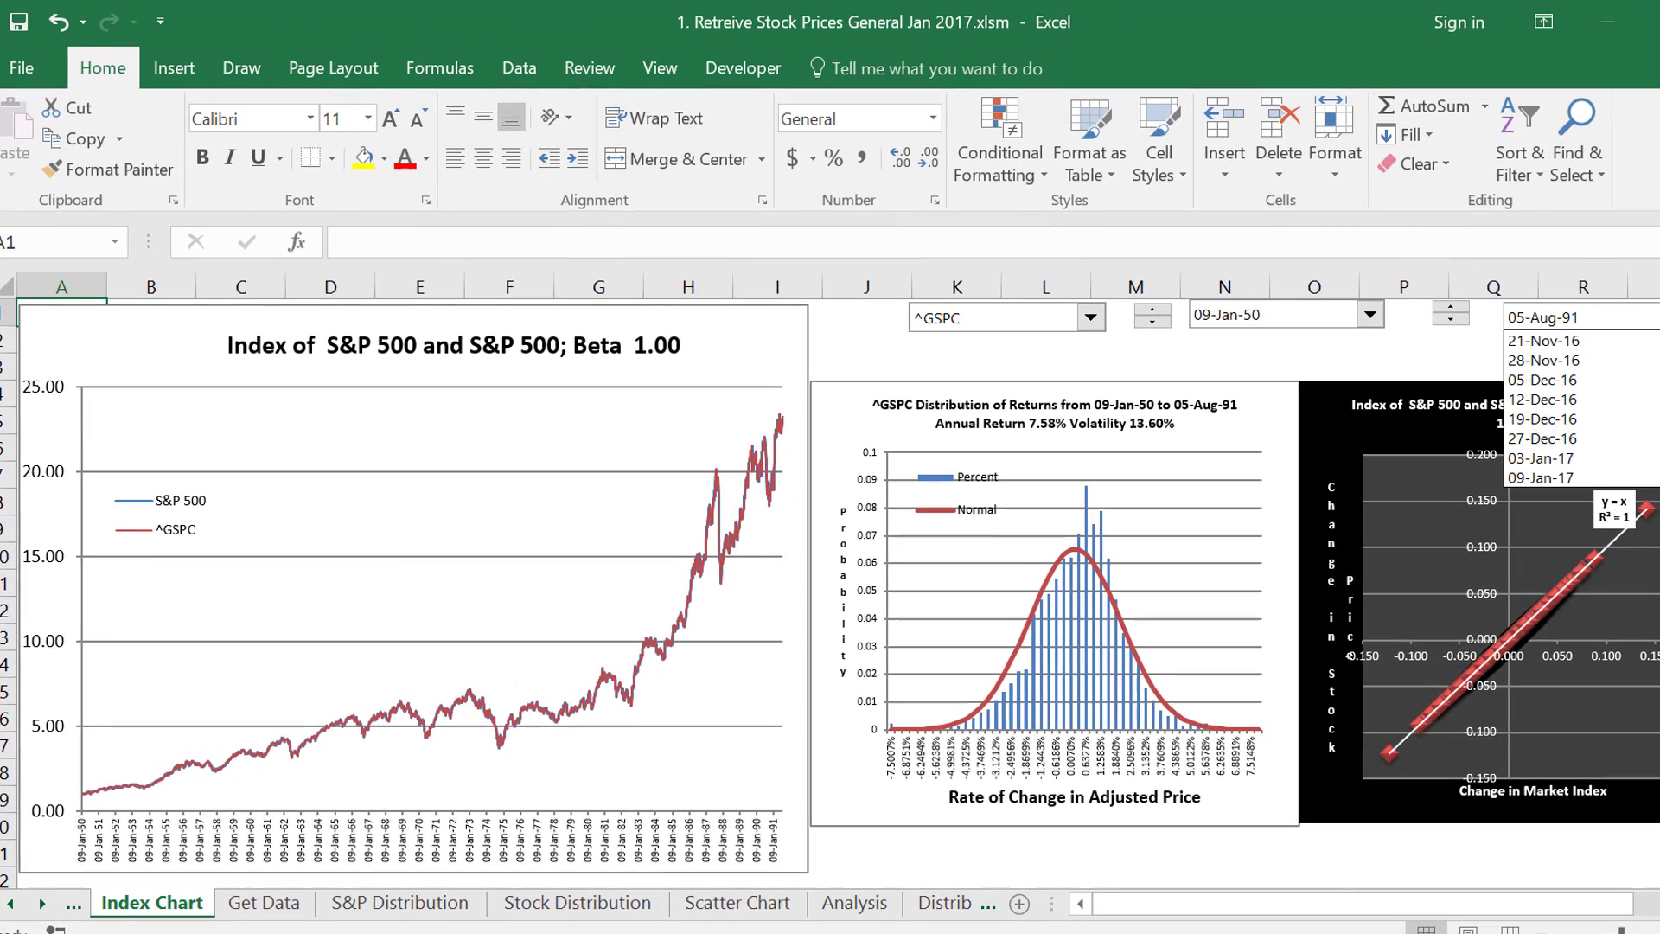
click(1528, 480)
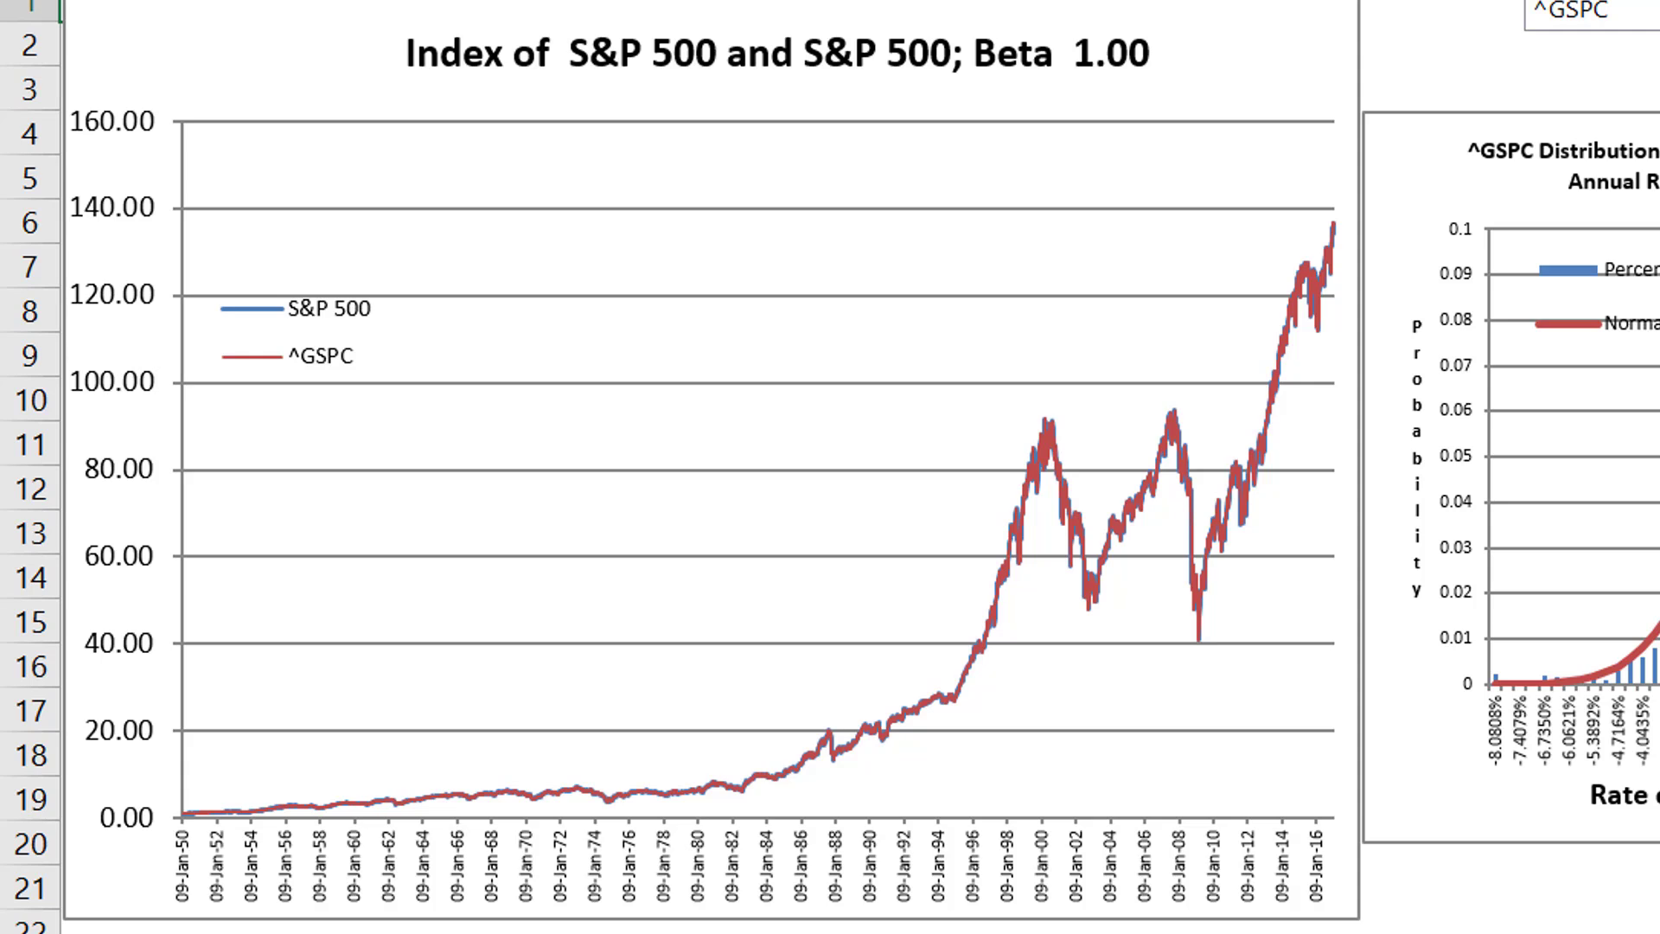
Step: Browse the ticker list from ED down to NRG and back up to ^GSPC
key(alt+Down)
key(Down)
key(Down)
key(Down)
key(Down)
key(Down)
key(Down)
key(Down)
key(Down)
key(Down)
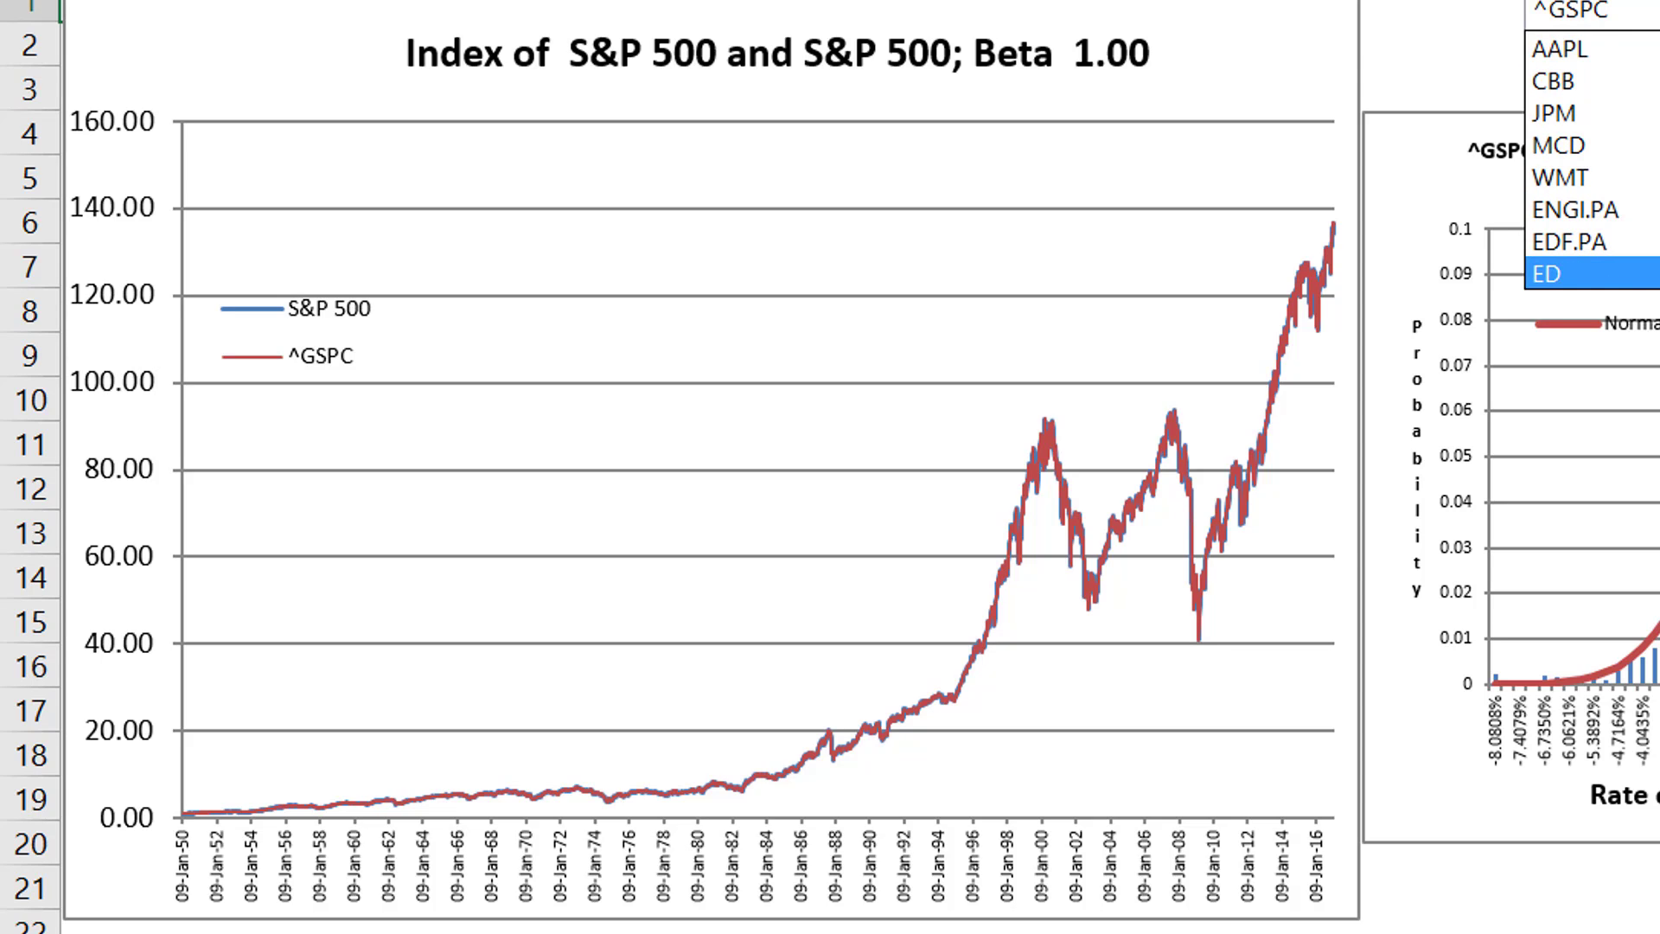
key(Down)
key(Down)
key(Down)
key(Down)
key(Down)
key(Down)
key(Down)
key(Down)
key(Down)
key(Down)
key(Down)
key(Down)
key(Down)
key(Down)
key(Down)
key(Down)
key(Down)
key(Down)
key(Down)
key(Down)
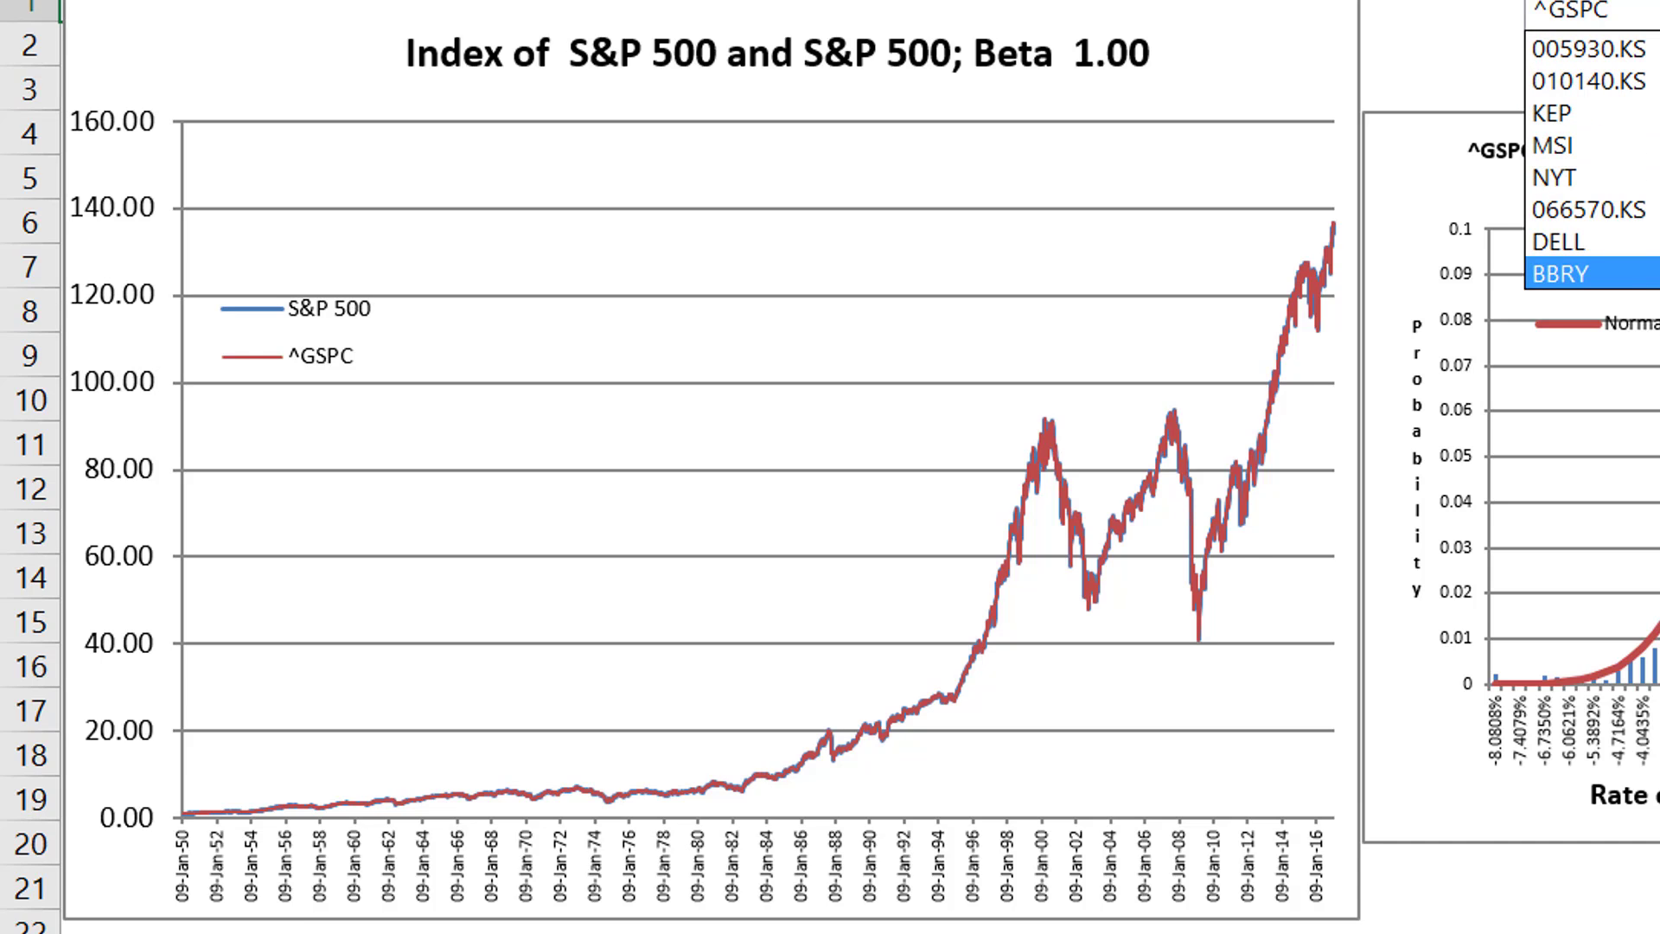
key(Down)
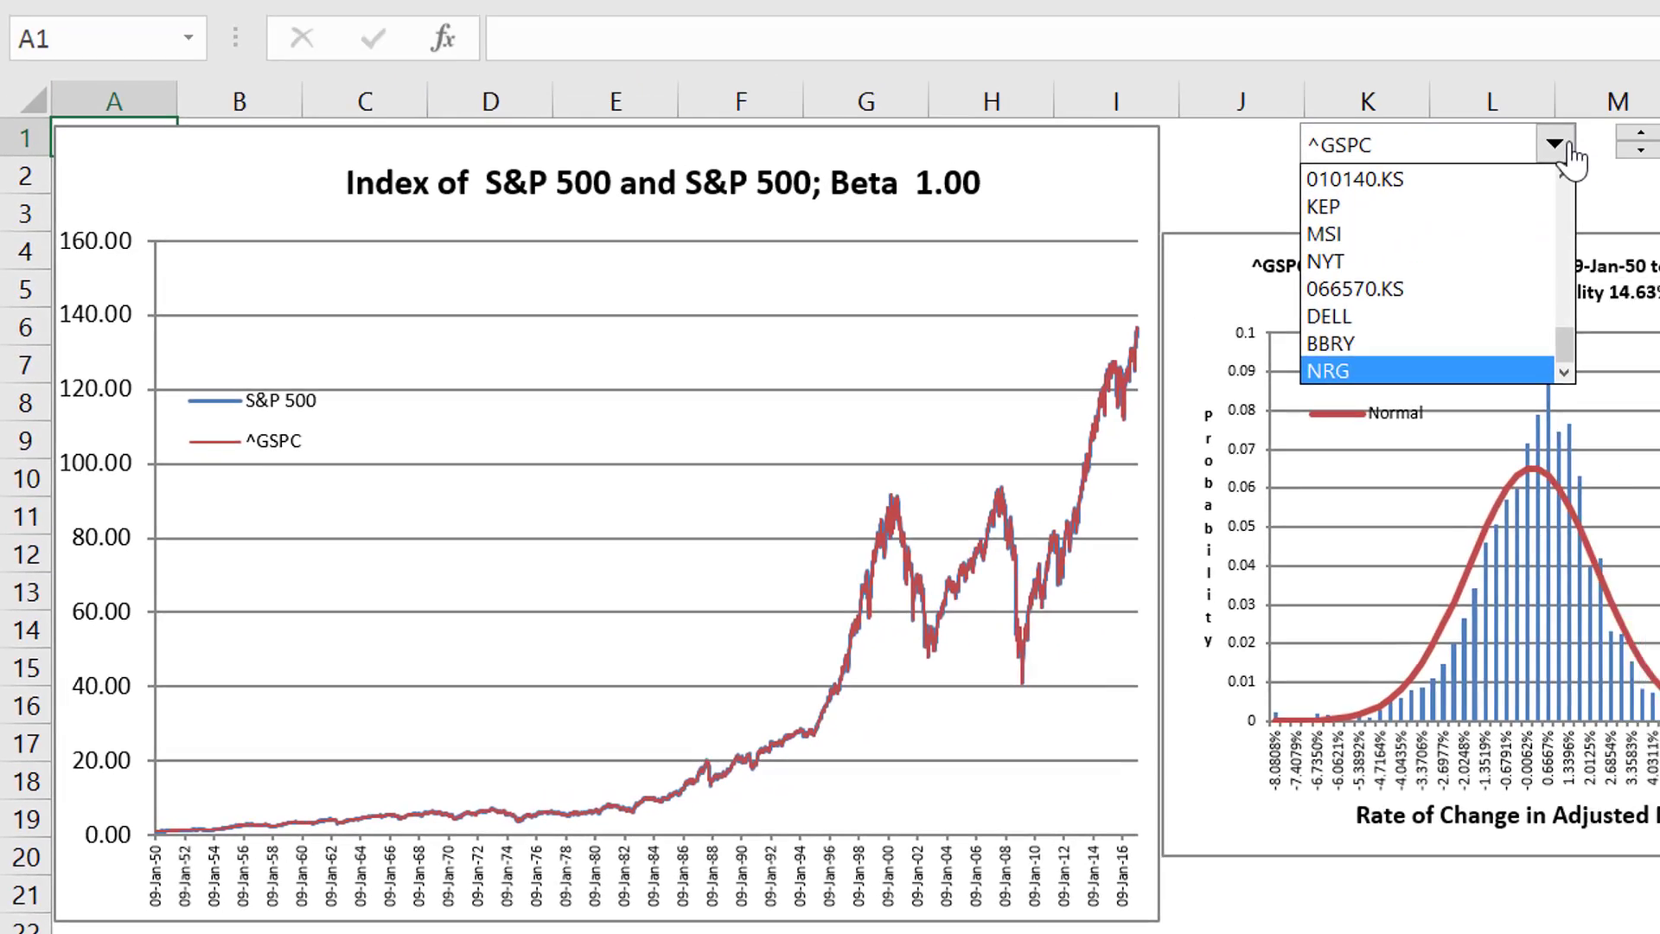
key(Up)
key(Up)
key(Up)
key(Up)
key(Up)
key(Up)
key(Up)
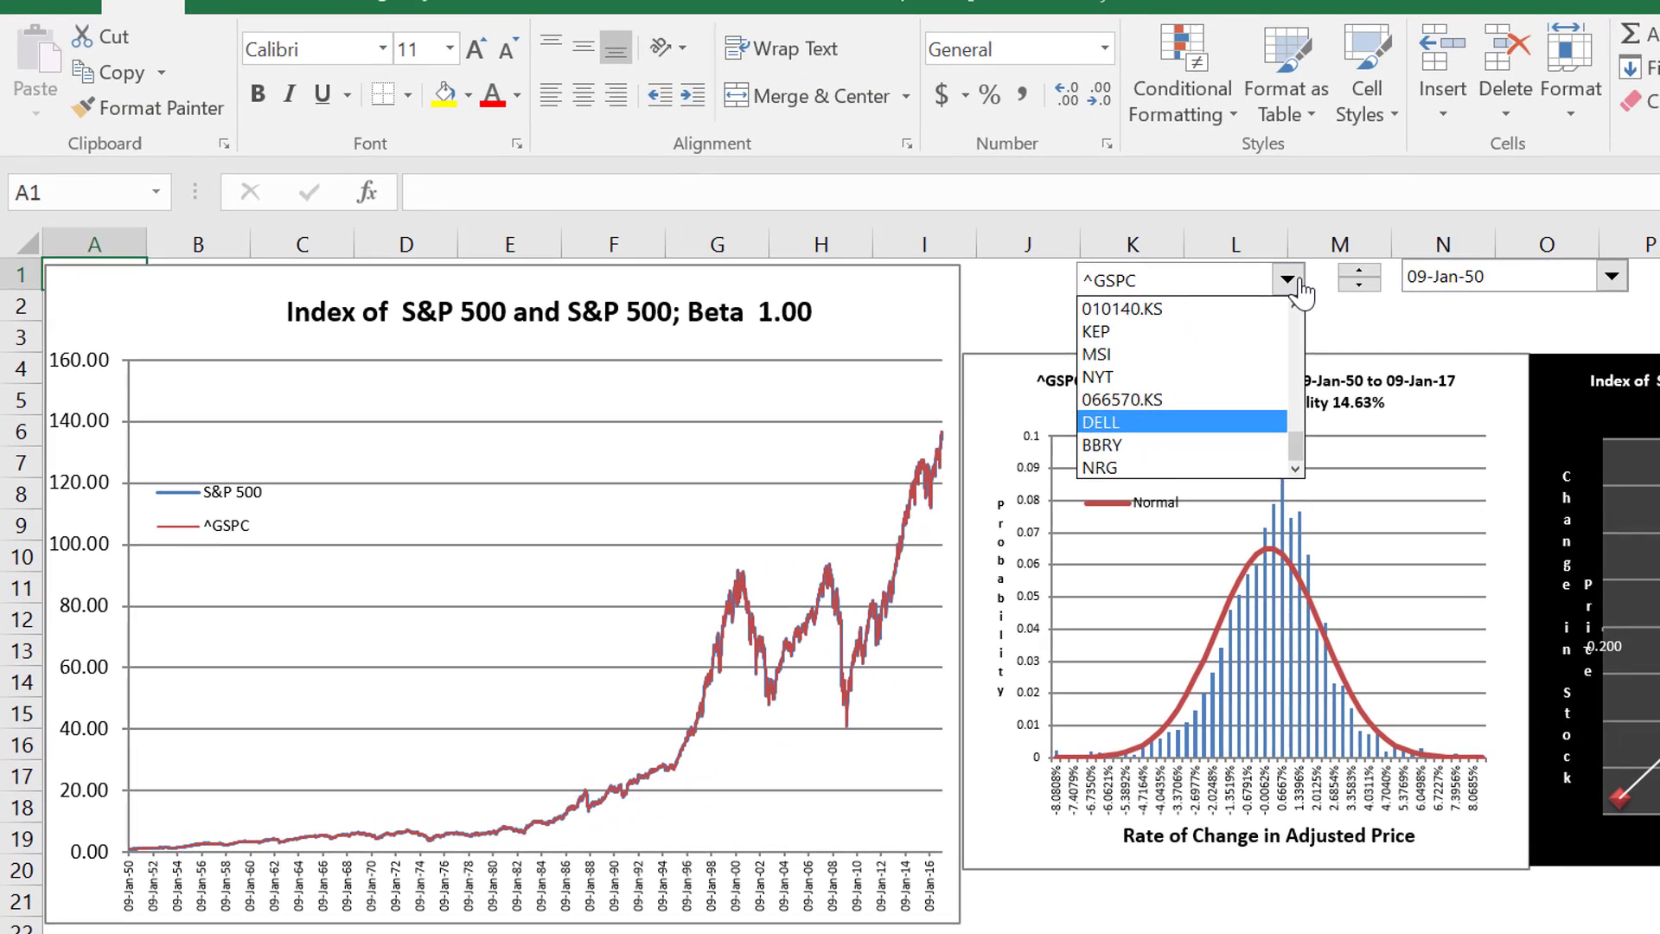
key(Up)
key(Up)
key(Up)
key(Up)
key(Up)
key(Up)
key(Up)
key(Up)
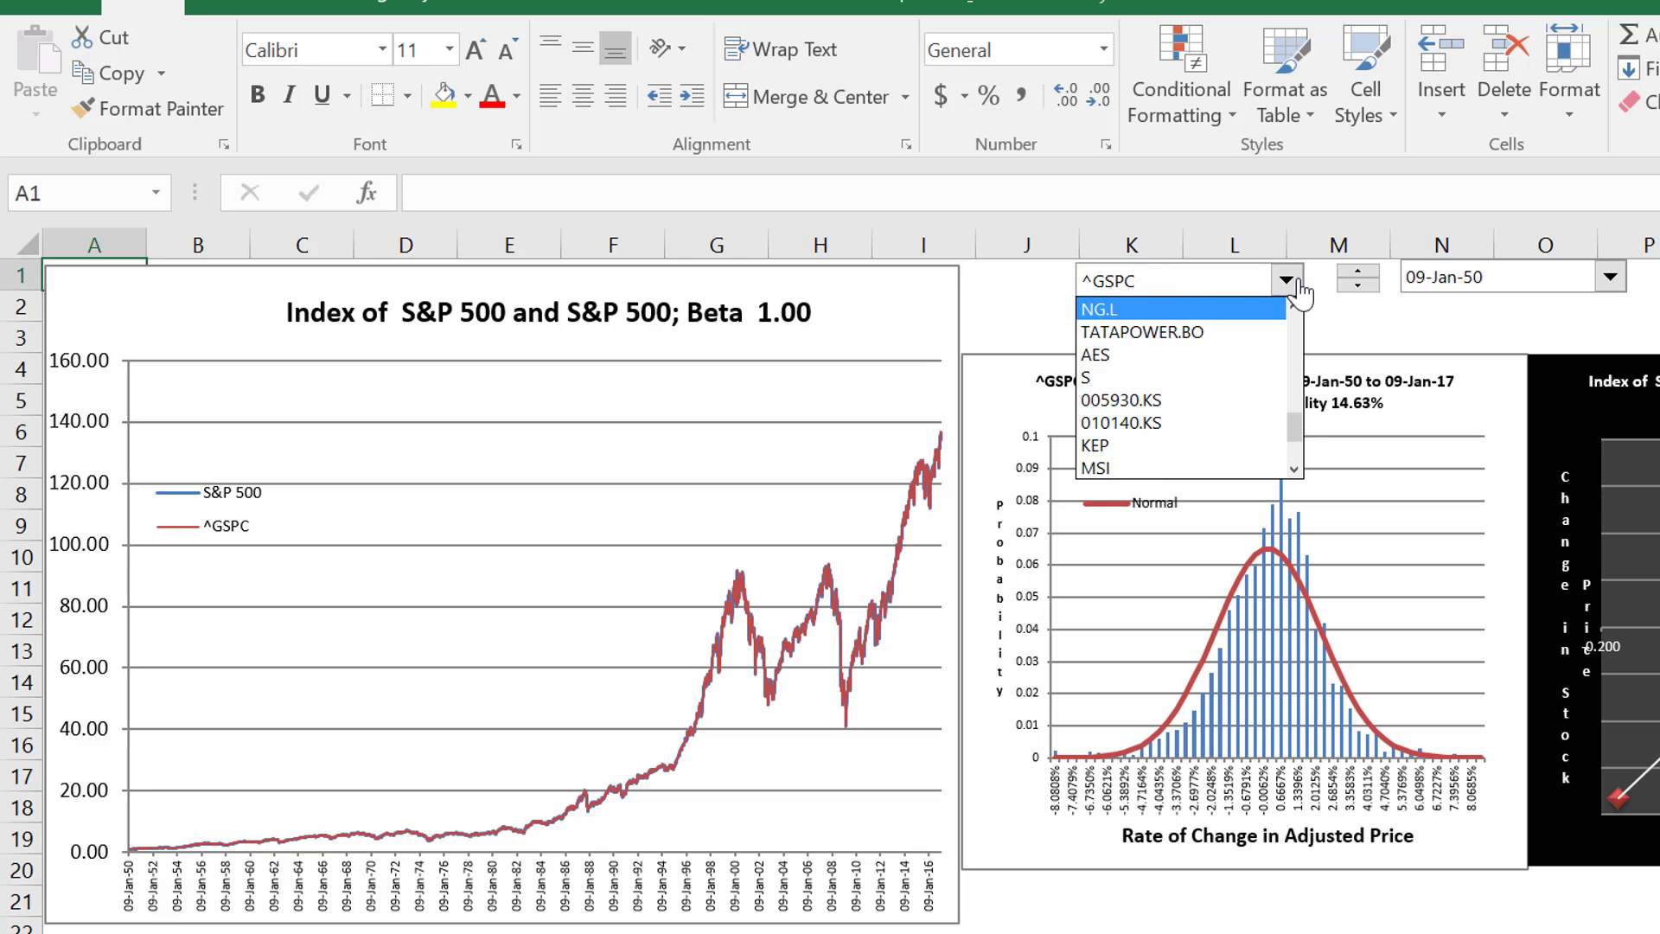
key(Down)
key(Down)
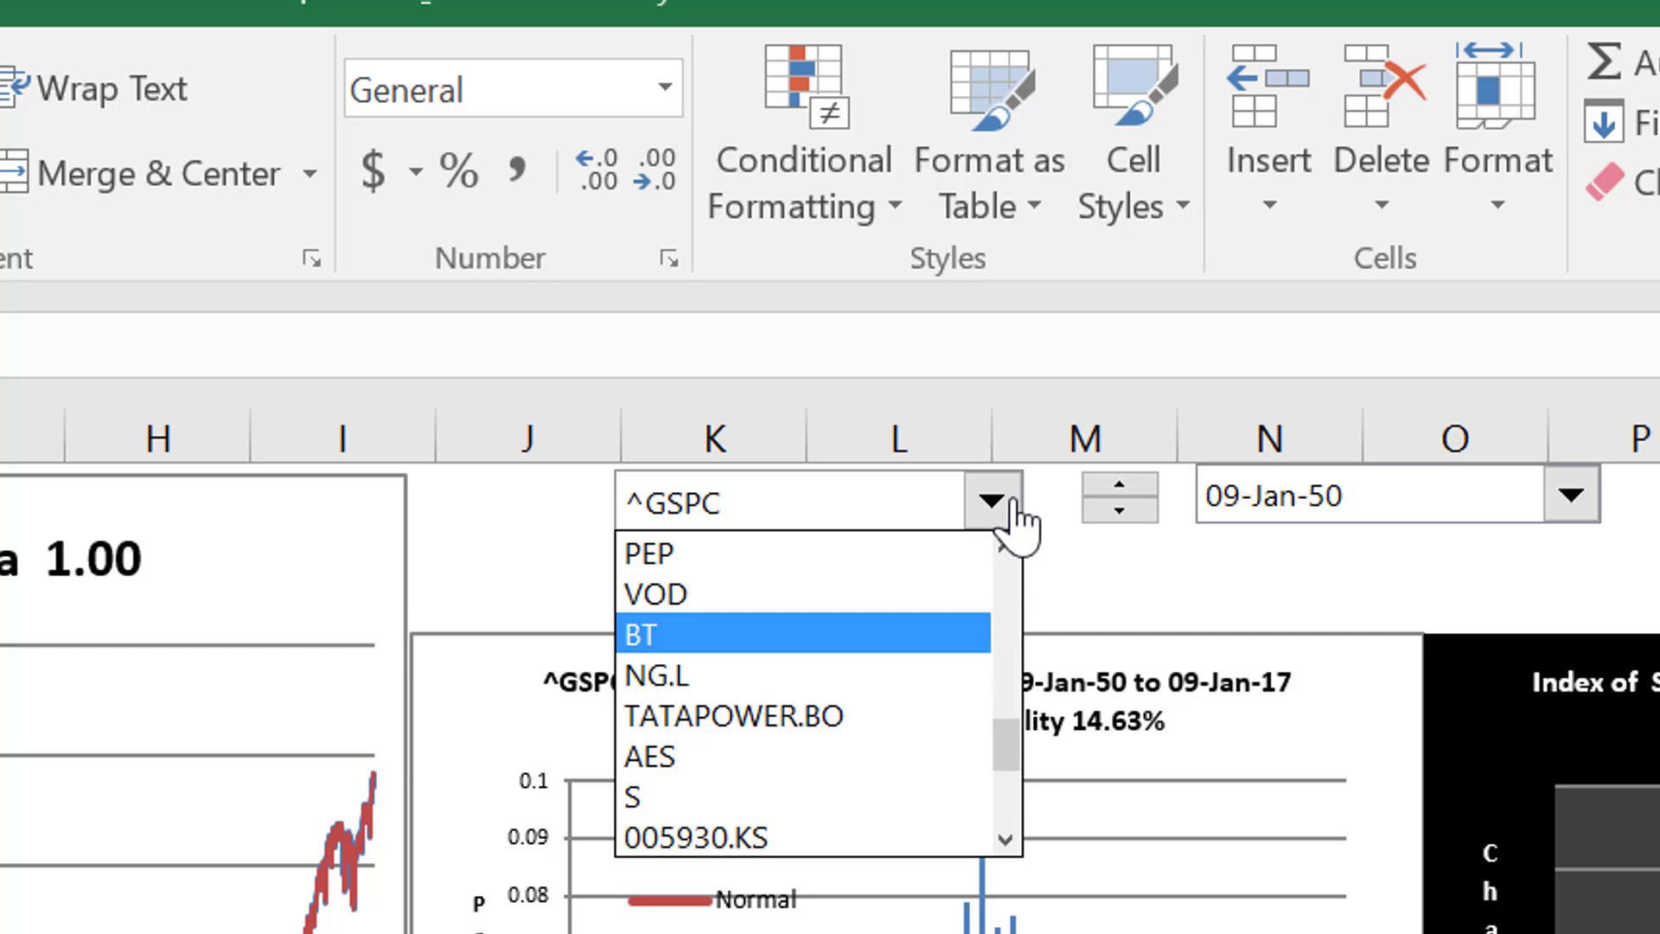
key(Up)
key(Up)
key(Up)
key(Up)
key(Up)
key(Up)
key(Up)
key(Up)
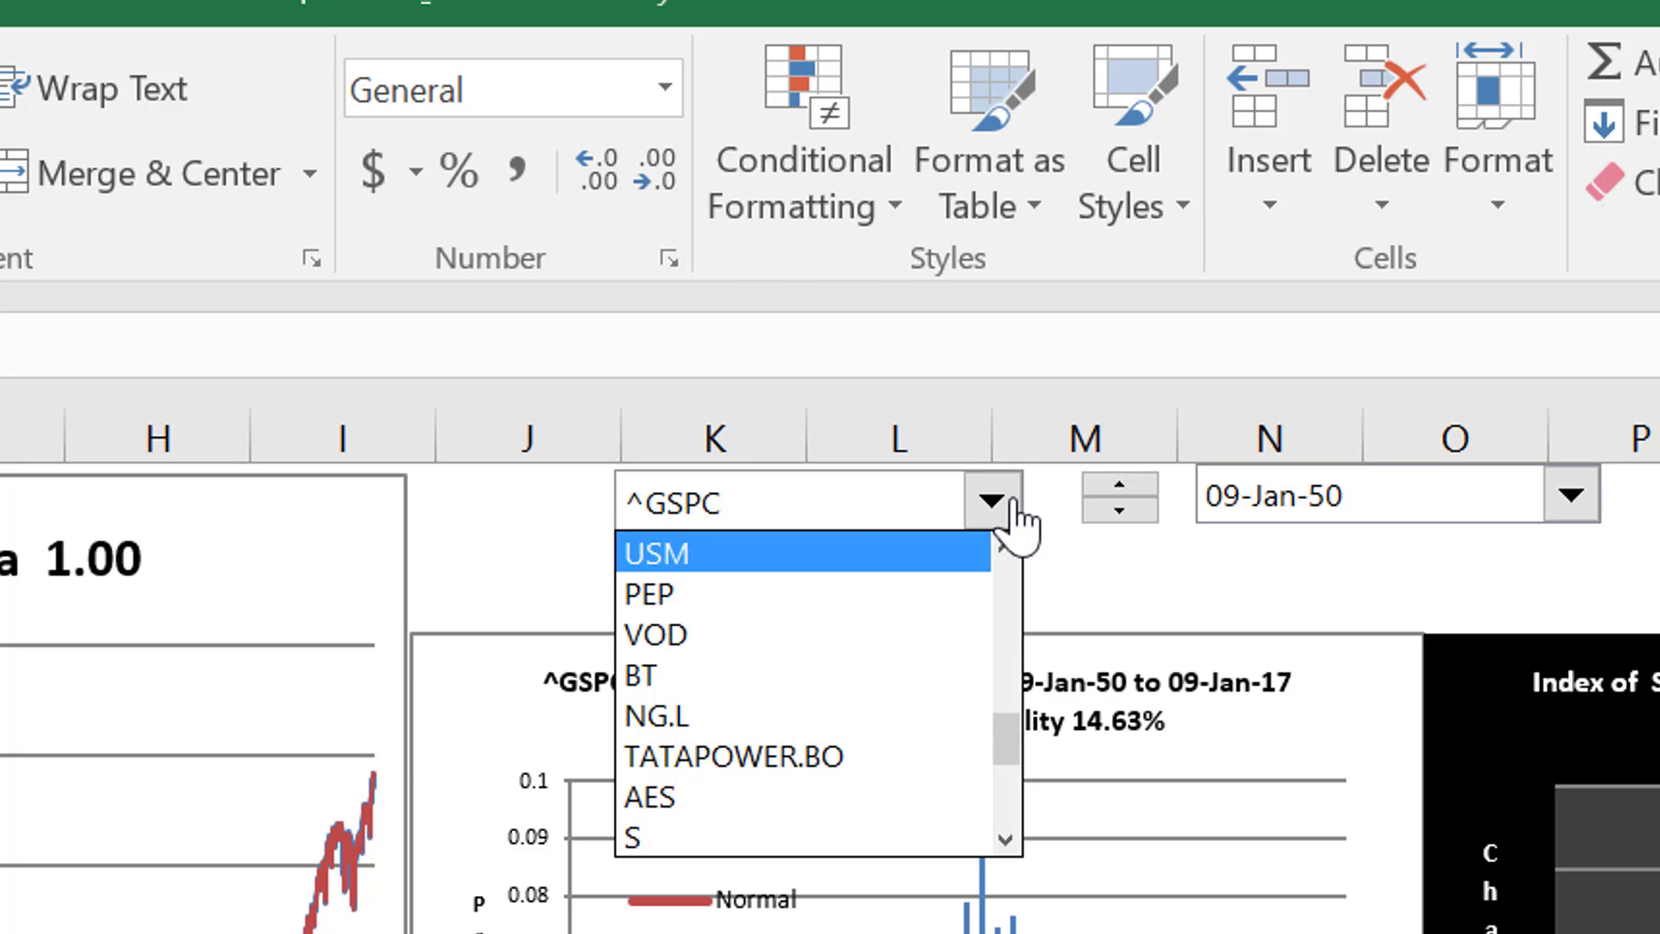
key(Up)
key(Up)
key(Up)
key(Up)
key(Up)
key(Up)
key(Up)
key(Up)
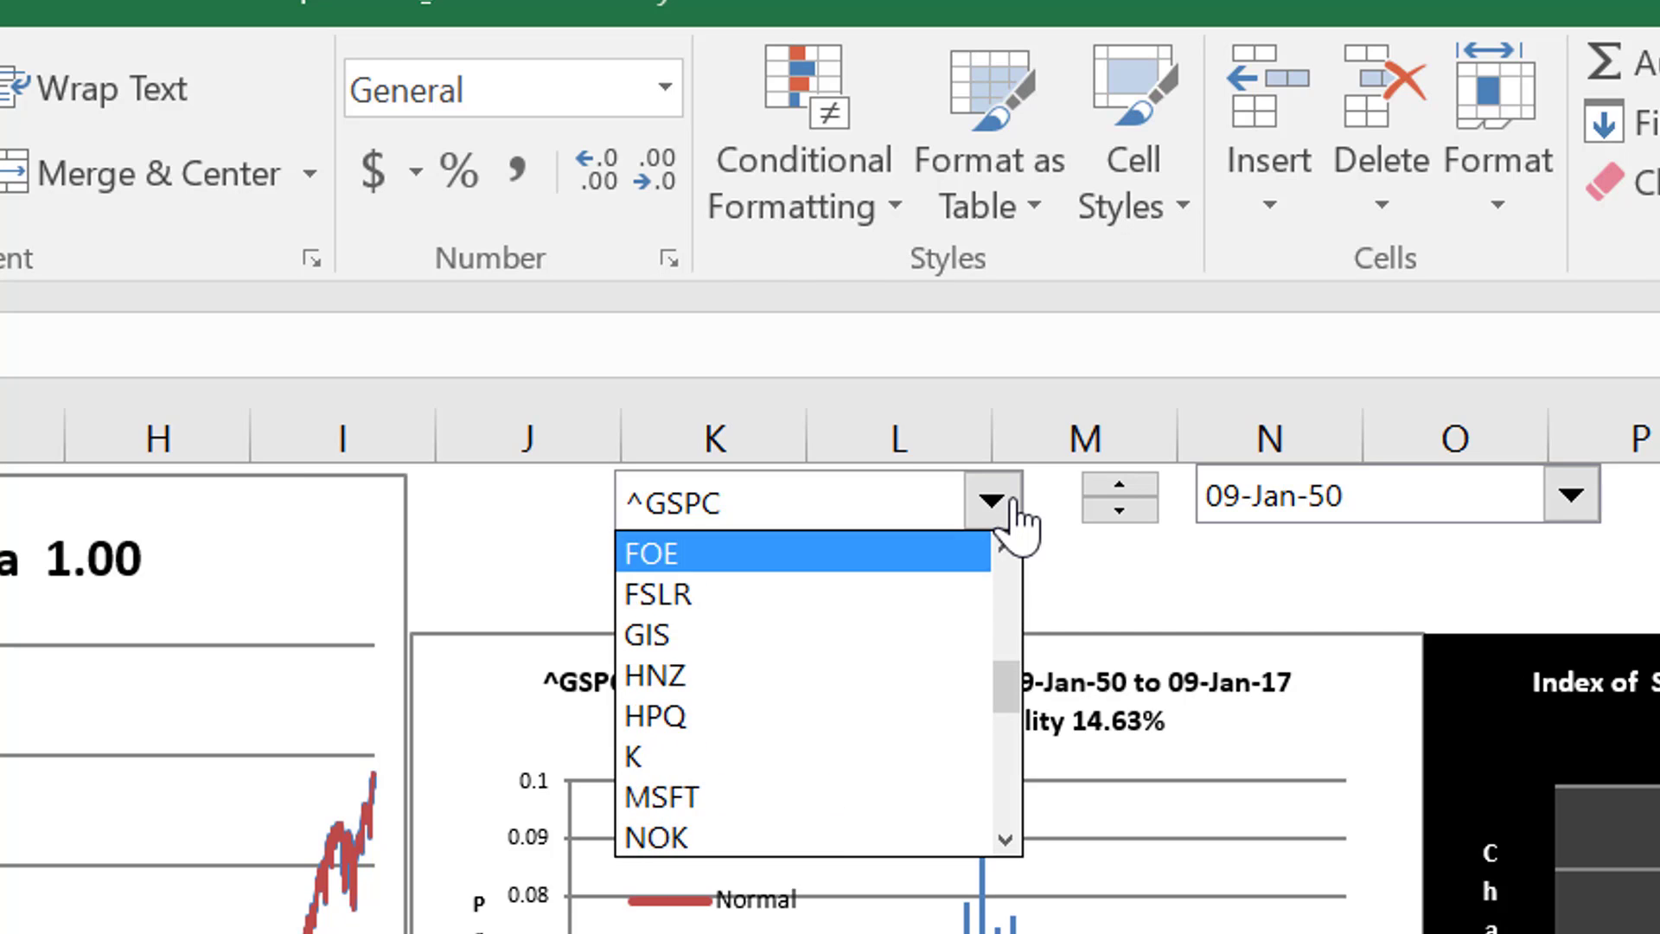
key(Up)
key(Up)
key(Up)
key(Up)
key(Up)
key(Up)
key(Up)
key(Up)
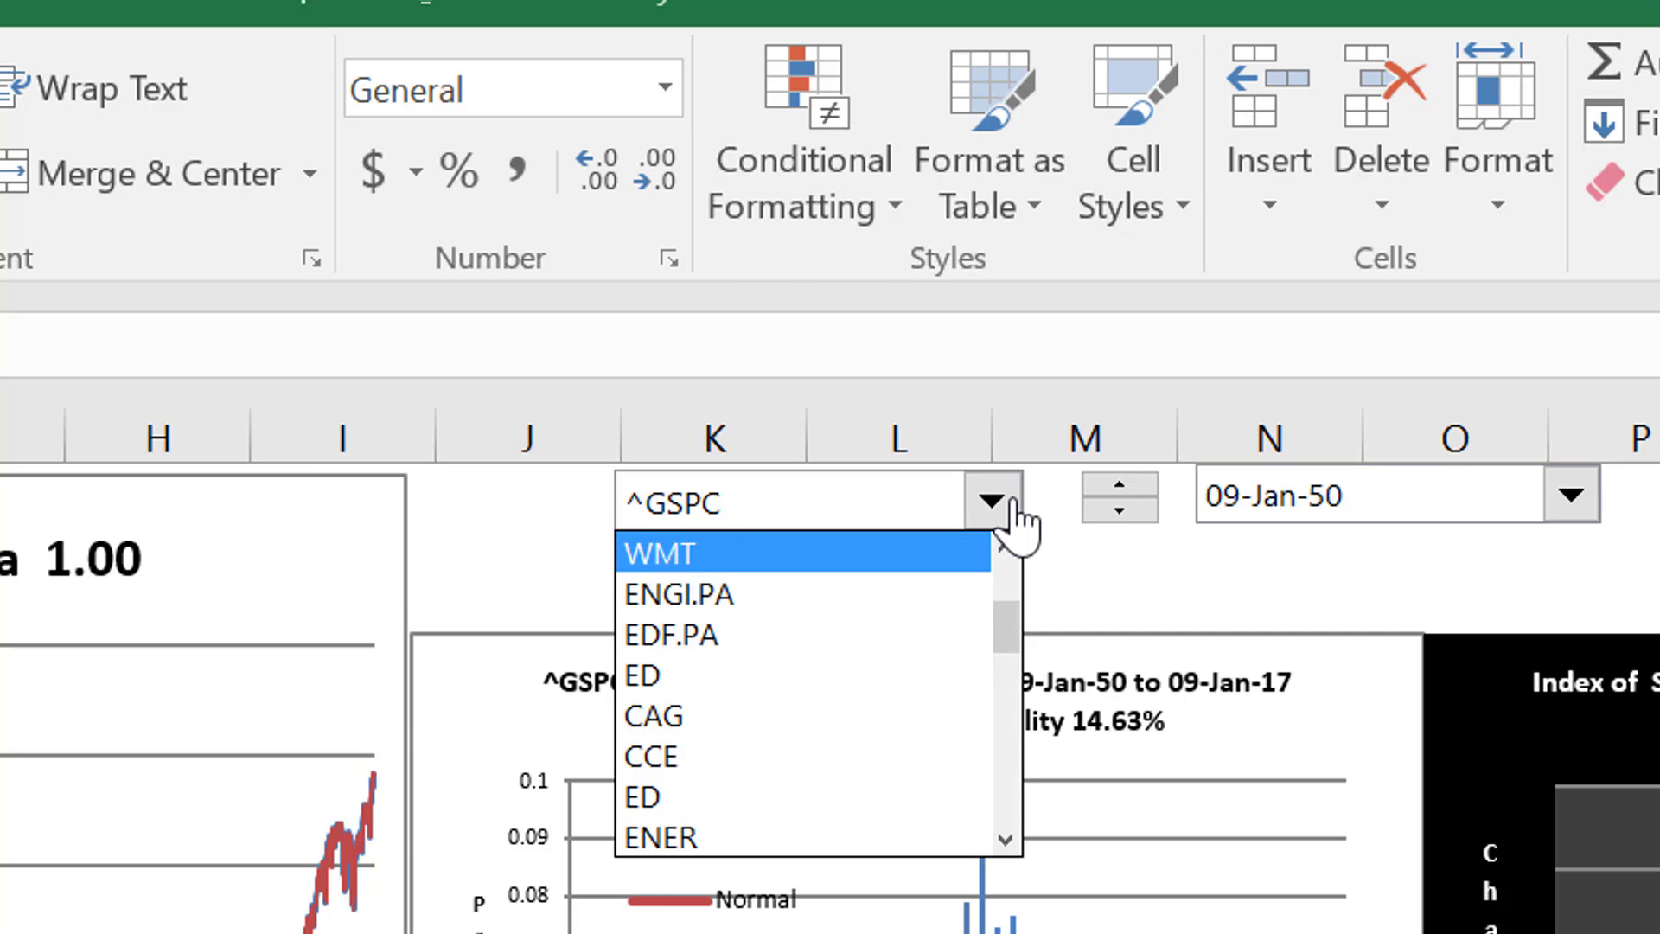
key(Up)
key(Up)
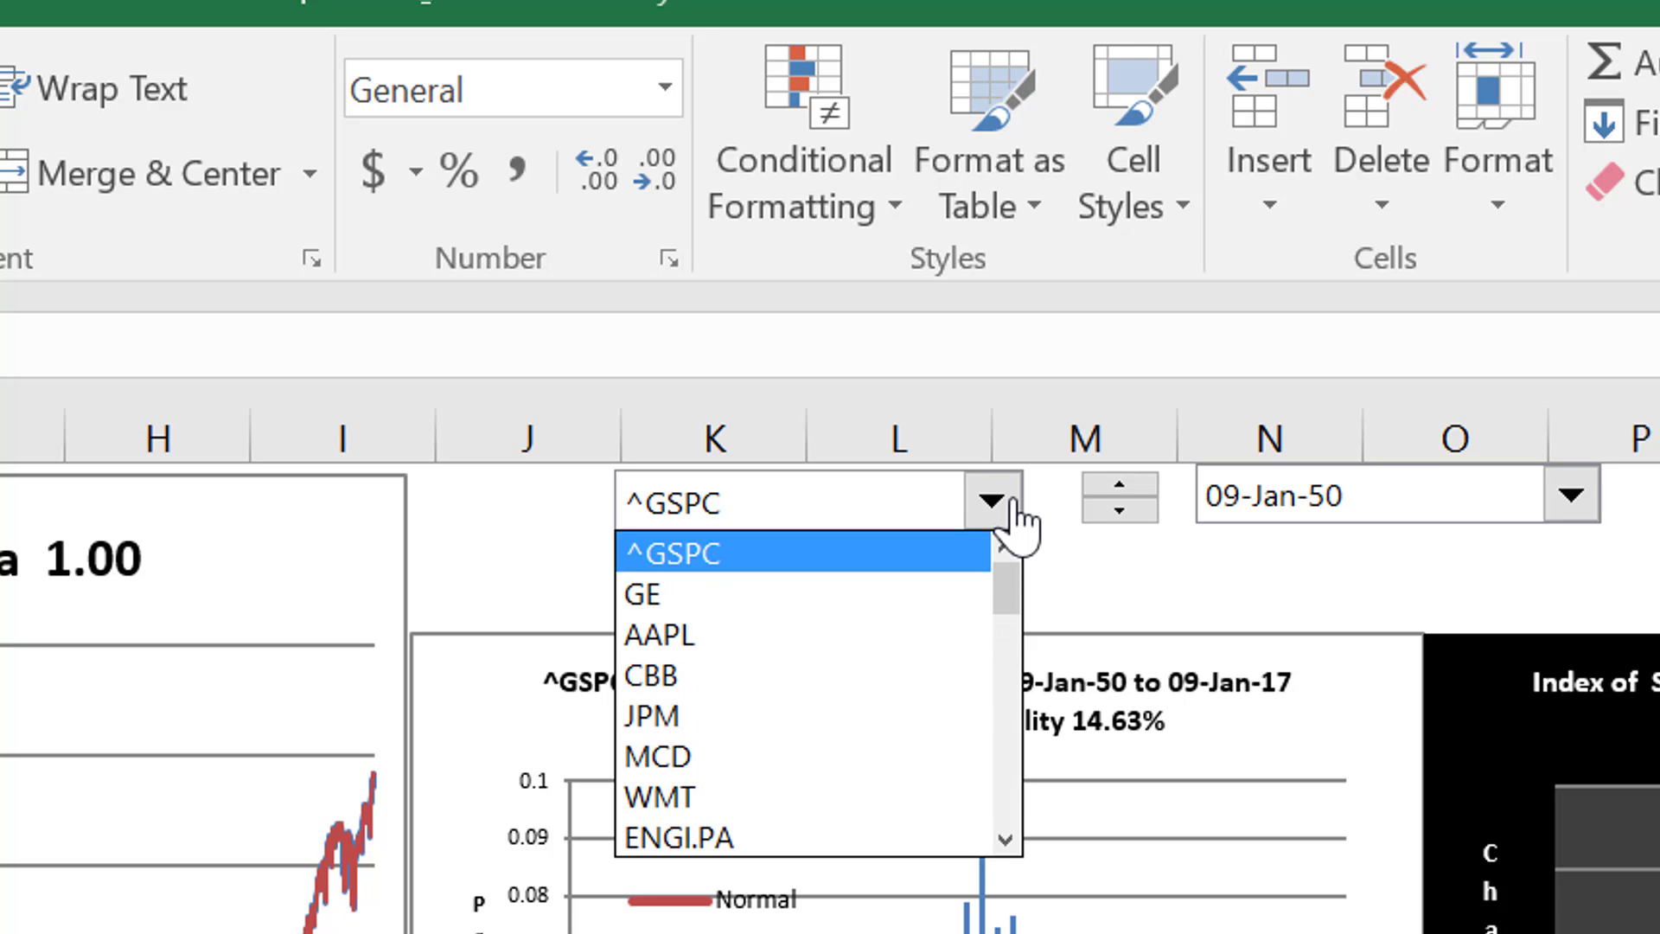
Step: Select CBB so the charts compare Cincinnati Bell with the S&P 500, beta 0.99
key(Down)
key(Down)
key(Down)
key(Escape)
key(ctrl+Page_Down)
key(ctrl+Page_Up)
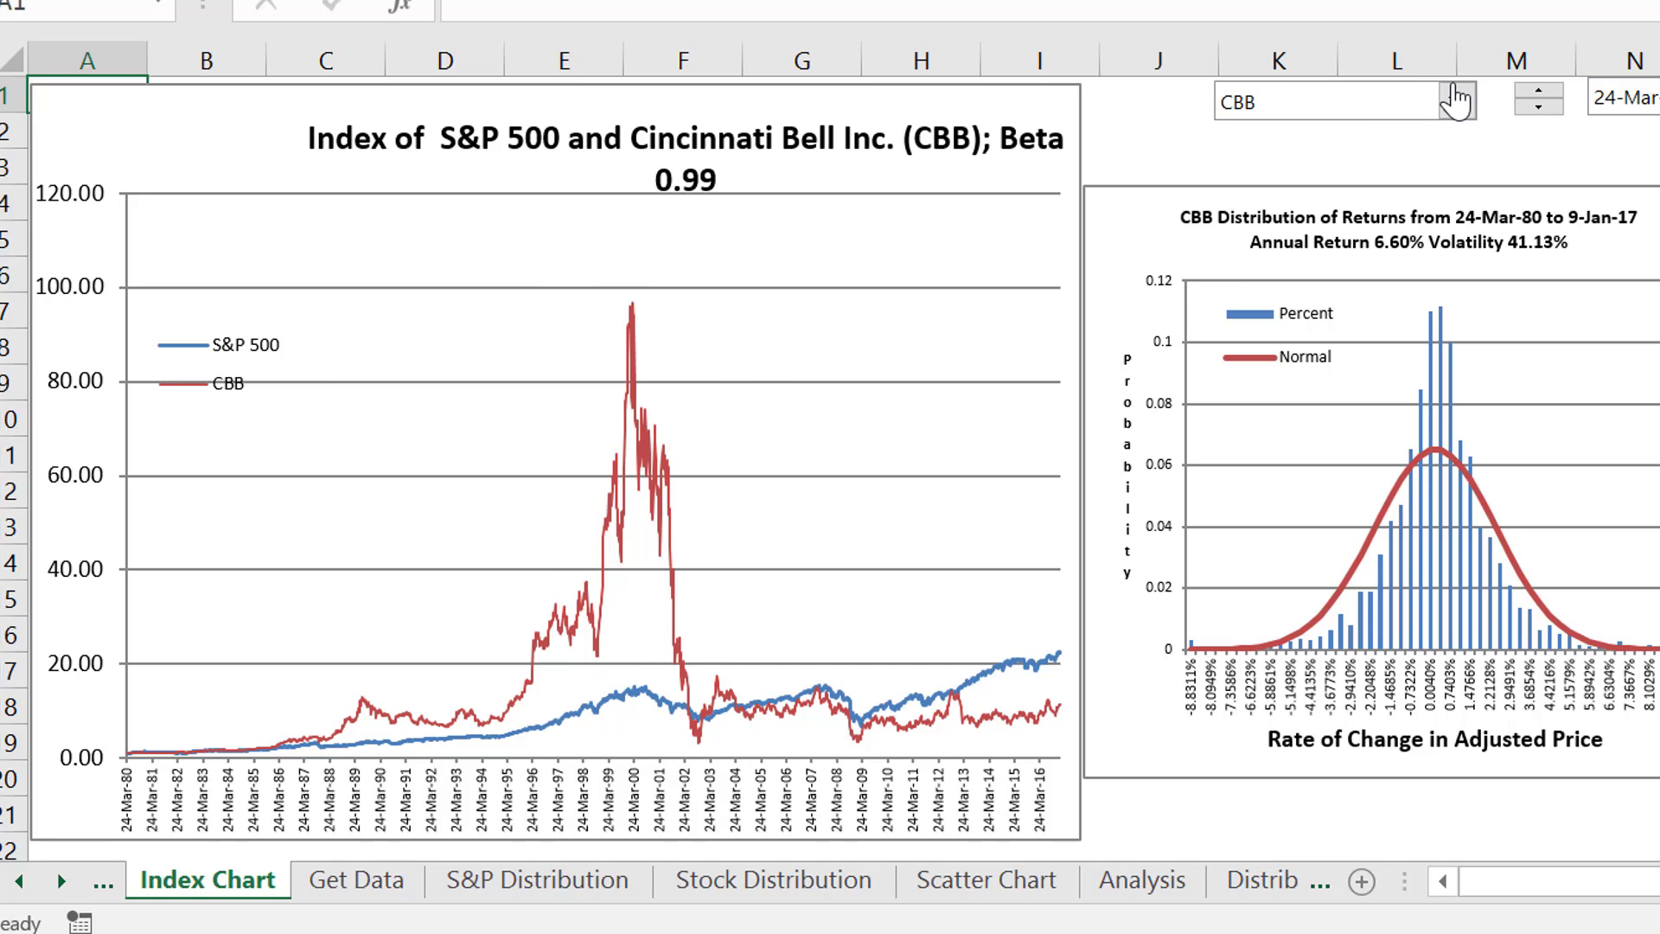
Step: Browse the ticker symbol list past ED, HNZ, PEP and BT down to S
click(1458, 102)
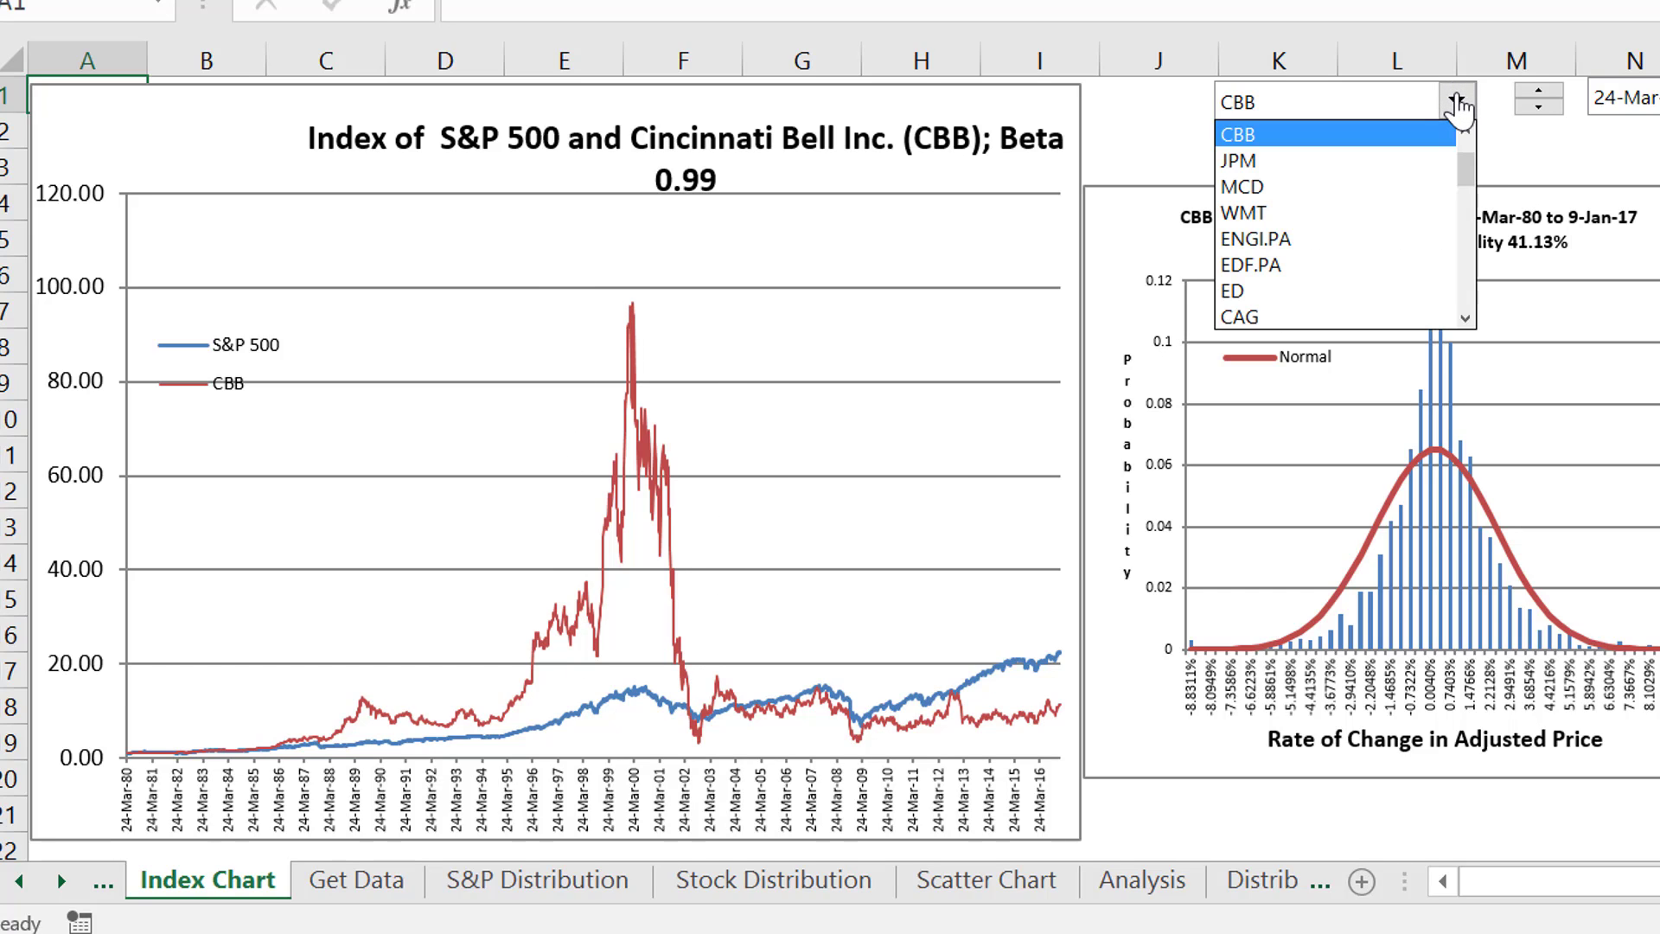
key(Down)
key(Down)
key(Down)
key(Down)
key(Down)
key(Down)
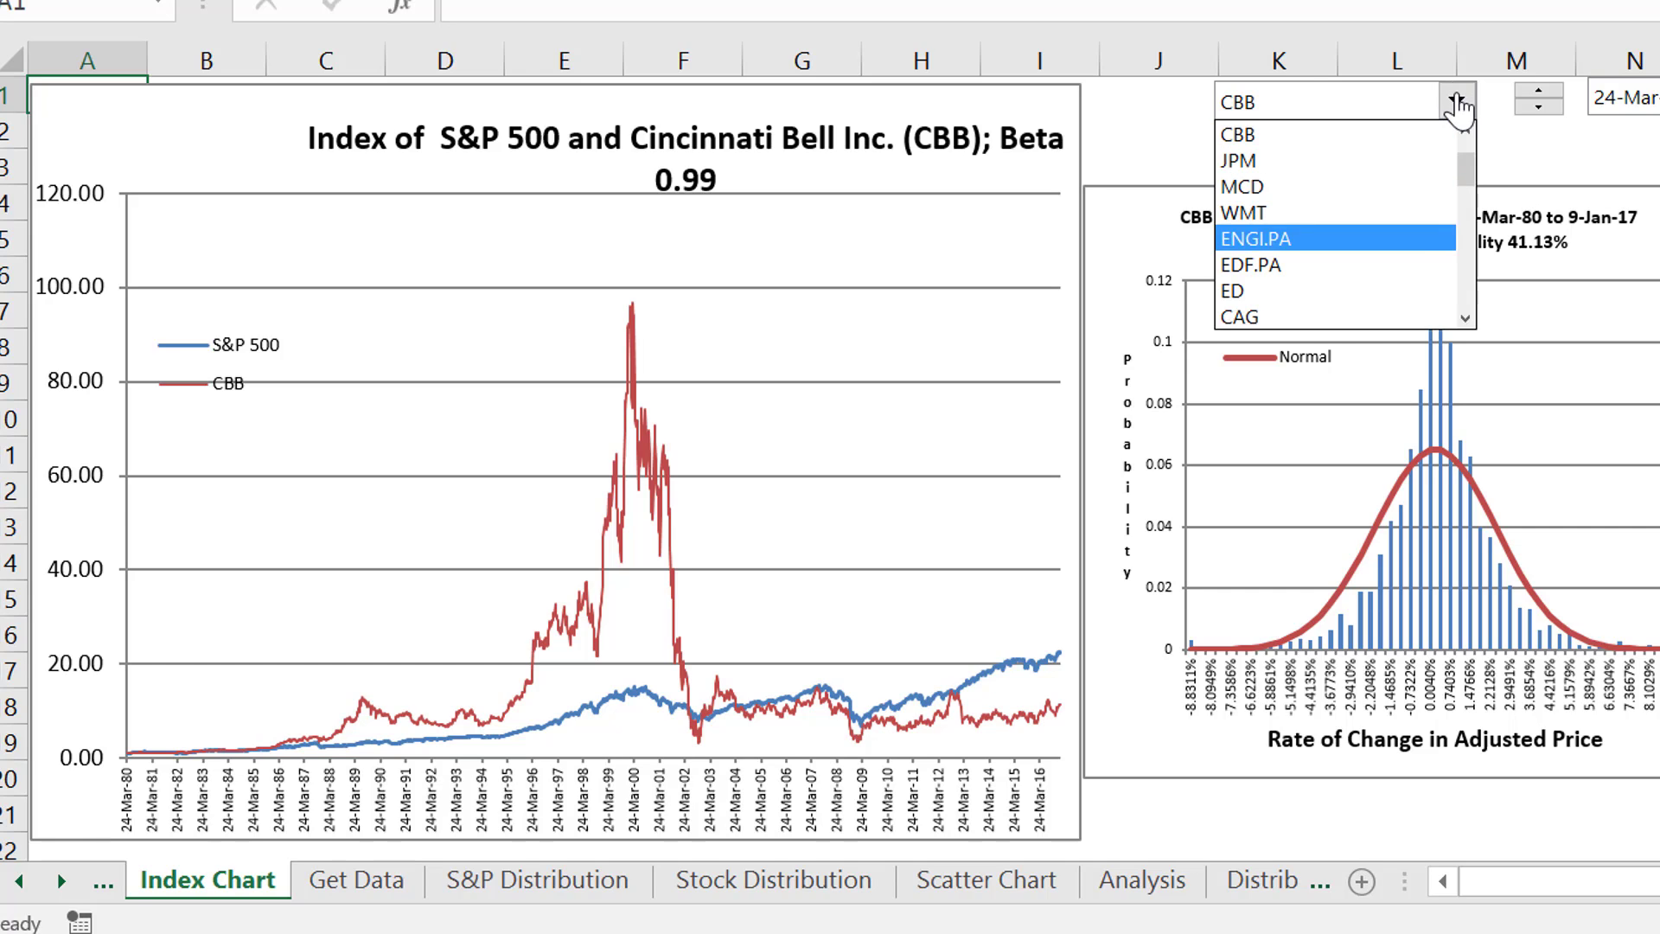
key(Down)
key(Down)
key(Down)
key(Down)
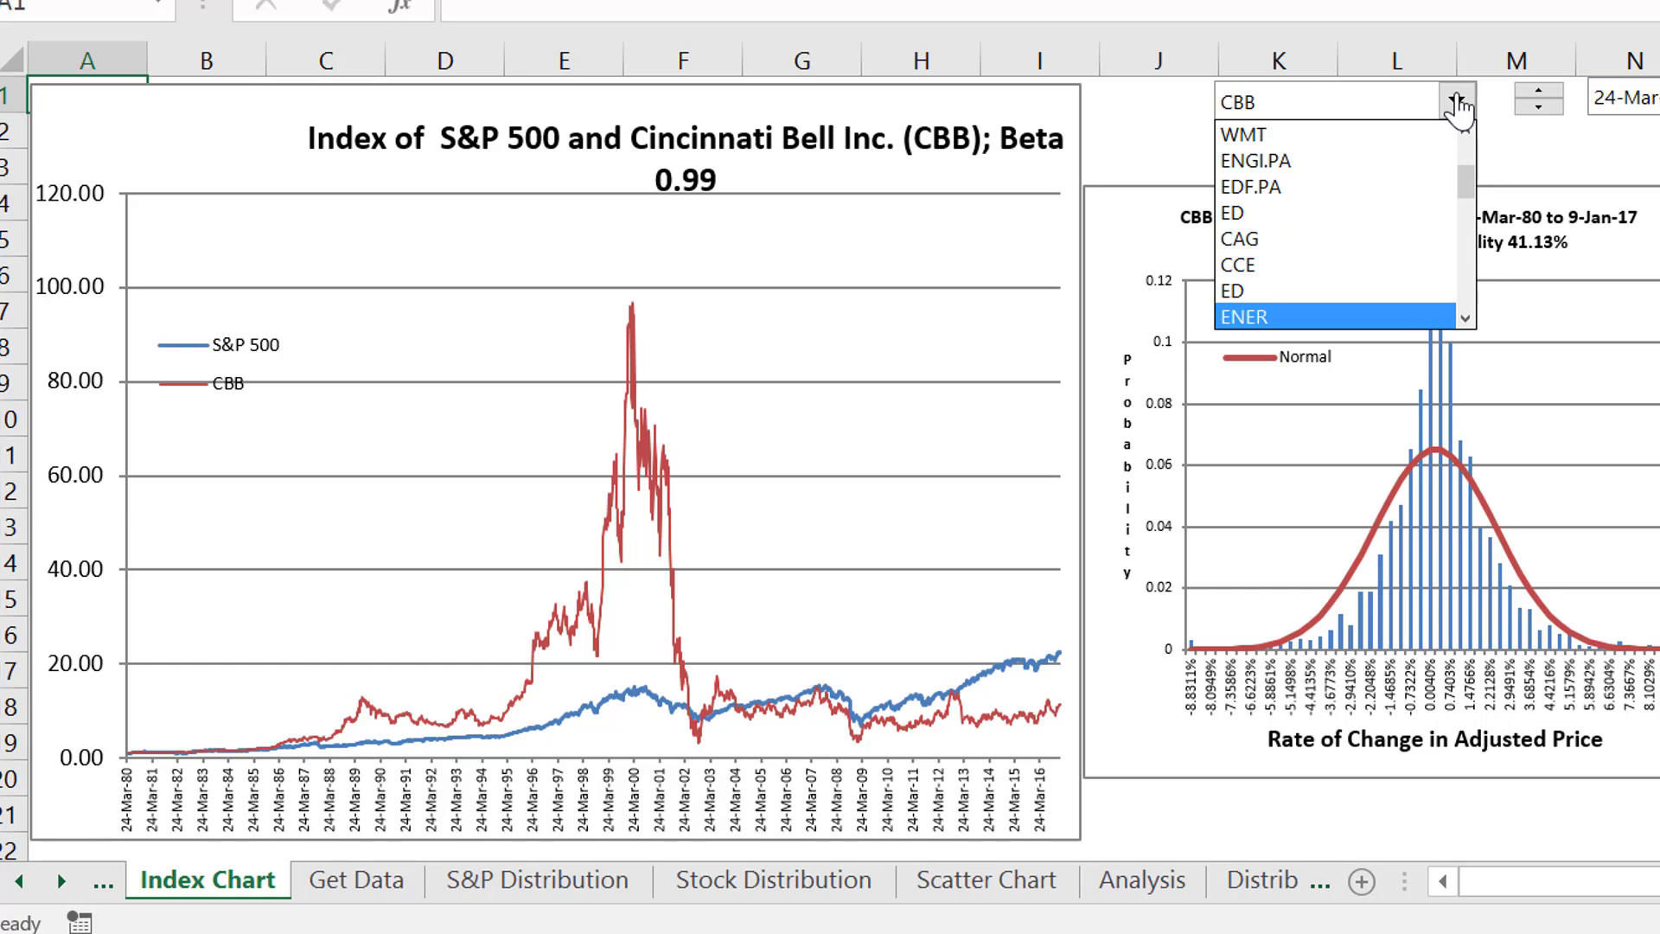
key(Down)
key(Down)
key(Down)
key(Down)
key(Down)
key(Down)
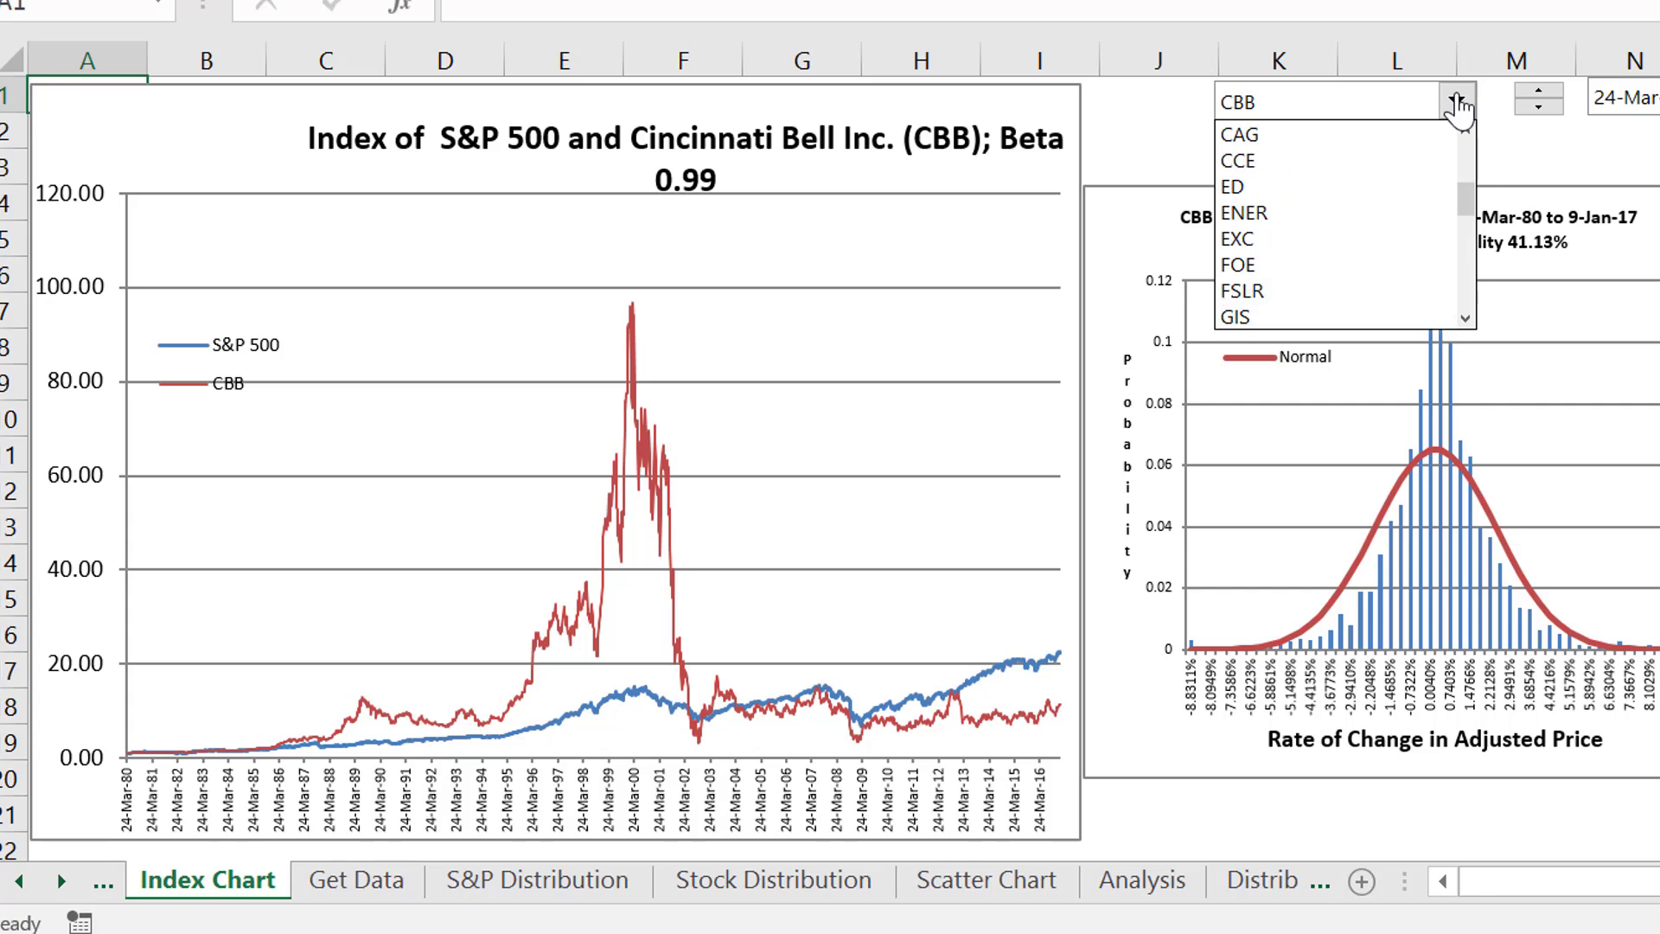
key(Up)
key(Up)
key(Up)
key(Down)
key(Down)
key(Down)
key(Down)
key(Down)
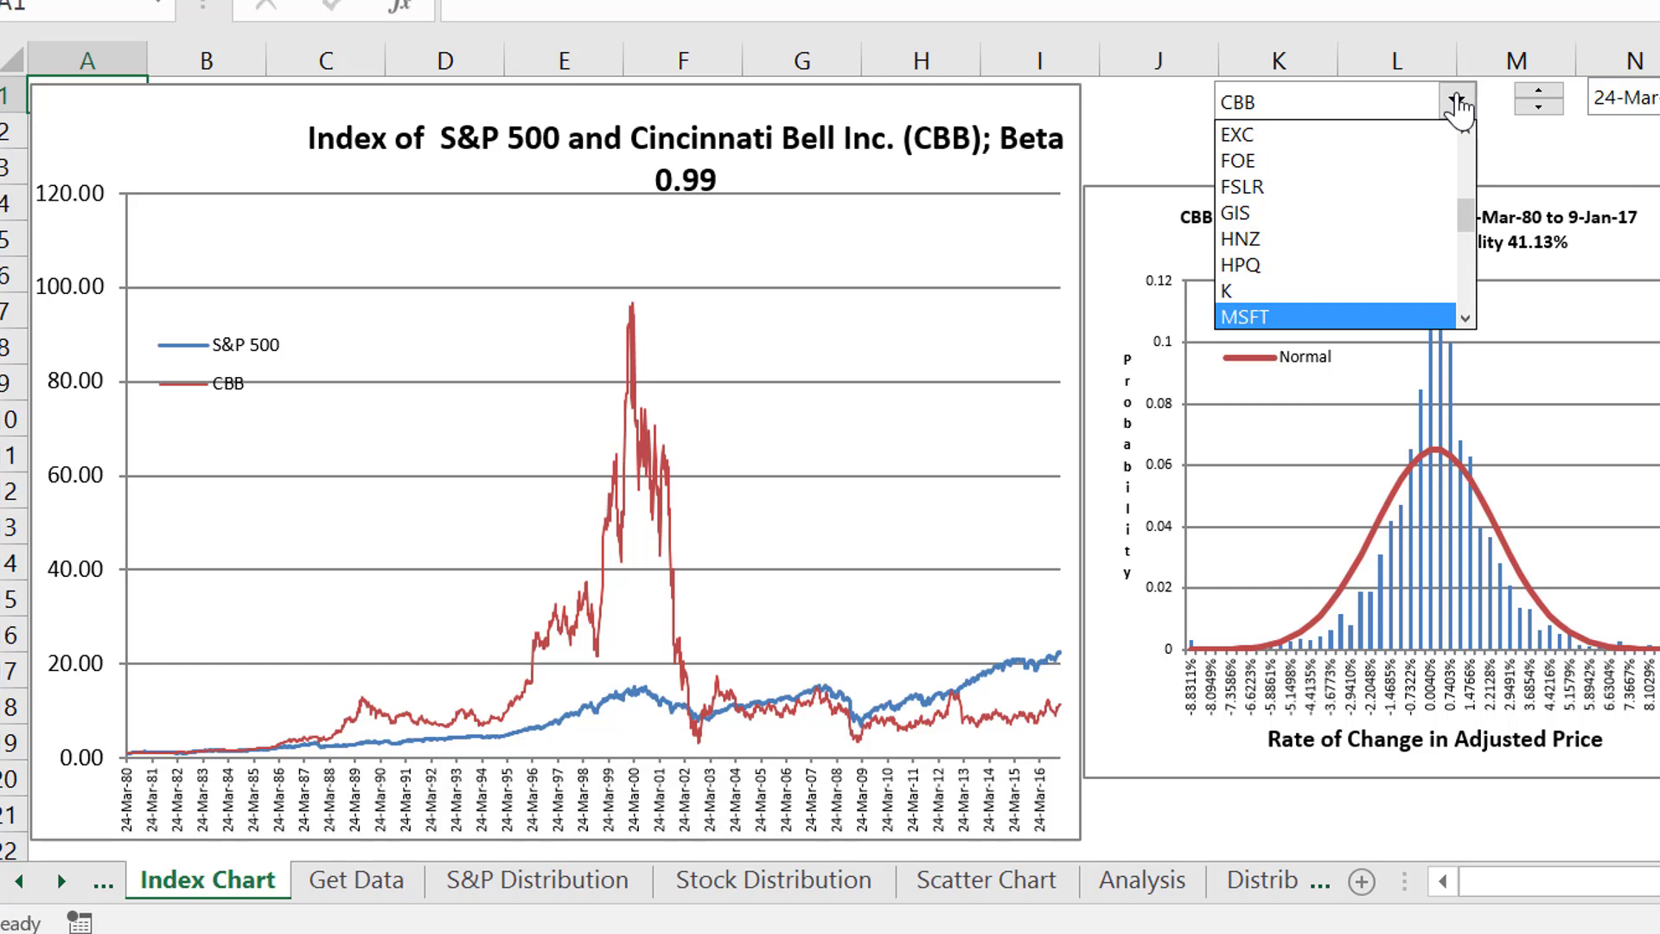
key(Down)
key(Down)
key(Down)
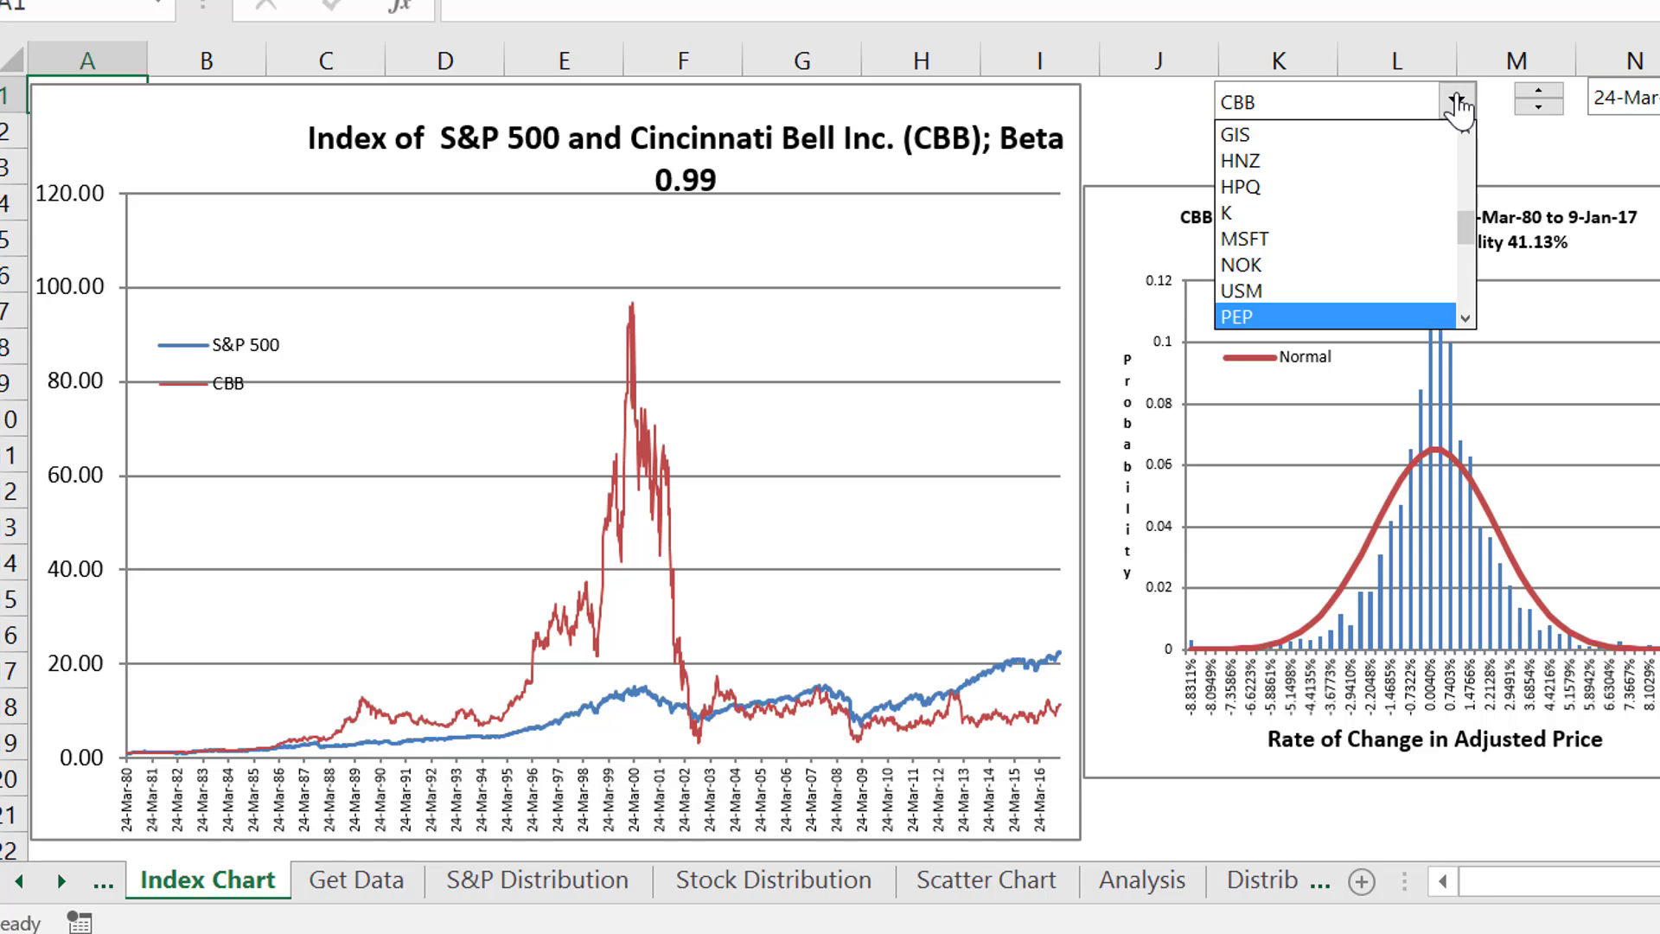
key(Down)
key(Down)
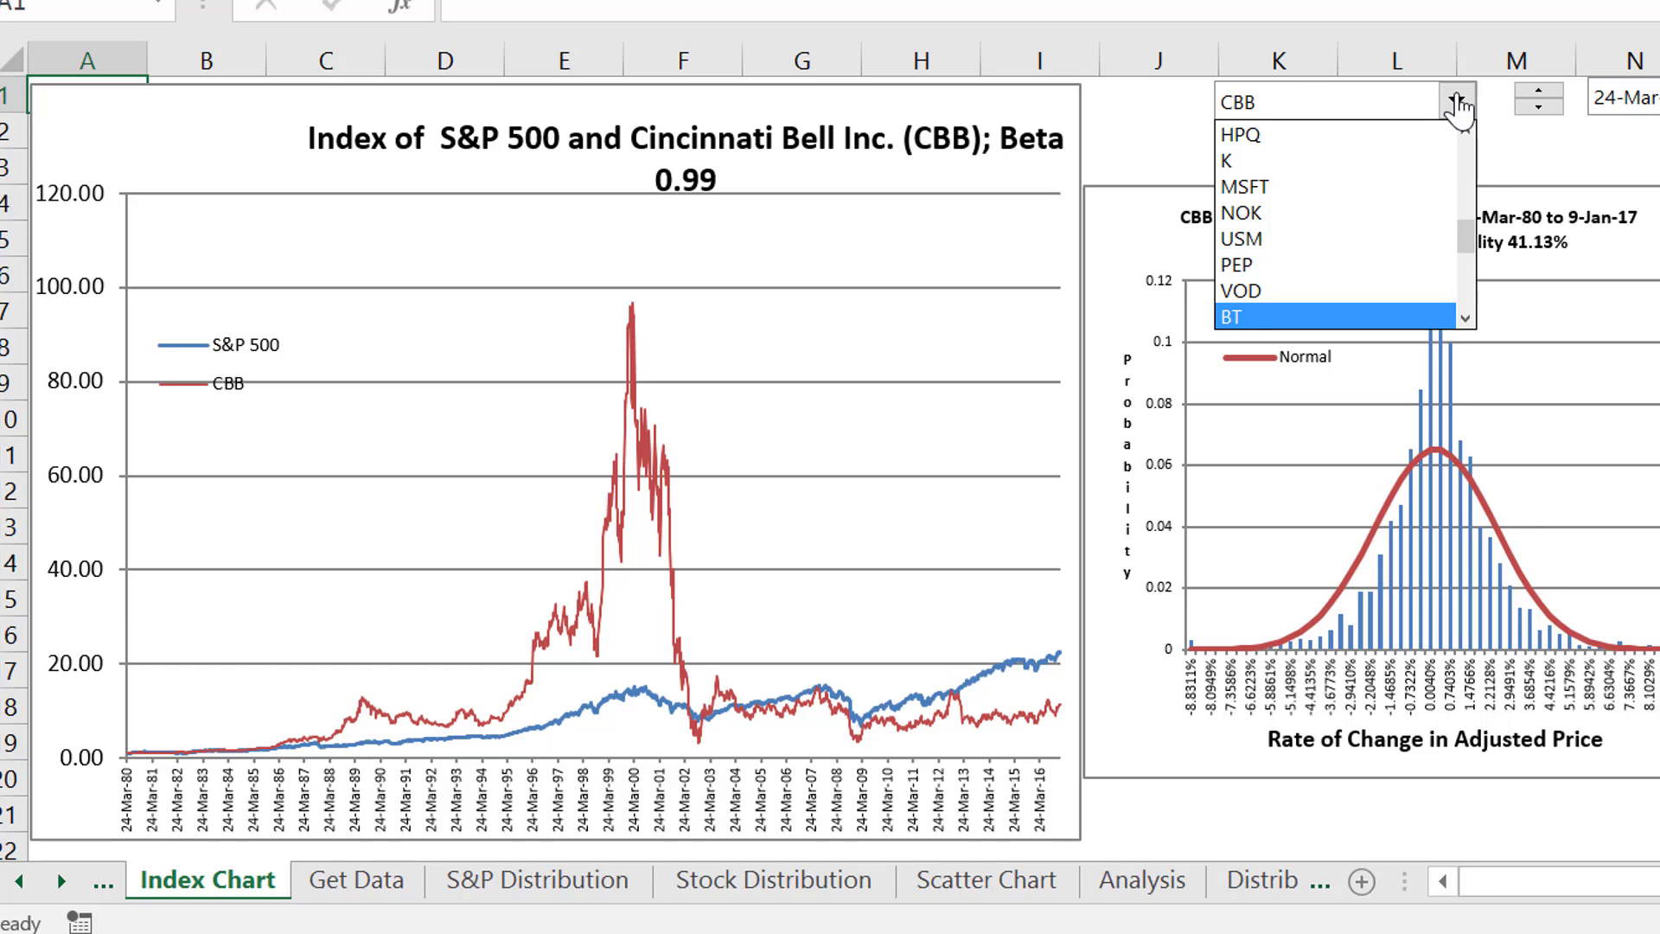
key(Up)
key(Up)
key(Down)
key(Down)
key(Down)
key(Down)
key(Down)
key(Down)
key(Down)
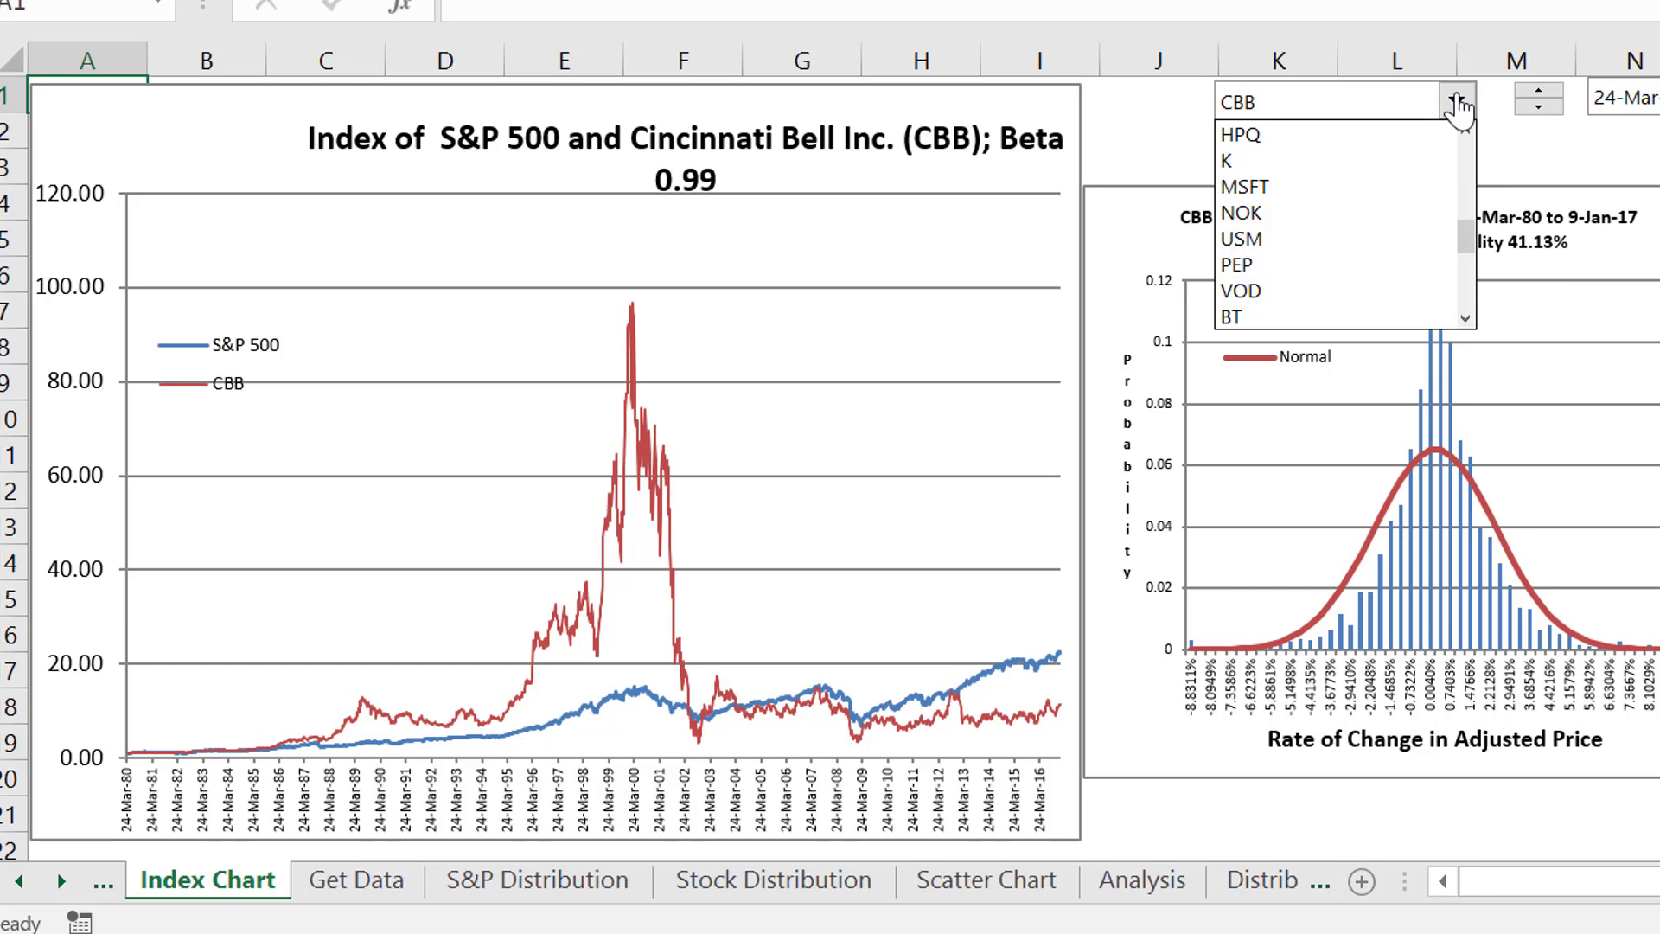
key(Down)
key(Down)
key(Down)
key(Up)
key(Up)
key(Up)
key(Up)
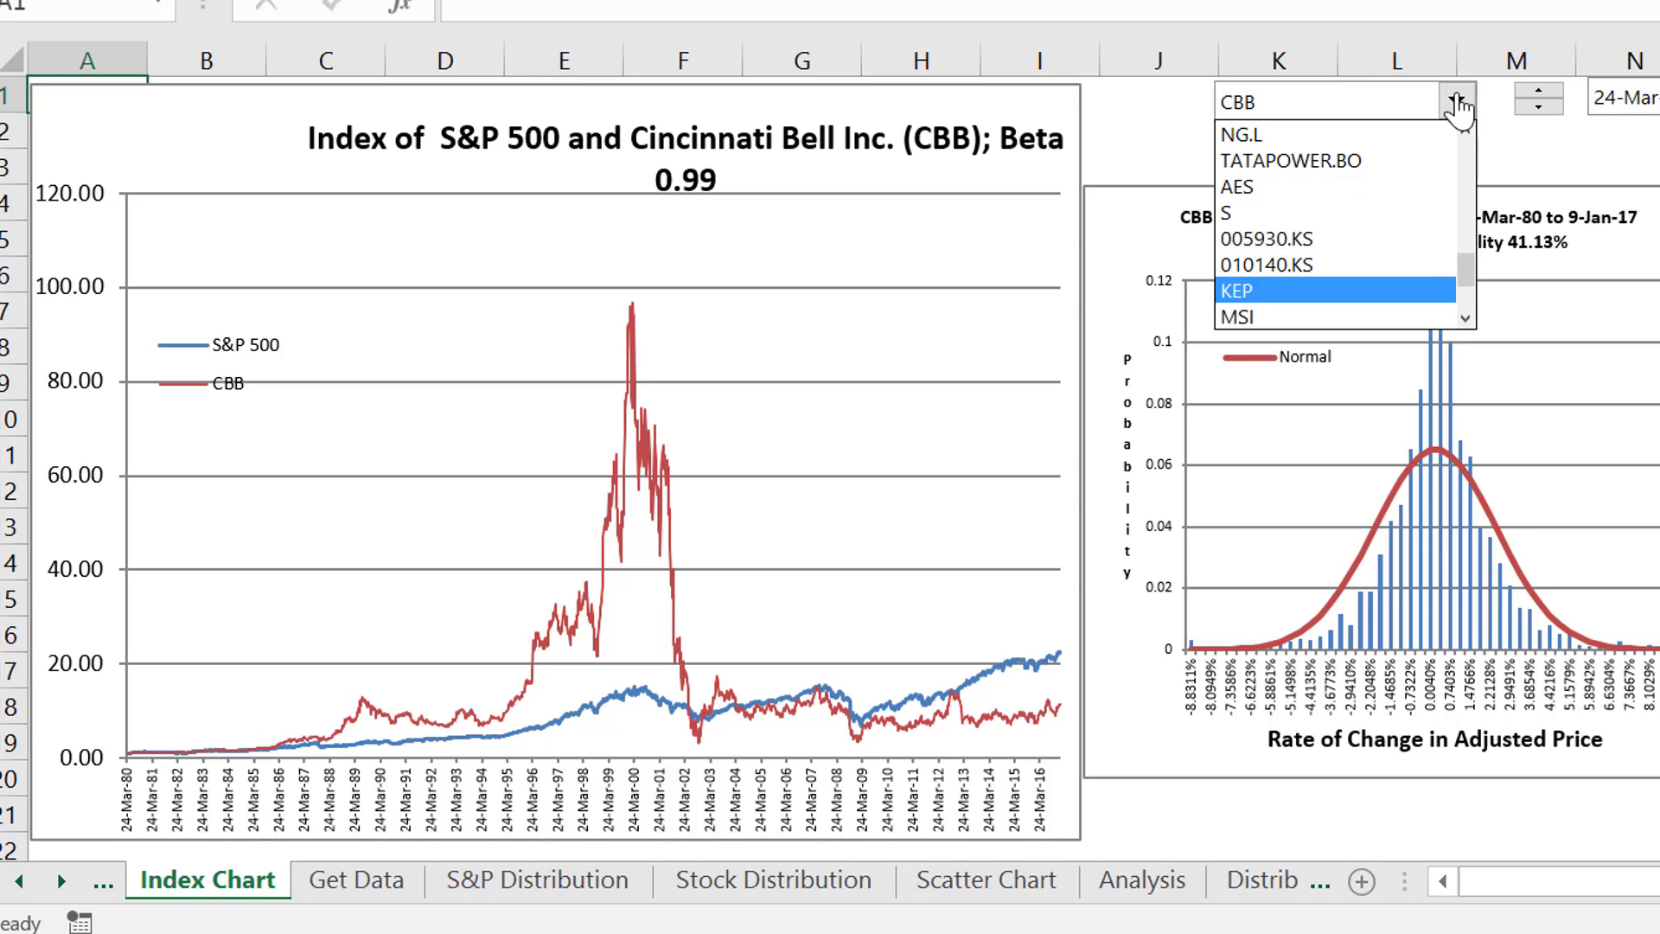
Step: Choose Sprint (S) so the charts rebuild with S peaking near 28 in late 1999
key(Return)
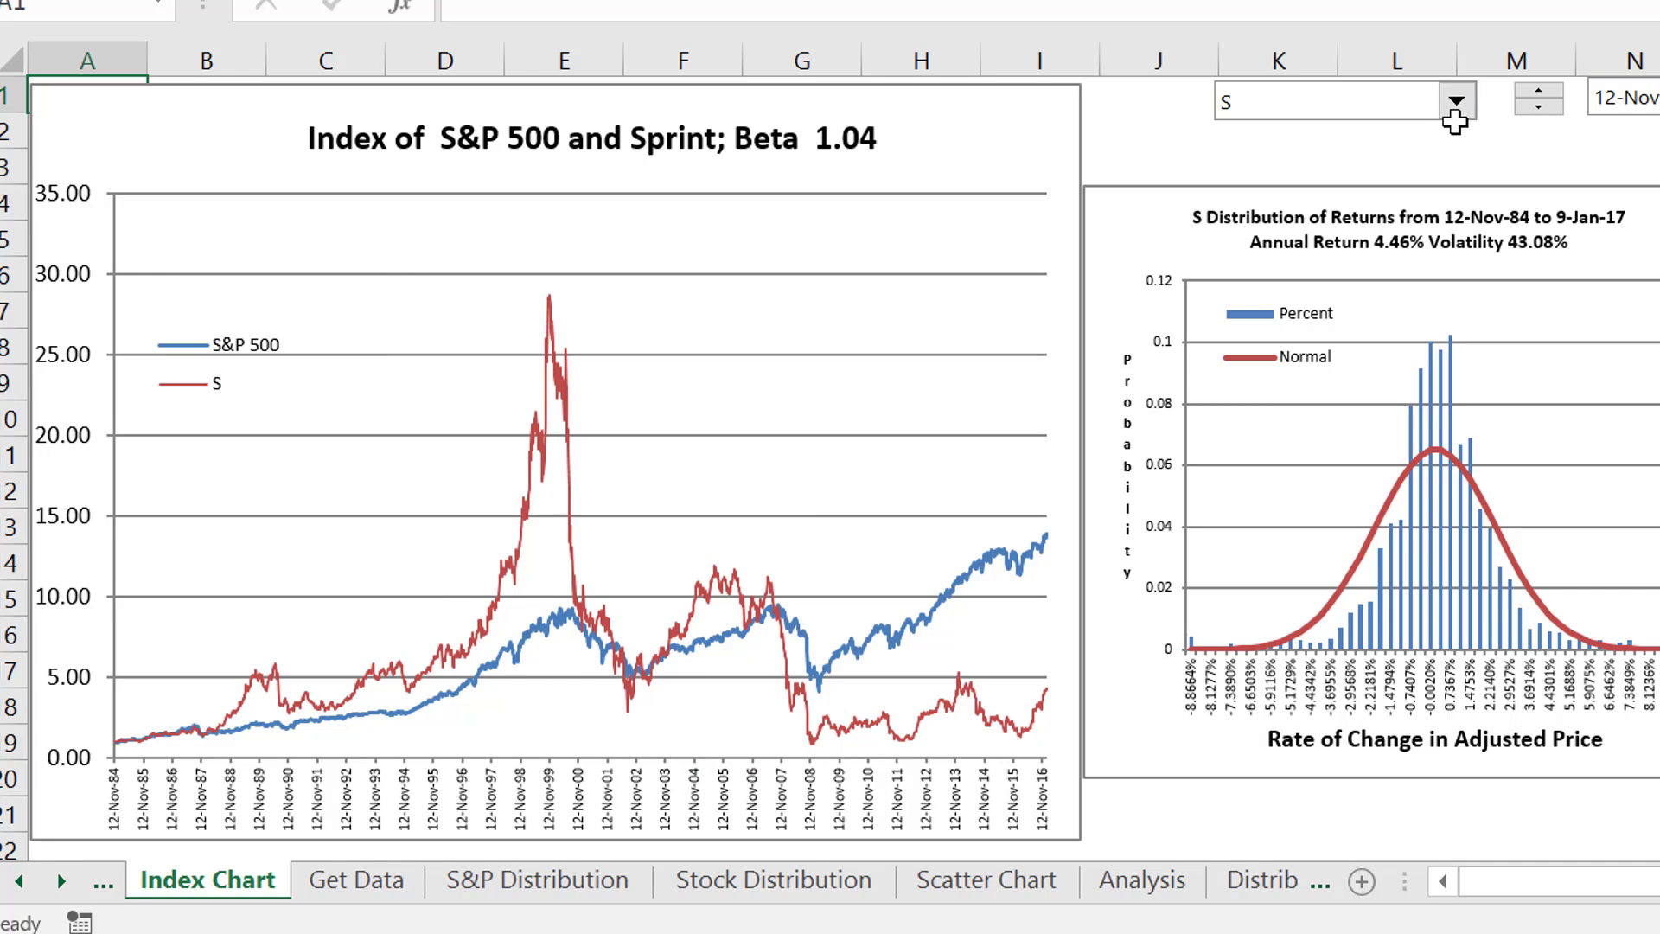
Step: Reopen and close the ticker list so the charts recalculate back to ^GSPC, beta 1.00
click(1455, 104)
key(Up)
key(Up)
key(Up)
key(Up)
click(1456, 103)
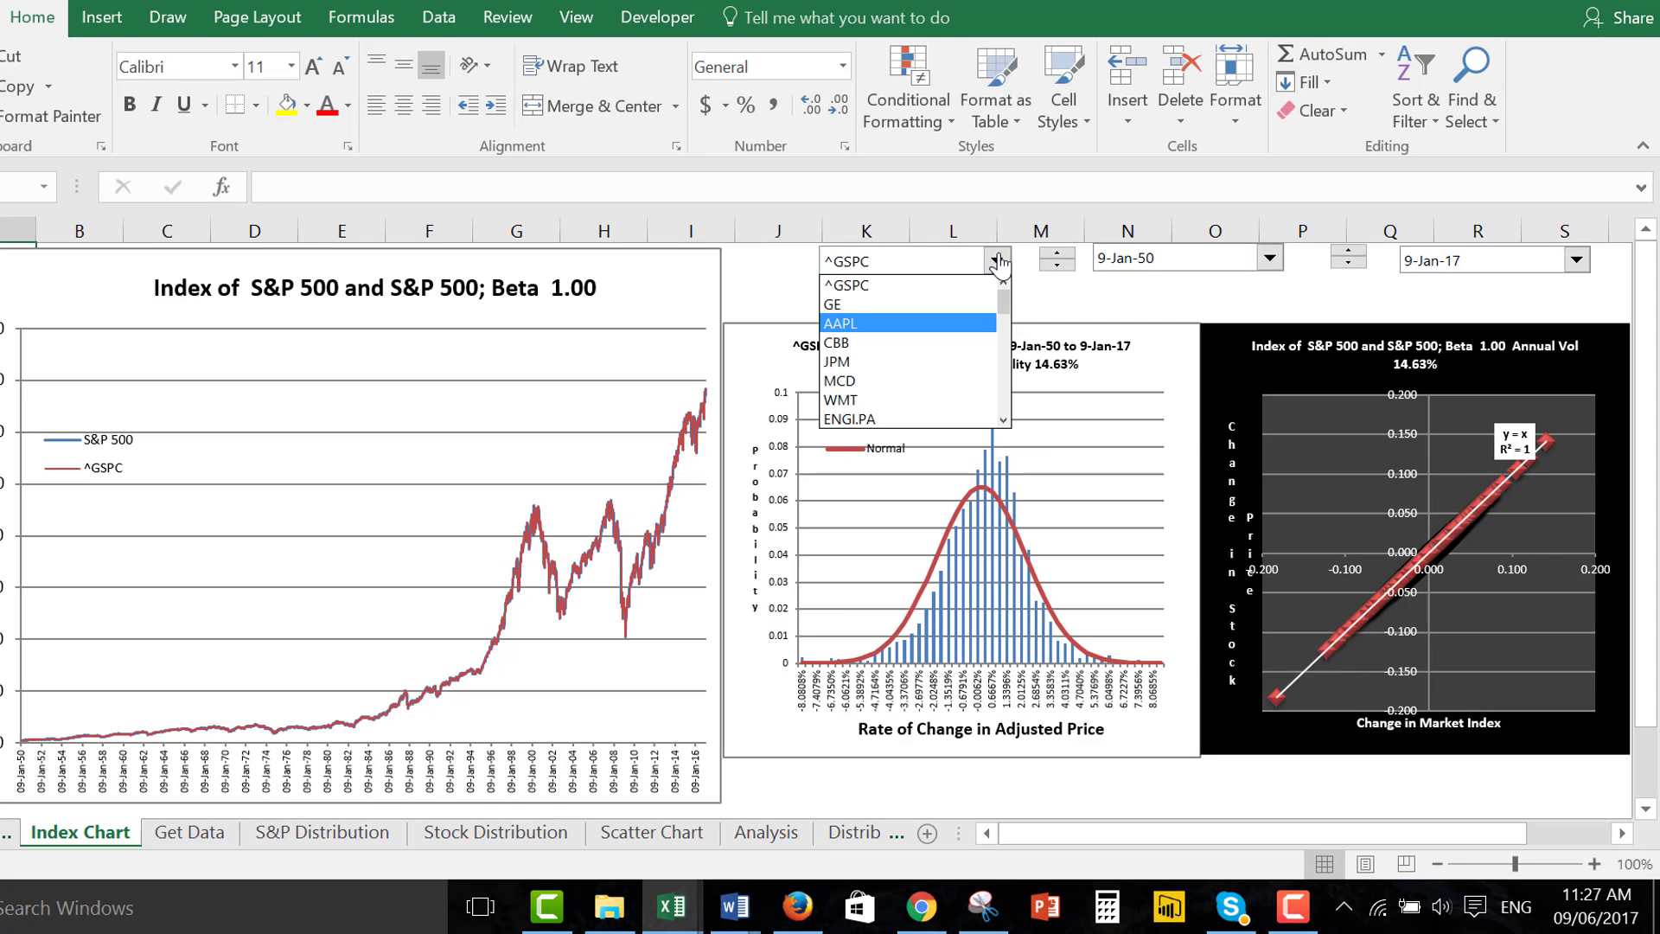
Step: Chart AAPL, then reopen the ticker list and move to another symbol to redraw
key(Return)
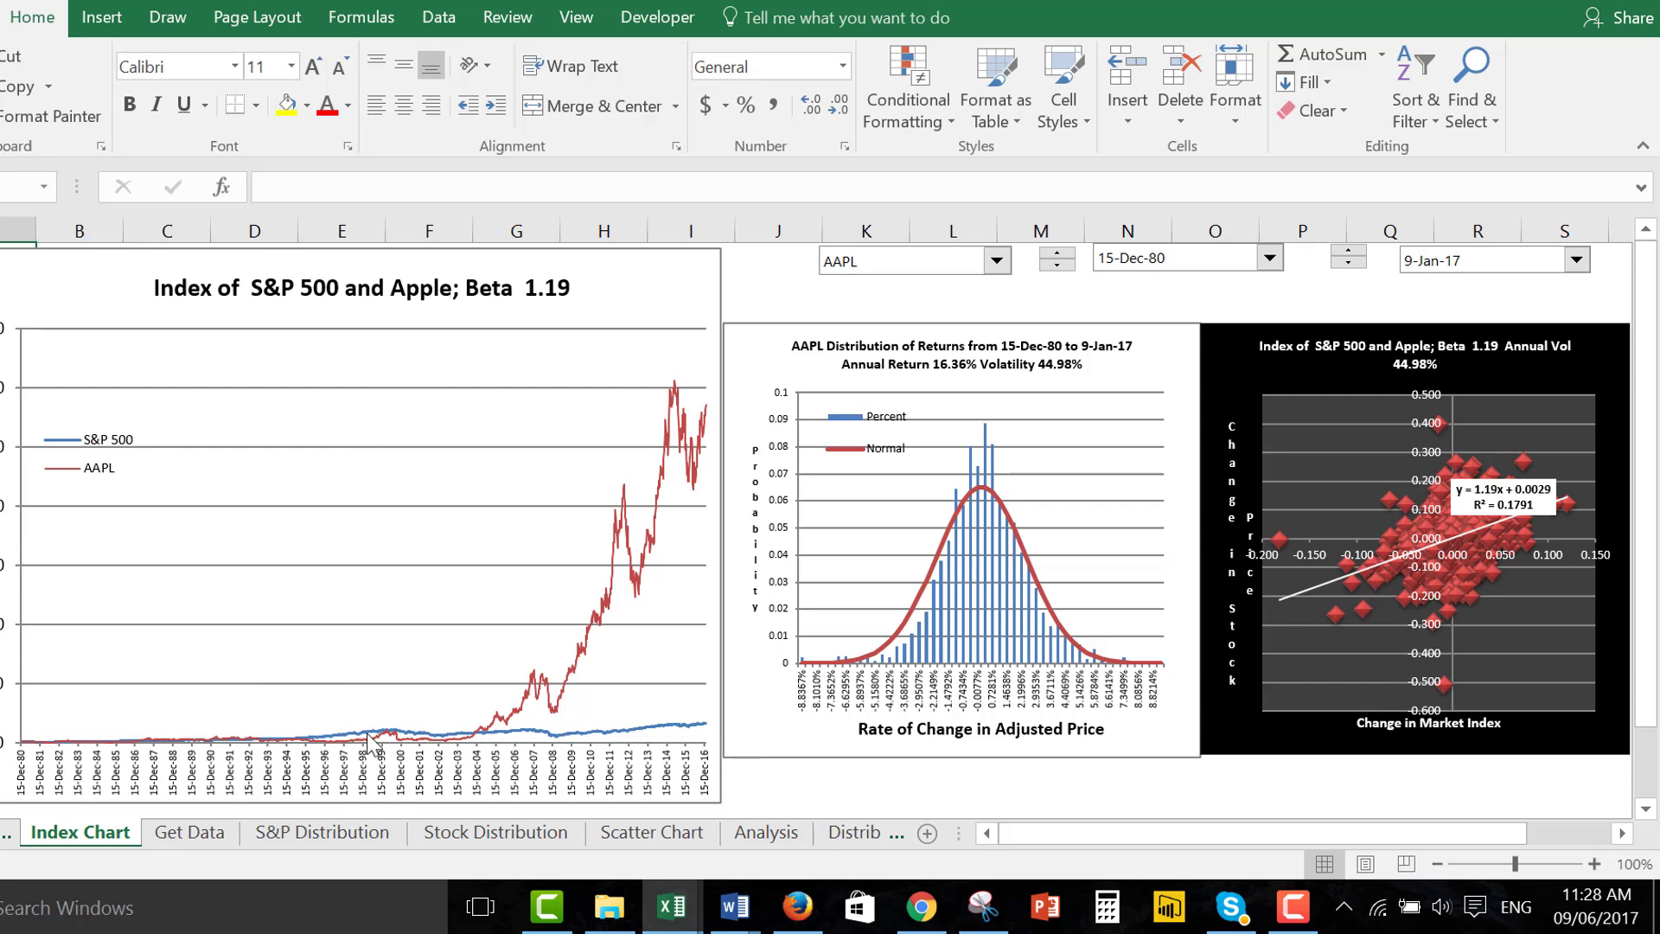
mouse_move(370, 741)
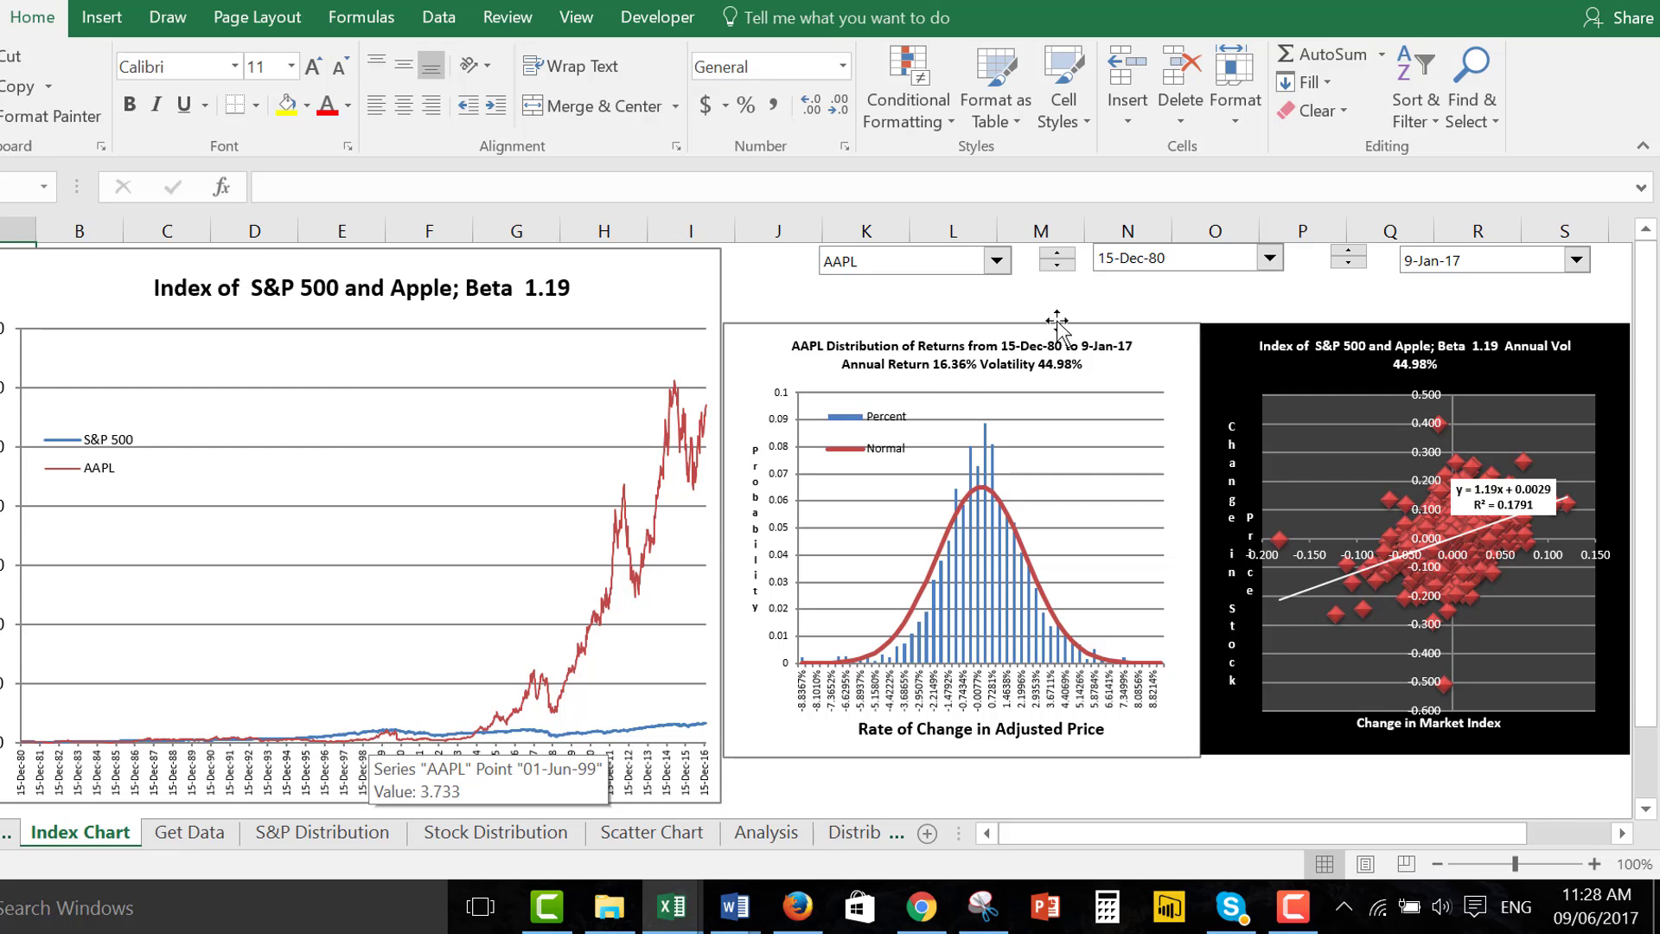
click(998, 261)
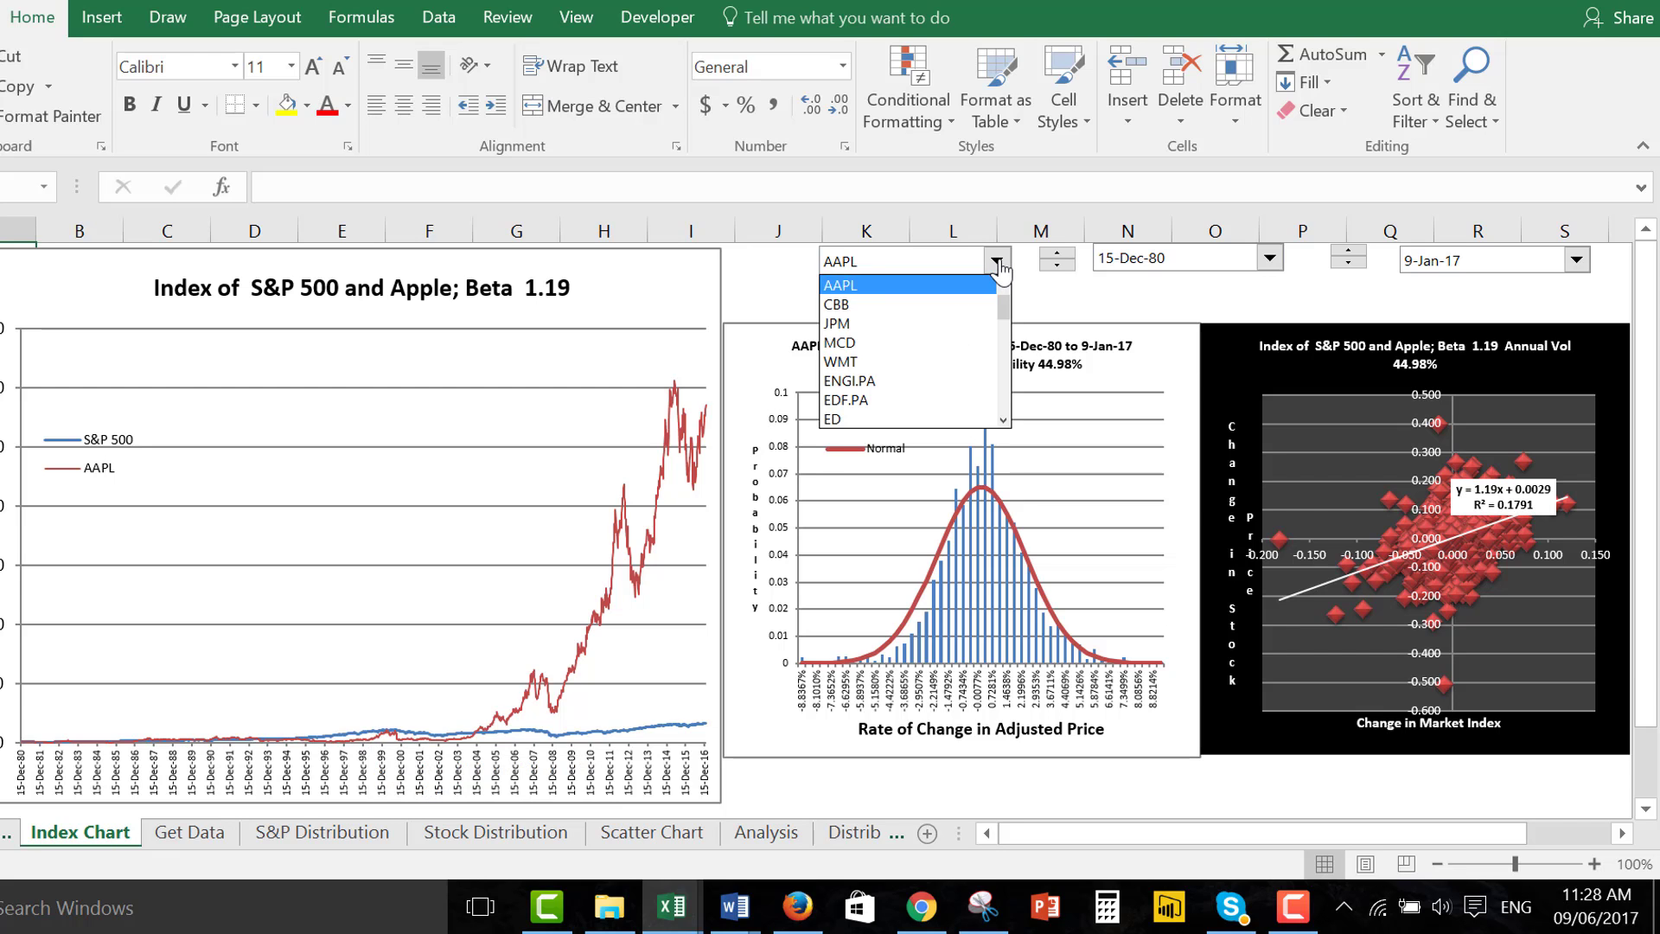
key(Down)
key(Escape)
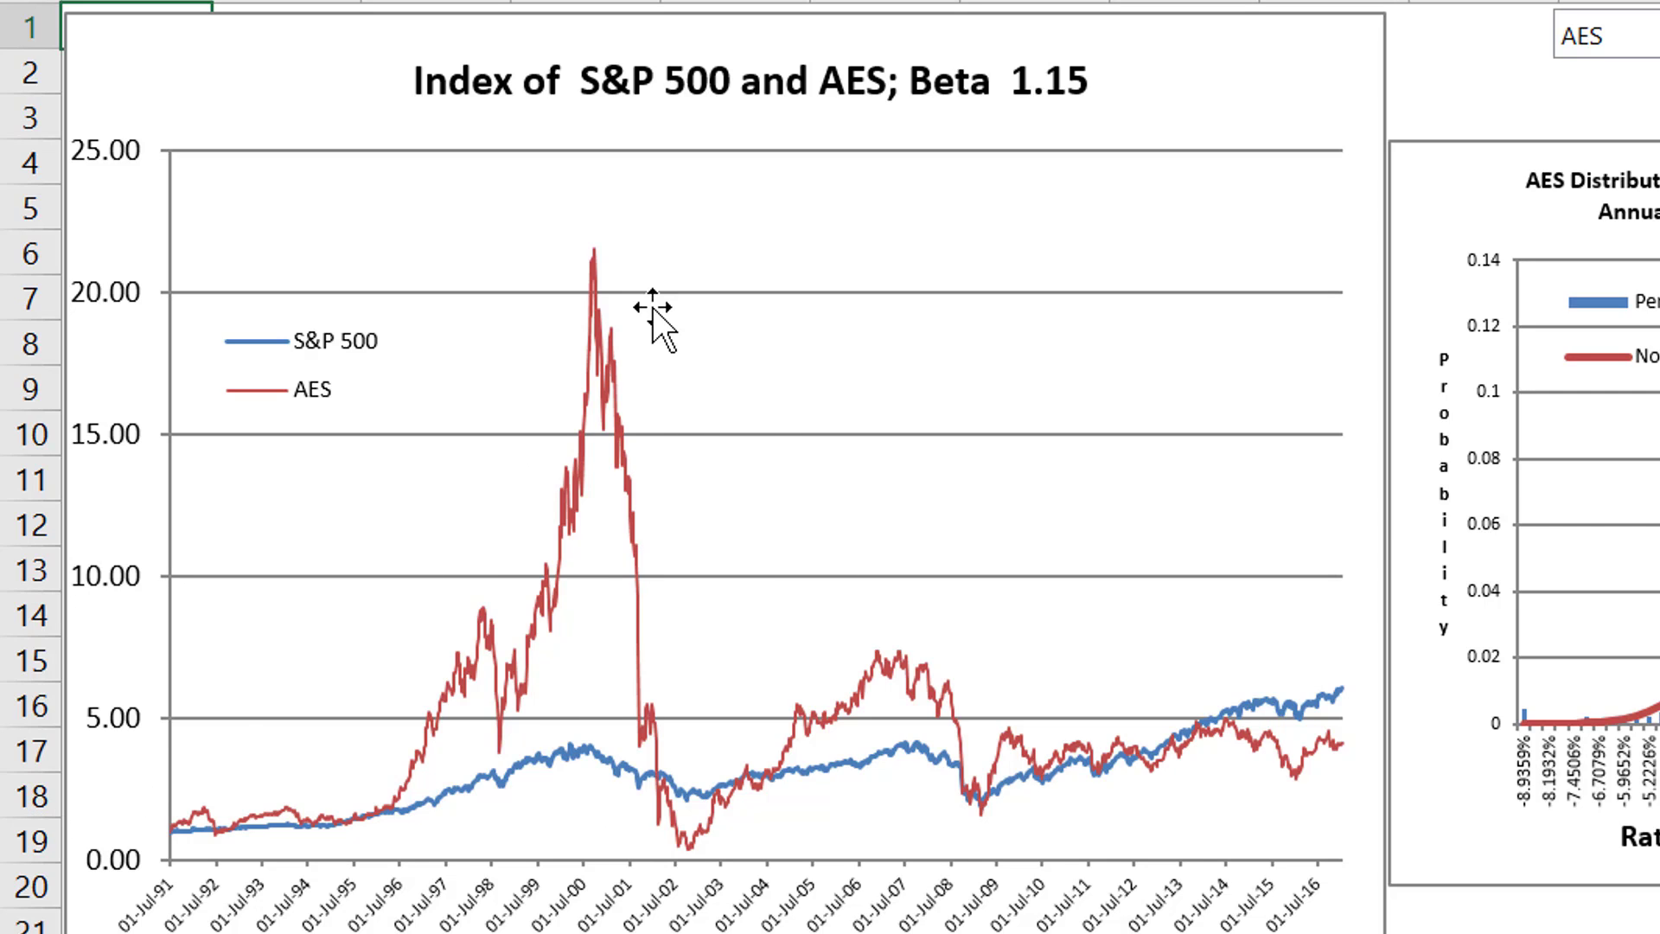
Step: Open the ticker list and browse past KEP and 010140.KS to FOE
key(alt+Down)
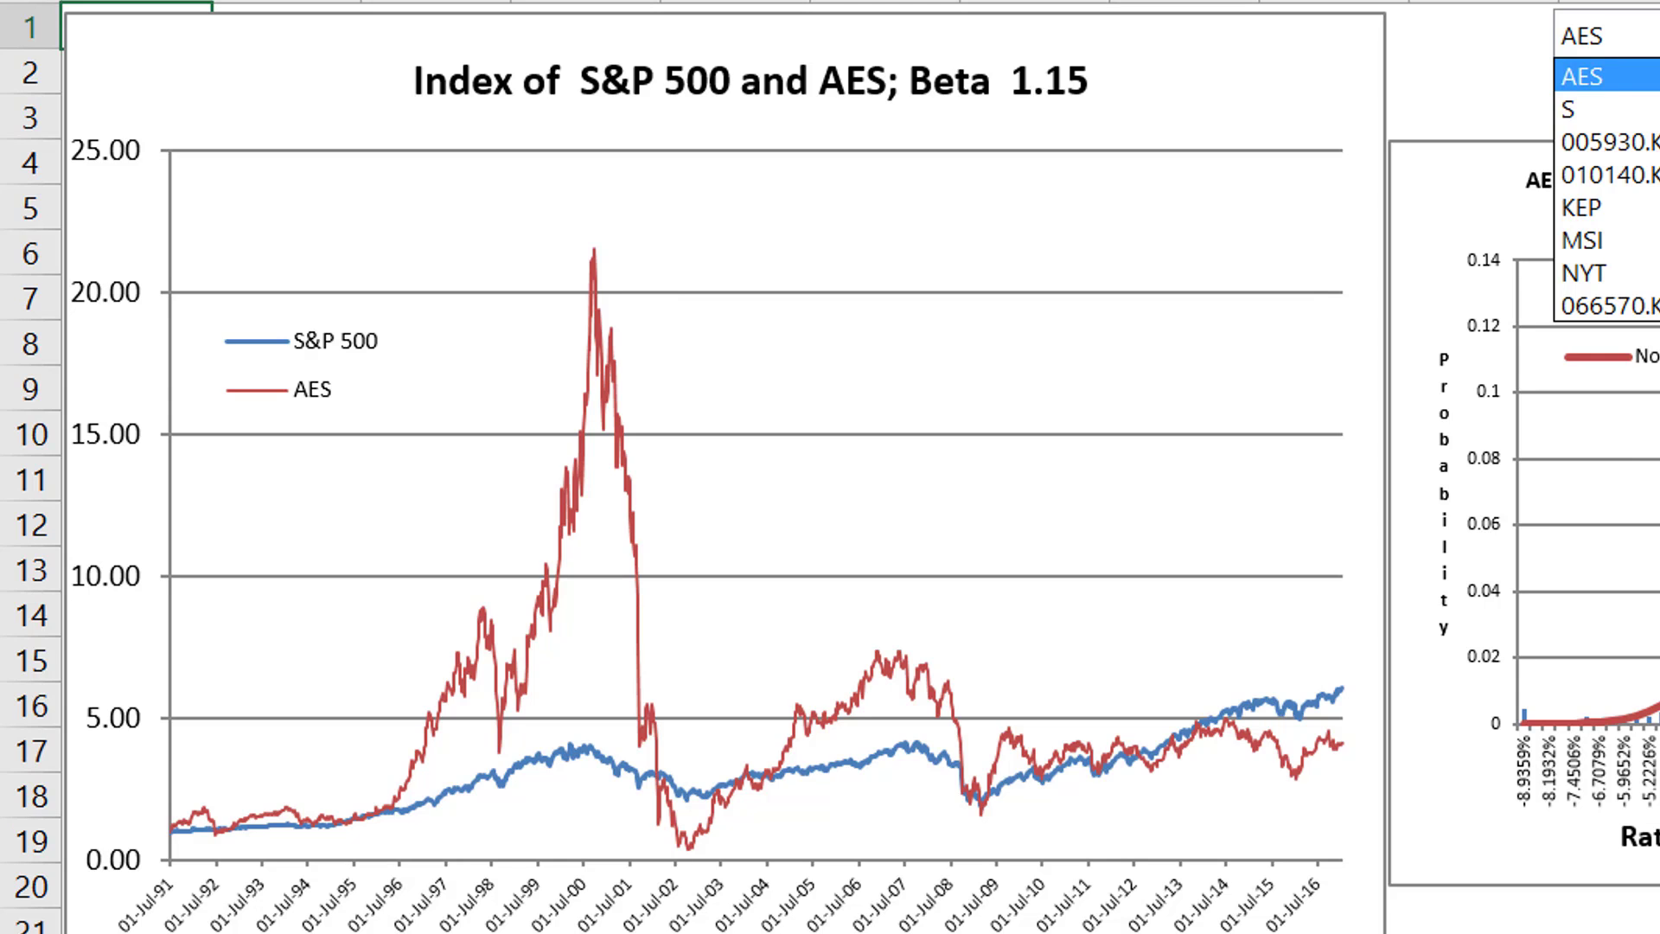
key(Down)
key(Down)
key(Down)
key(Down)
key(Up)
key(Down)
key(Down)
key(Down)
key(Down)
key(Down)
key(Down)
key(Down)
key(Down)
key(Down)
key(Down)
key(Down)
key(Down)
key(Down)
key(Down)
key(Down)
key(Down)
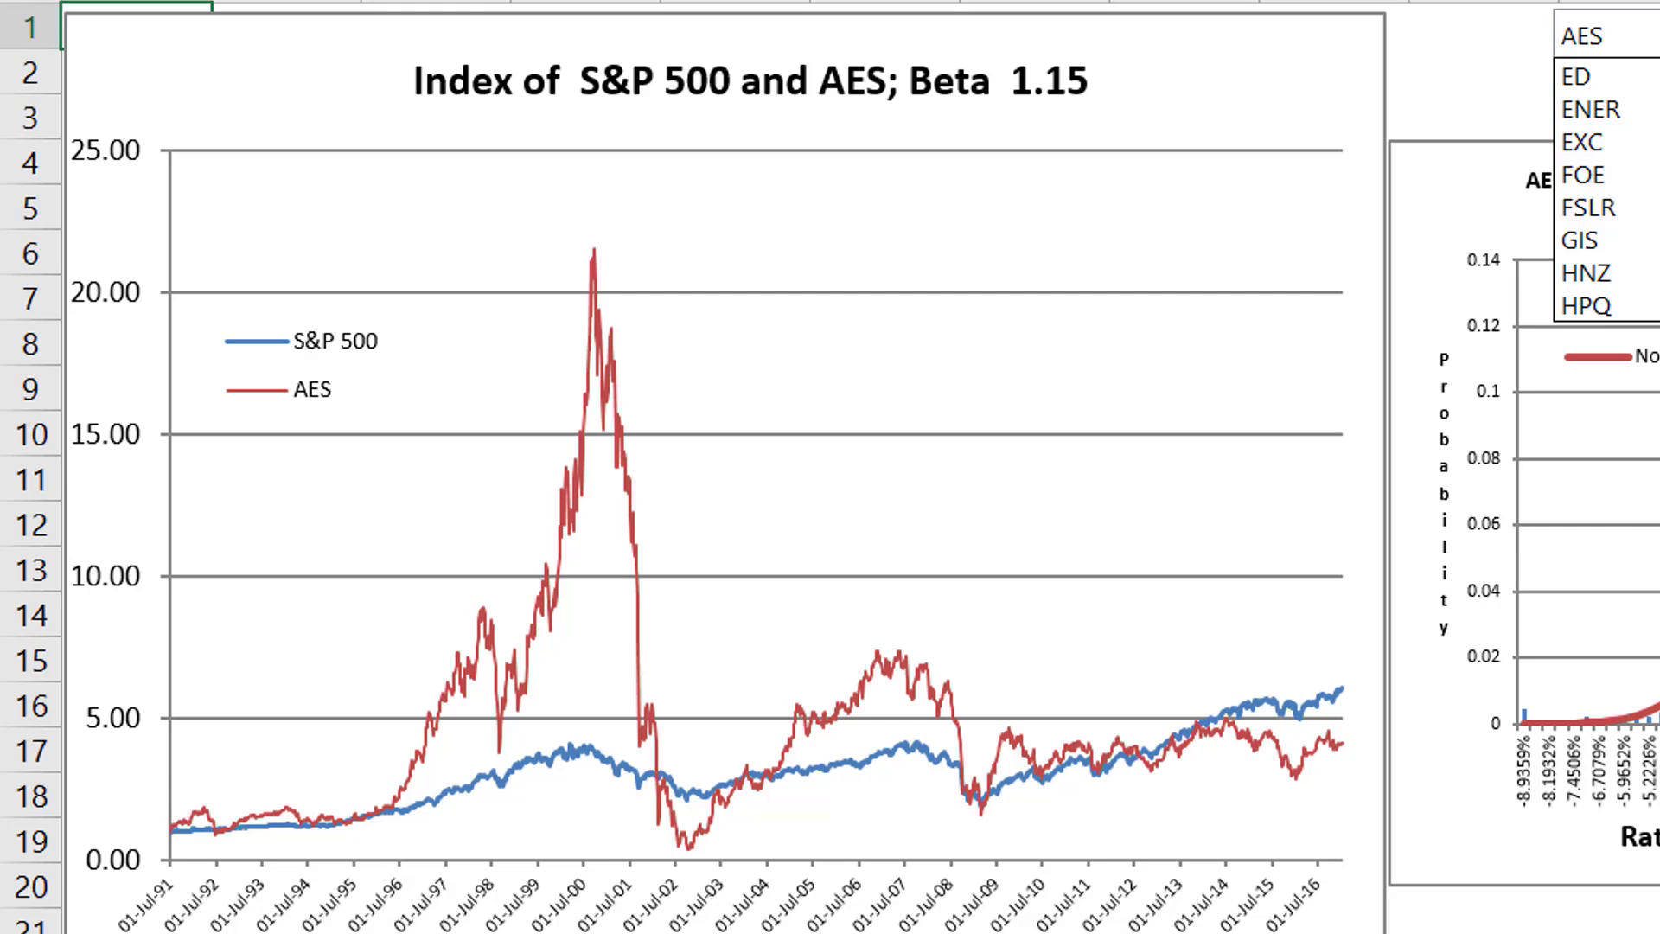
Step: Enter FSLR as the ticker to chart First Solar against the S&P 500, beta 1.72
key(Escape)
text(FSLR)
key(Return)
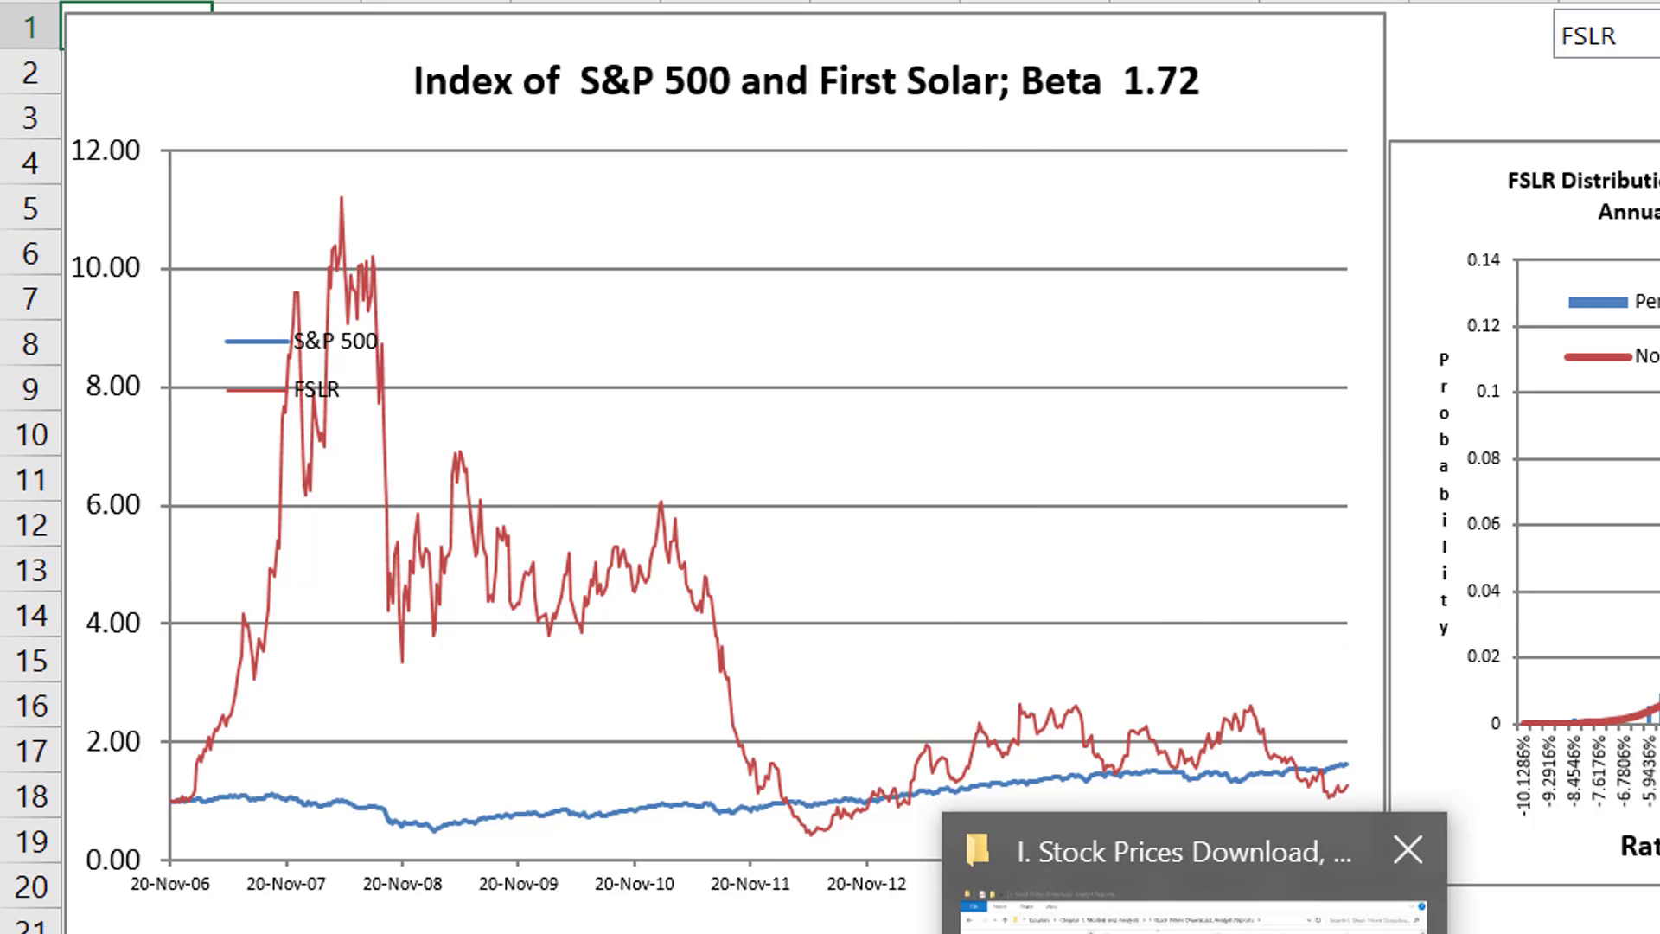
Step: Open 1a. Stock Price World Indicies.xlsm from the Stock Prices Download folder and return to Excel
click(1193, 908)
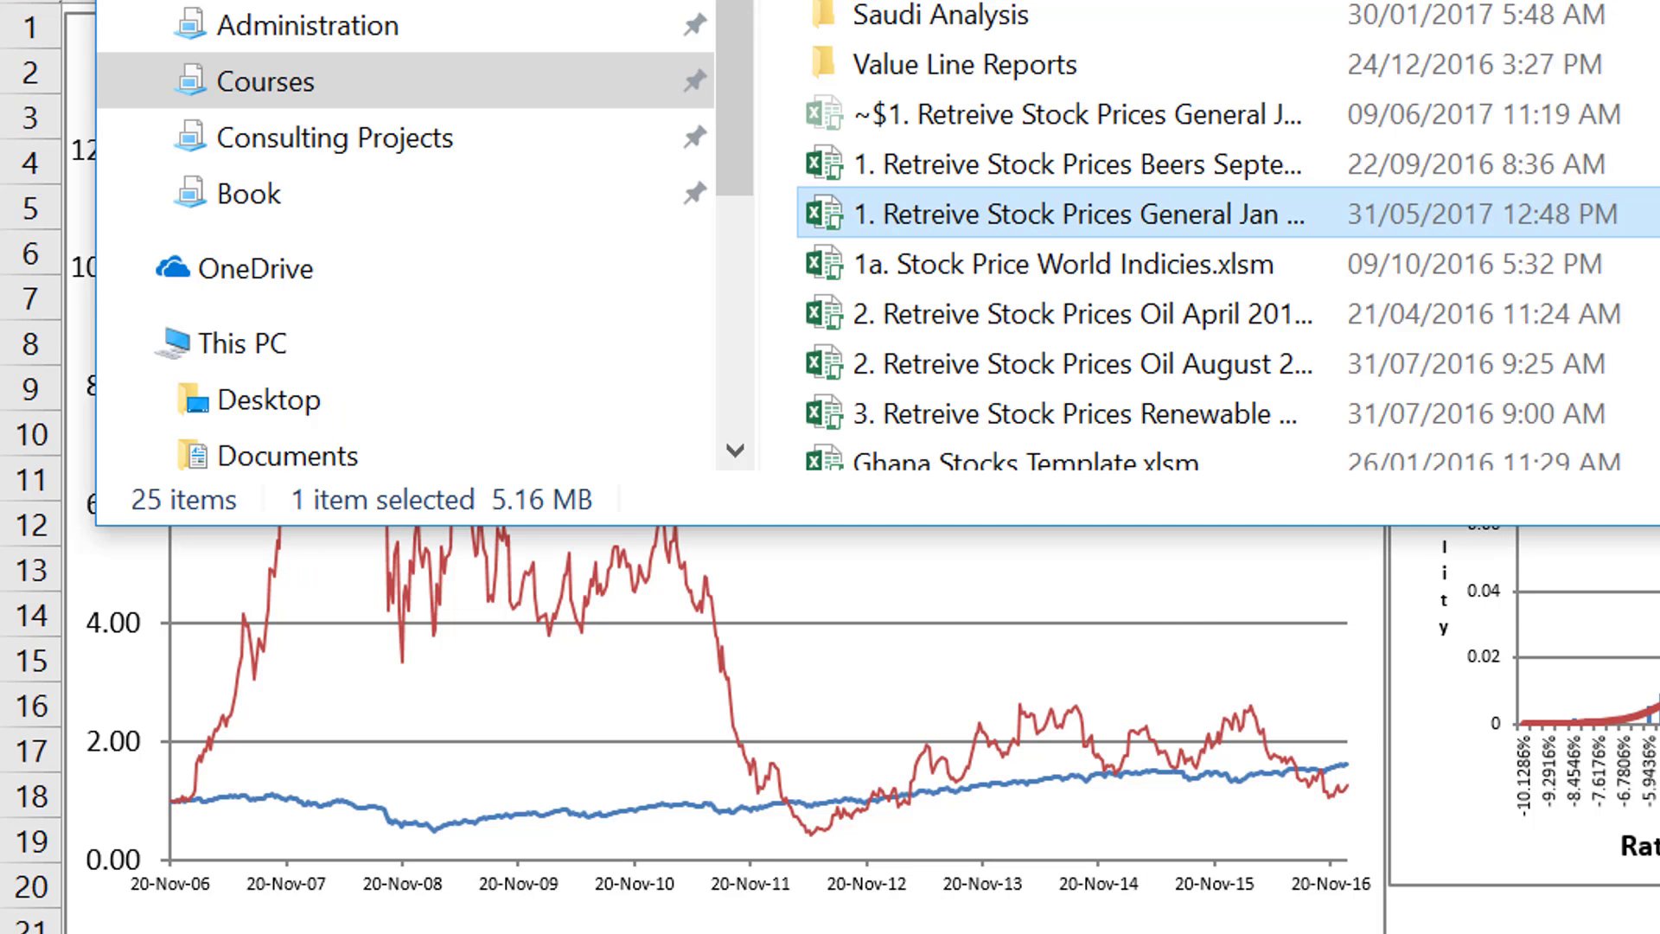
click(1020, 275)
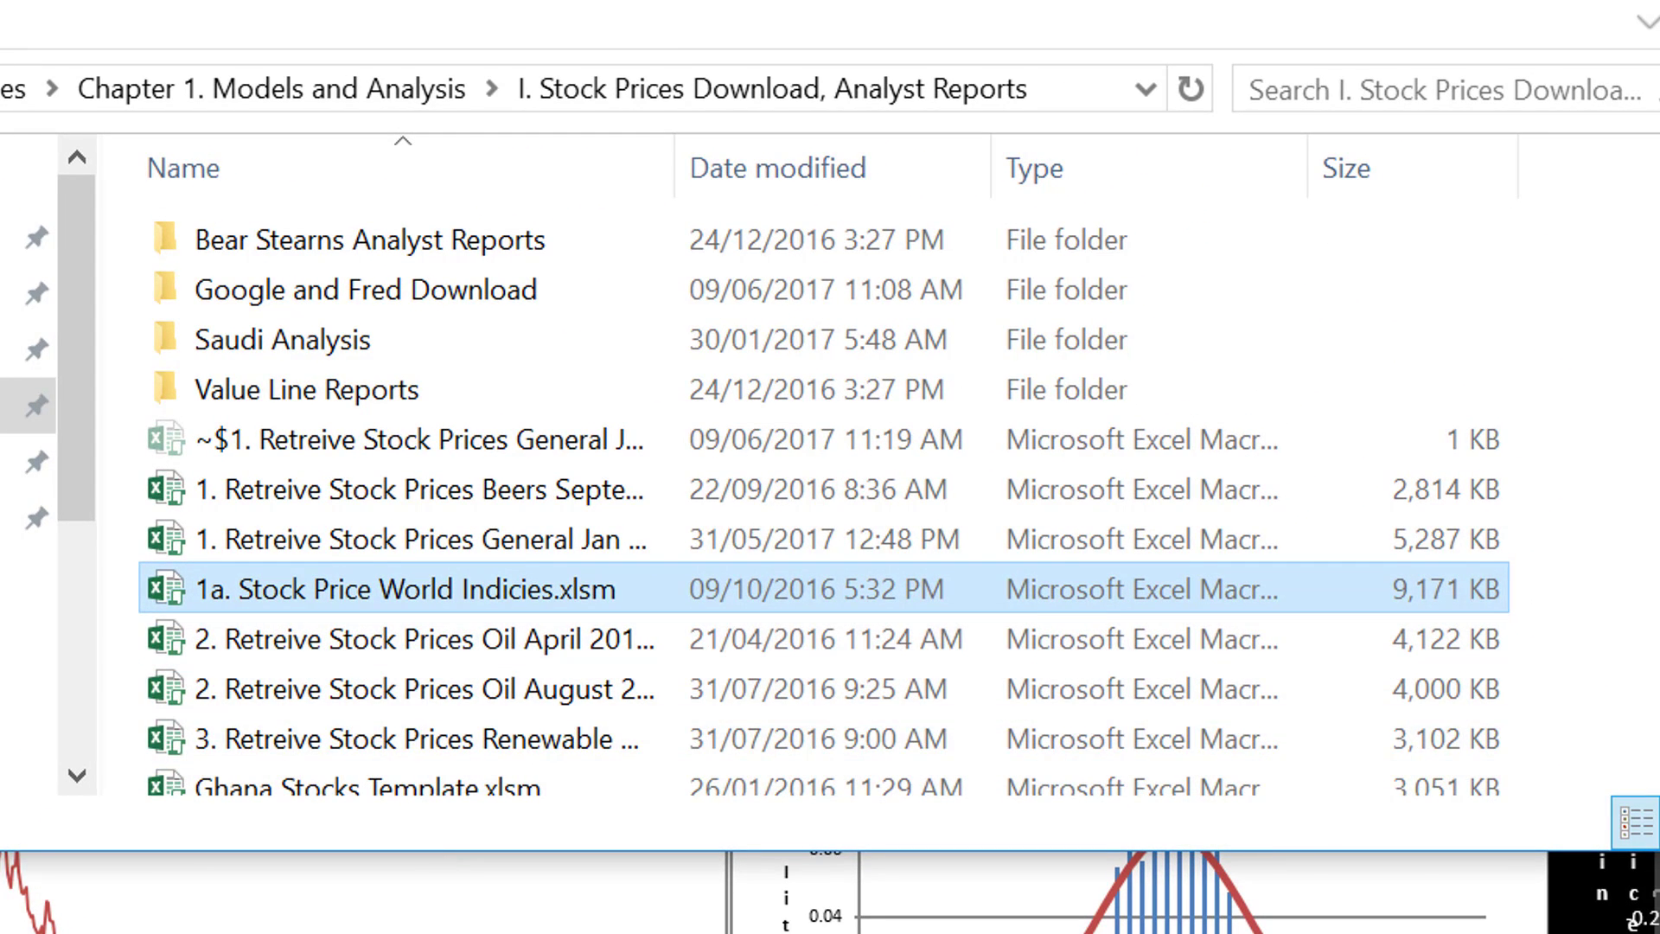
key(Return)
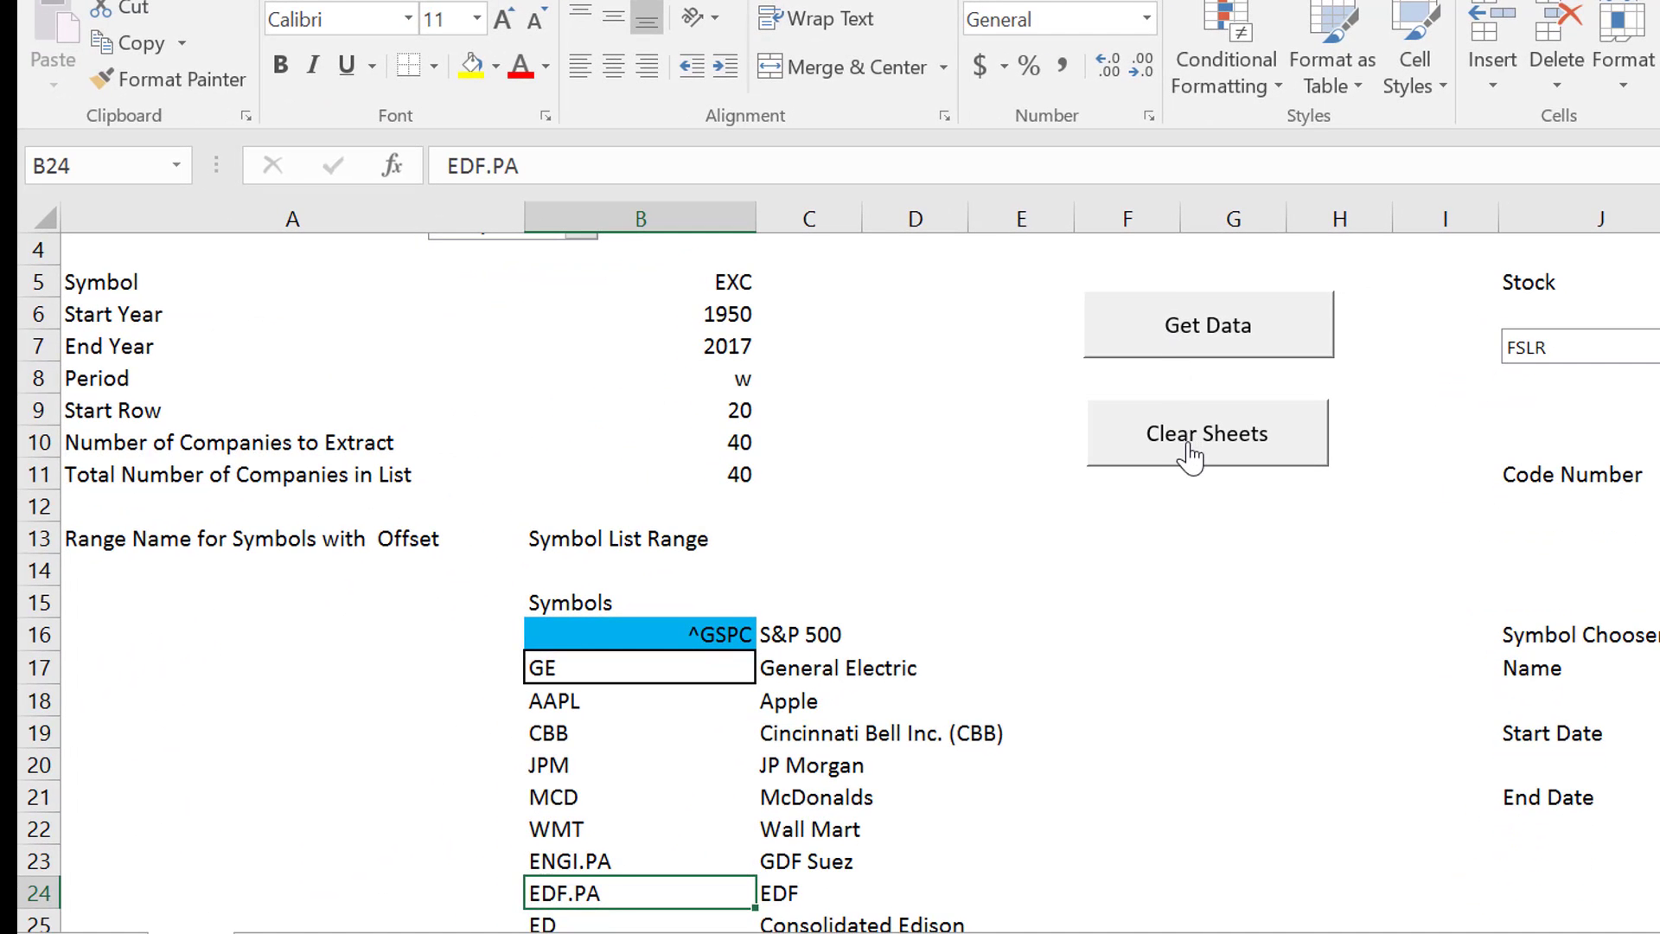
Step: Cut the Clear Sheets and Get Data macro buttons off the Menu sheet
click(955, 278)
key(Up)
key(Up)
key(Up)
key(Up)
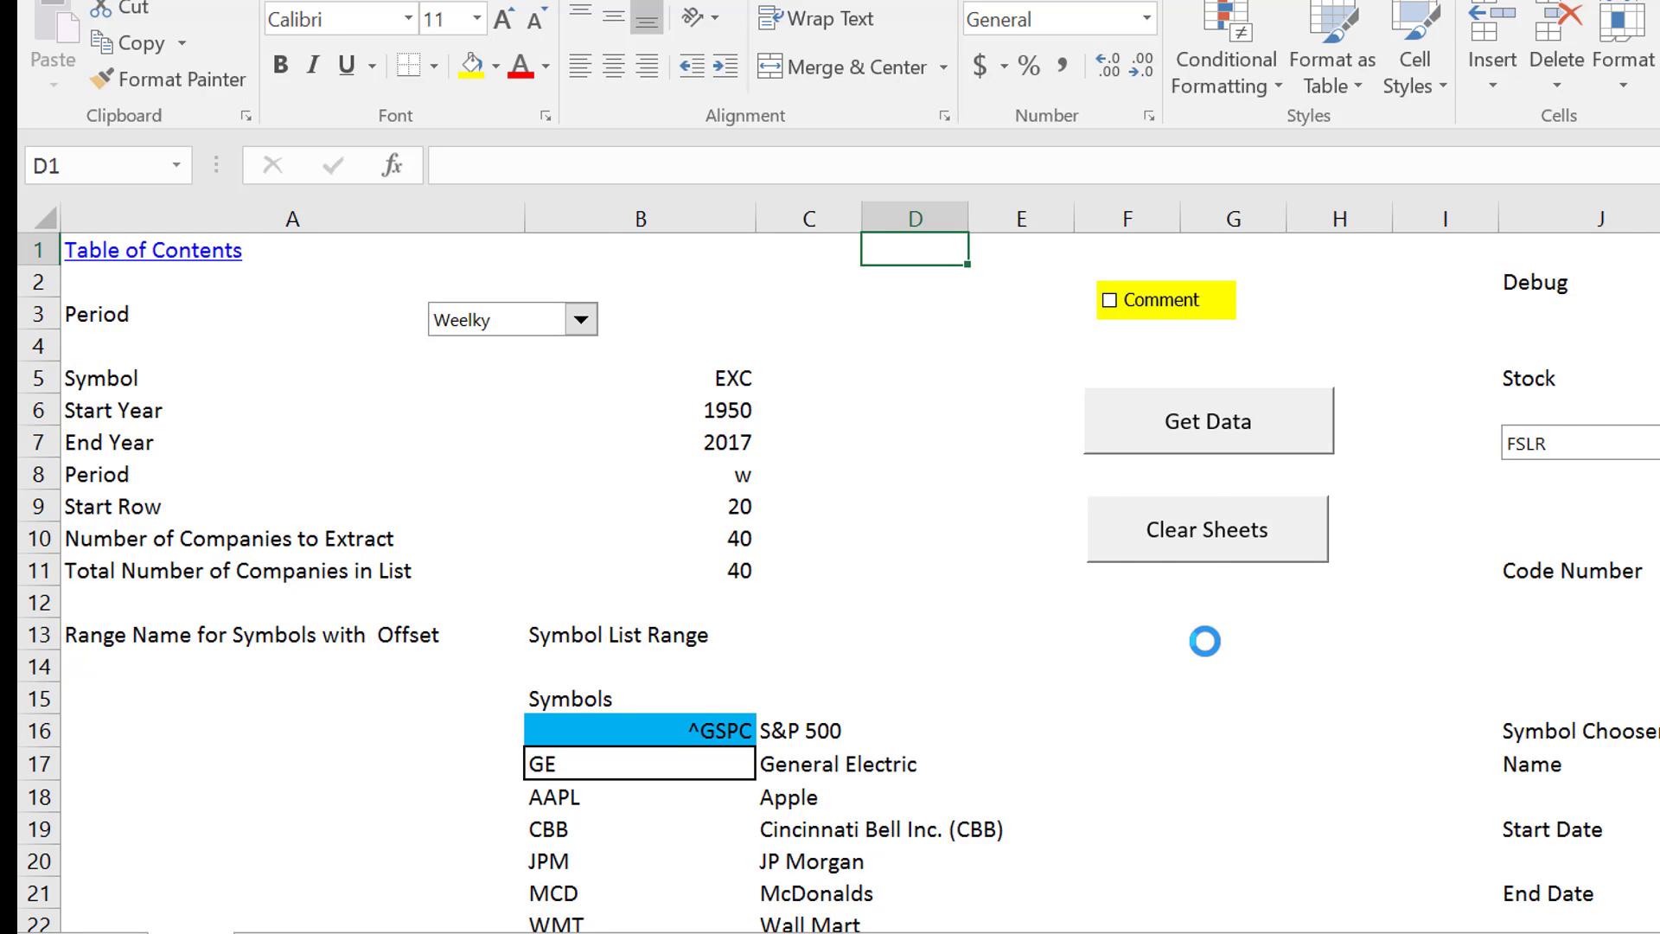
right_click(1176, 541)
click(1209, 562)
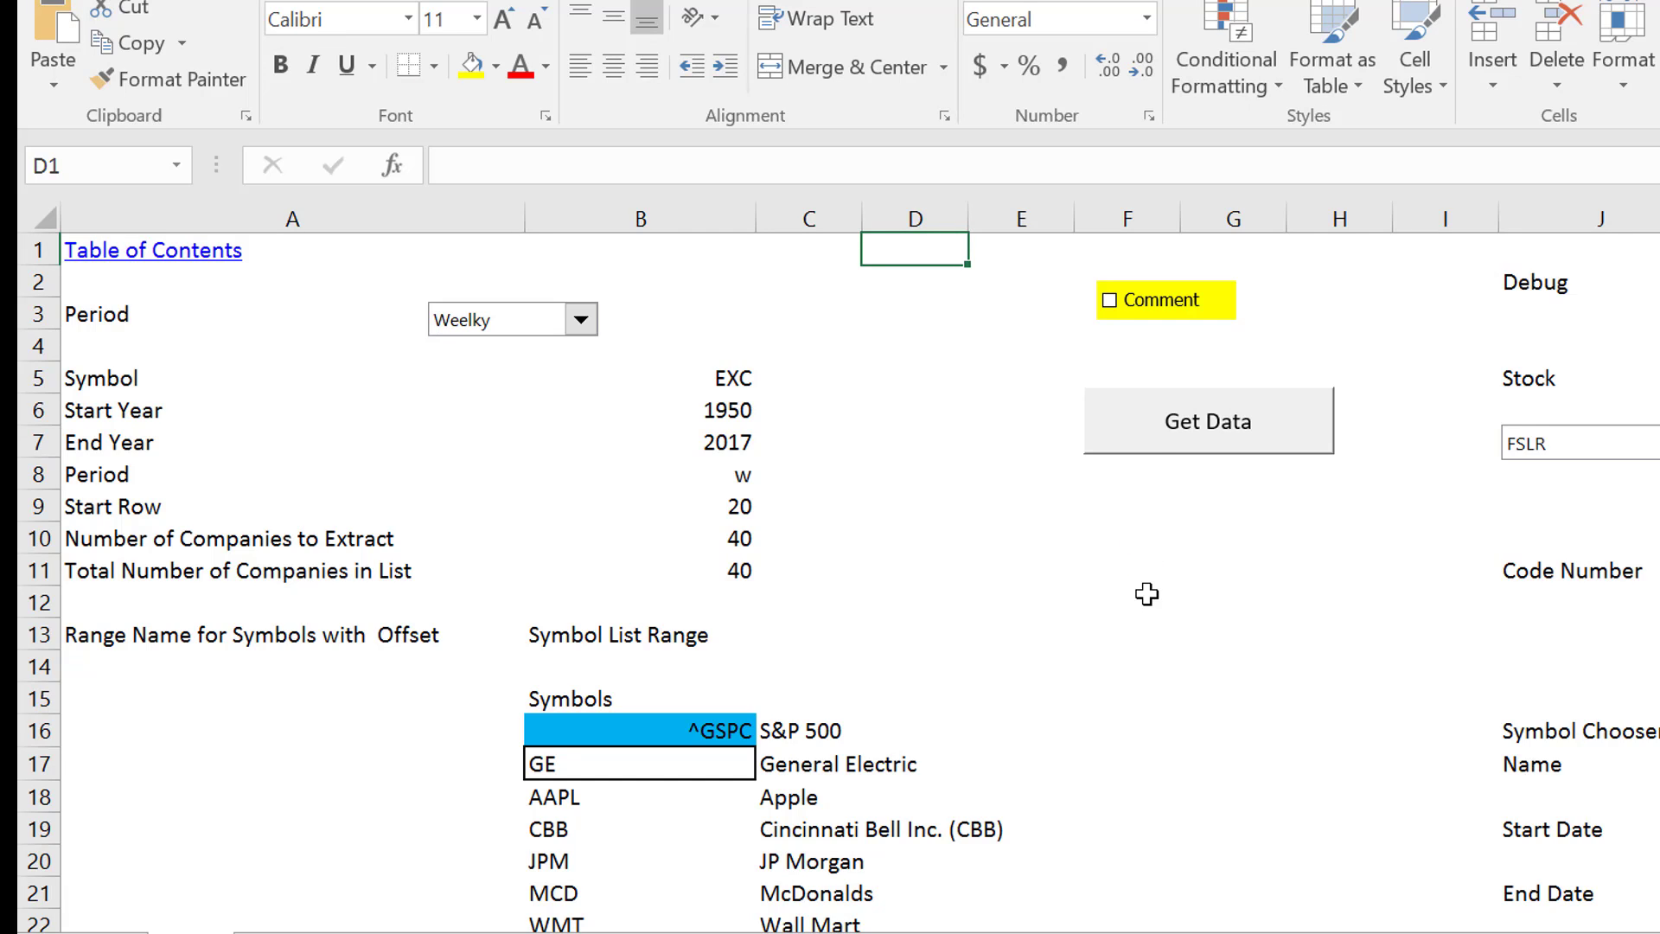
right_click(1167, 449)
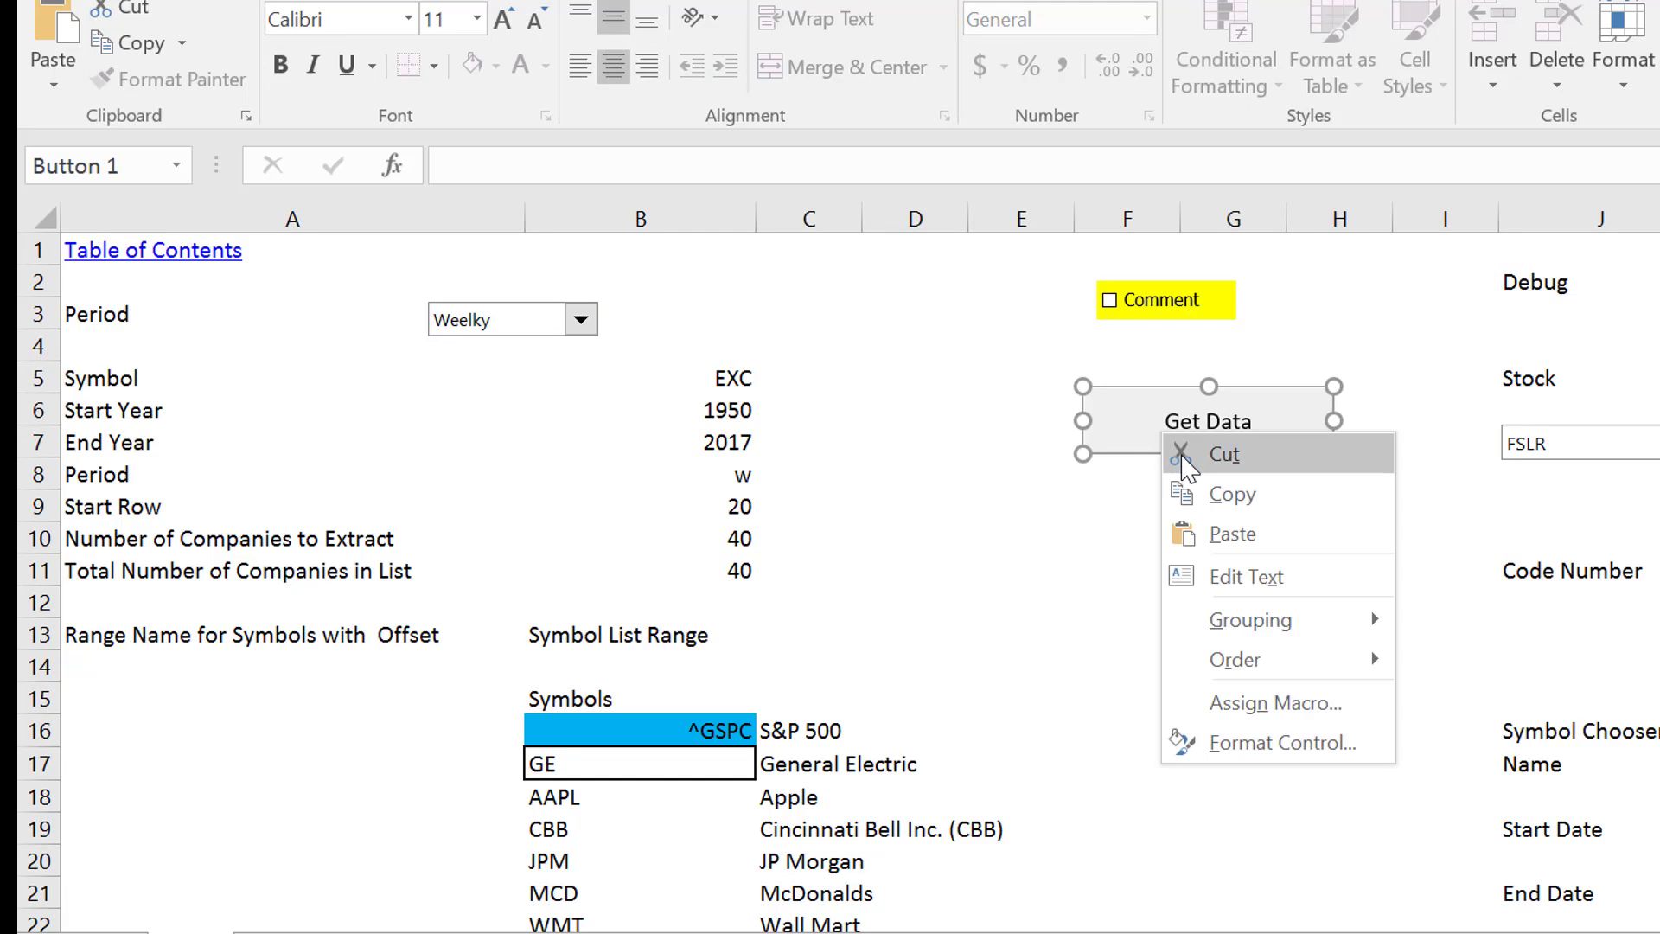
click(1182, 454)
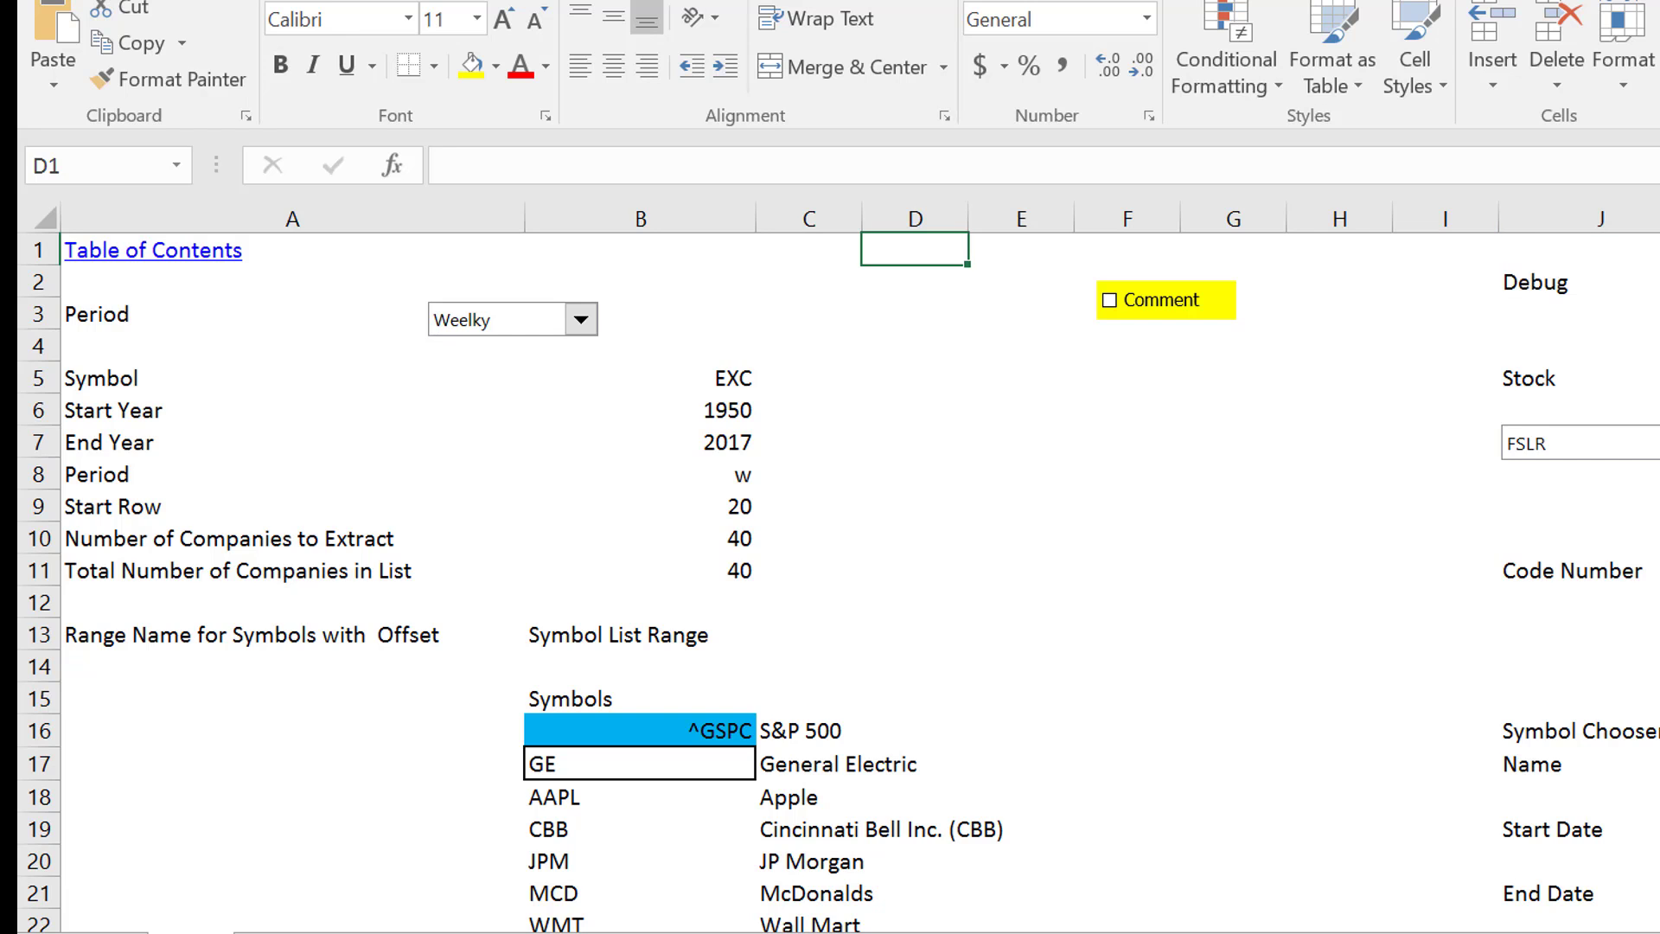
Step: On the Yahoo and Google sheet, view and highlight the read_test macro behind the URL Test button
key(alt+Tab)
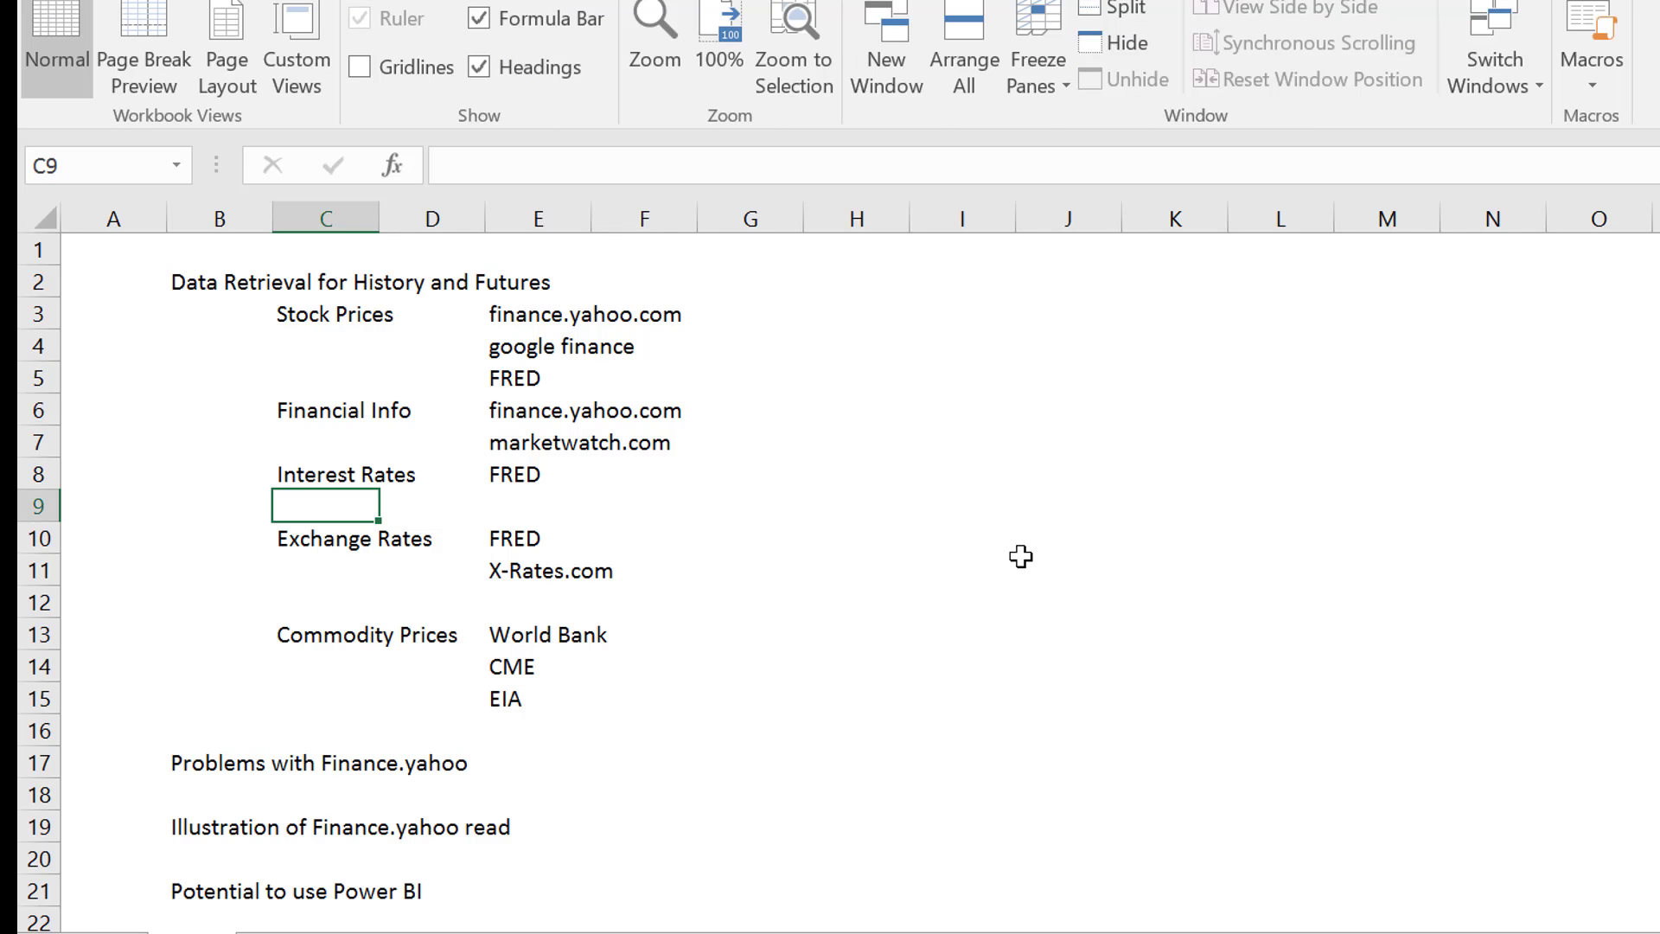
key(ctrl+Page_Down)
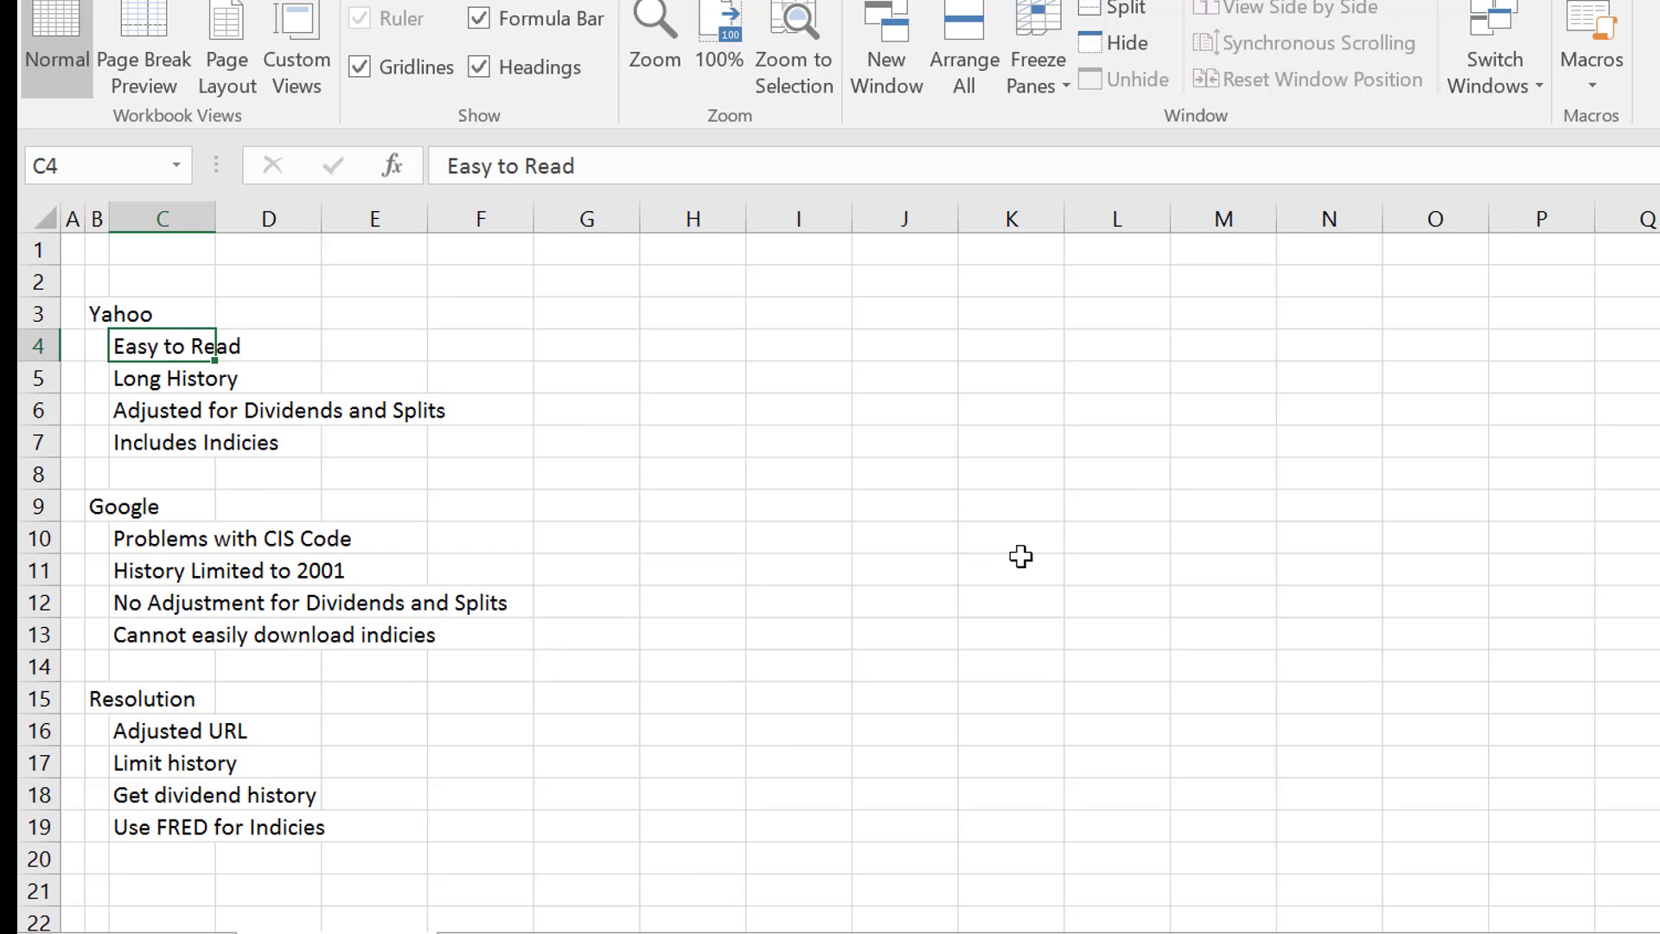
key(ctrl+Page_Down)
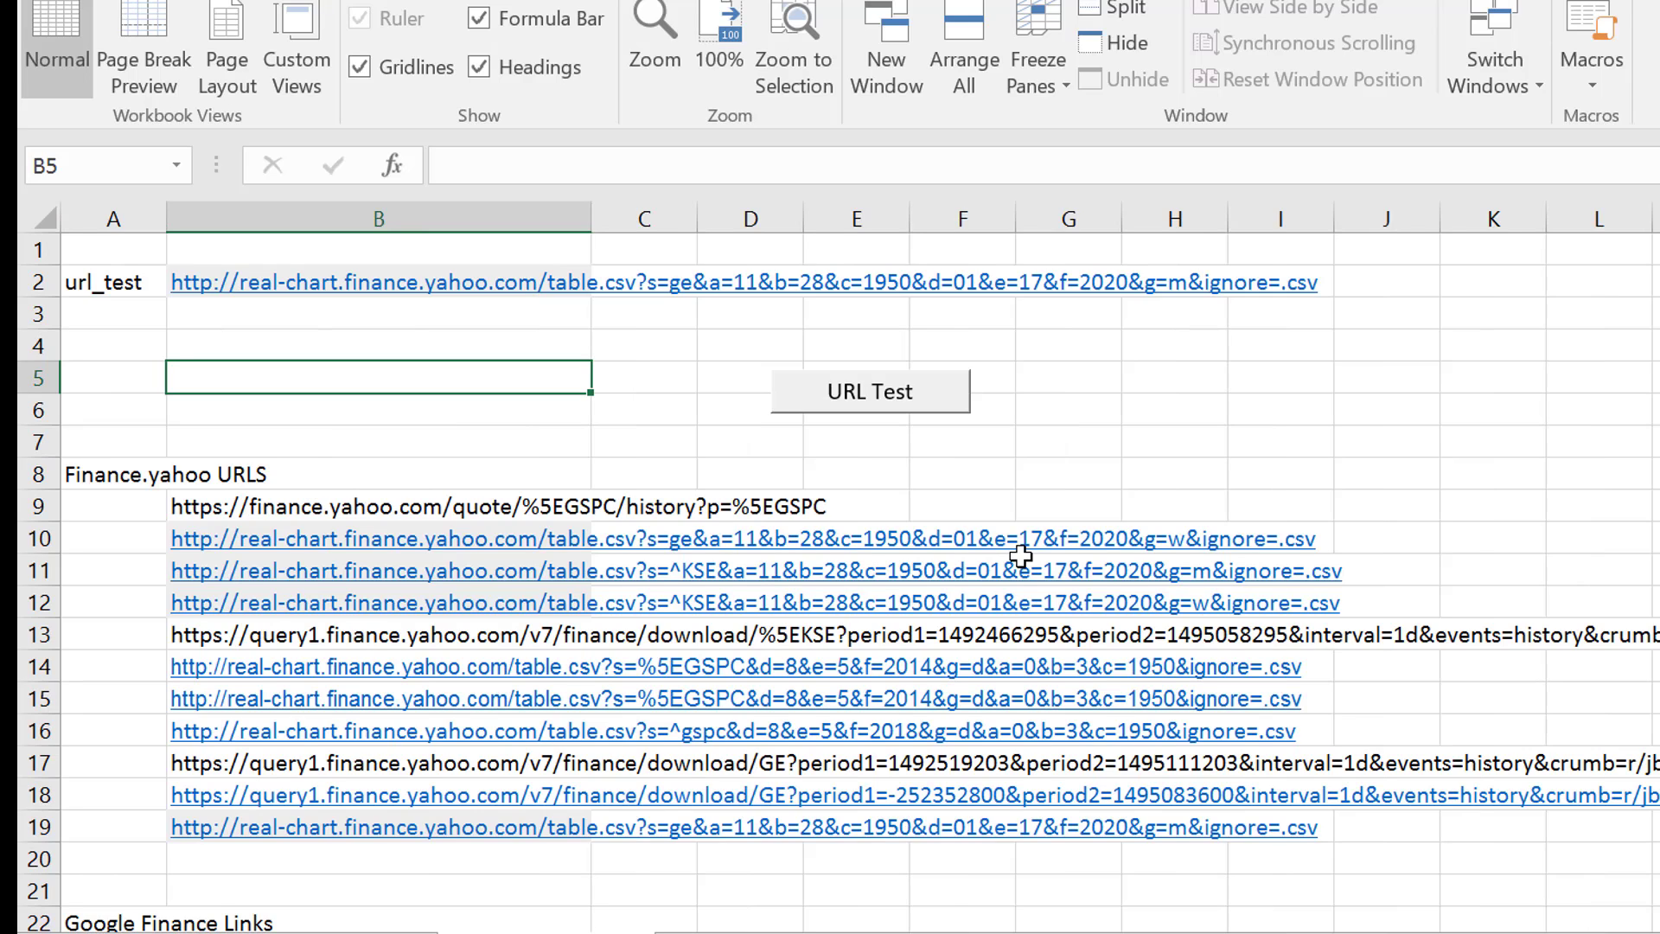
right_click(858, 391)
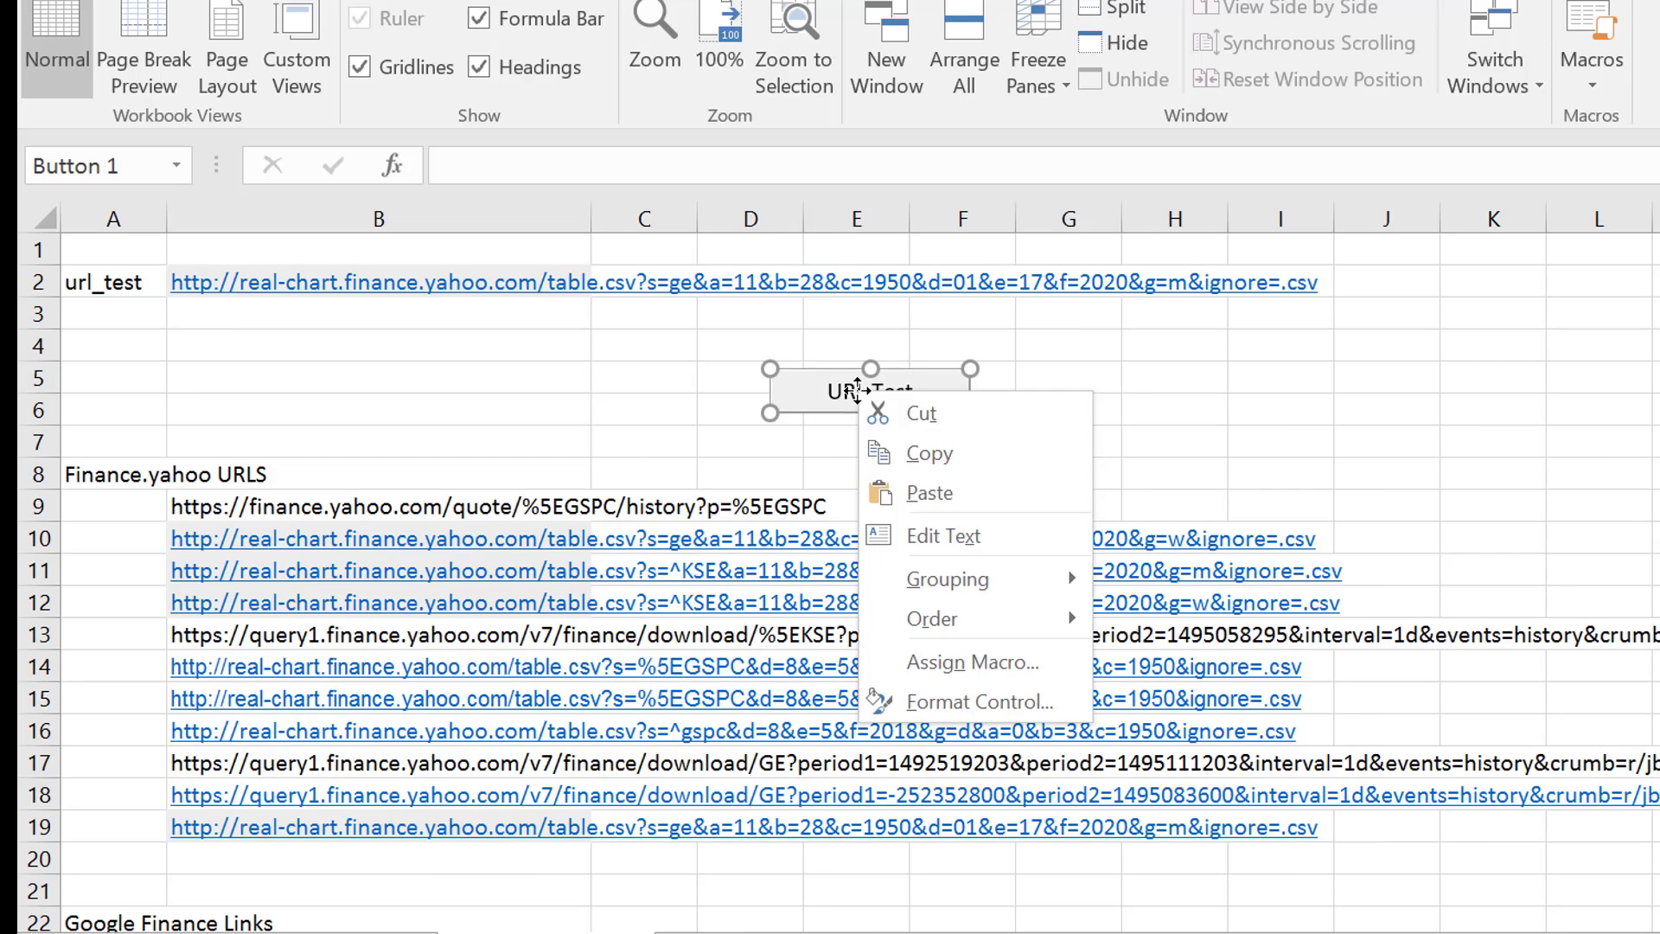
click(923, 670)
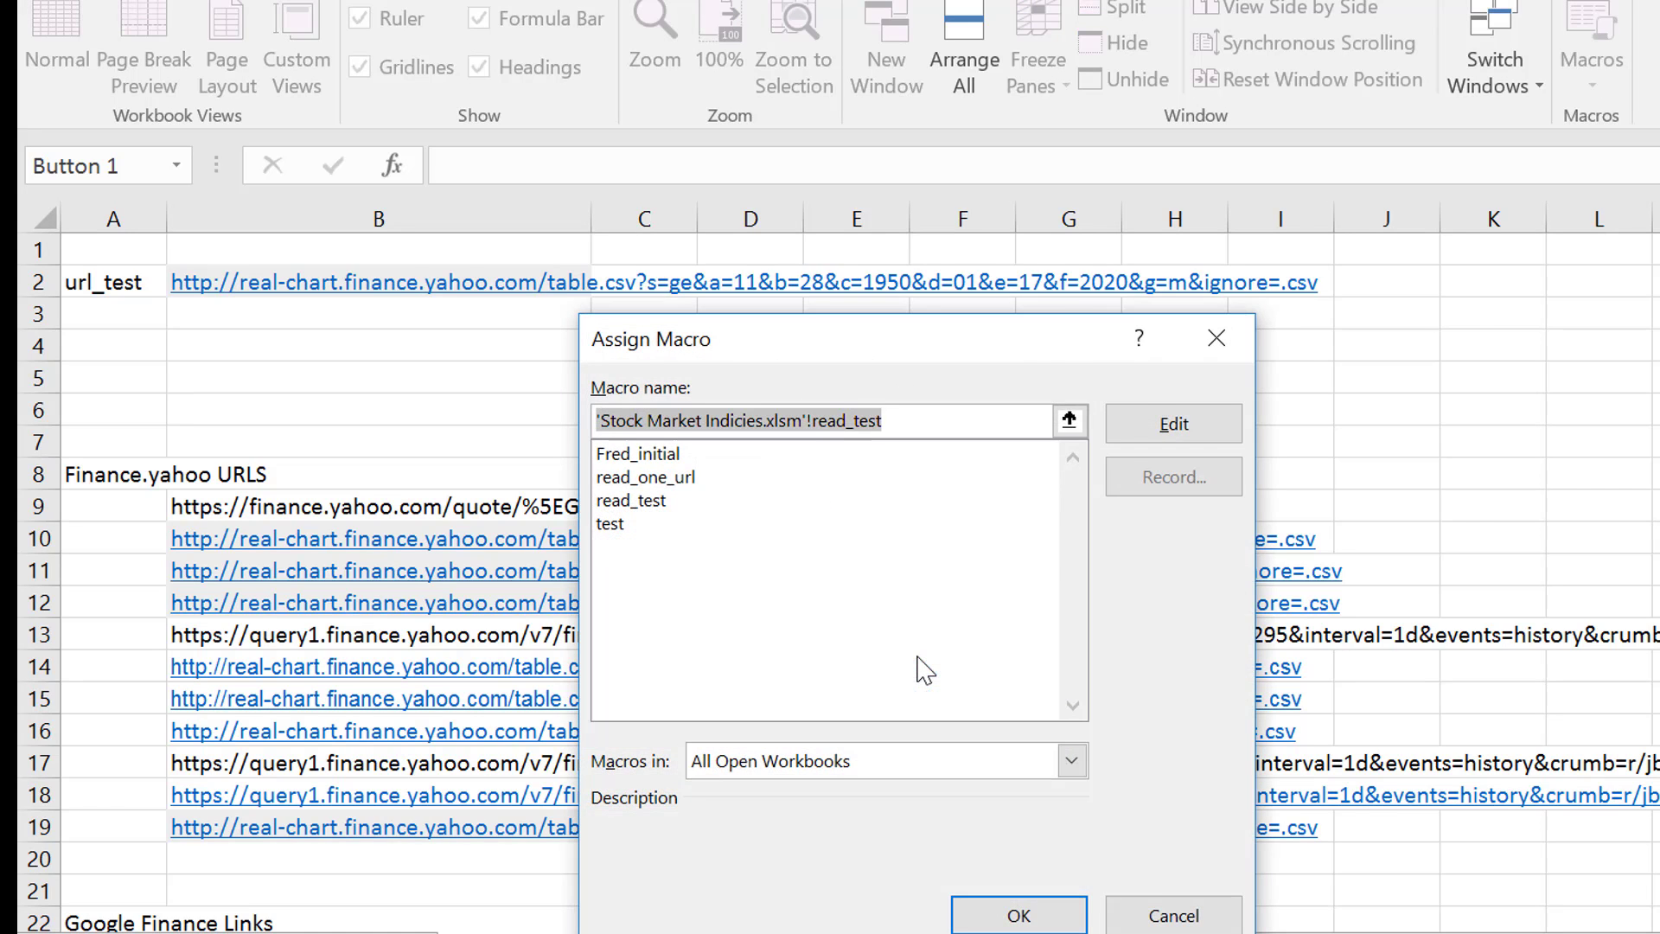
click(1194, 424)
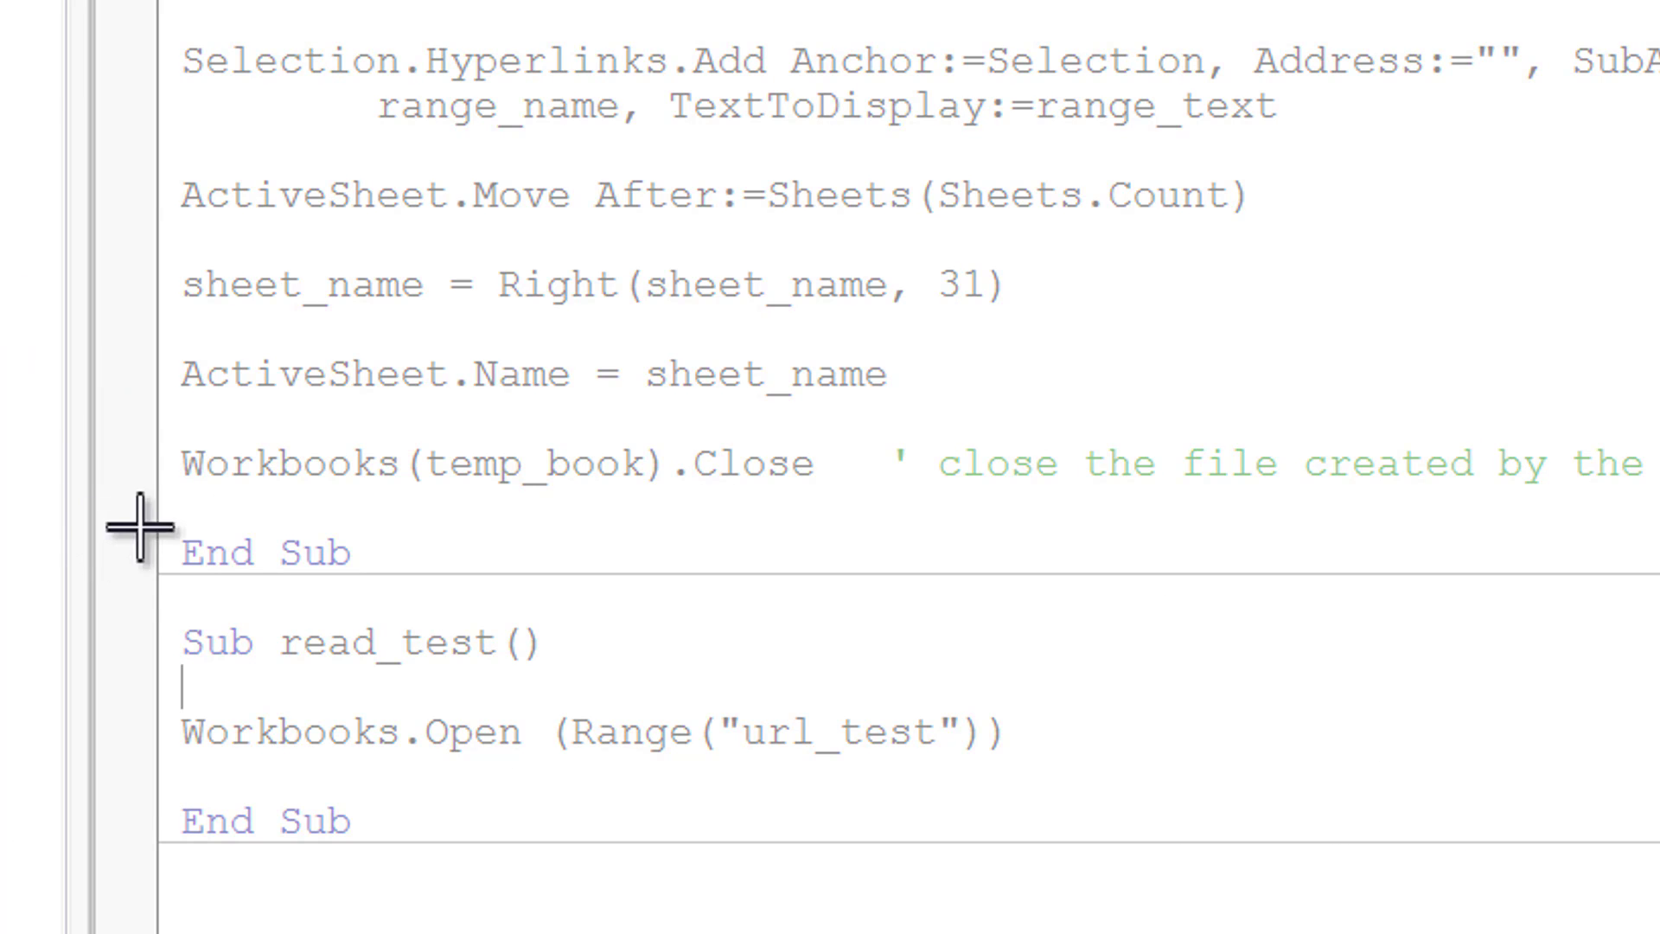
drag(163, 582, 1134, 856)
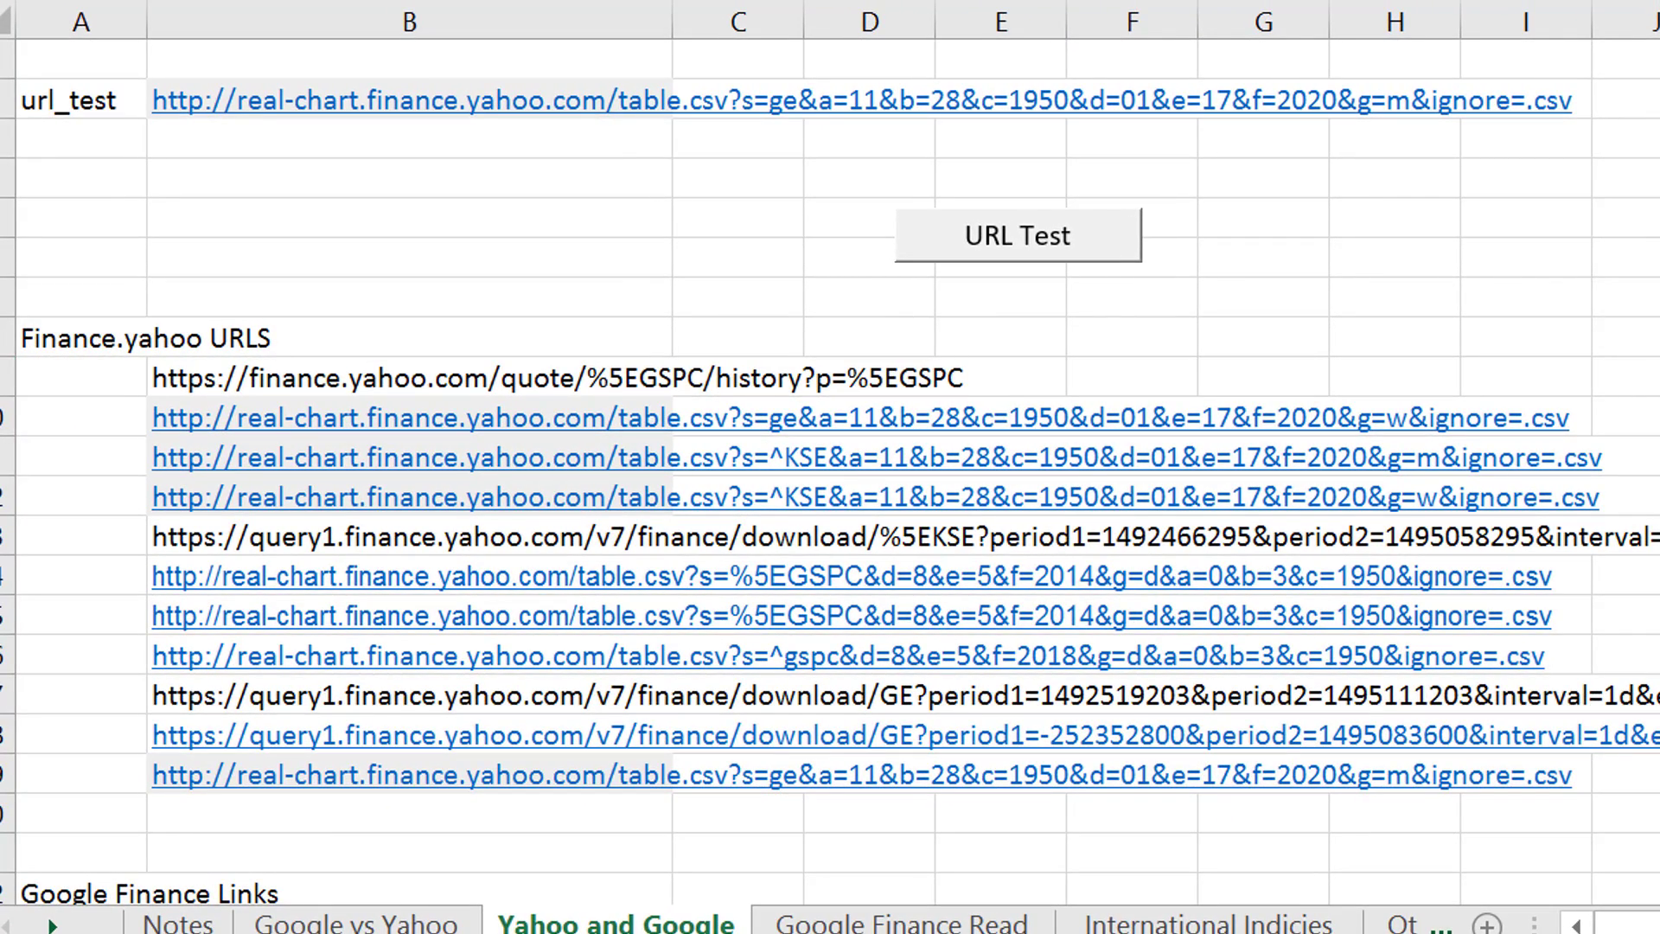
Step: Name cell B2 url_test from its left-column label in A2
click(1306, 213)
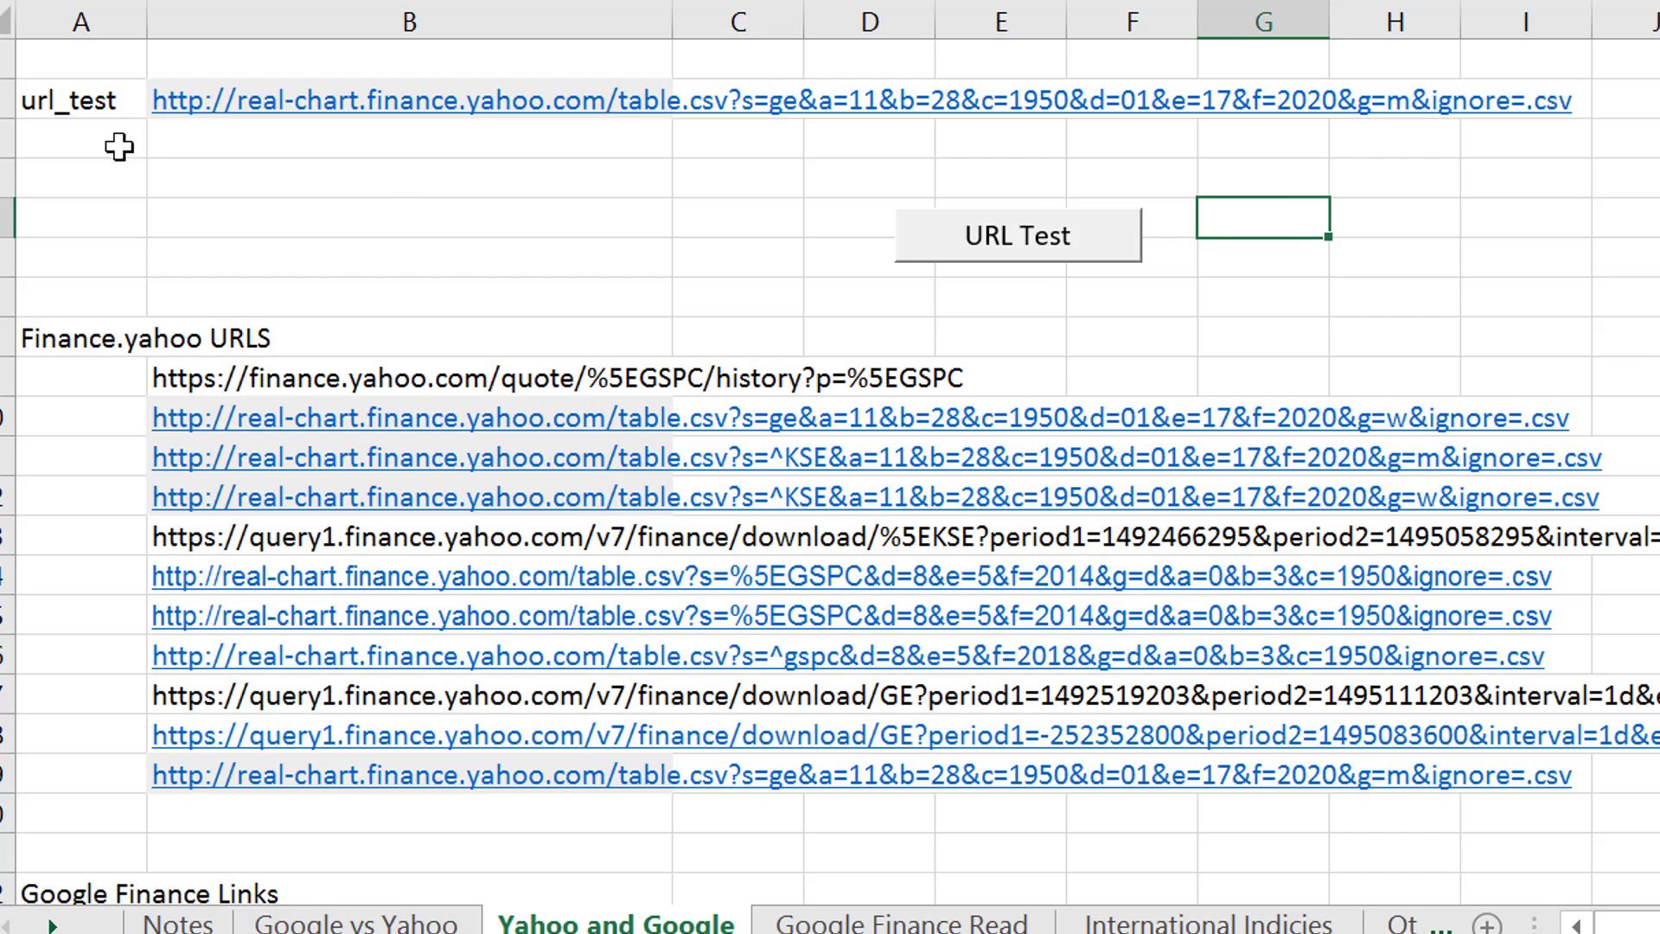
click(111, 175)
key(Up)
key(Up)
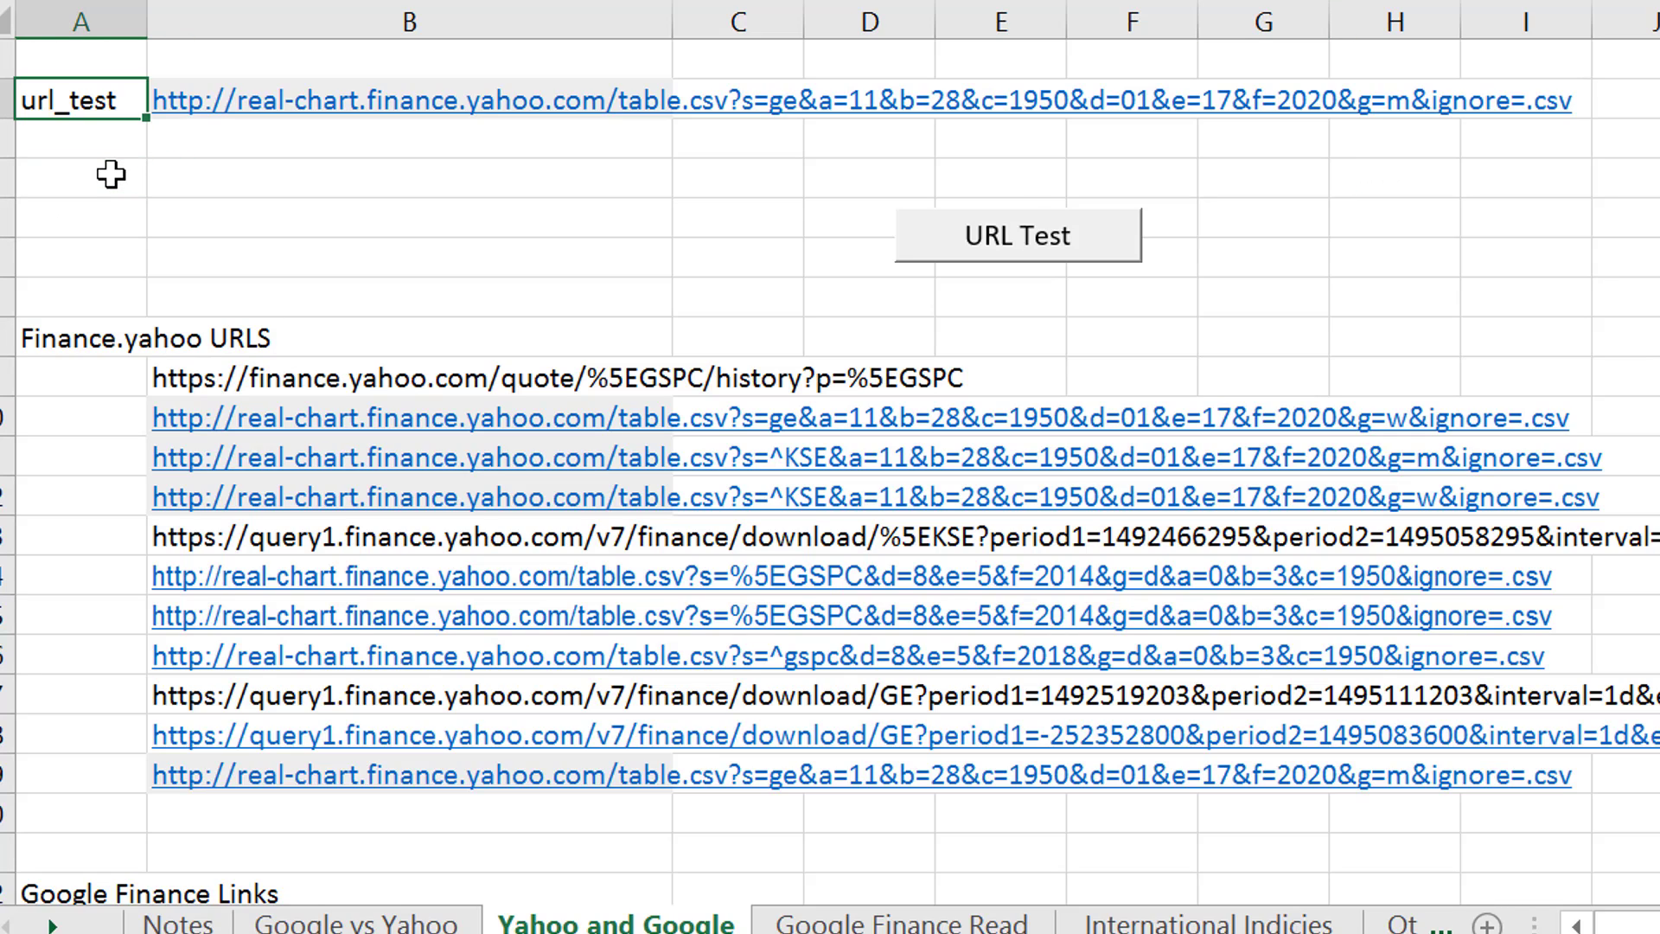
key(shift+Right)
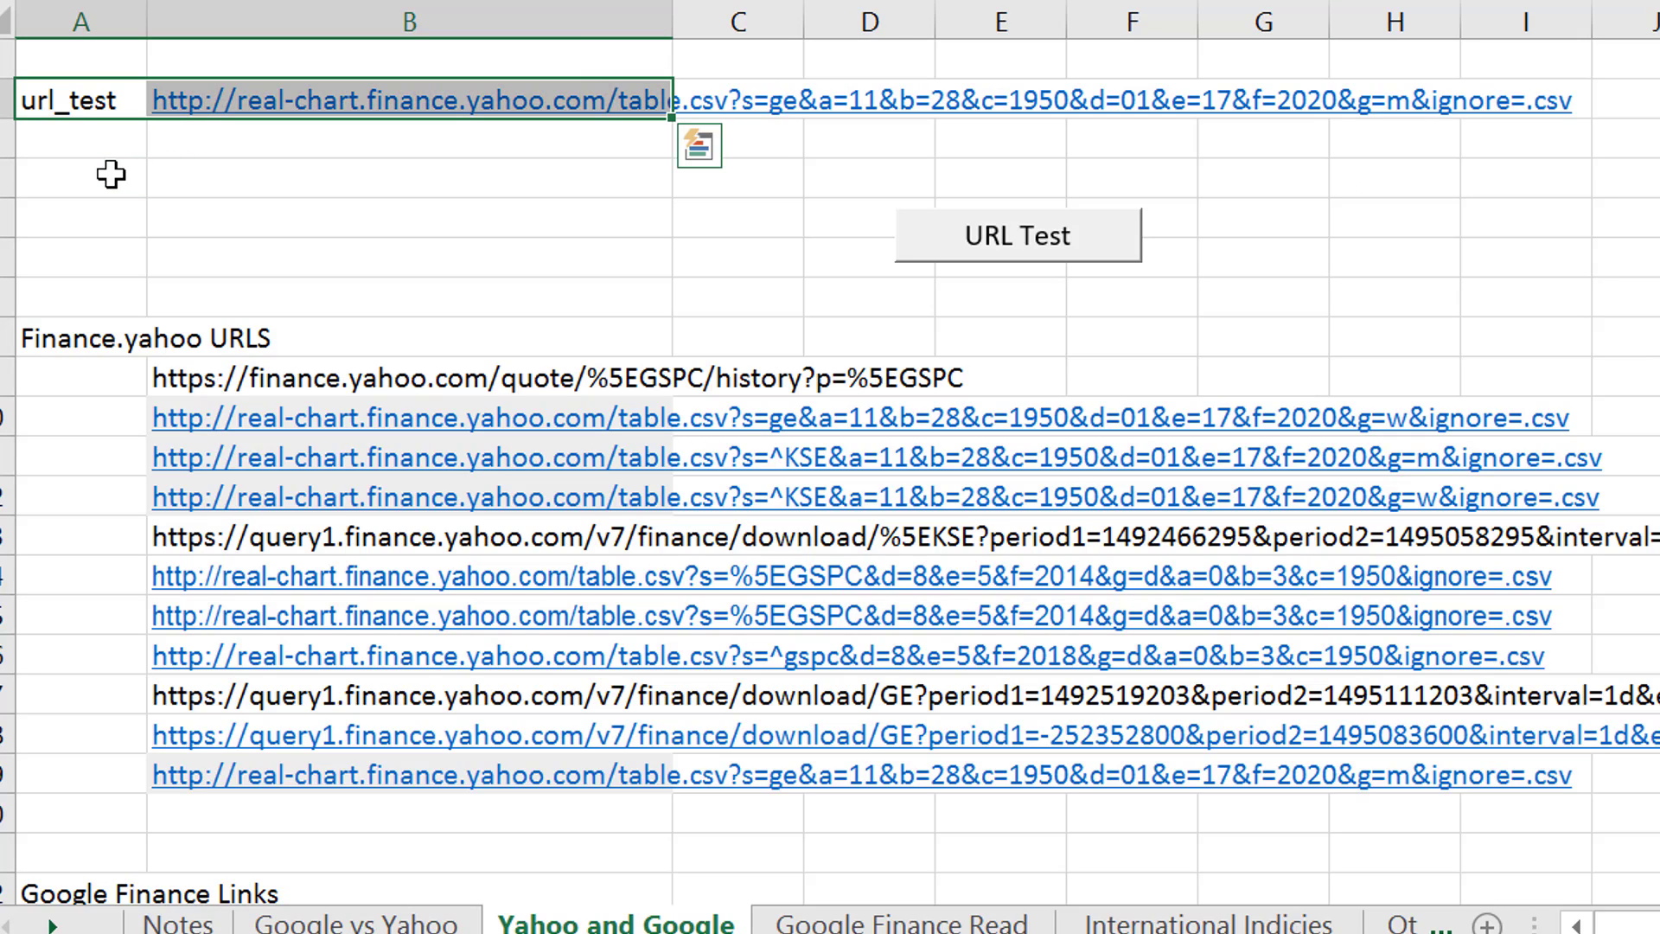
key(ctrl+shift+F3)
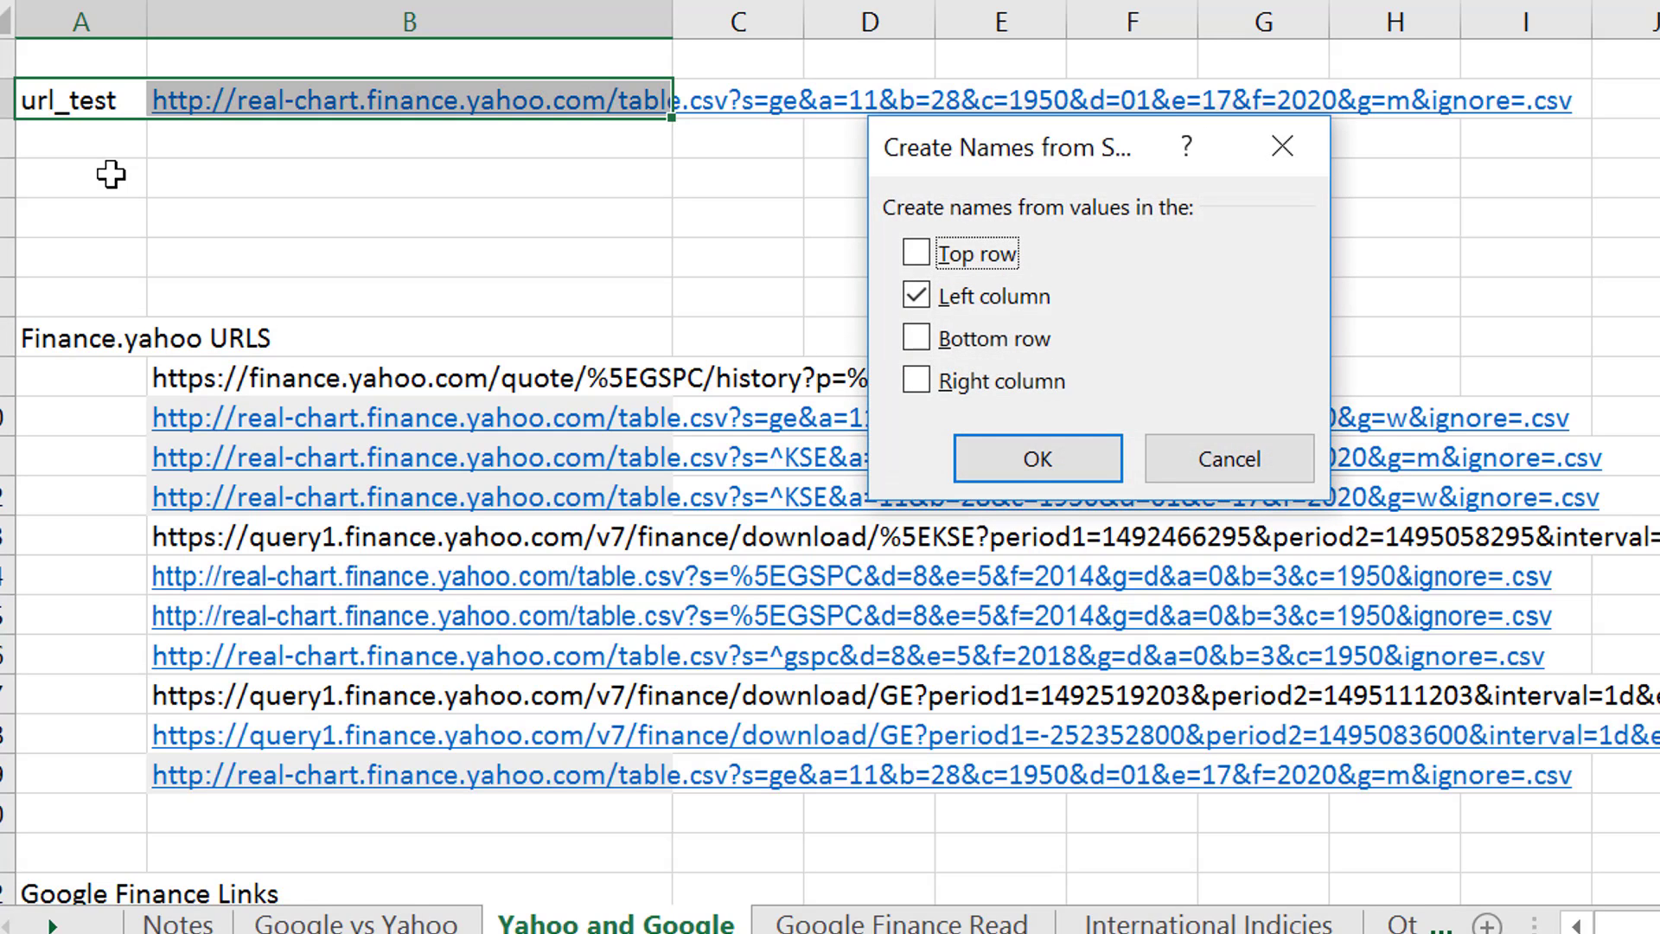
key(Return)
Step: Enter =B19 in B2 so url_test pulls its URL from B19
key(Right)
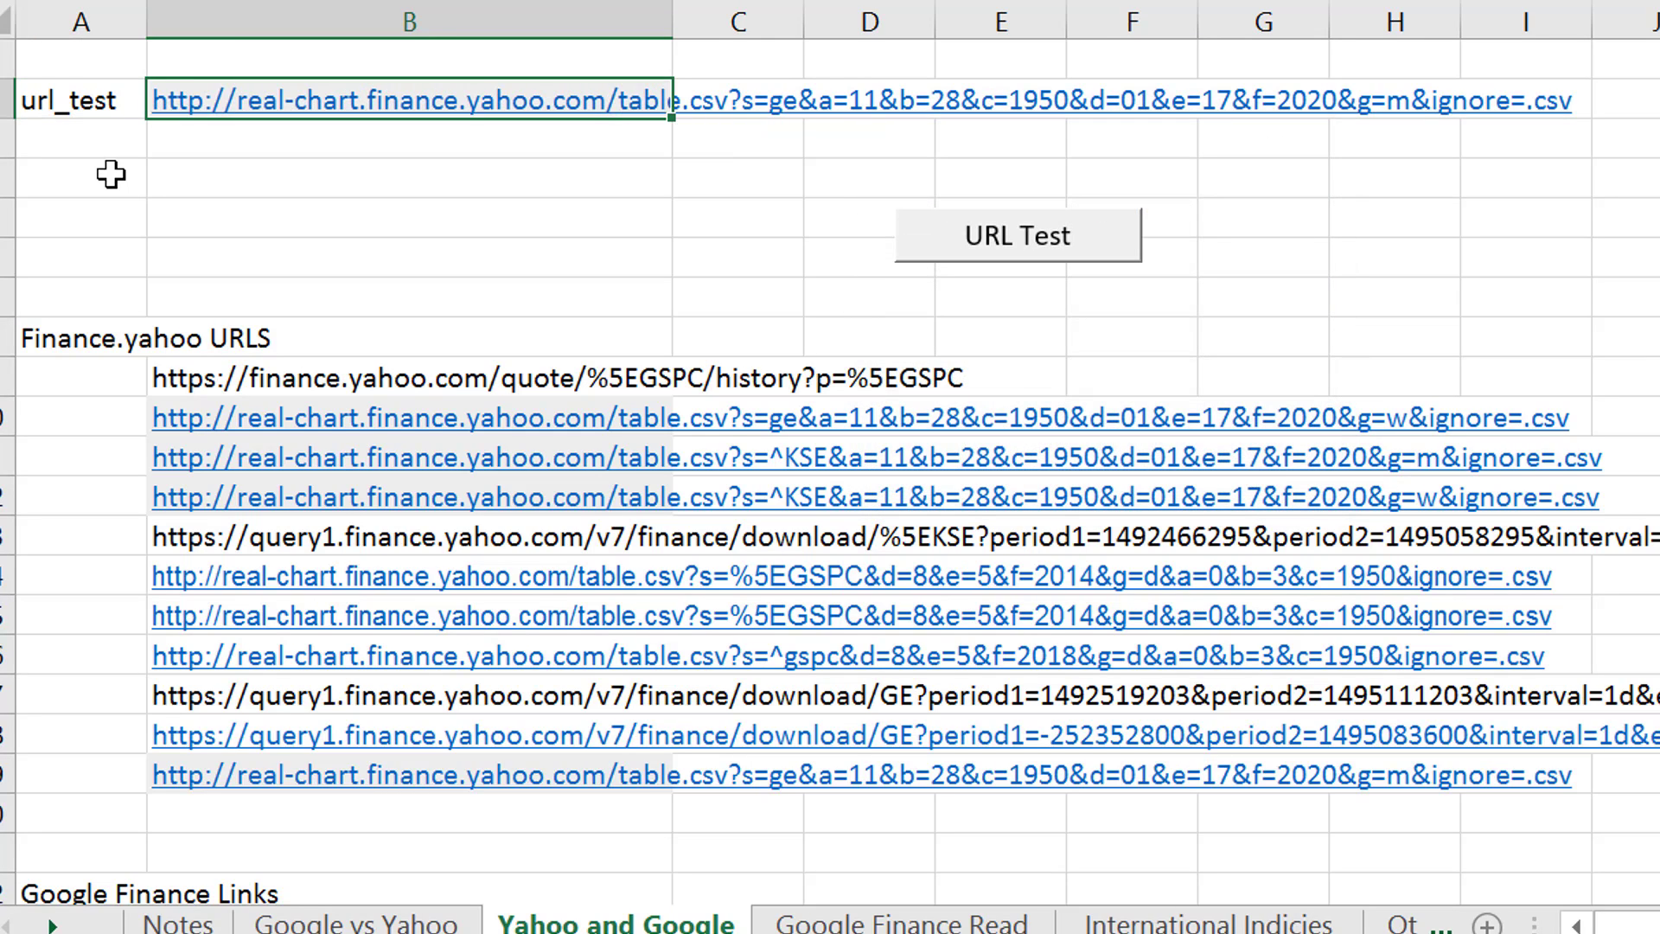
text(=B19)
key(ctrl+Return)
Step: Delete both url_5 names in Name Manager, keeping fred_sheet, fred_url and url_test
key(ctrl+F3)
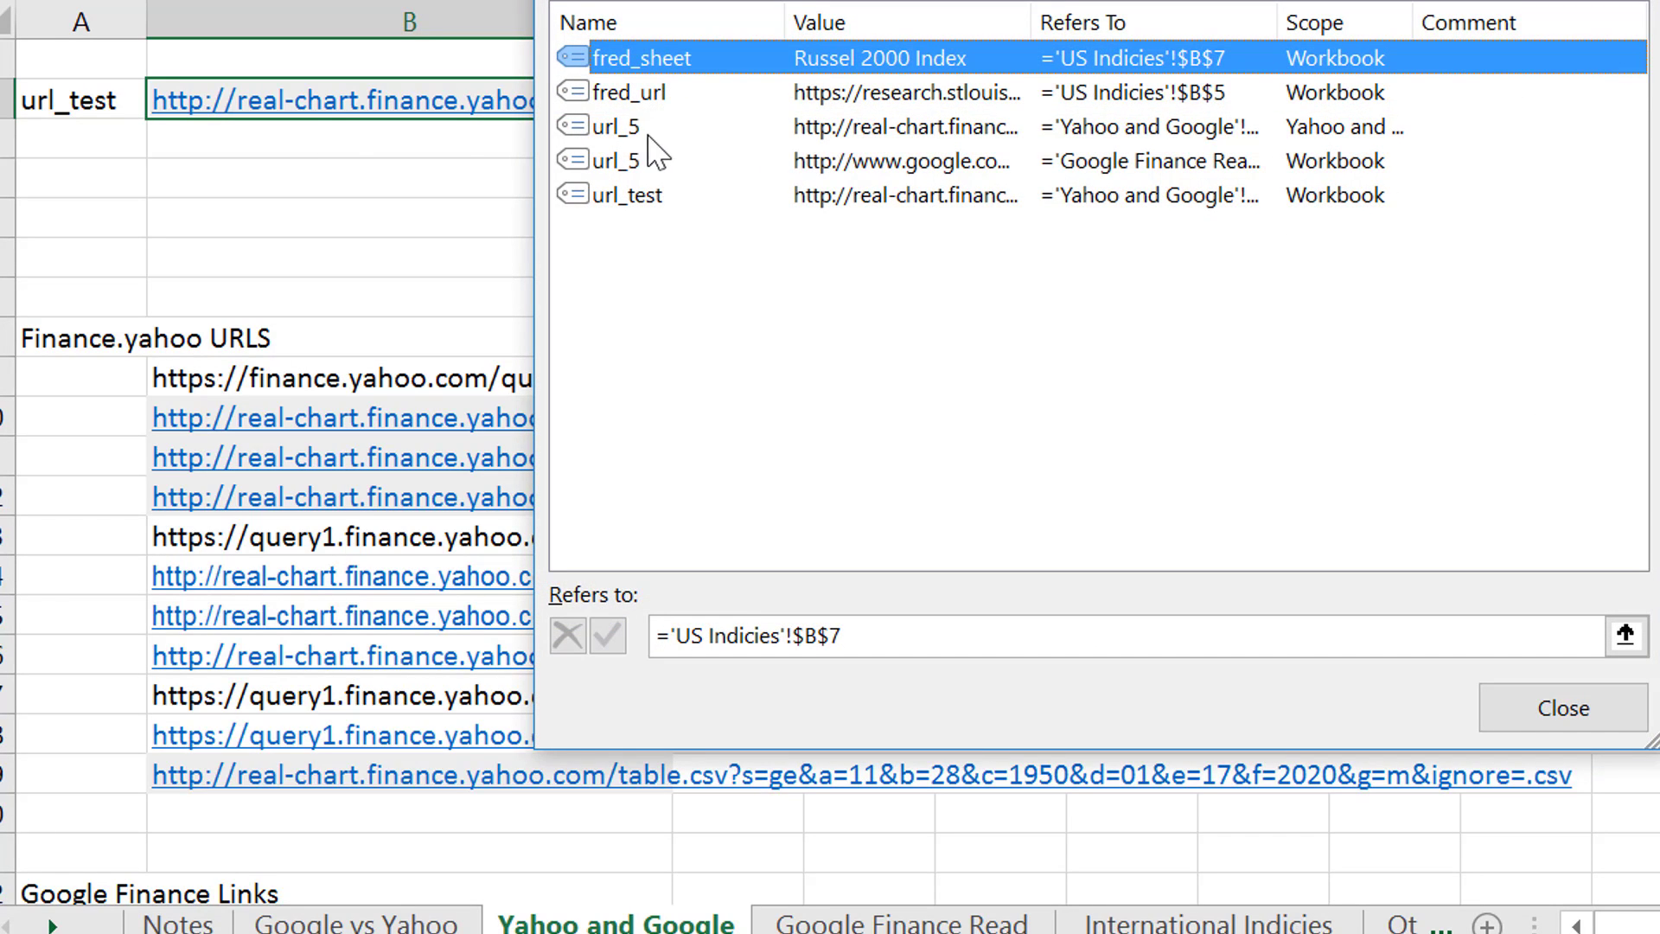
click(624, 127)
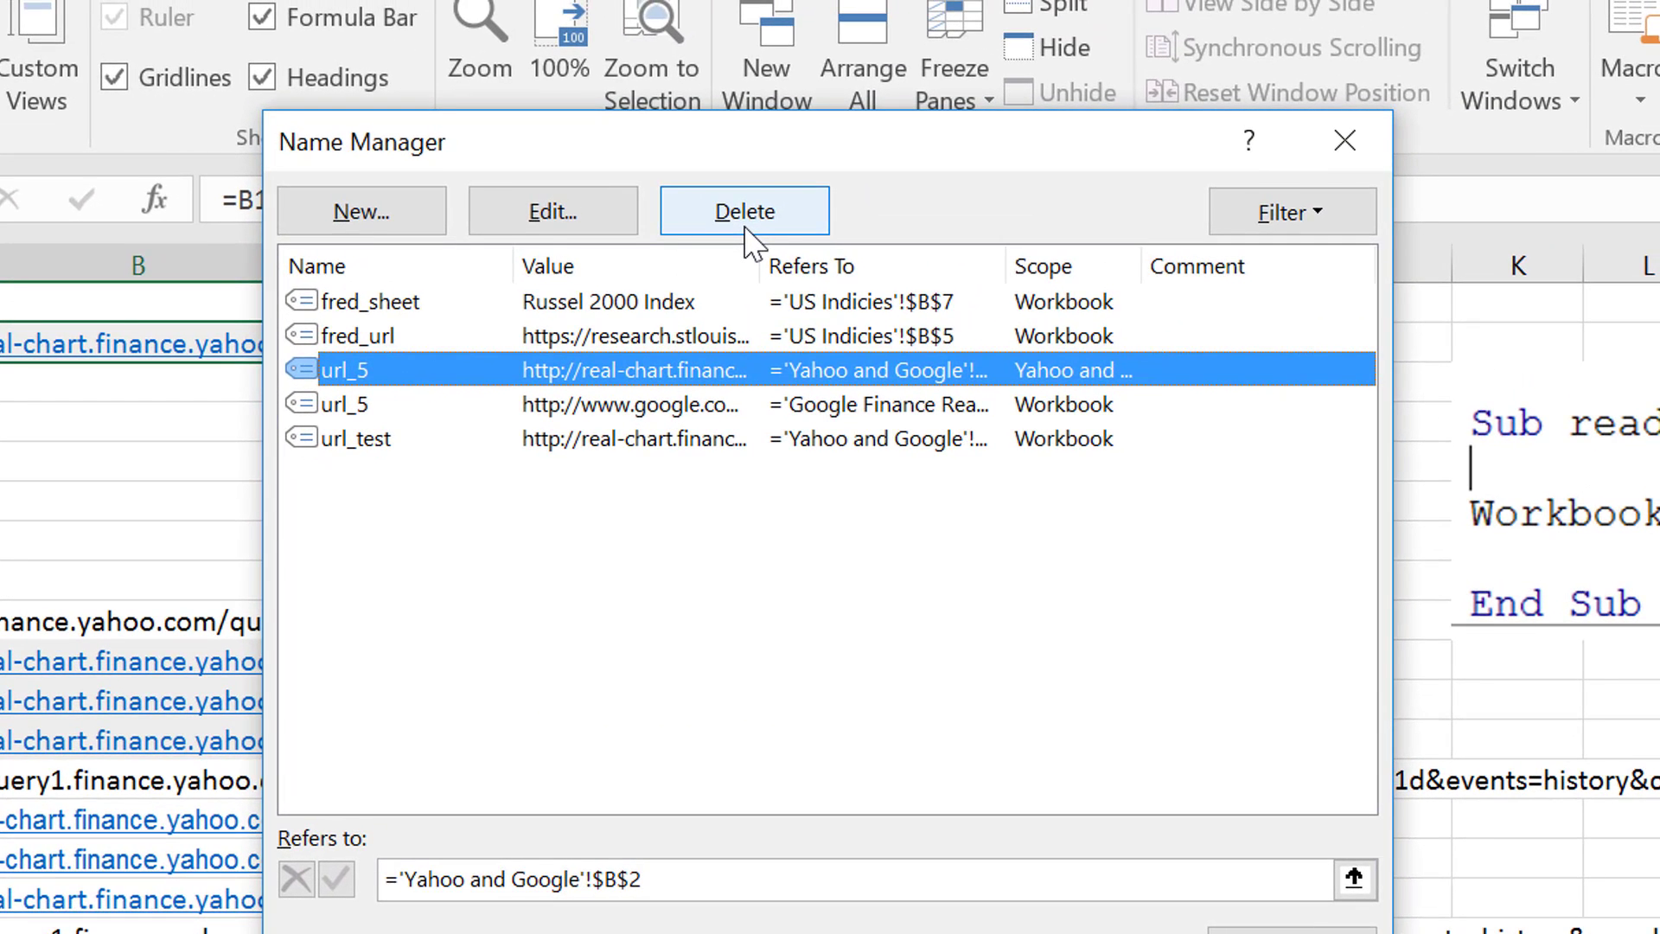
click(745, 228)
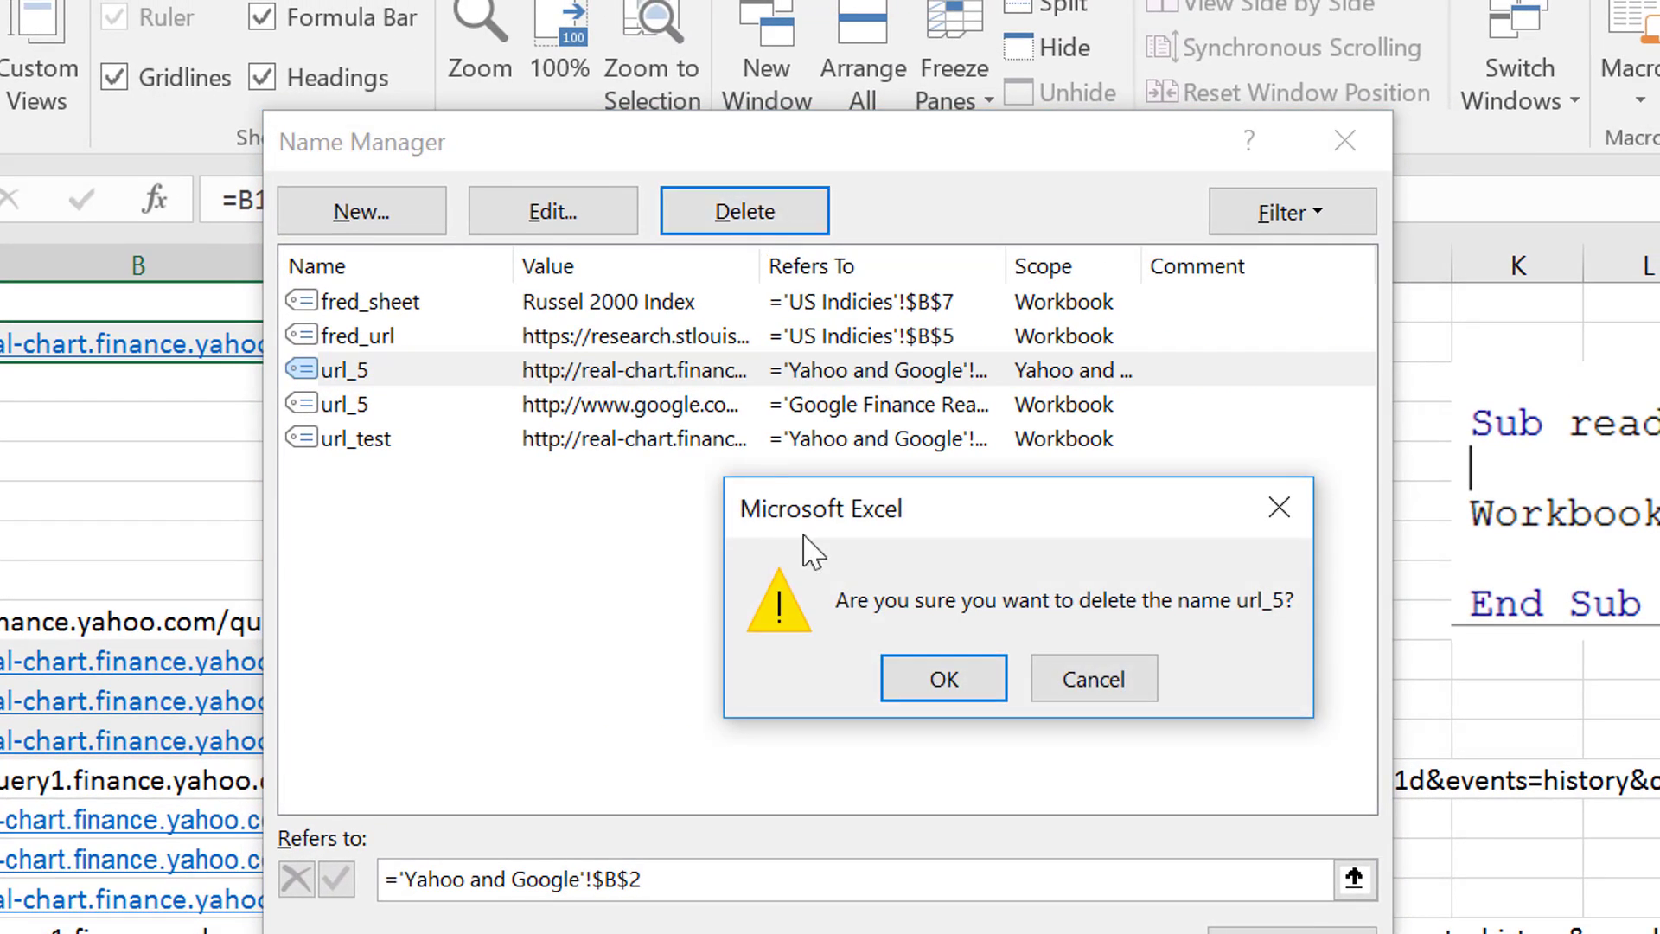
click(922, 683)
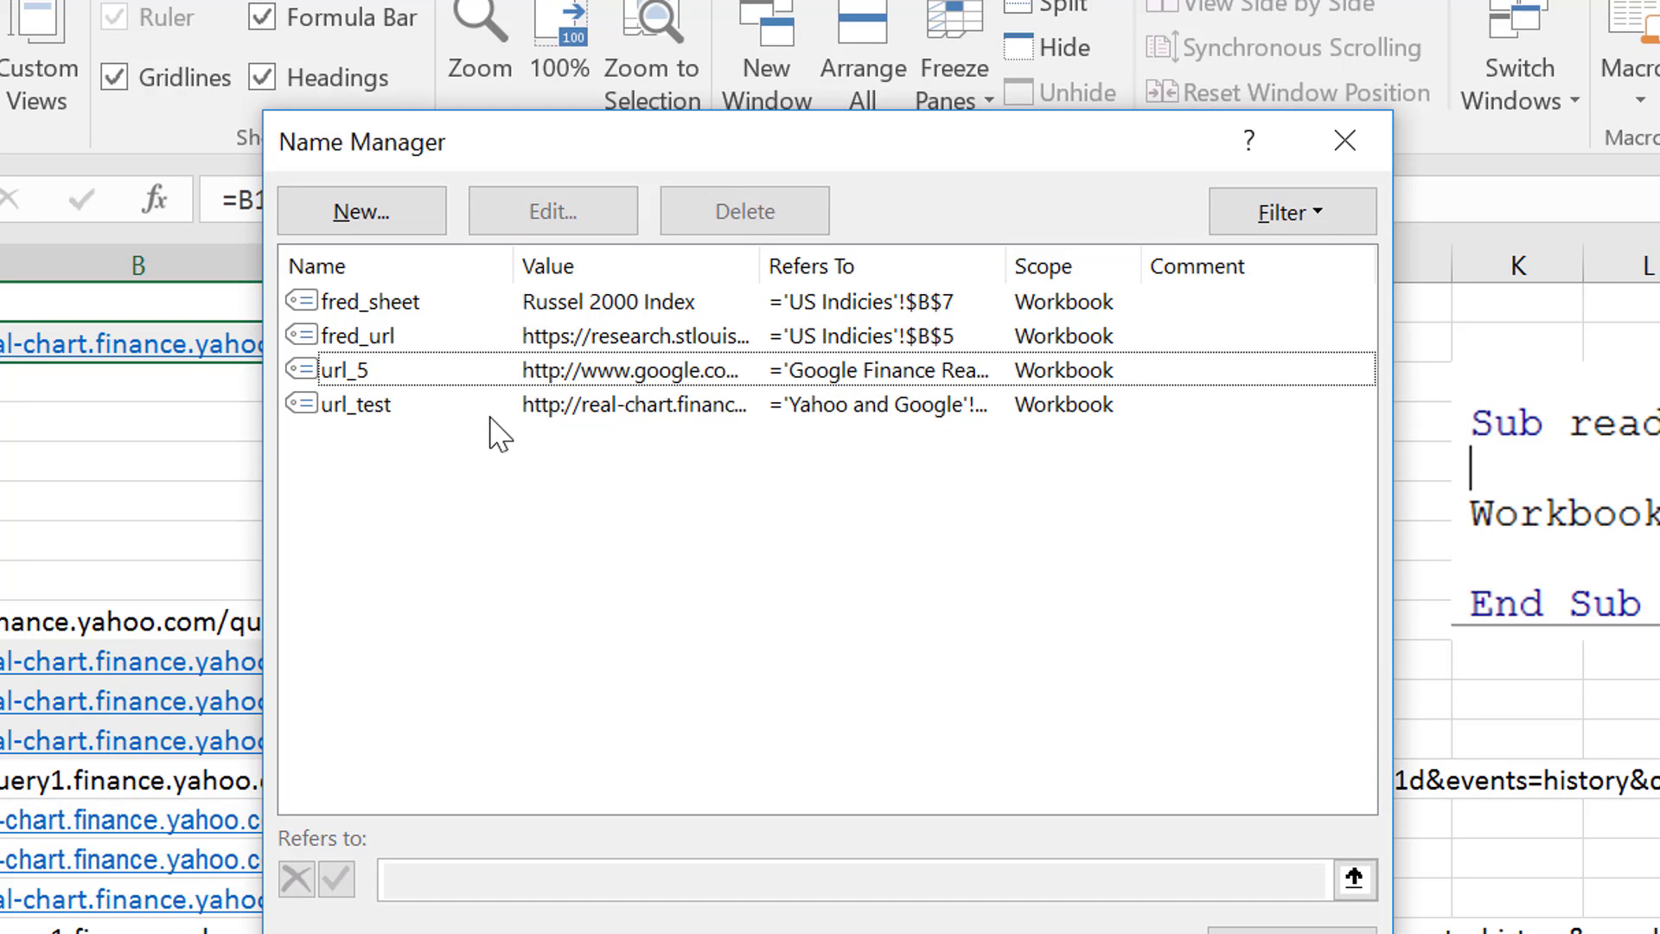
click(544, 372)
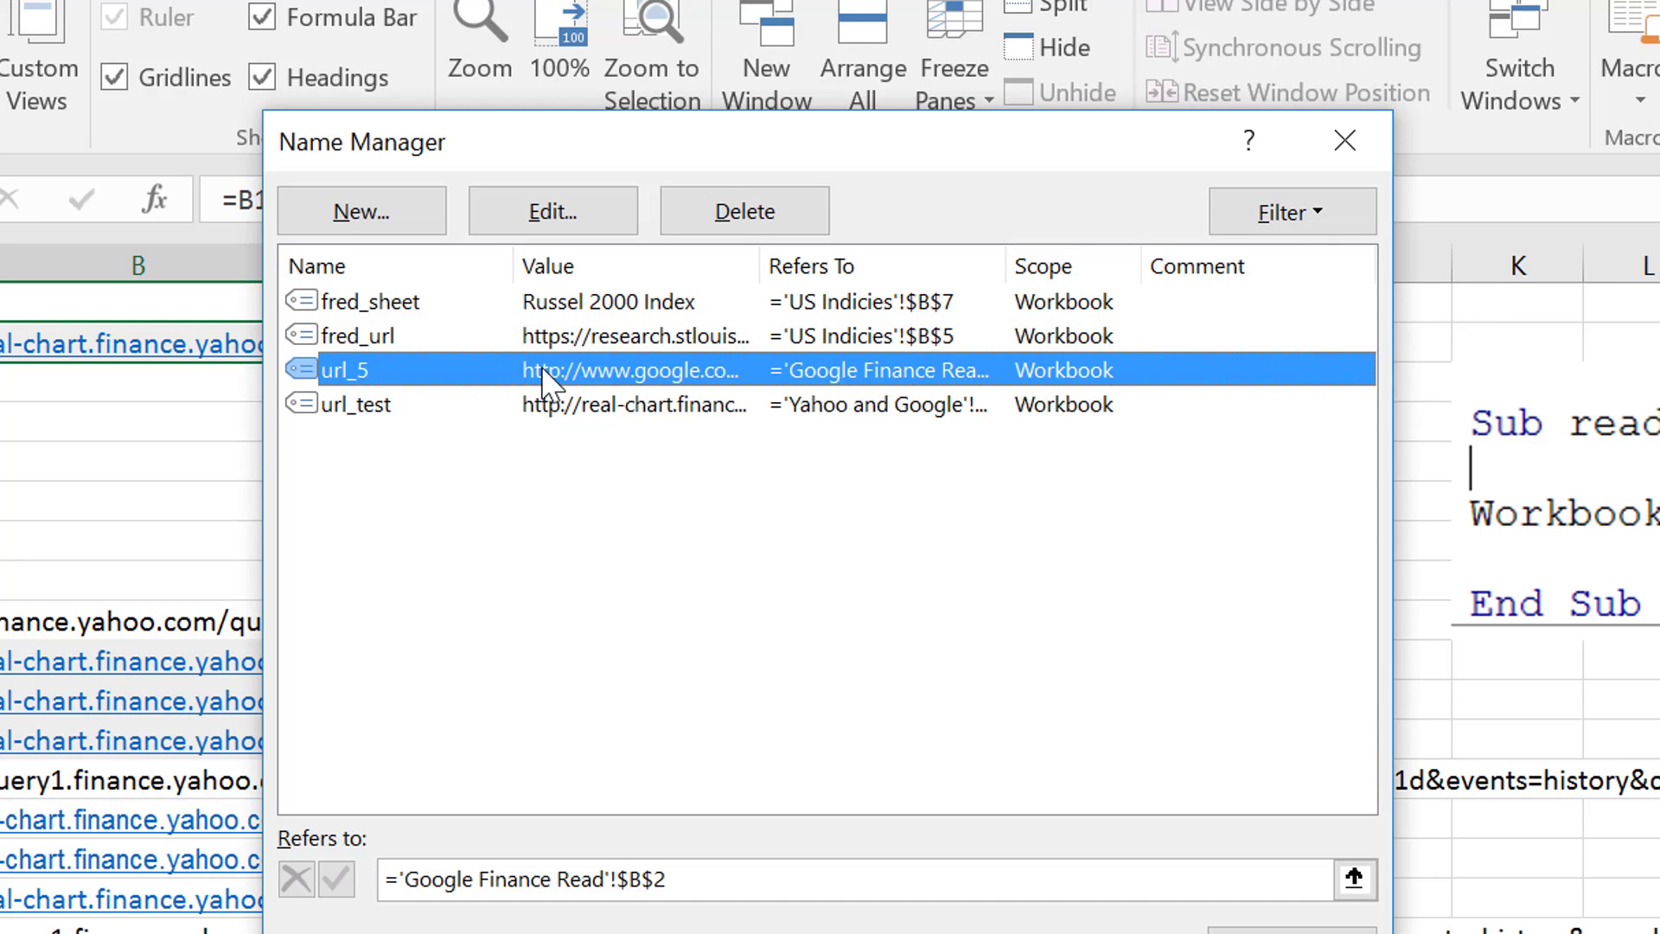
click(725, 206)
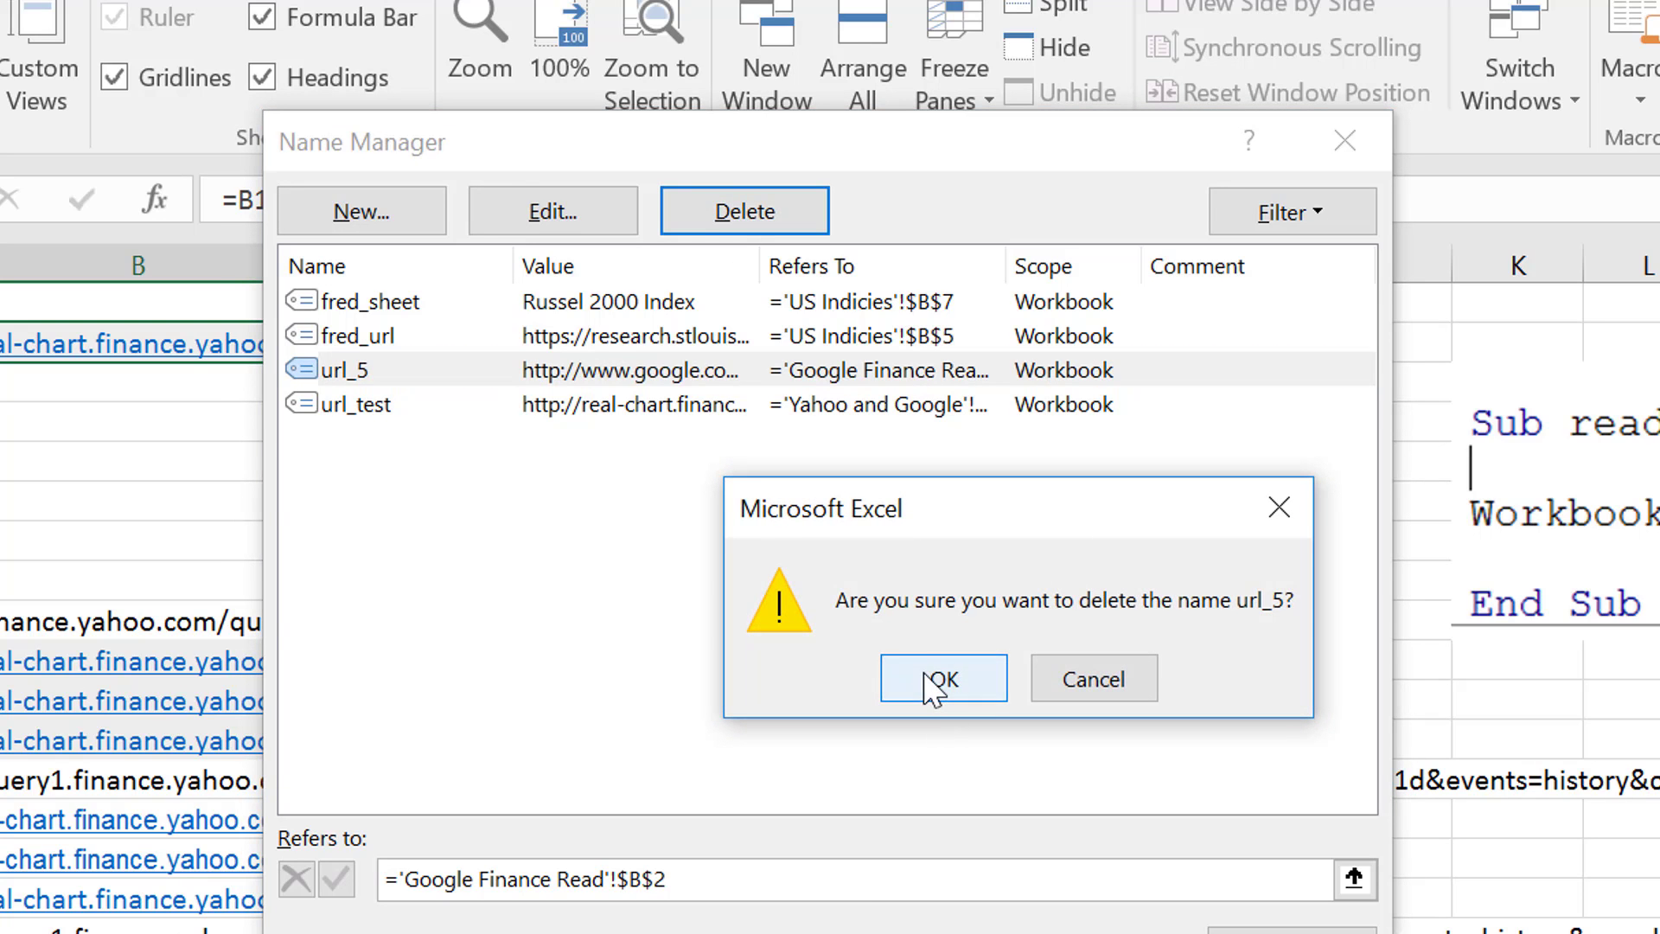
click(936, 684)
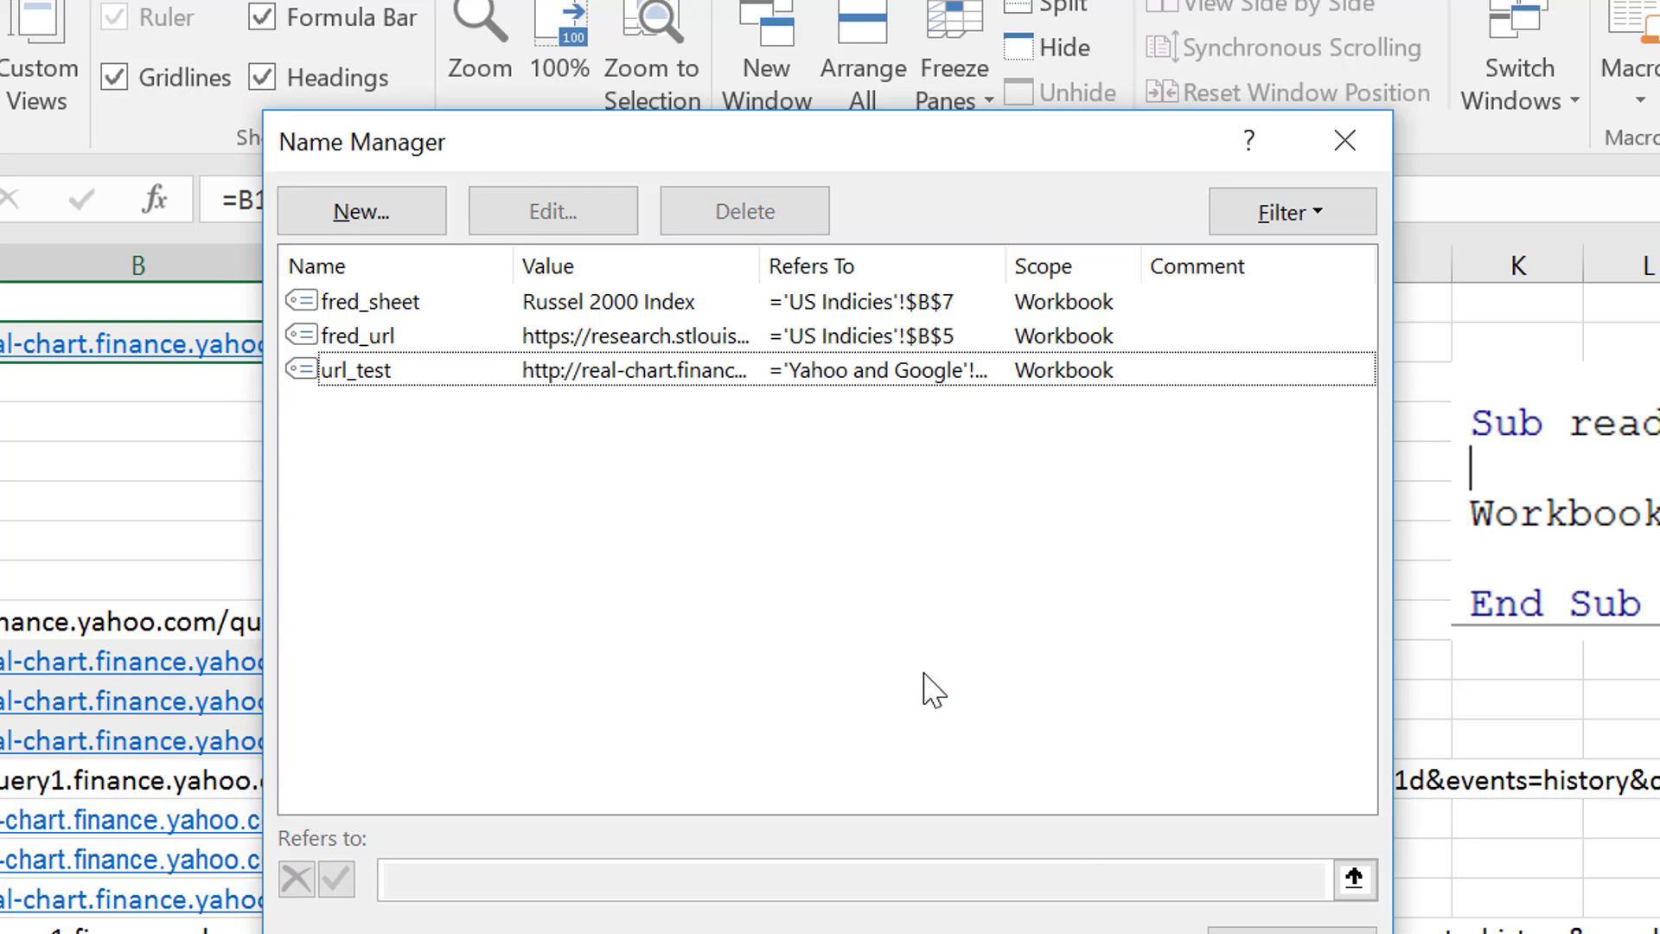
click(1355, 152)
key(Down)
key(Down)
key(Down)
key(Down)
key(Down)
key(Down)
key(Down)
key(Down)
key(Down)
key(Down)
key(Down)
key(Up)
key(Up)
key(Up)
key(Down)
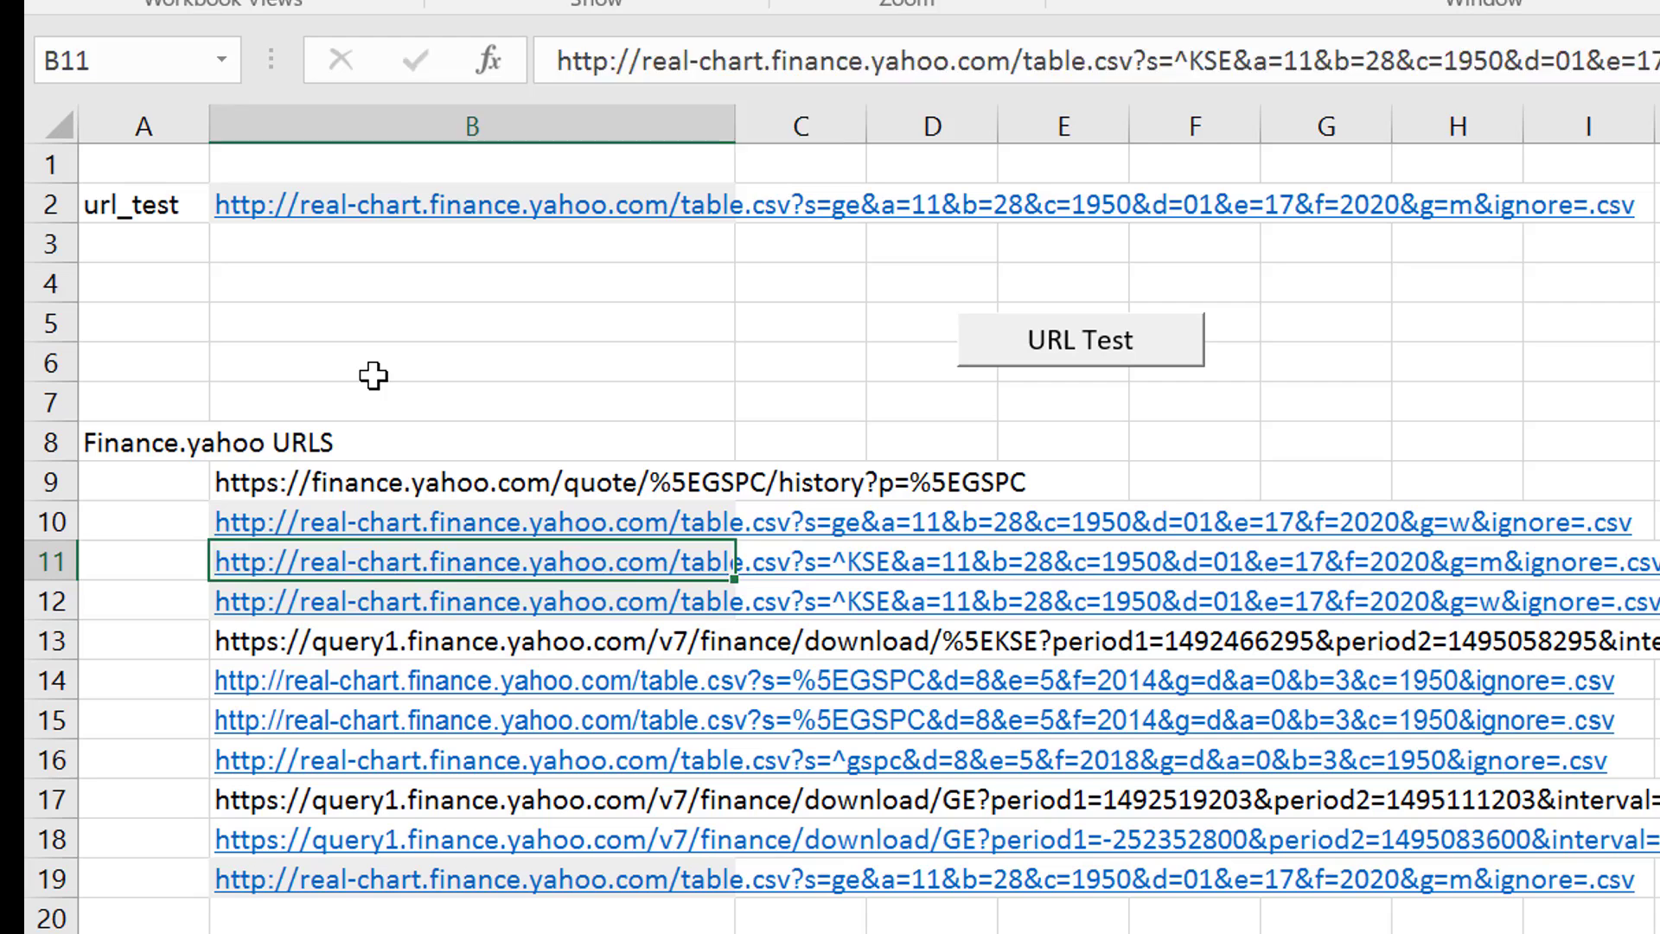
key(Right)
key(Right)
key(Left)
key(Left)
key(Left)
key(Right)
key(Right)
key(Down)
key(Down)
key(Down)
key(Down)
key(Down)
key(Down)
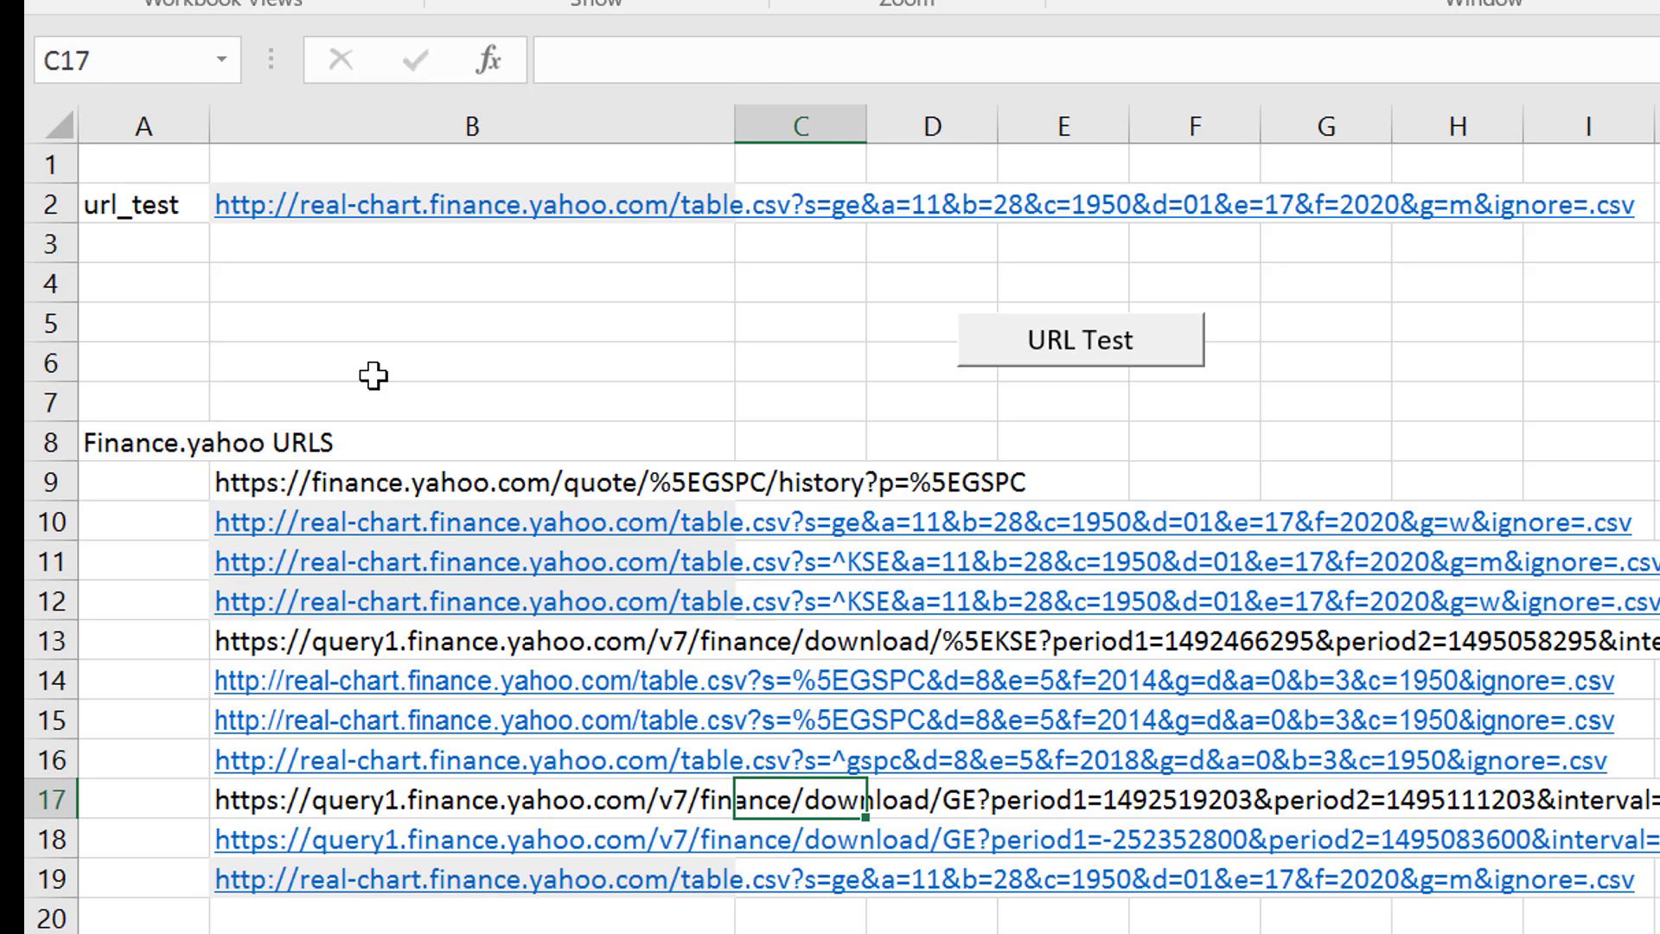
key(Left)
key(Left)
key(Right)
key(Down)
key(Down)
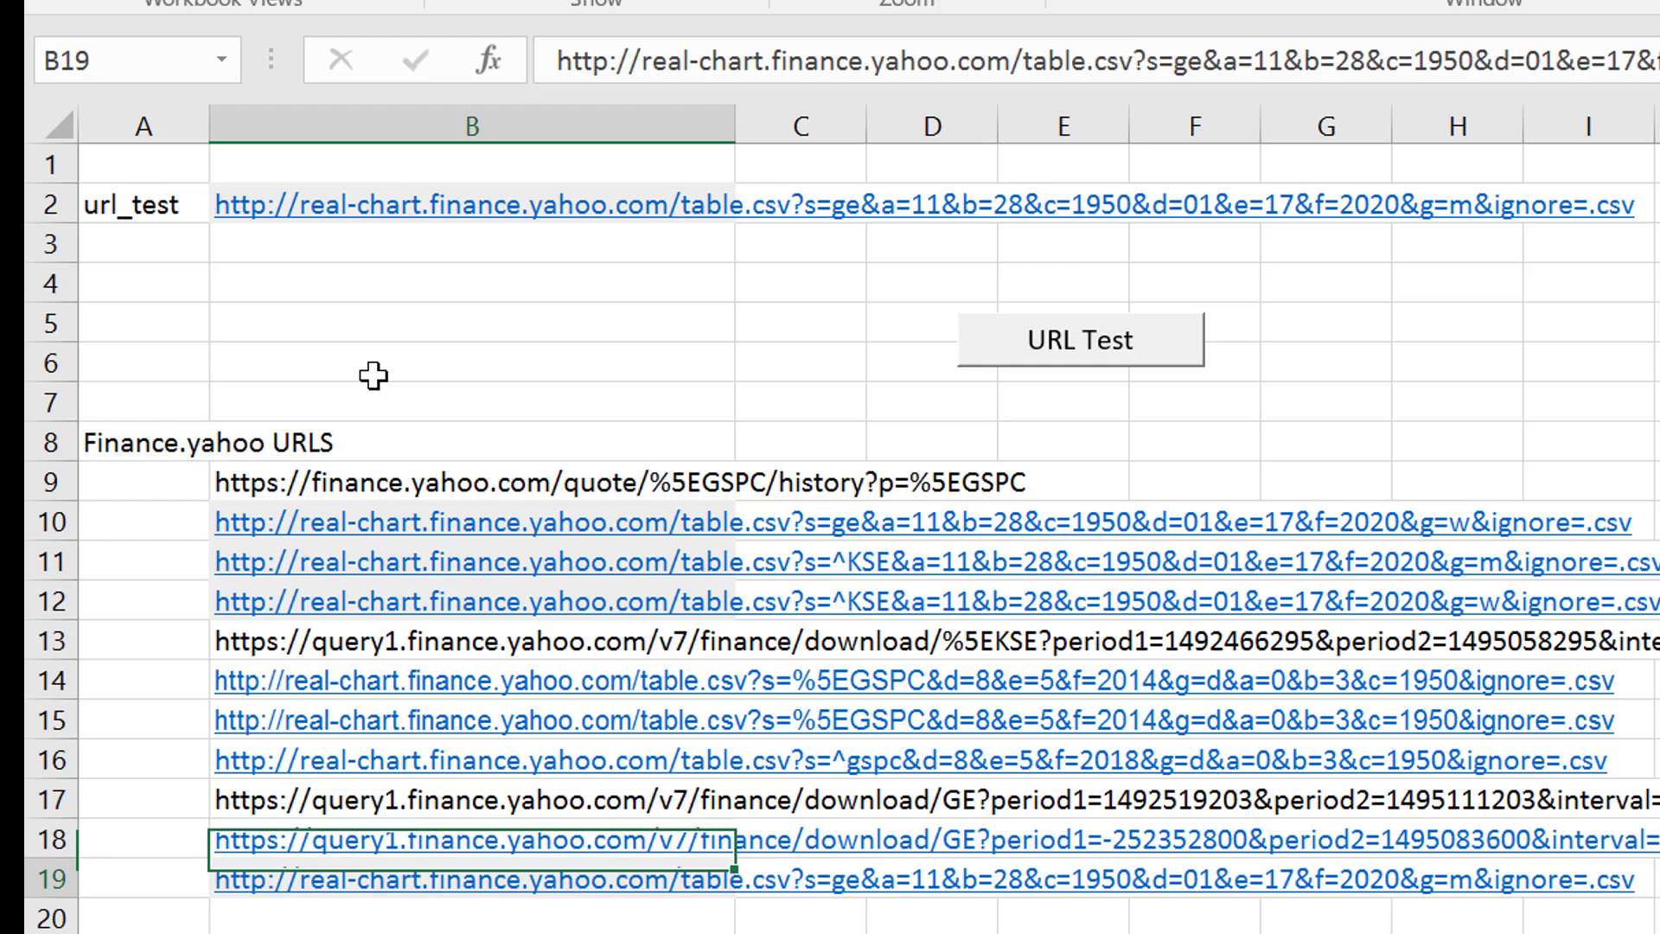
key(Up)
key(Up)
key(Up)
key(Up)
key(Up)
key(Up)
key(Up)
key(Up)
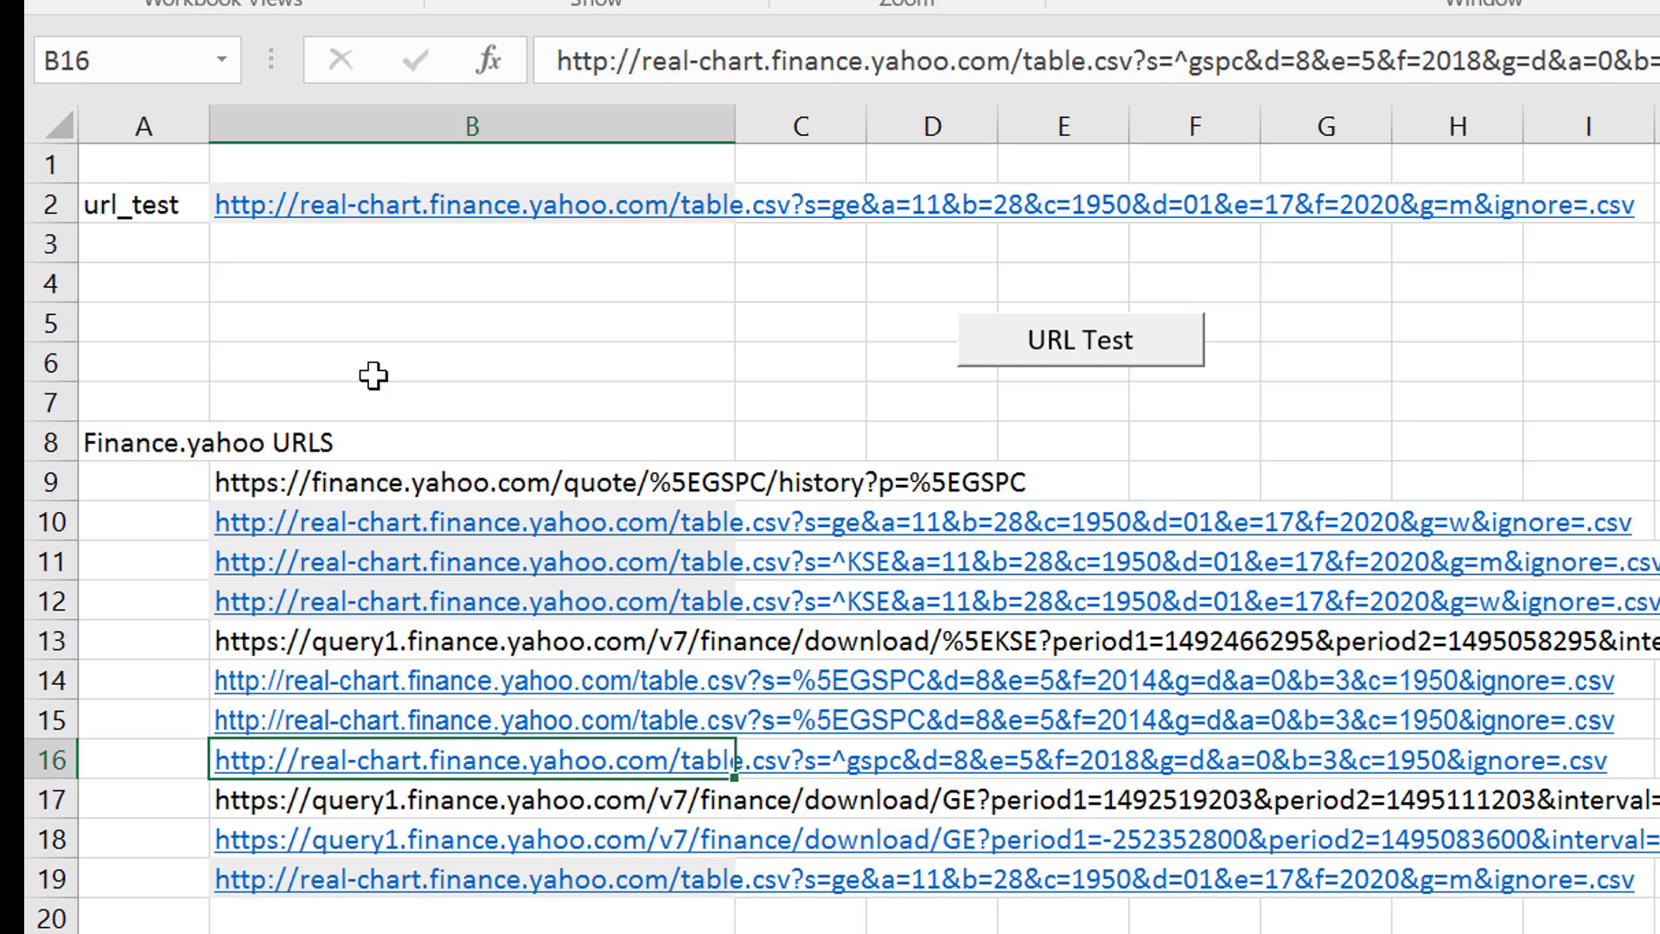
key(Up)
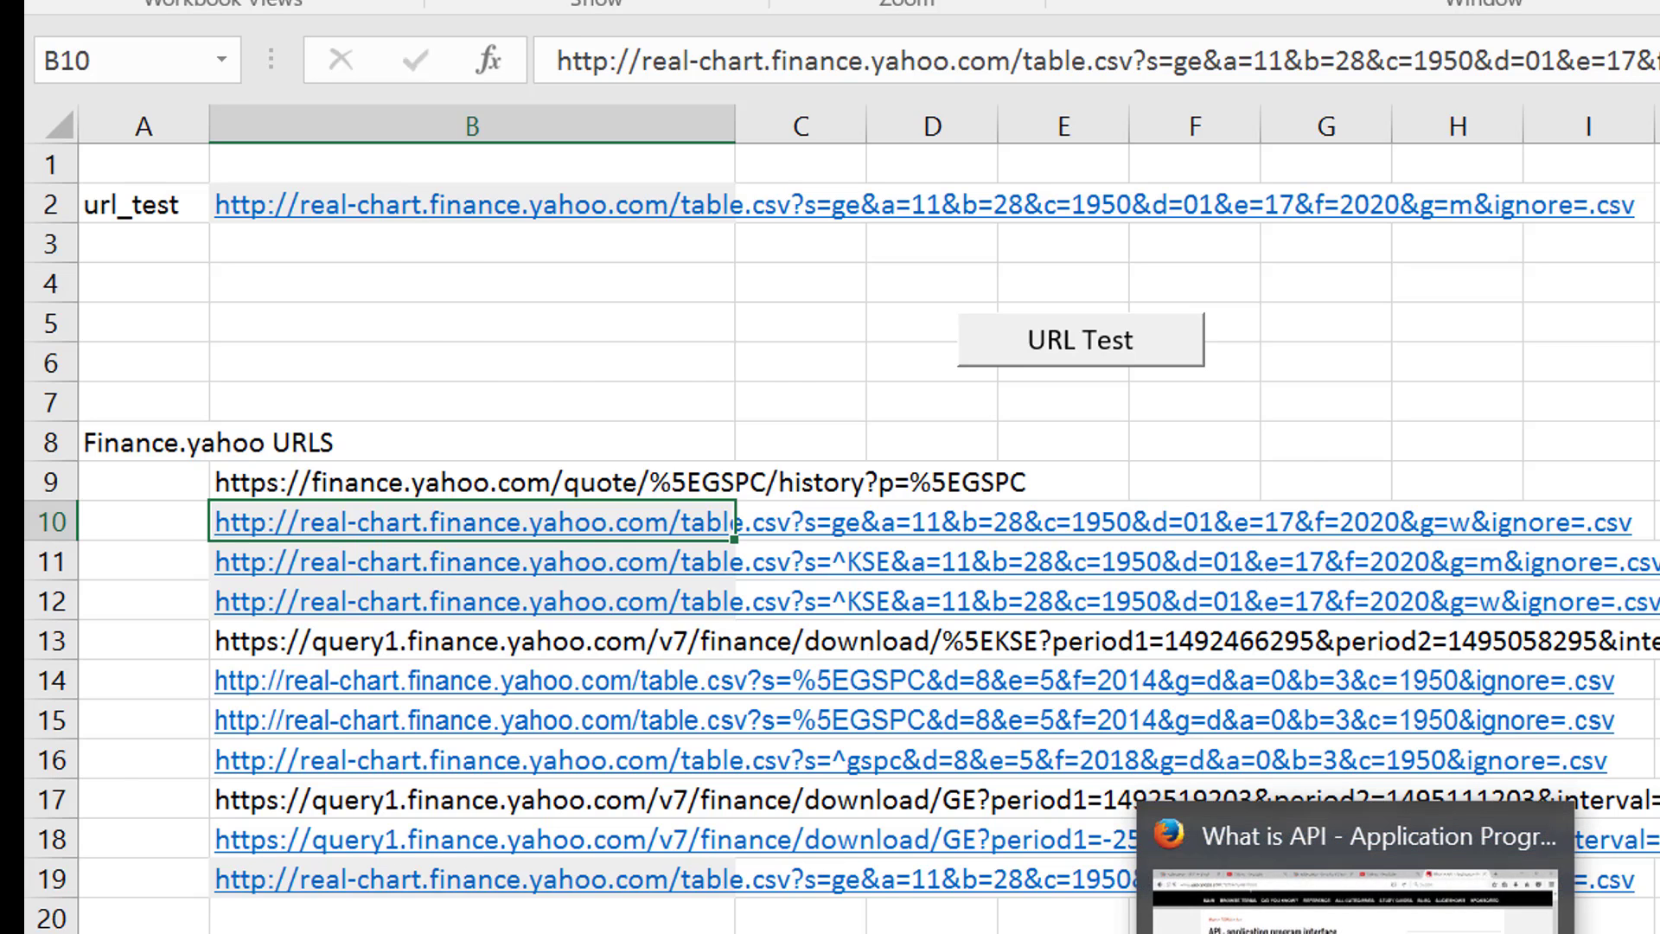
Step: Switch to Firefox and start entering the finance.yahoo address in a new tab
click(1358, 917)
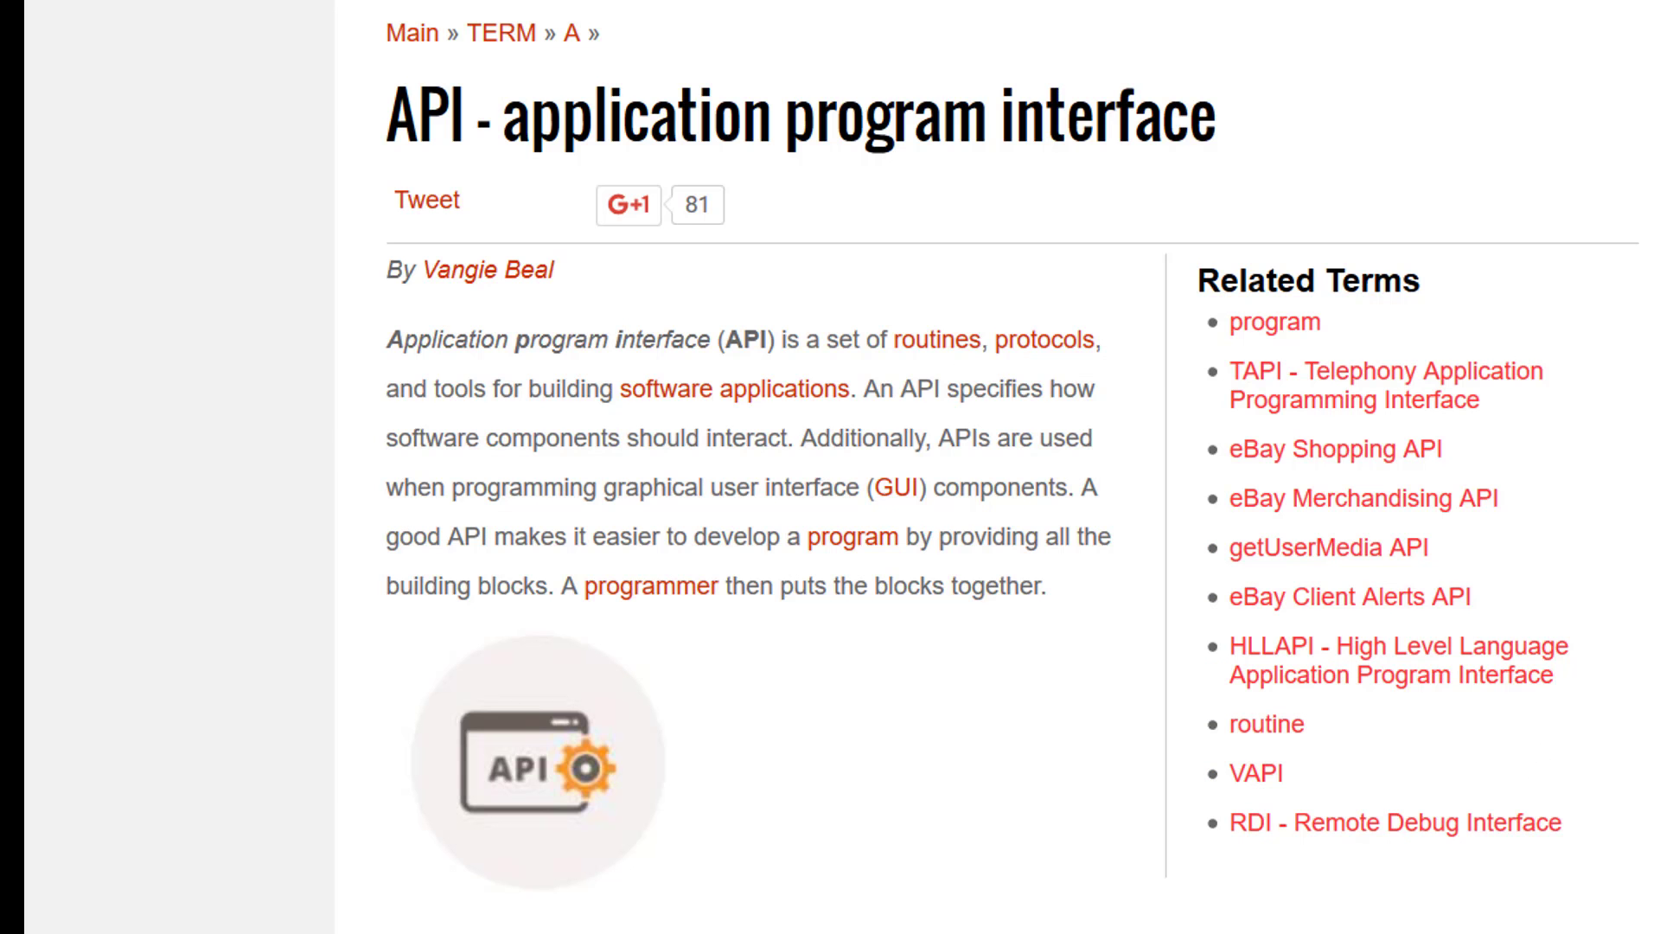
key(ctrl+t)
text(finance.)
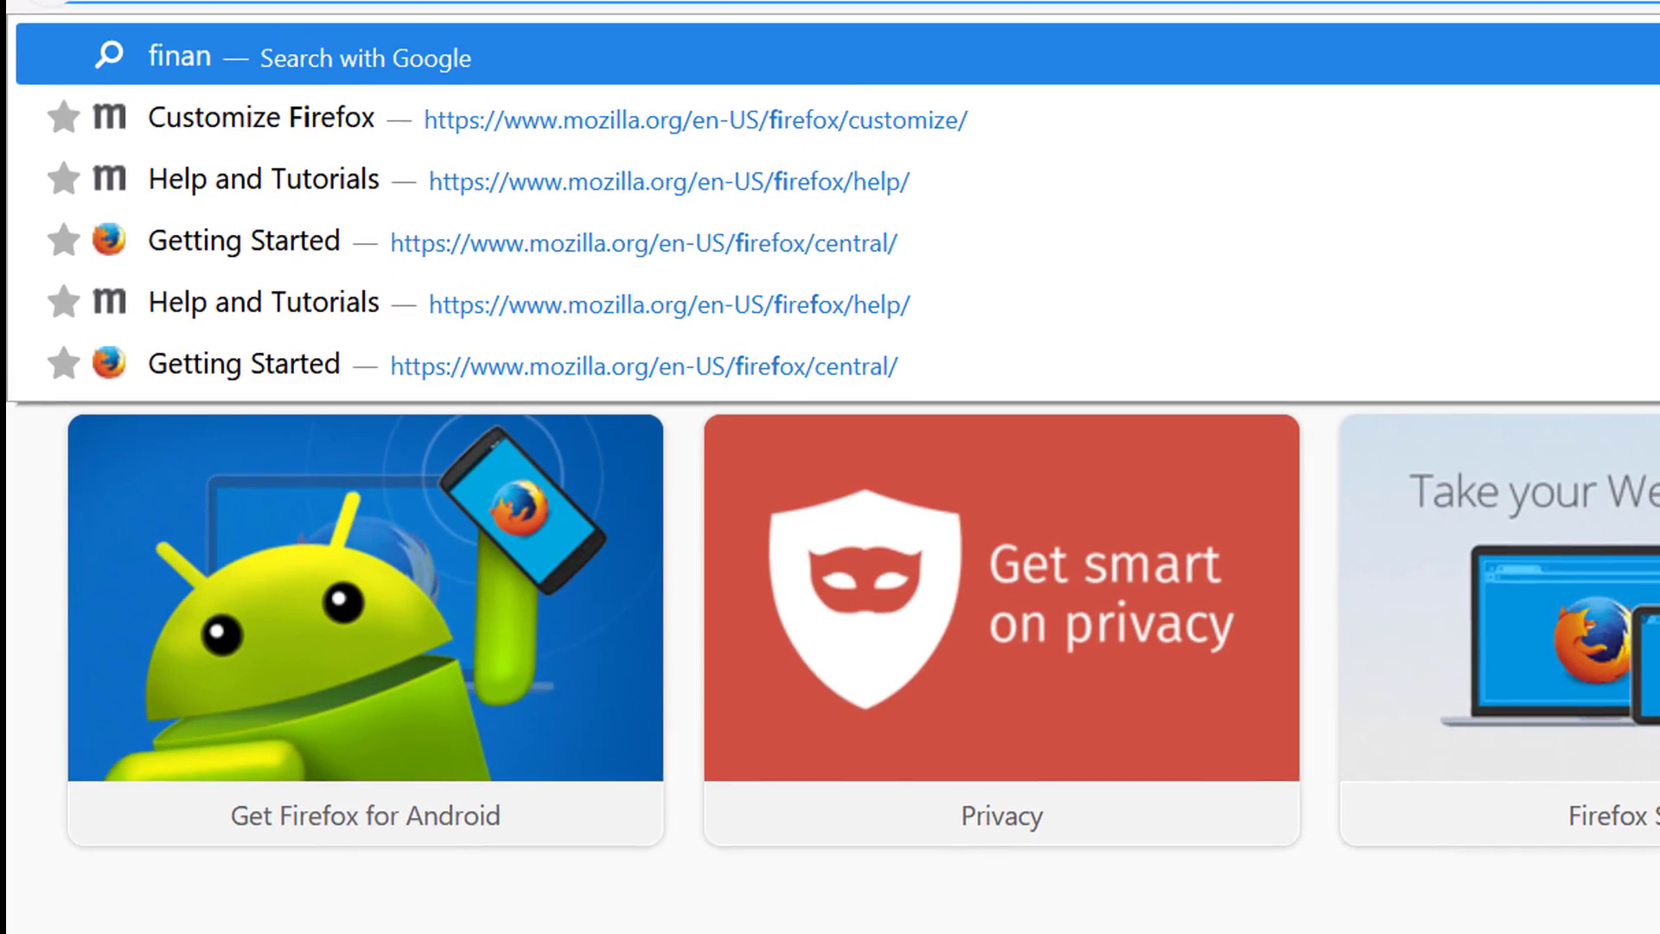
text(ya)
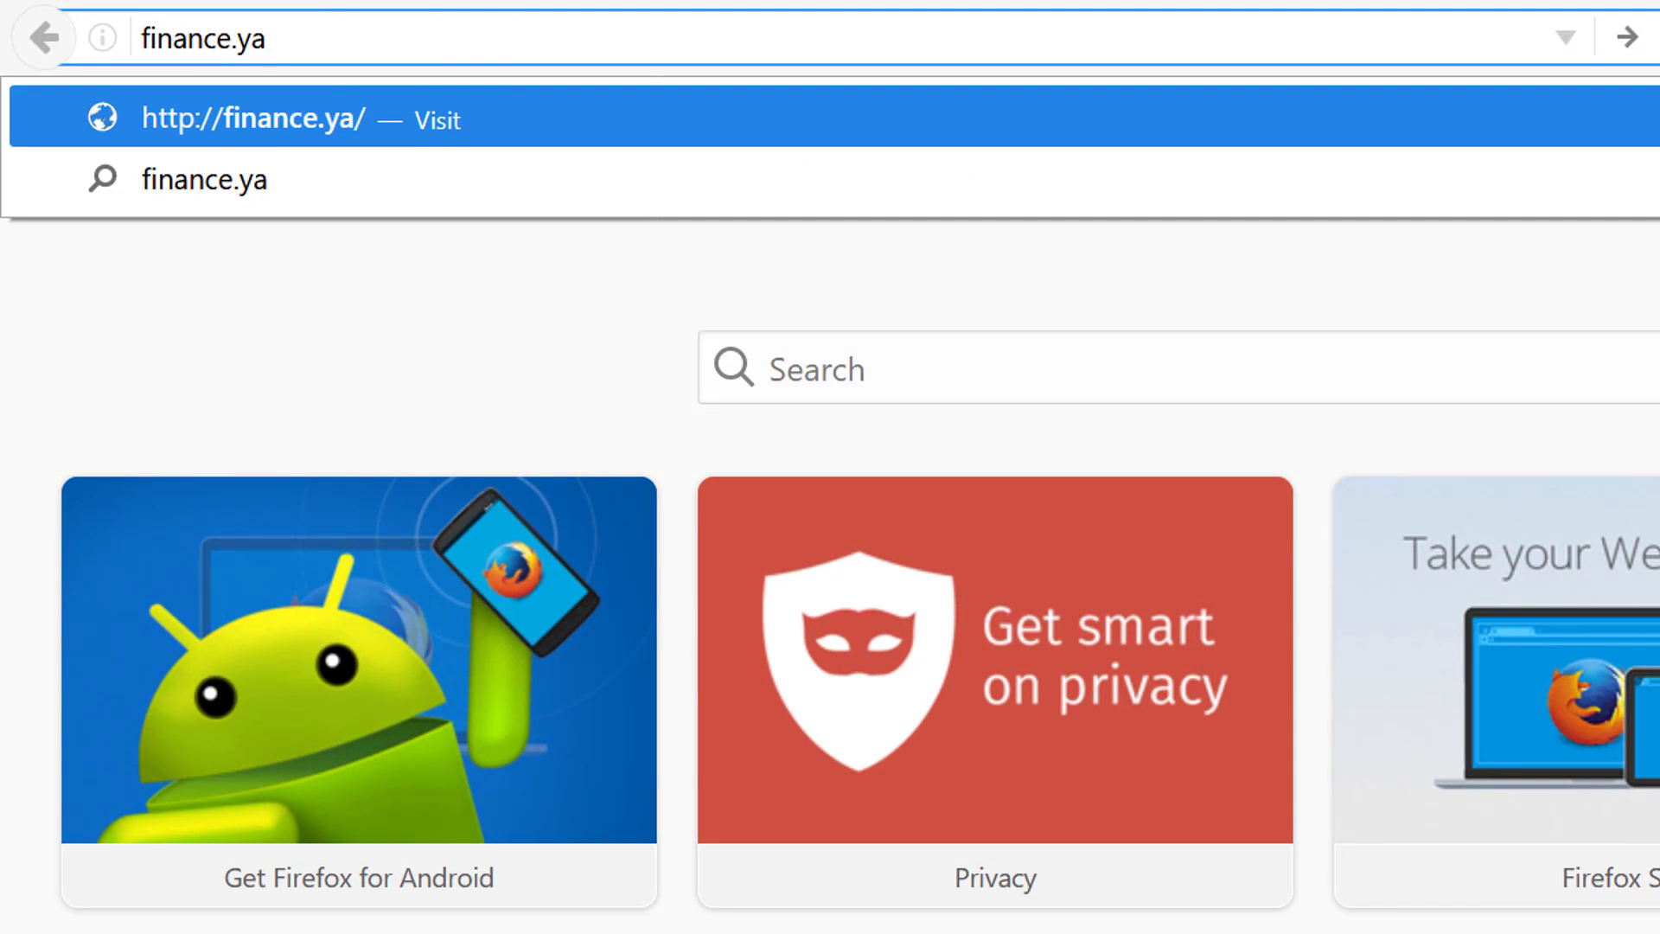
text(hooo)
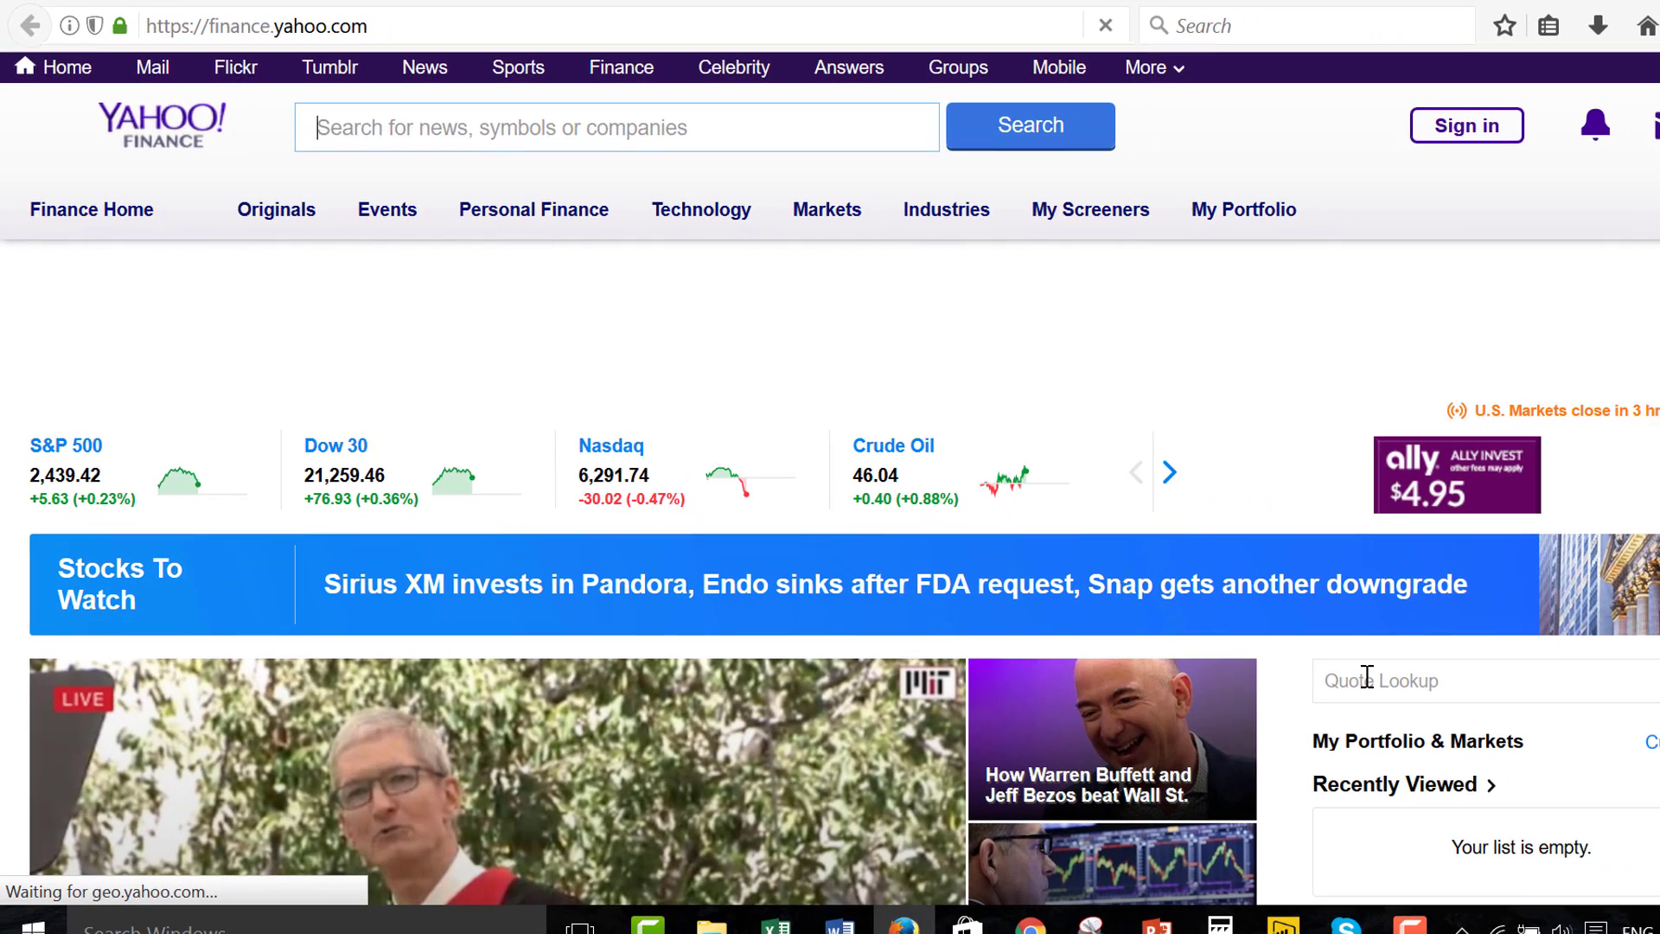
Step: Look up GE, show its historical data, and copy the Download Data link address
text(ge)
click(1365, 675)
text(ge)
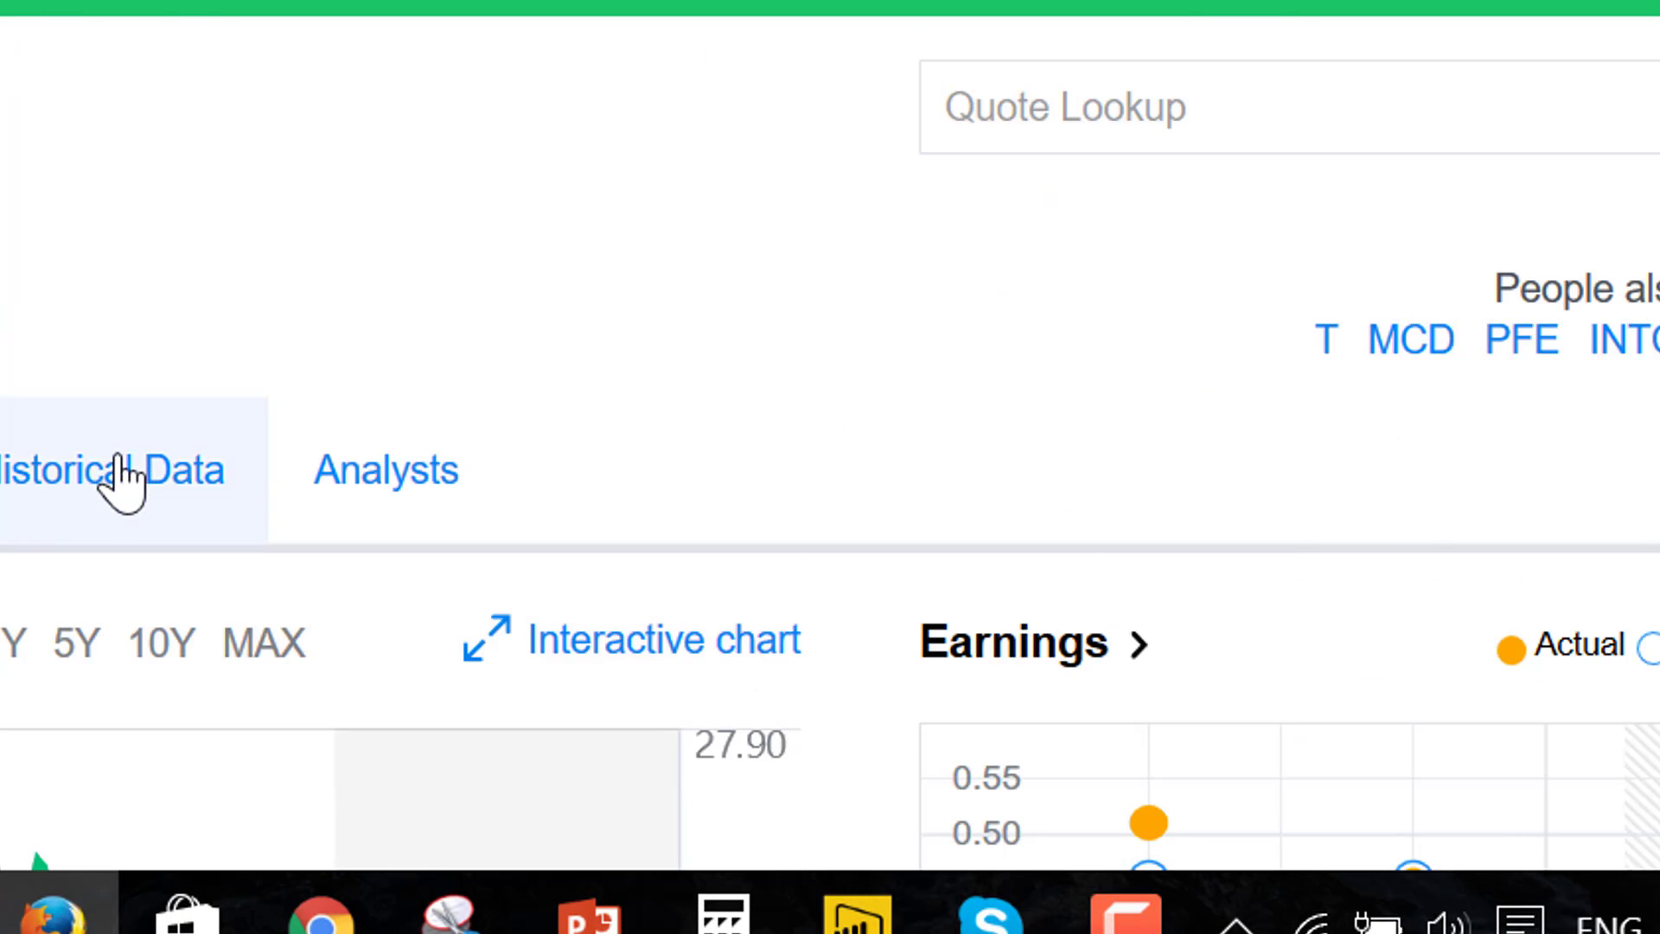
click(122, 478)
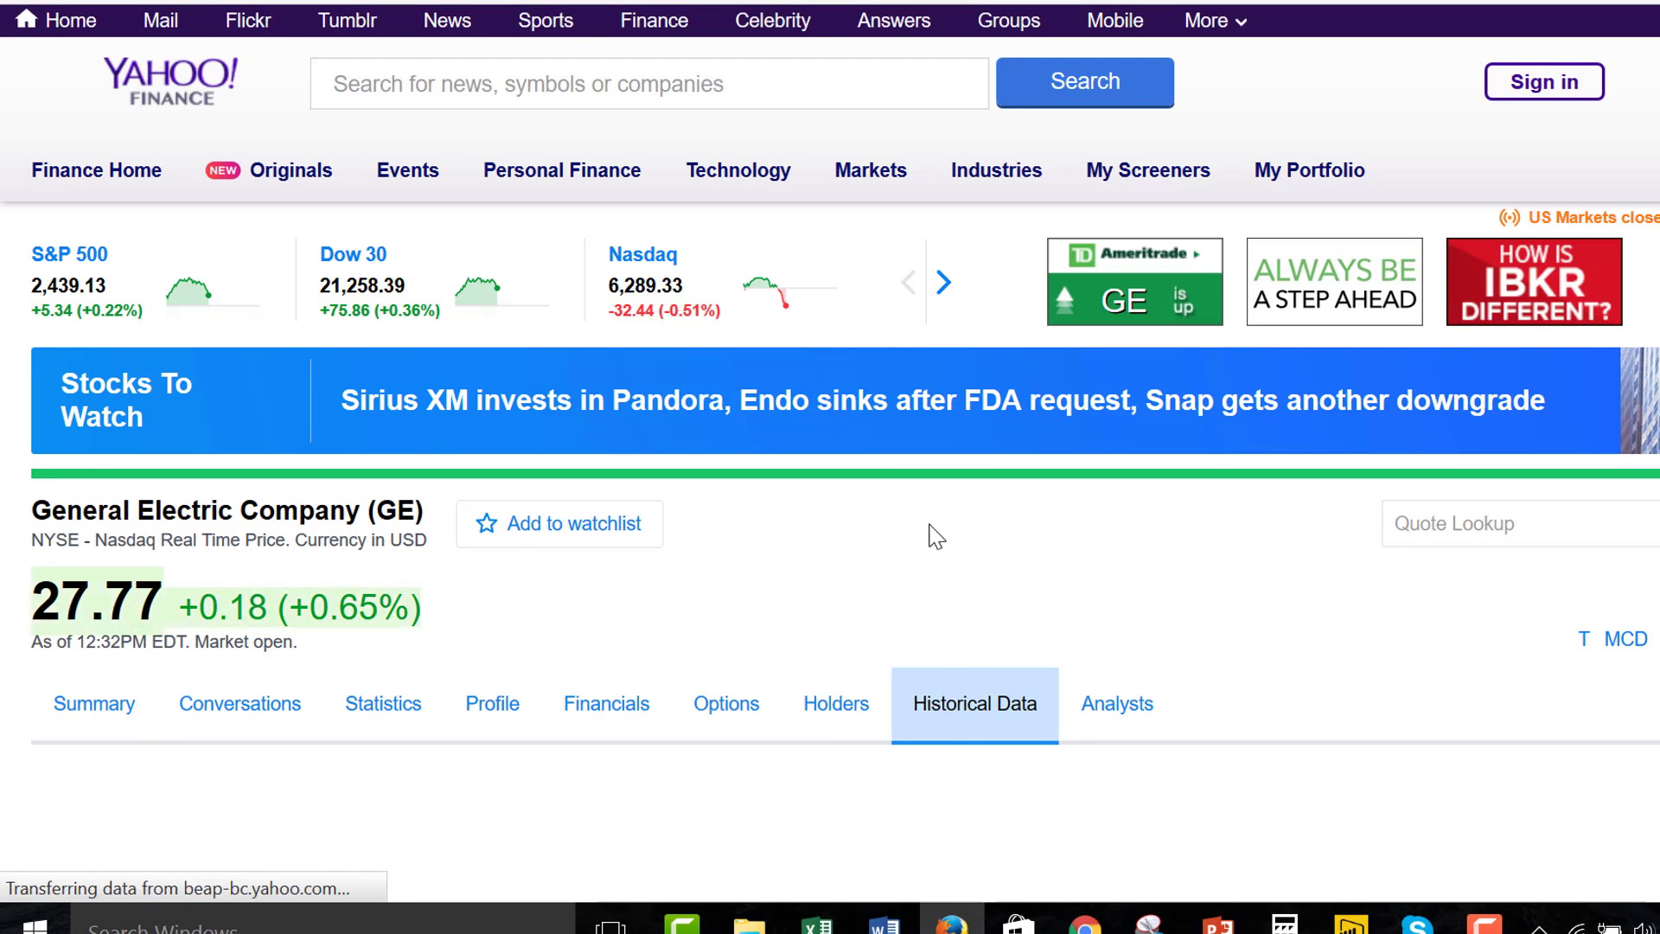
scroll(932, 537, down, 3)
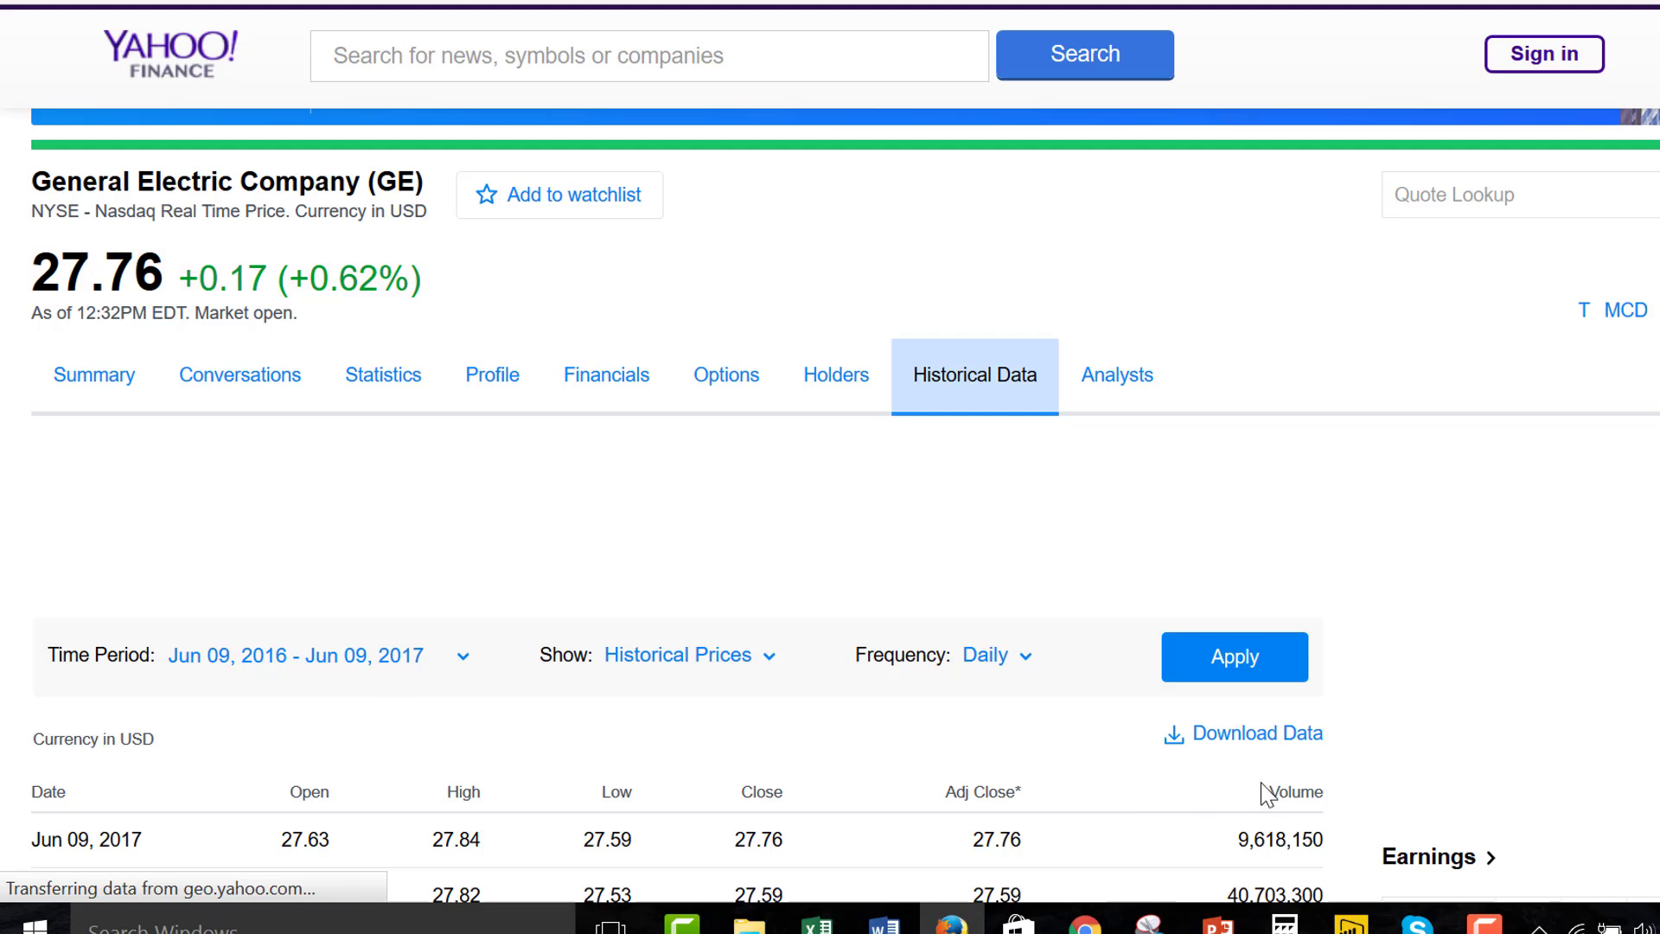
right_click(1230, 744)
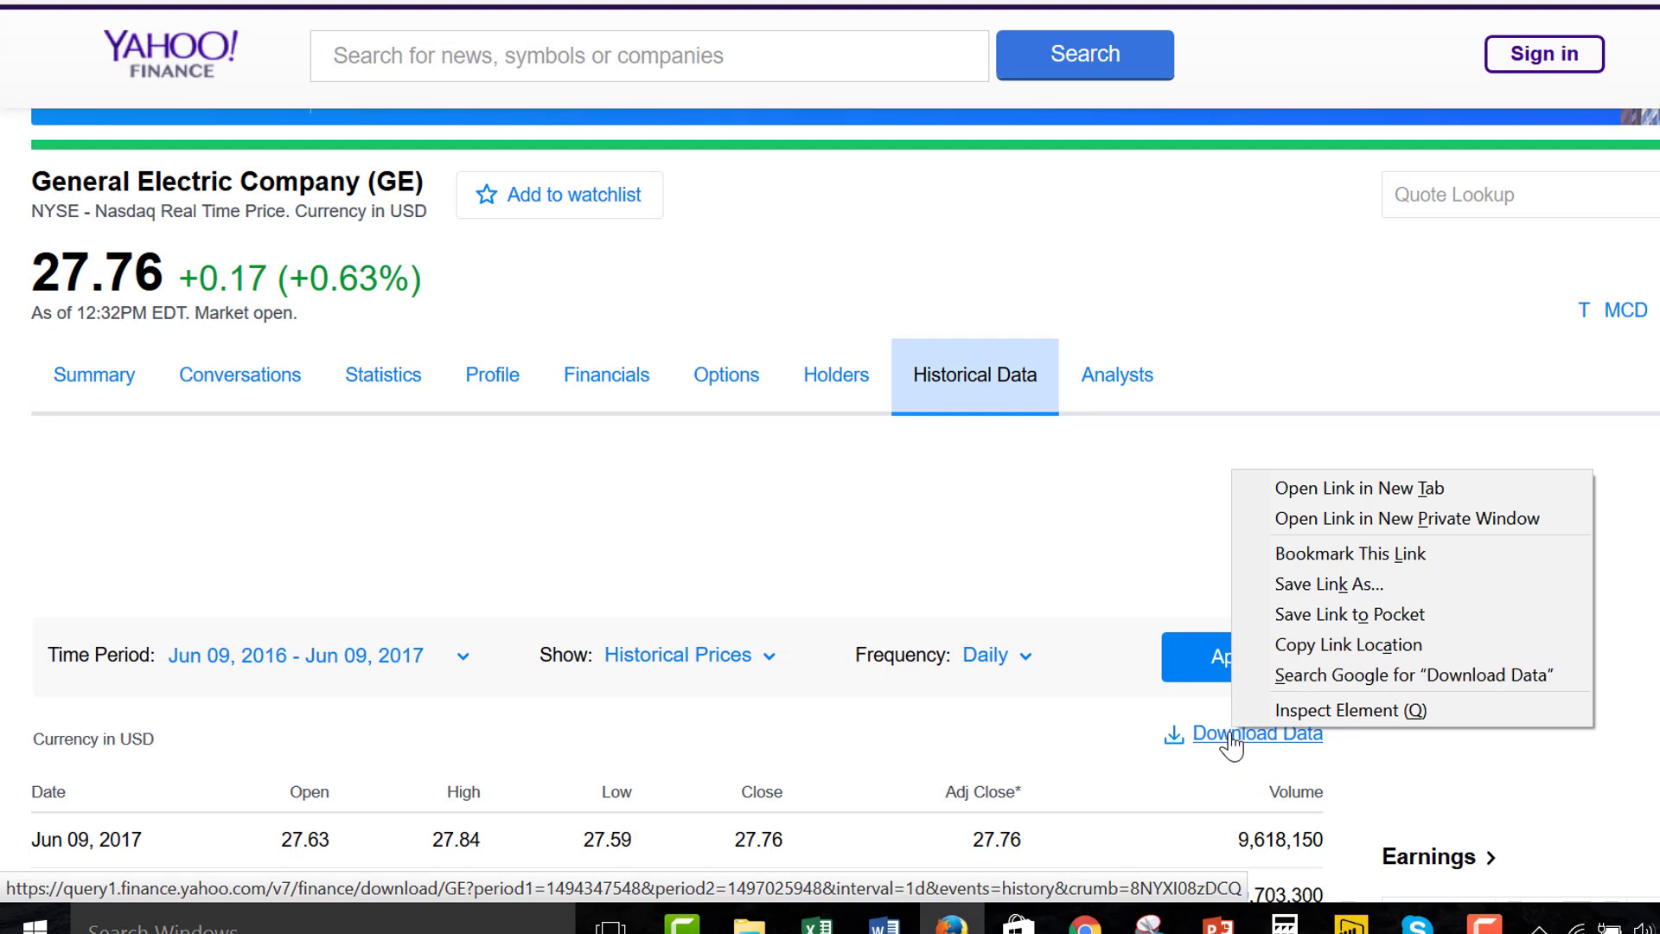
click(1289, 647)
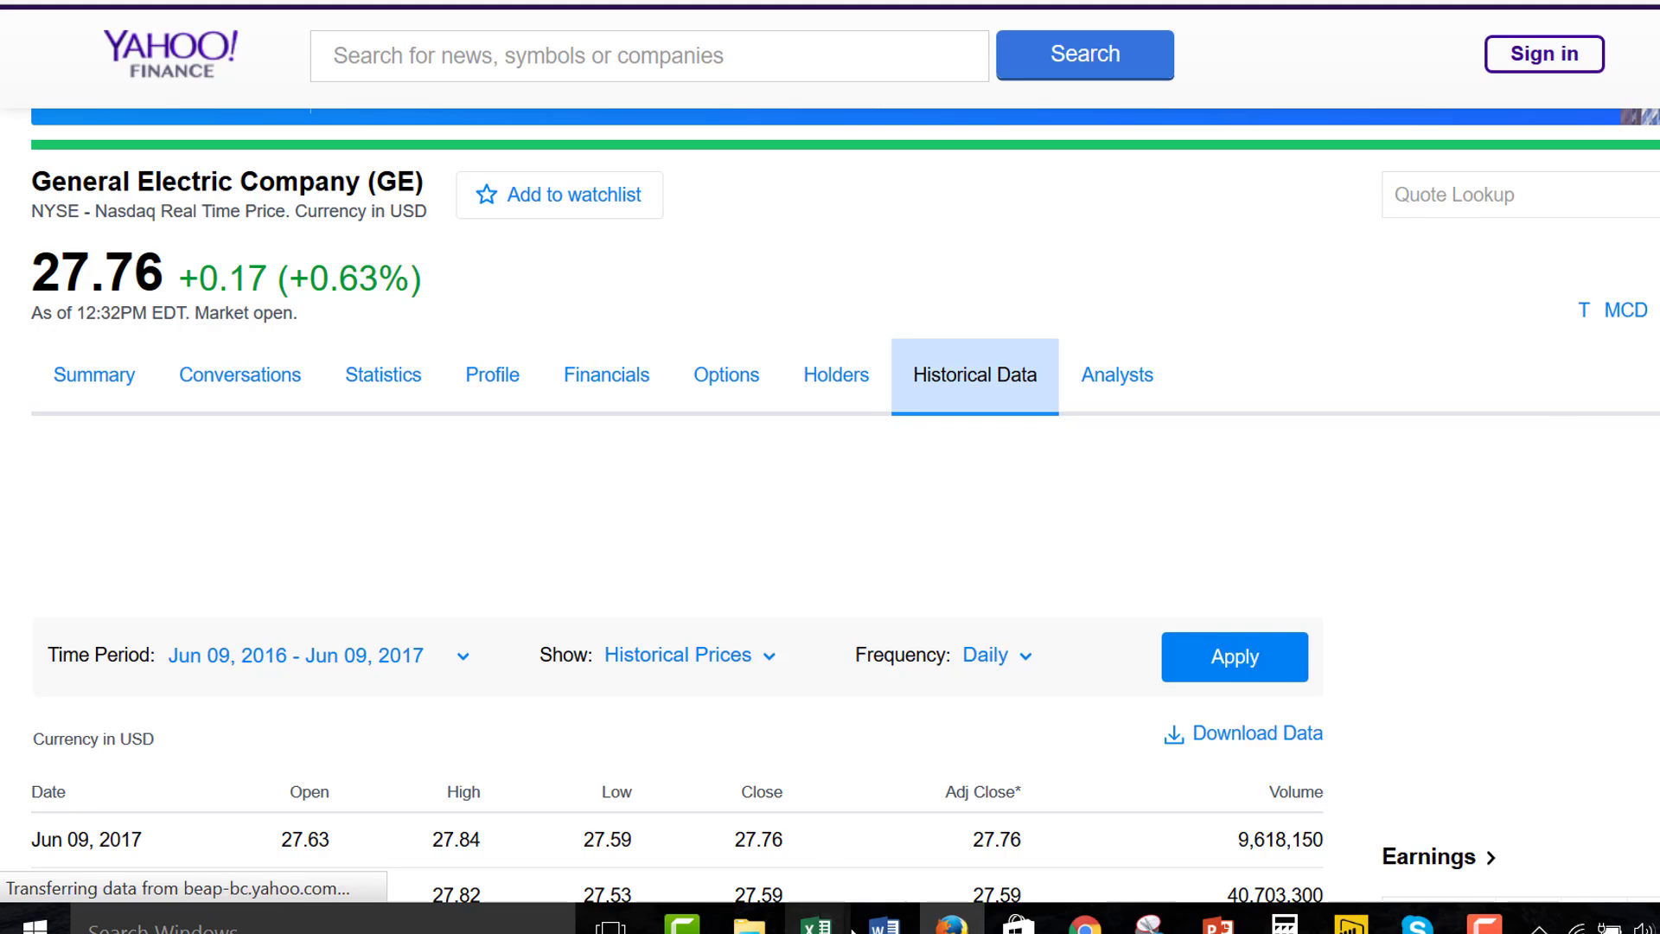
Step: Paste the copied GE query1 download link into cell B20 of the stock market workbook
mouse_move(813, 919)
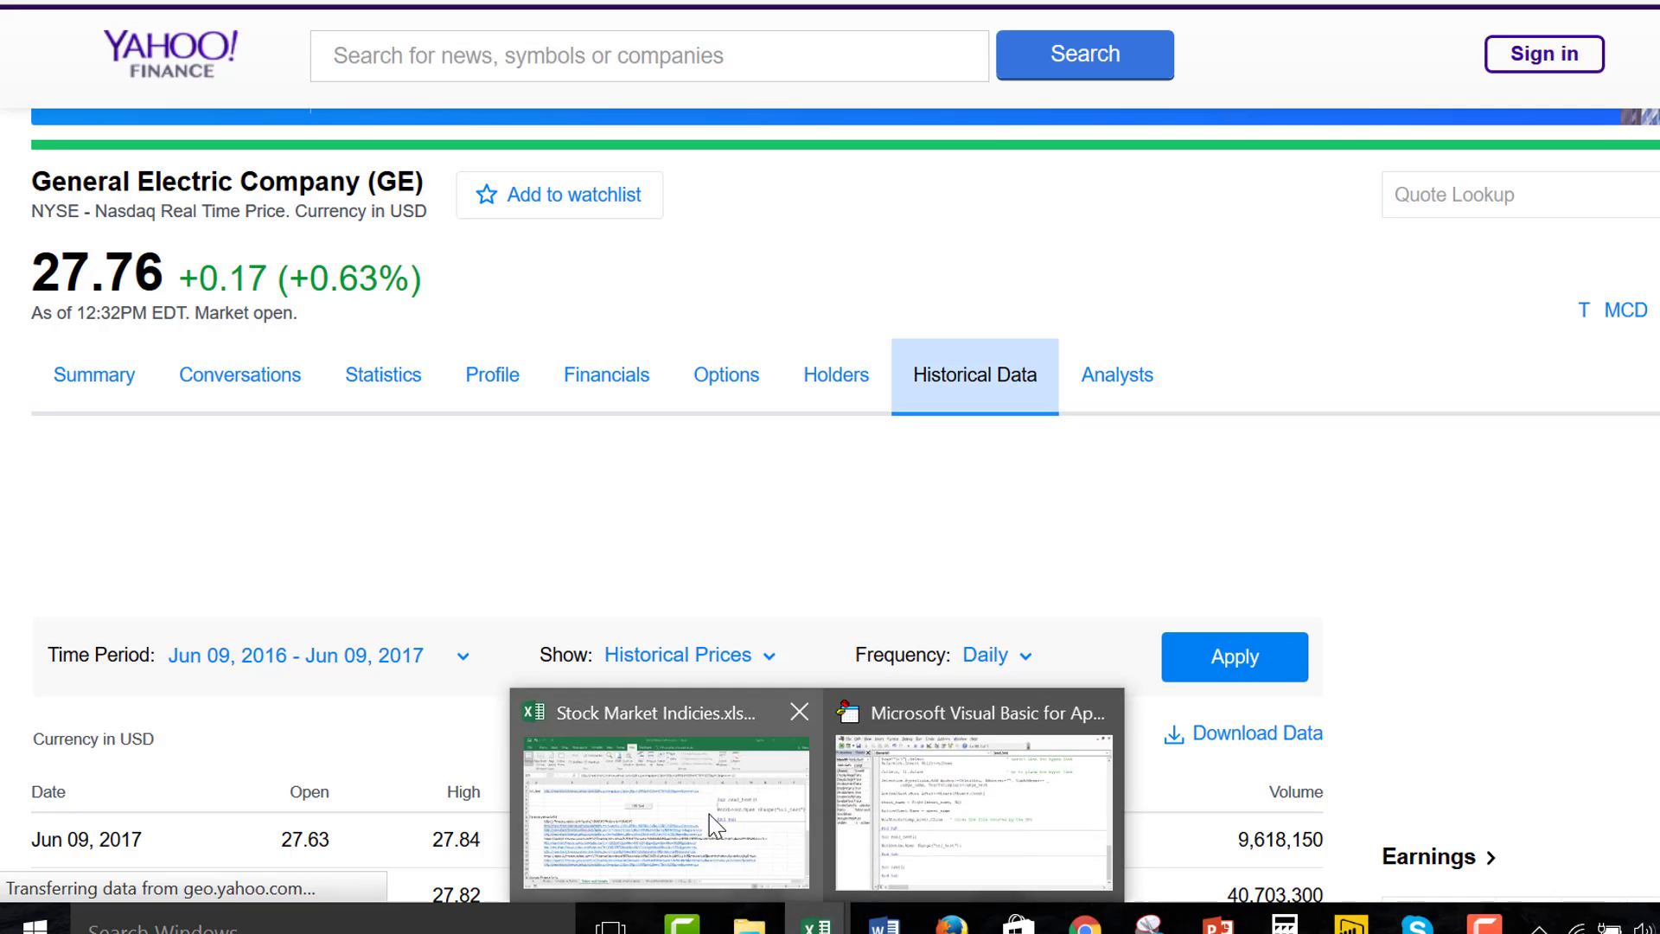
click(716, 821)
click(629, 683)
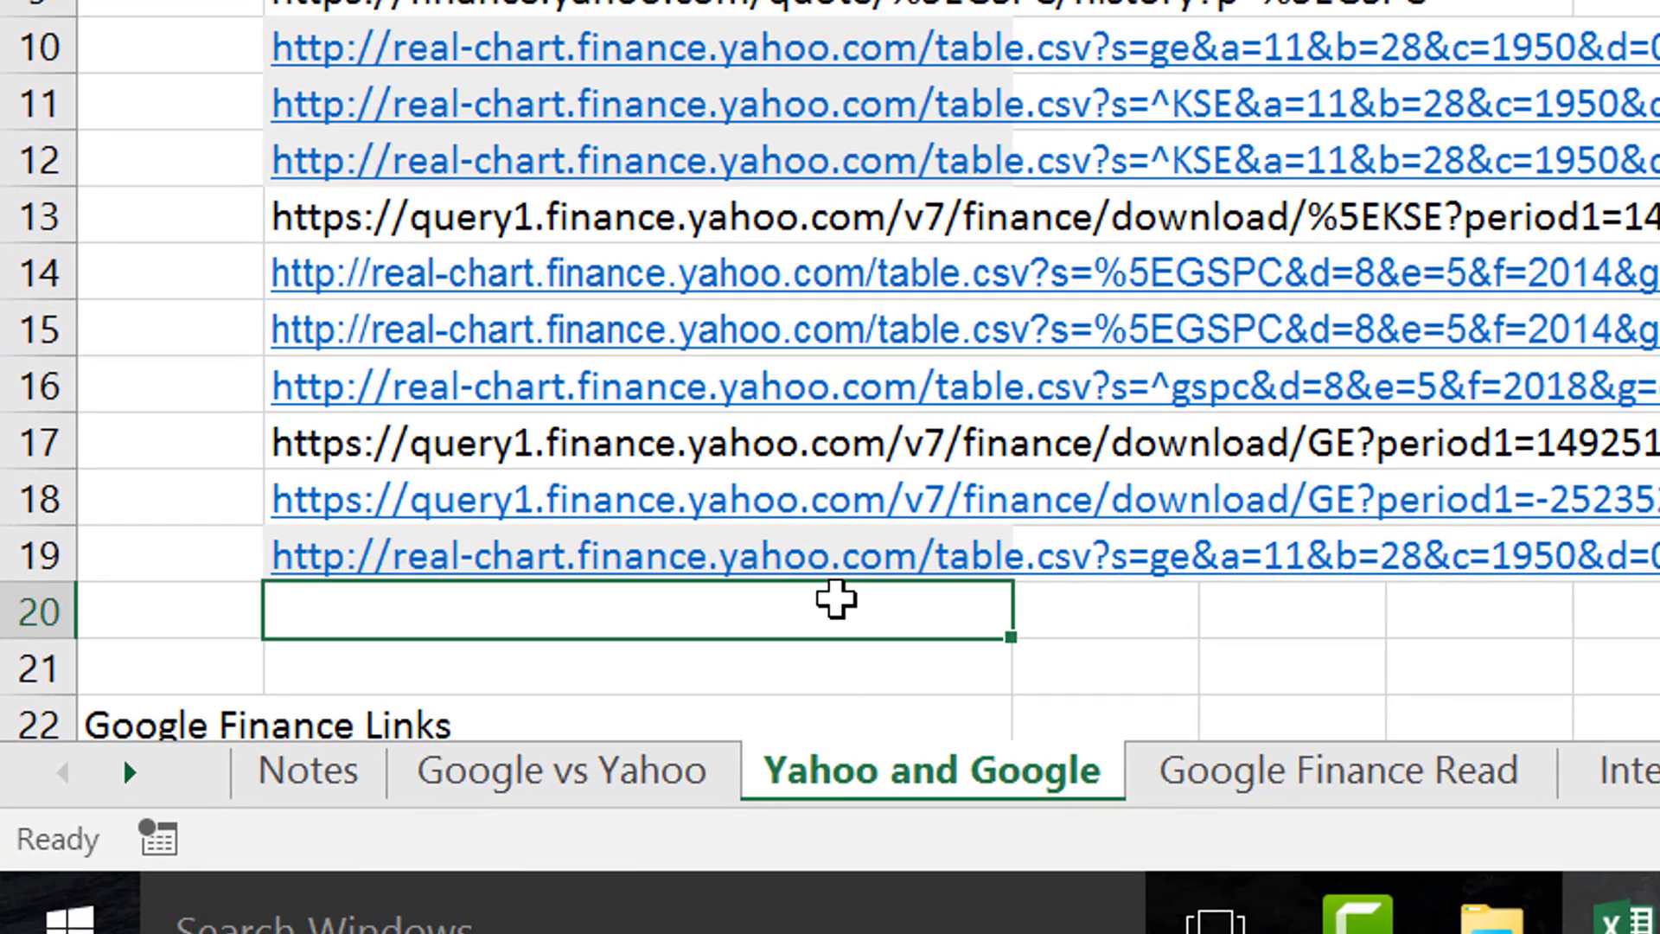
key(ctrl+v)
key(Up)
key(Up)
key(Up)
key(Up)
key(Up)
key(Up)
key(Up)
key(Up)
key(Up)
key(Up)
key(Up)
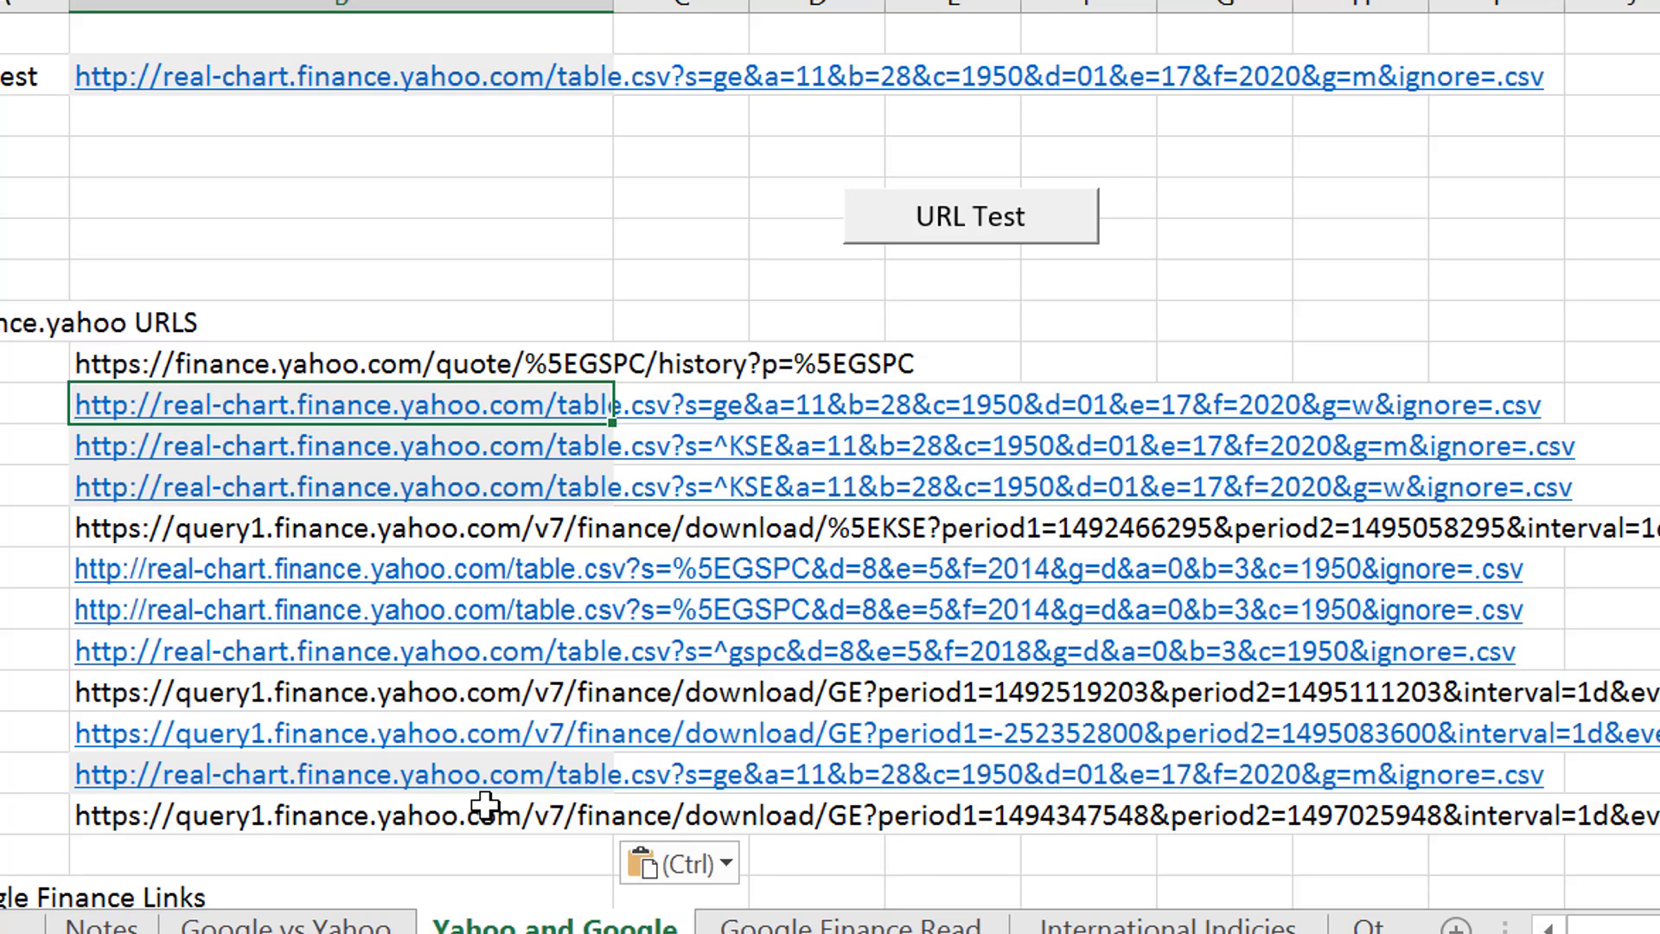
key(Down)
key(Down)
key(Down)
key(Down)
key(Down)
key(Down)
key(Down)
key(Down)
key(Down)
key(Down)
key(Down)
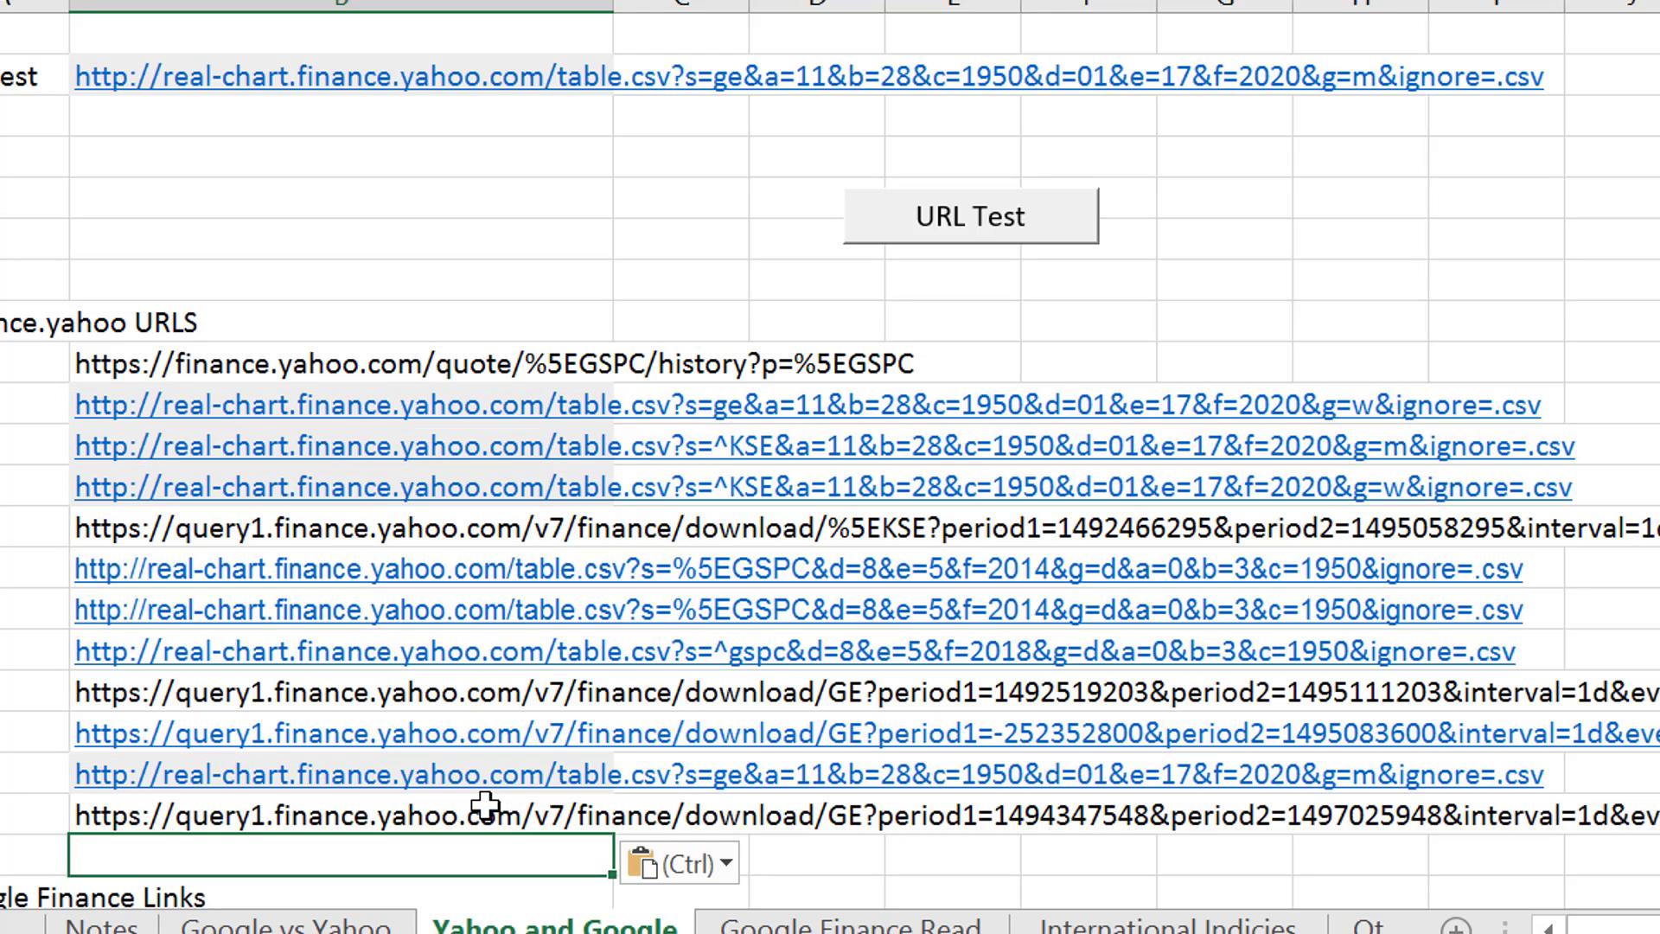
key(Up)
key(Up)
key(Up)
key(Up)
key(Up)
key(Down)
key(Down)
key(Down)
key(Down)
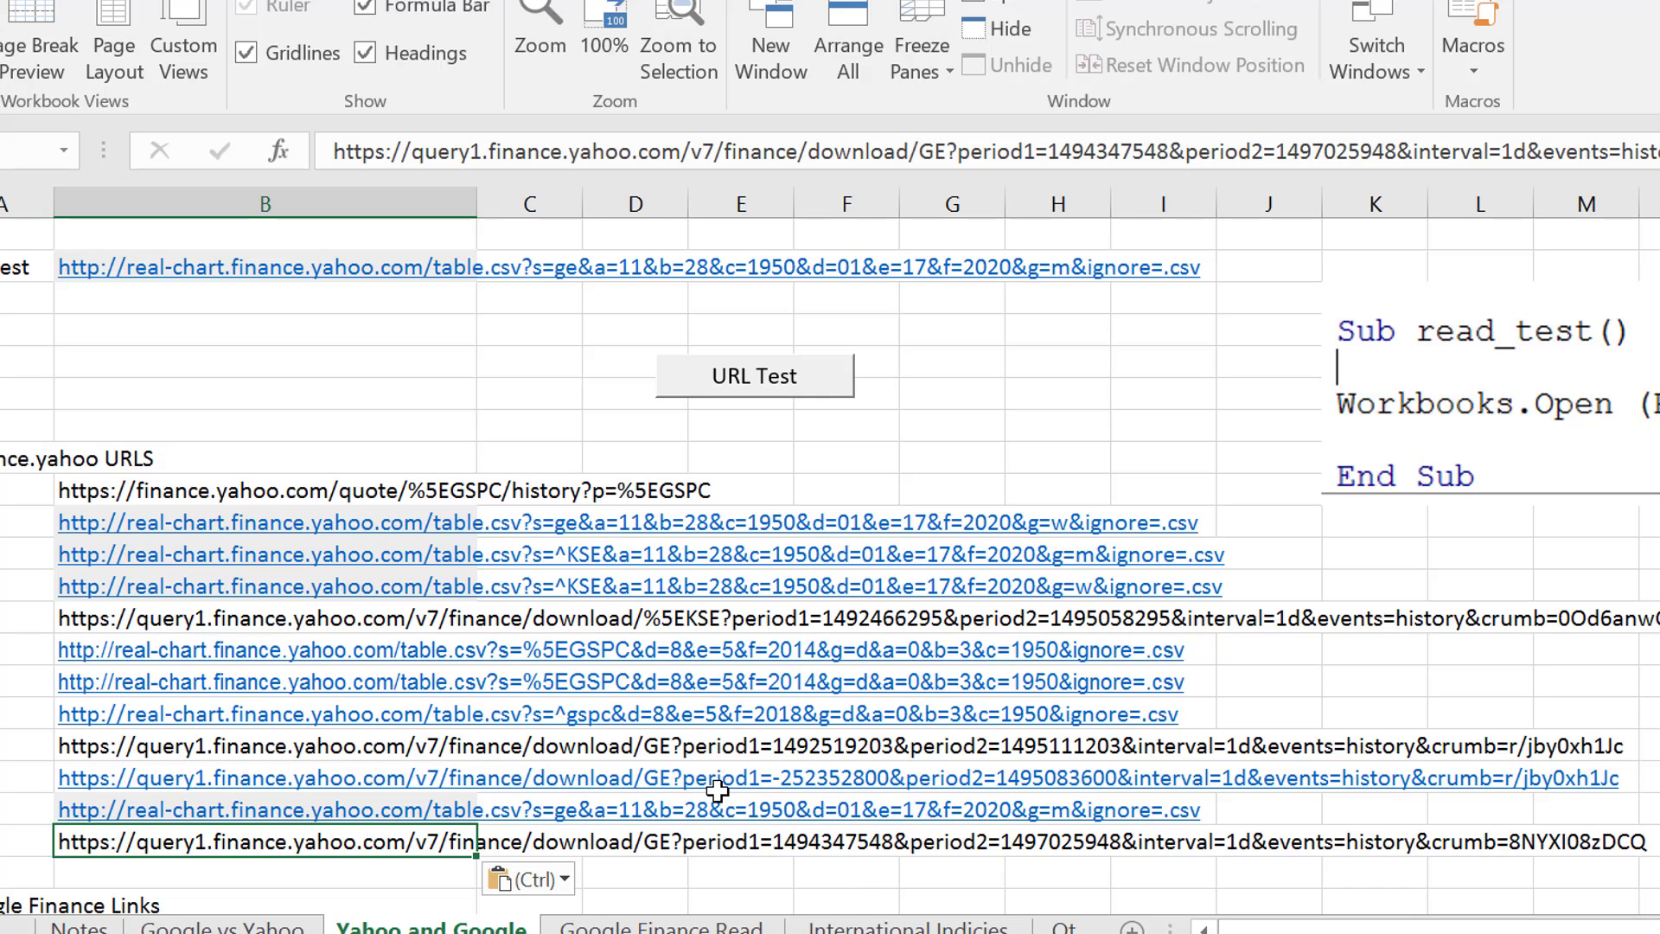
Step: Enter =B20 in B2 so url_test references the new GE link
key(Up)
key(Up)
key(Up)
key(Up)
key(Up)
key(Up)
key(Up)
key(Up)
key(Up)
key(Up)
key(Up)
key(Up)
key(Up)
key(Up)
key(Up)
key(Up)
key(Up)
key(Up)
key(Up)
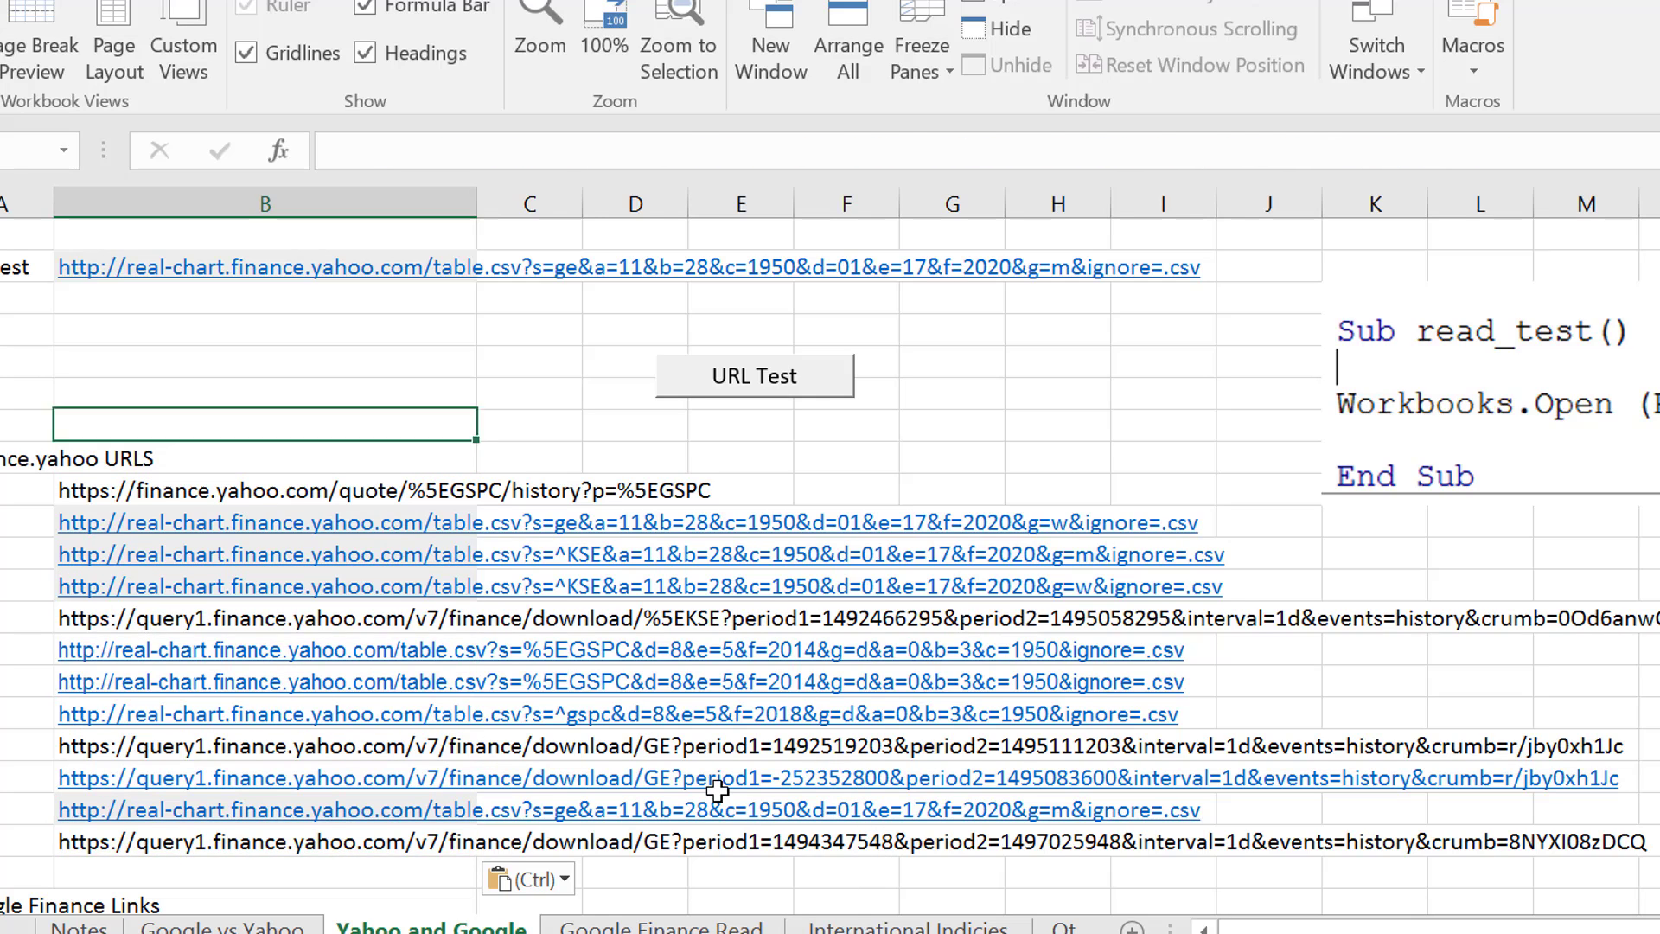
key(Down)
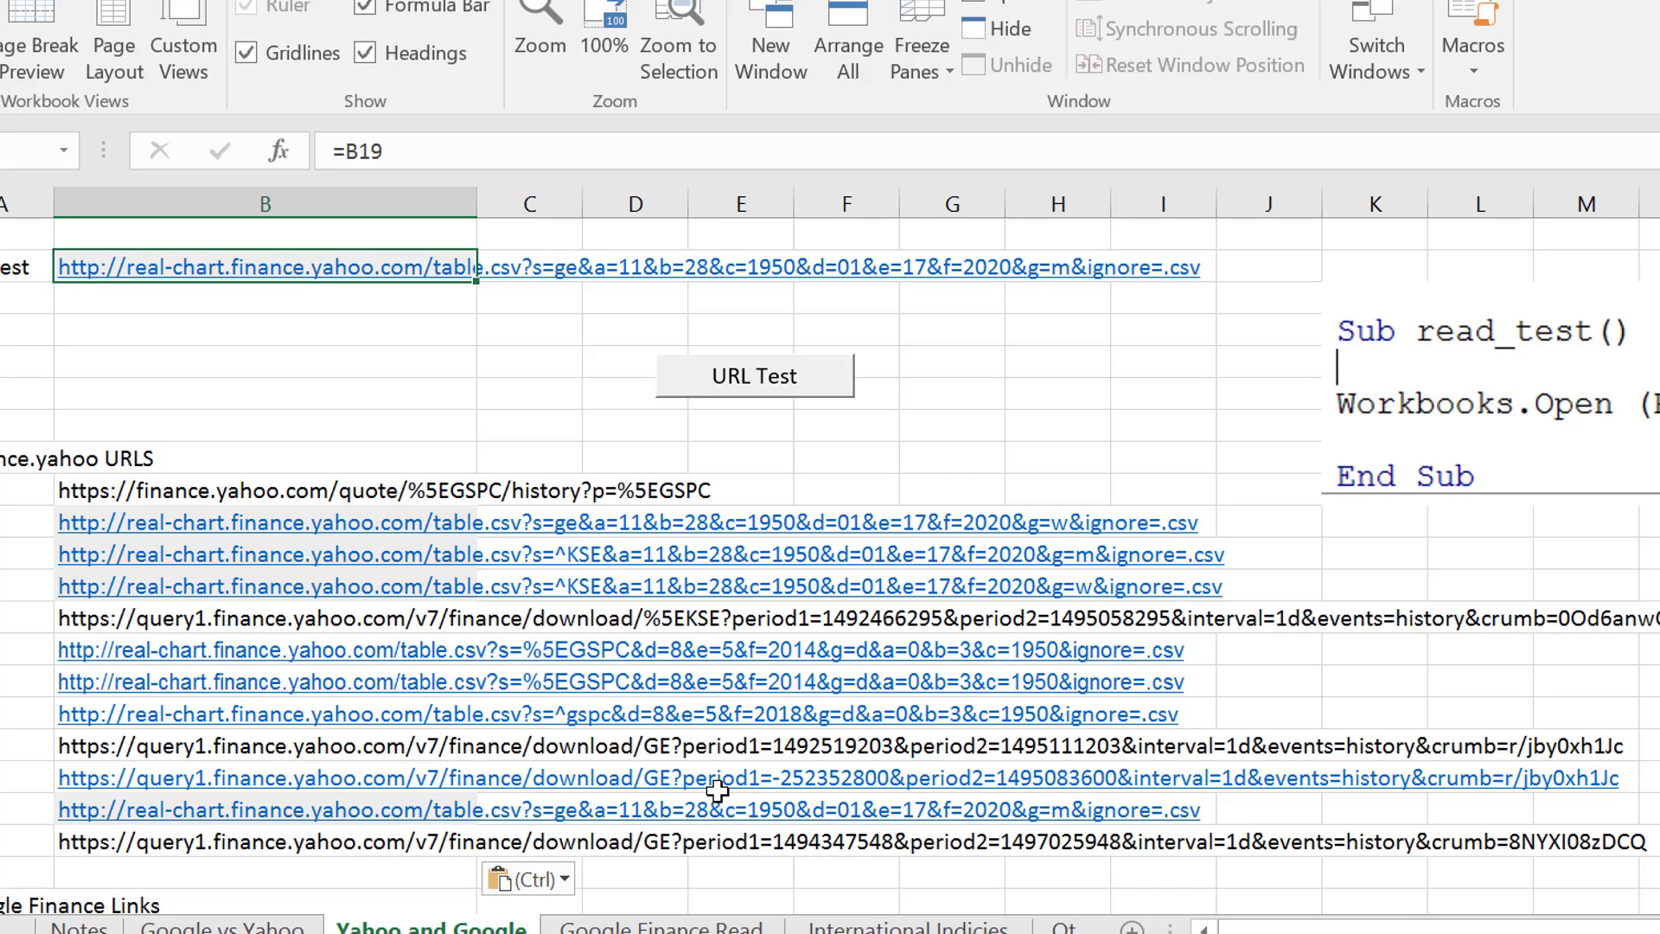
text(=)
key(Down)
key(Down)
key(Down)
key(Down)
key(Down)
key(Down)
key(Down)
key(Down)
key(Down)
key(Down)
key(Down)
key(Down)
key(Down)
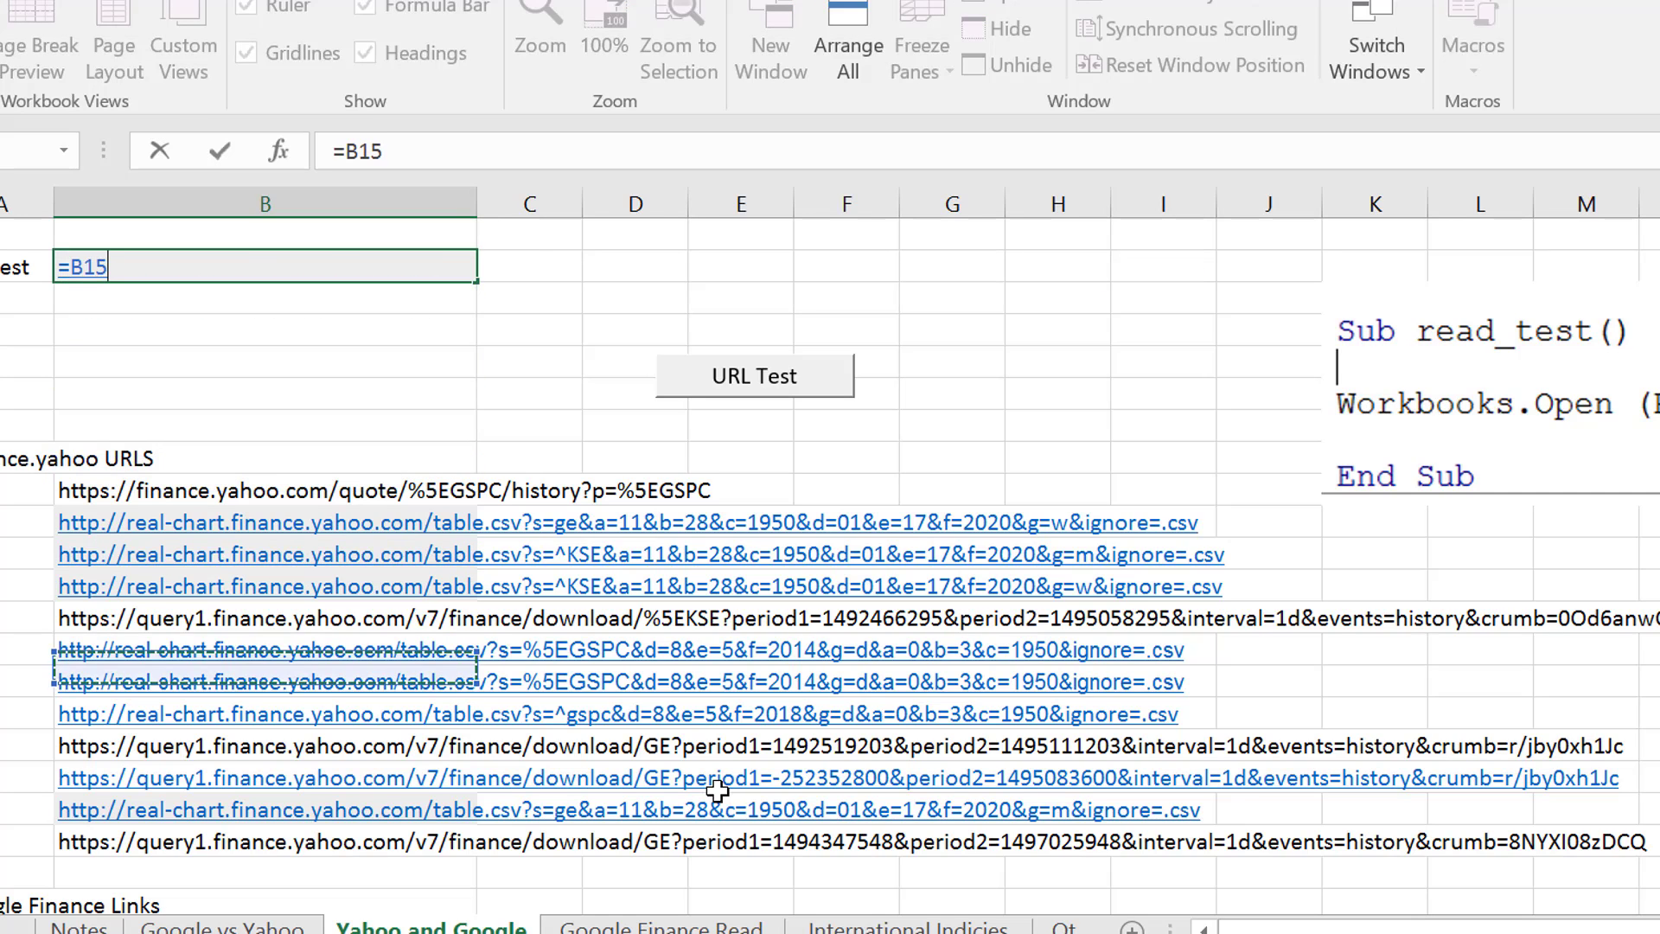
key(Down)
key(Down)
key(Down)
key(Down)
key(Down)
key(Return)
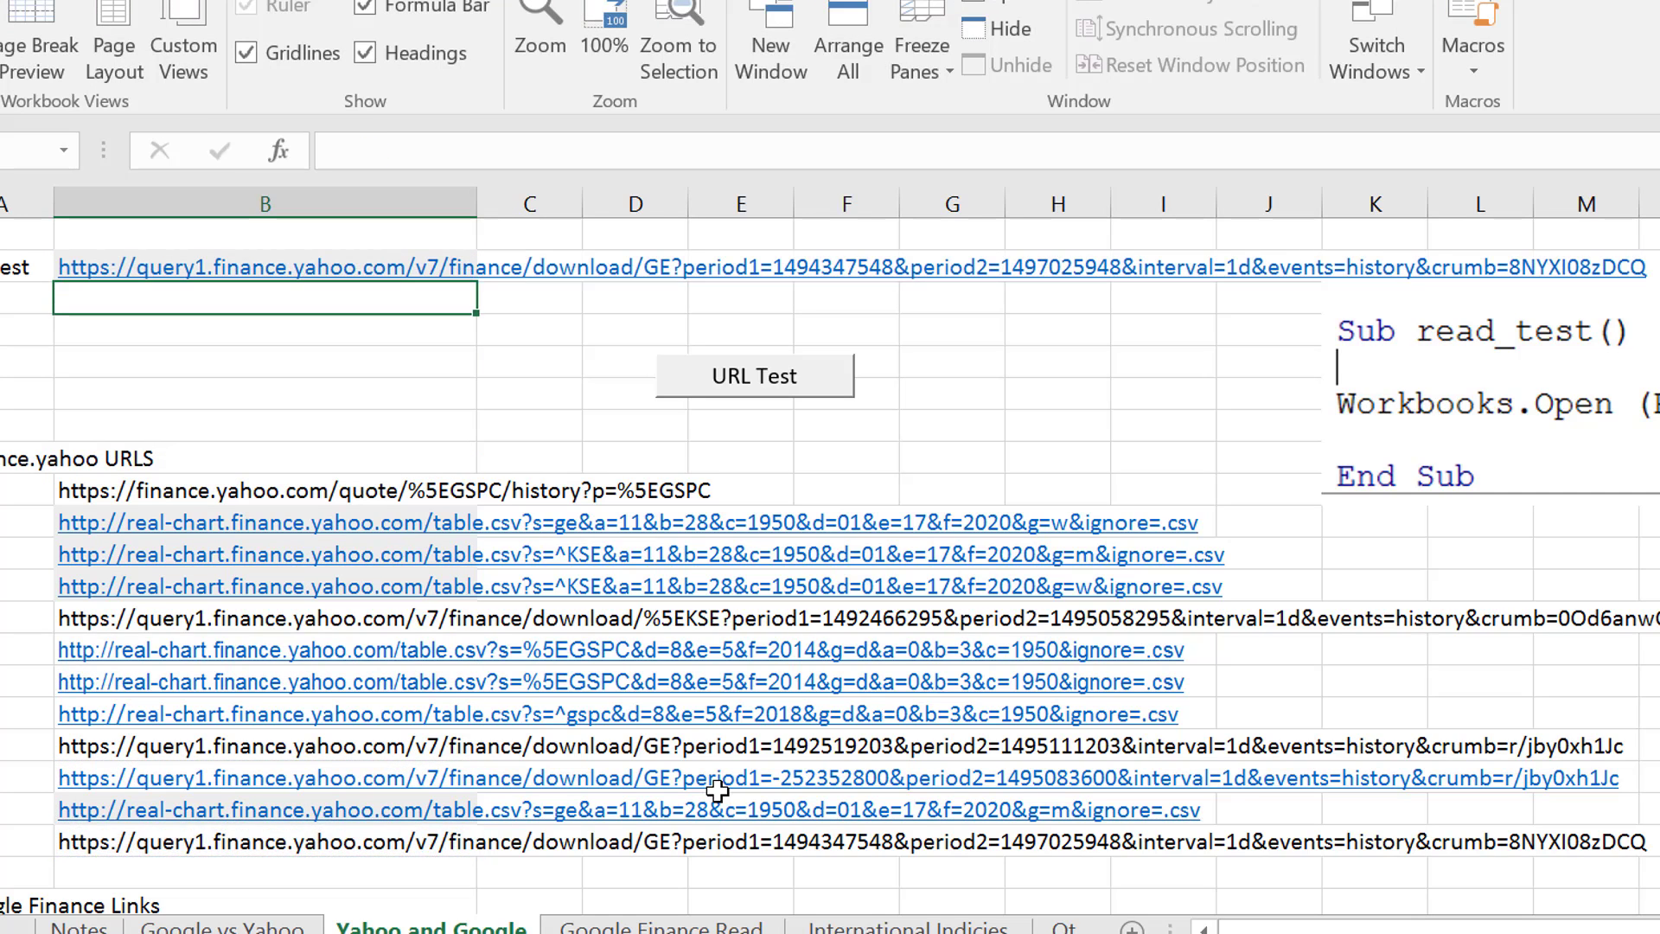
key(Up)
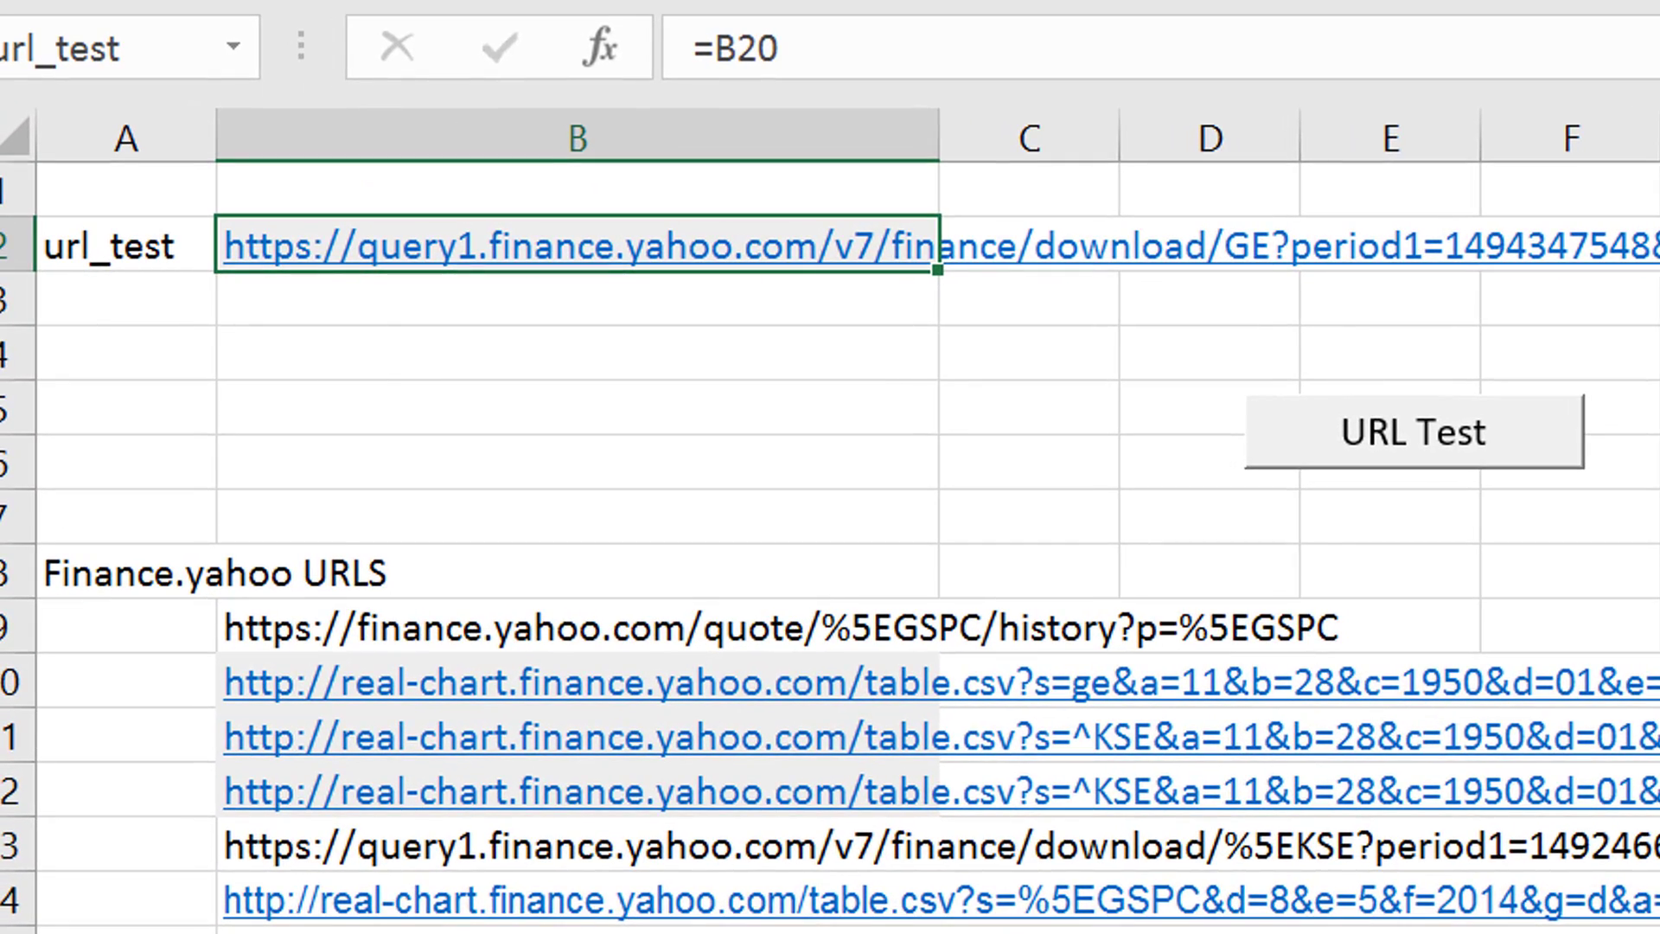
Step: Check the read_test macro code assigned to the URL Test button
right_click(1436, 446)
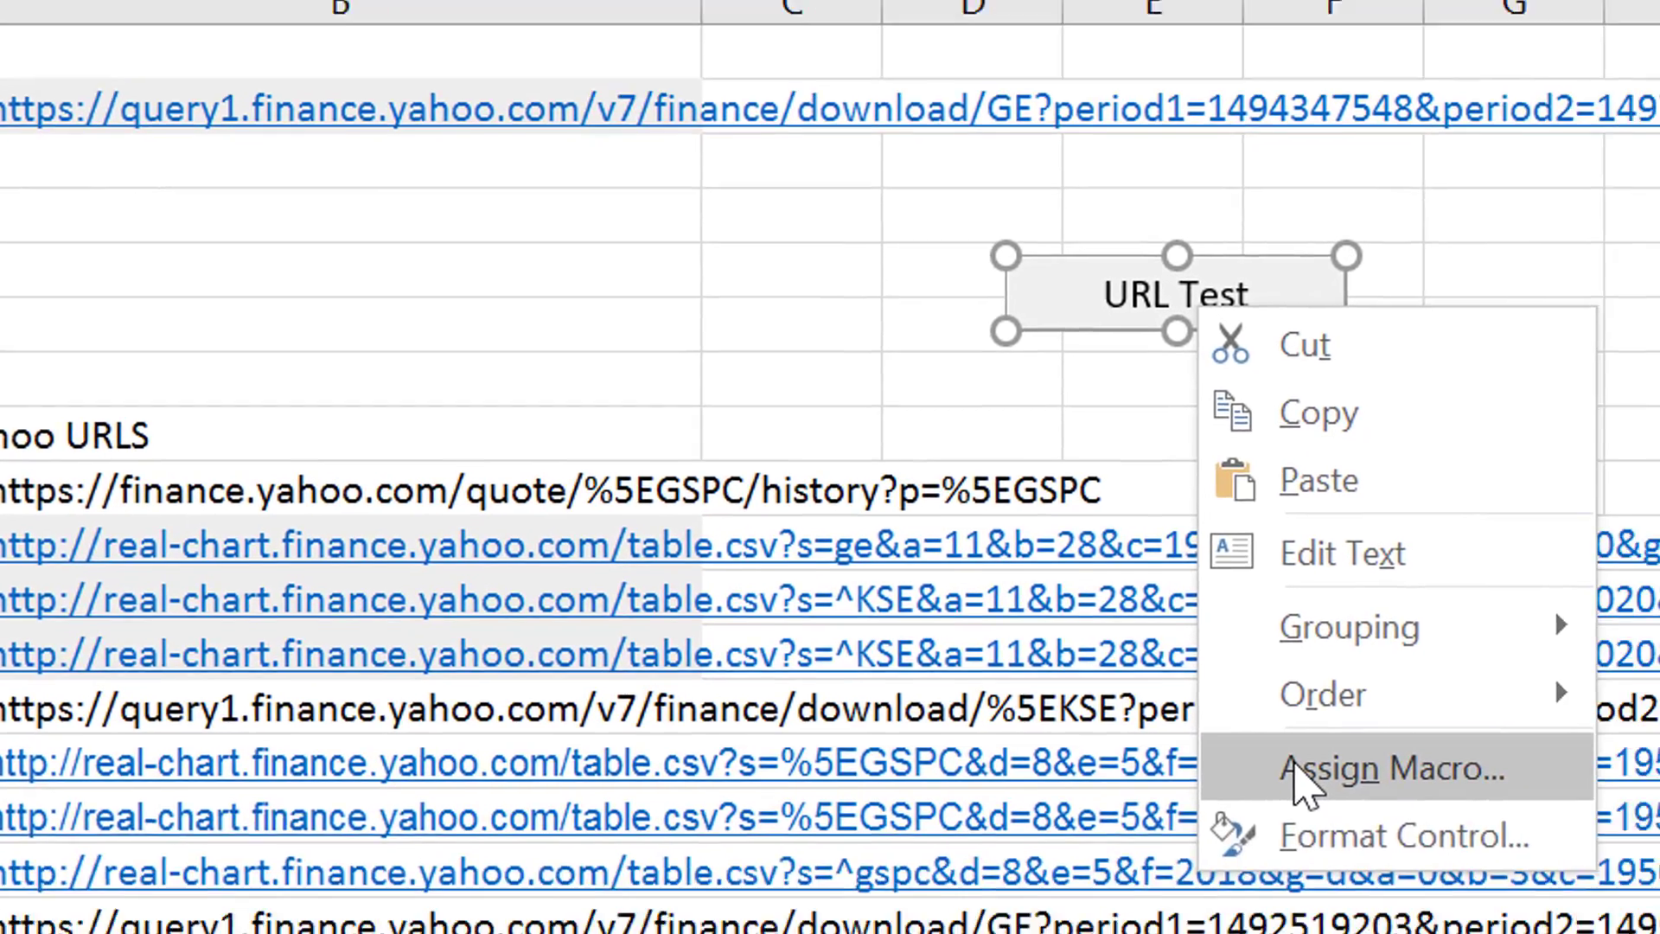
click(1522, 904)
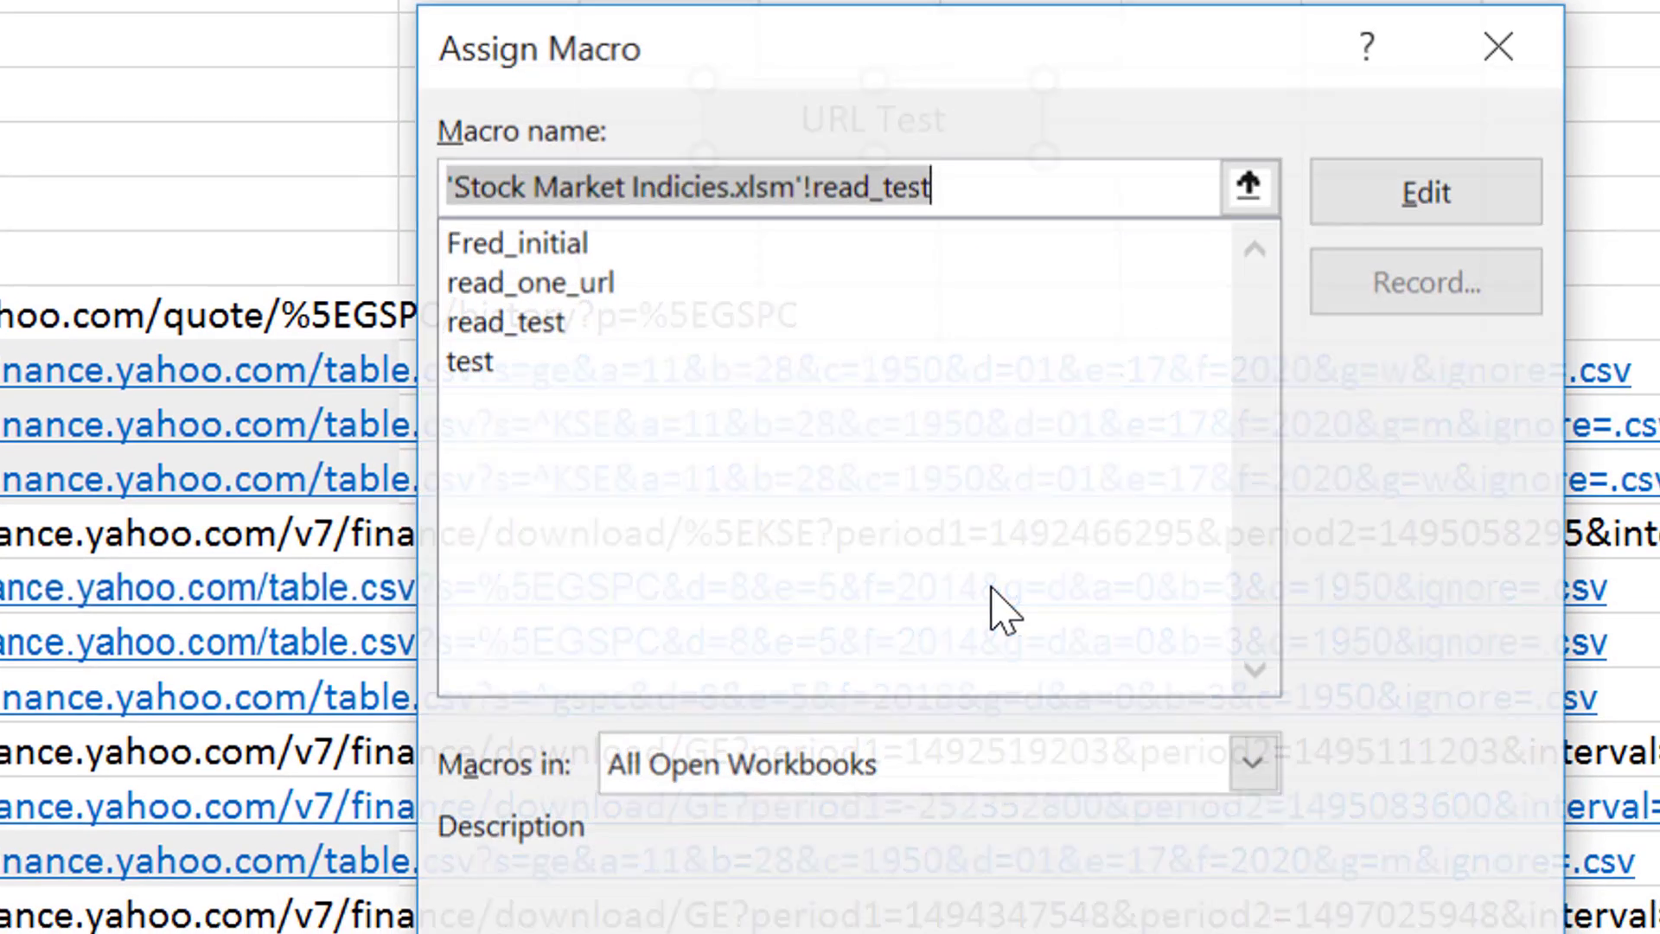
click(1440, 214)
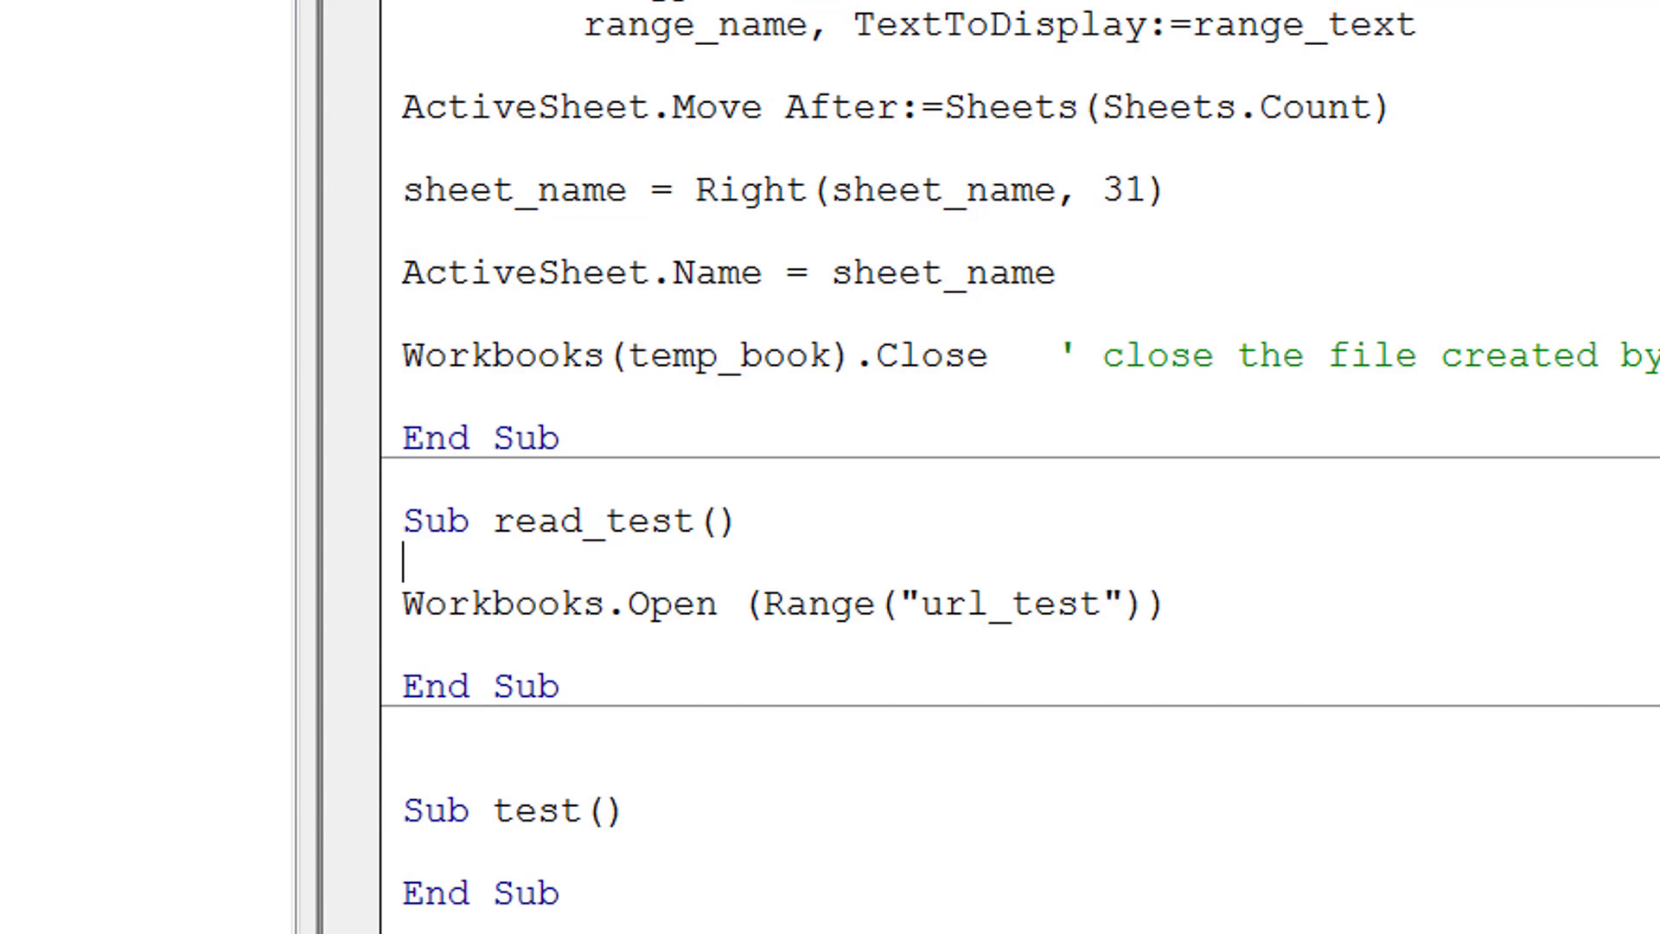
key(alt+F11)
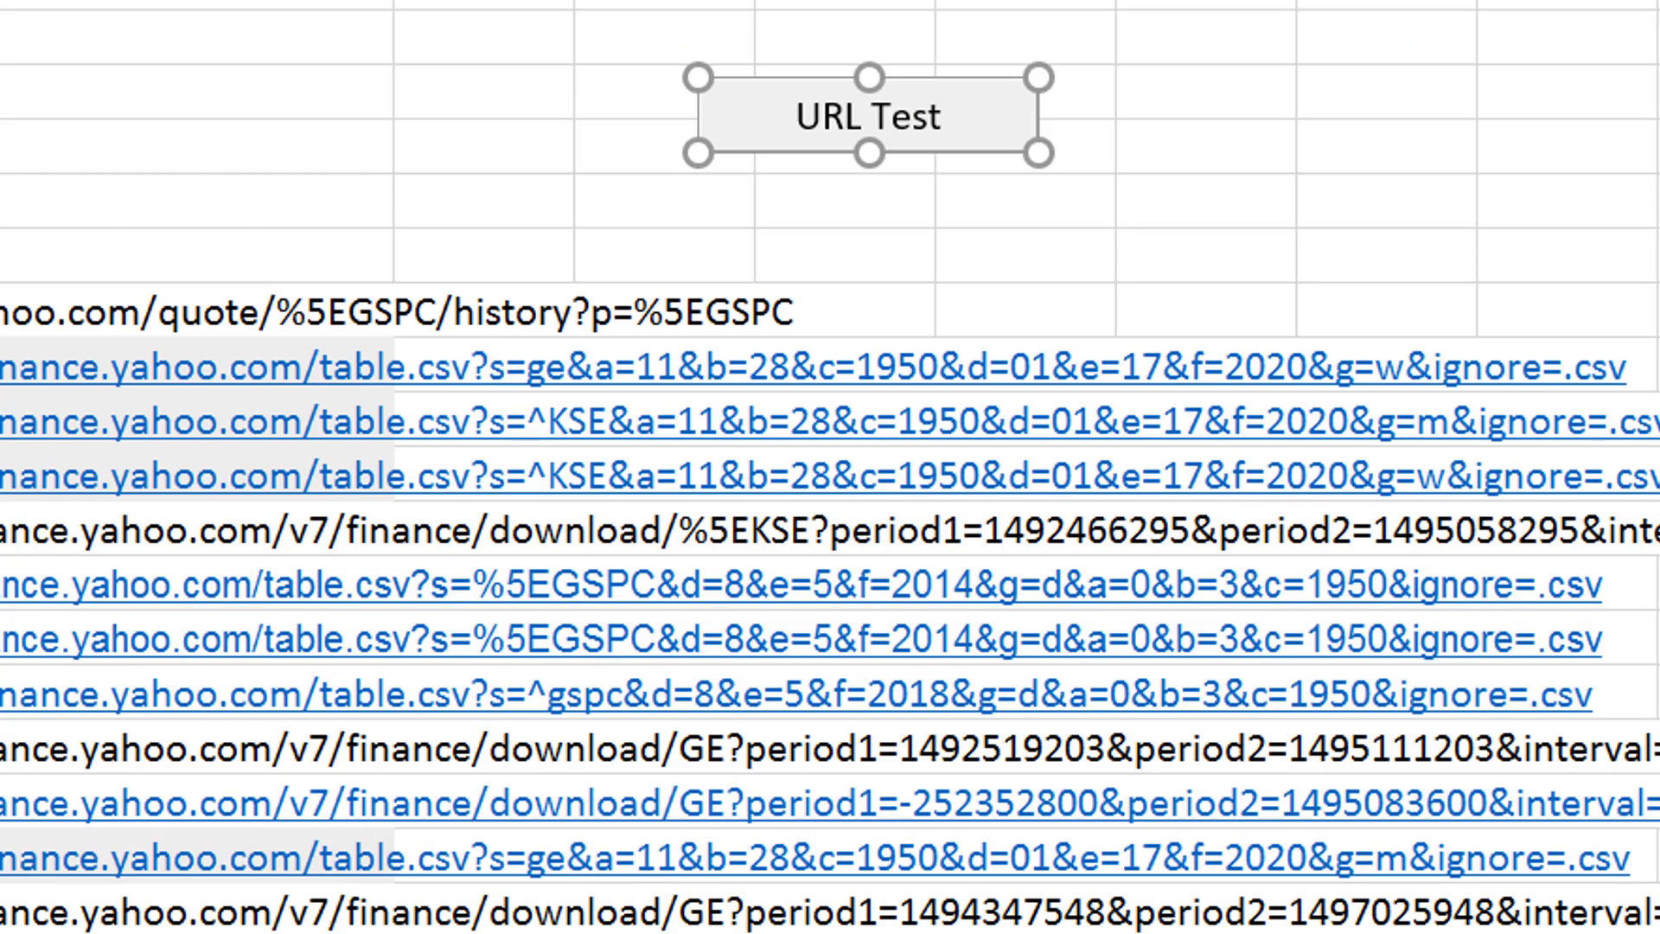
click(323, 185)
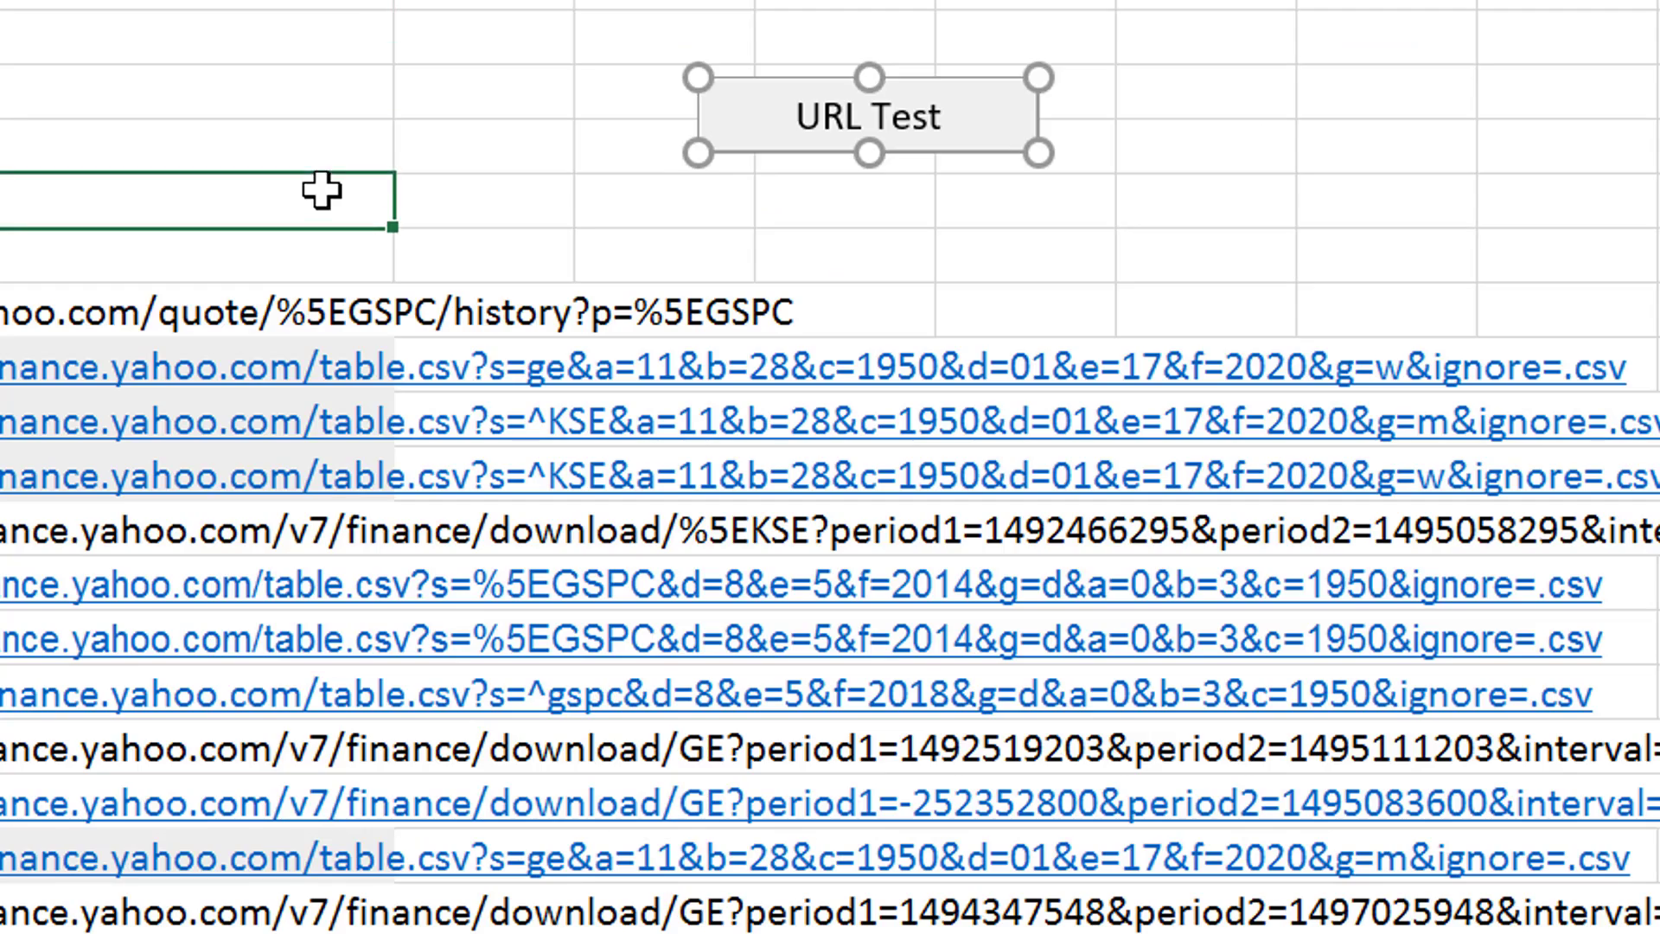
Step: Run URL Test on the GE query1 link and end the macro after run-time error 1004
click(878, 112)
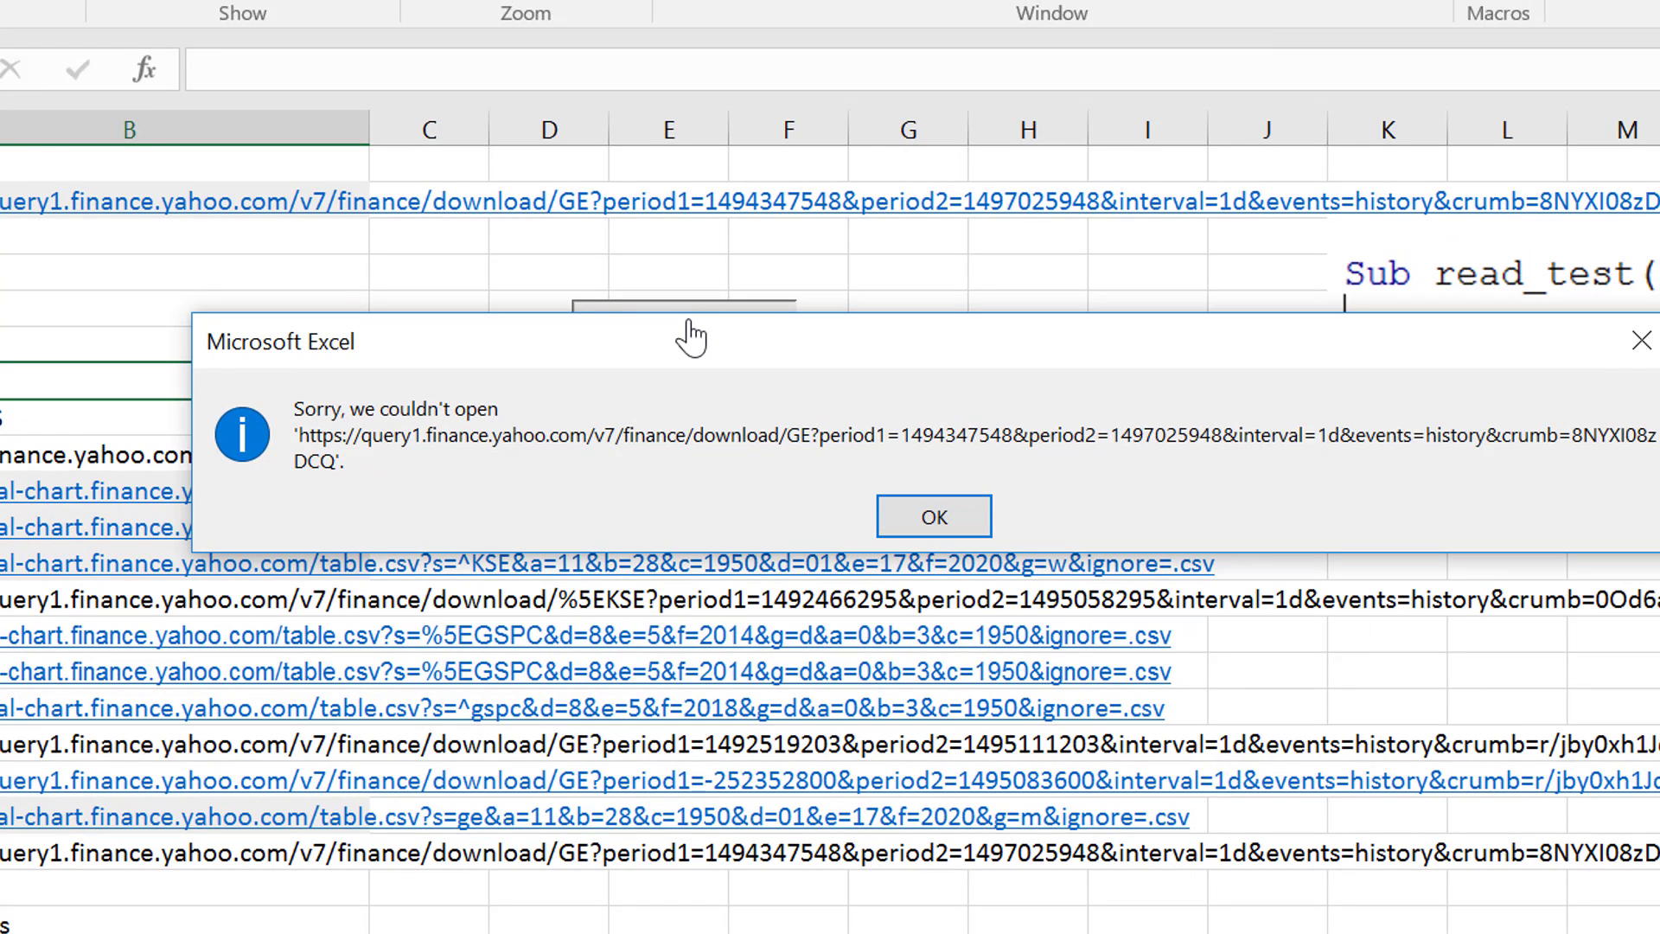
key(Return)
key(shift+Tab)
key(Return)
click(312, 347)
key(Up)
key(Up)
key(Up)
key(Up)
Step: Enter =B10 in B2 to point url_test at the weekly real-chart GE link
text(=)
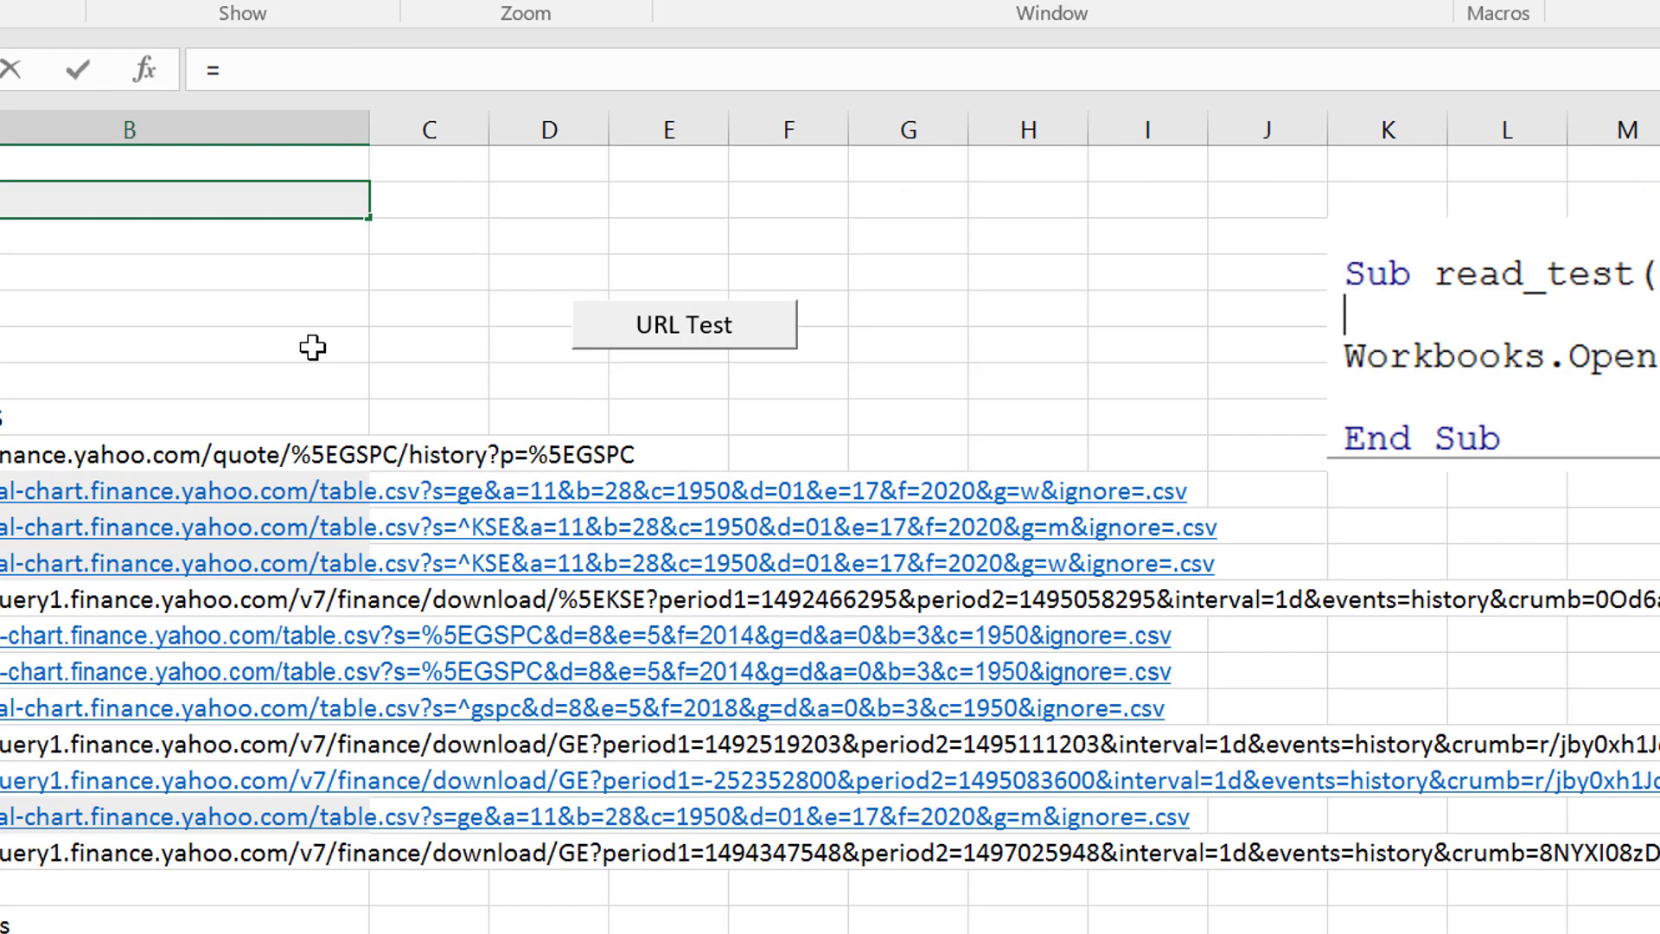
key(Down)
key(Down)
key(Down)
key(Down)
key(Down)
key(Down)
key(Down)
key(Down)
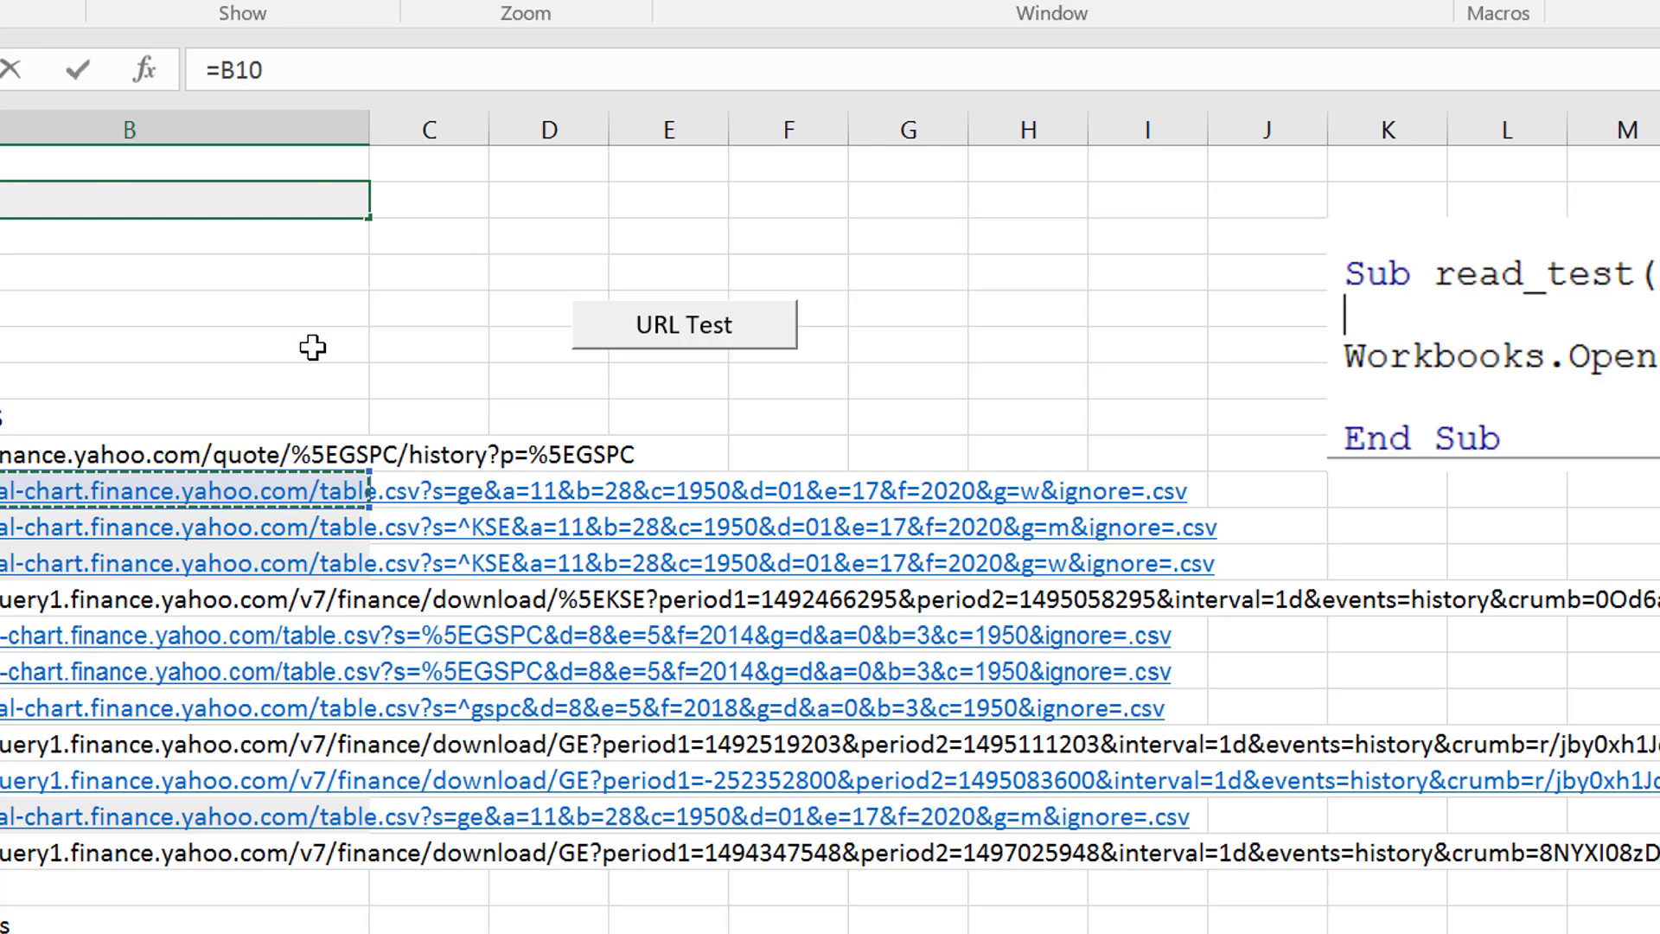
key(Return)
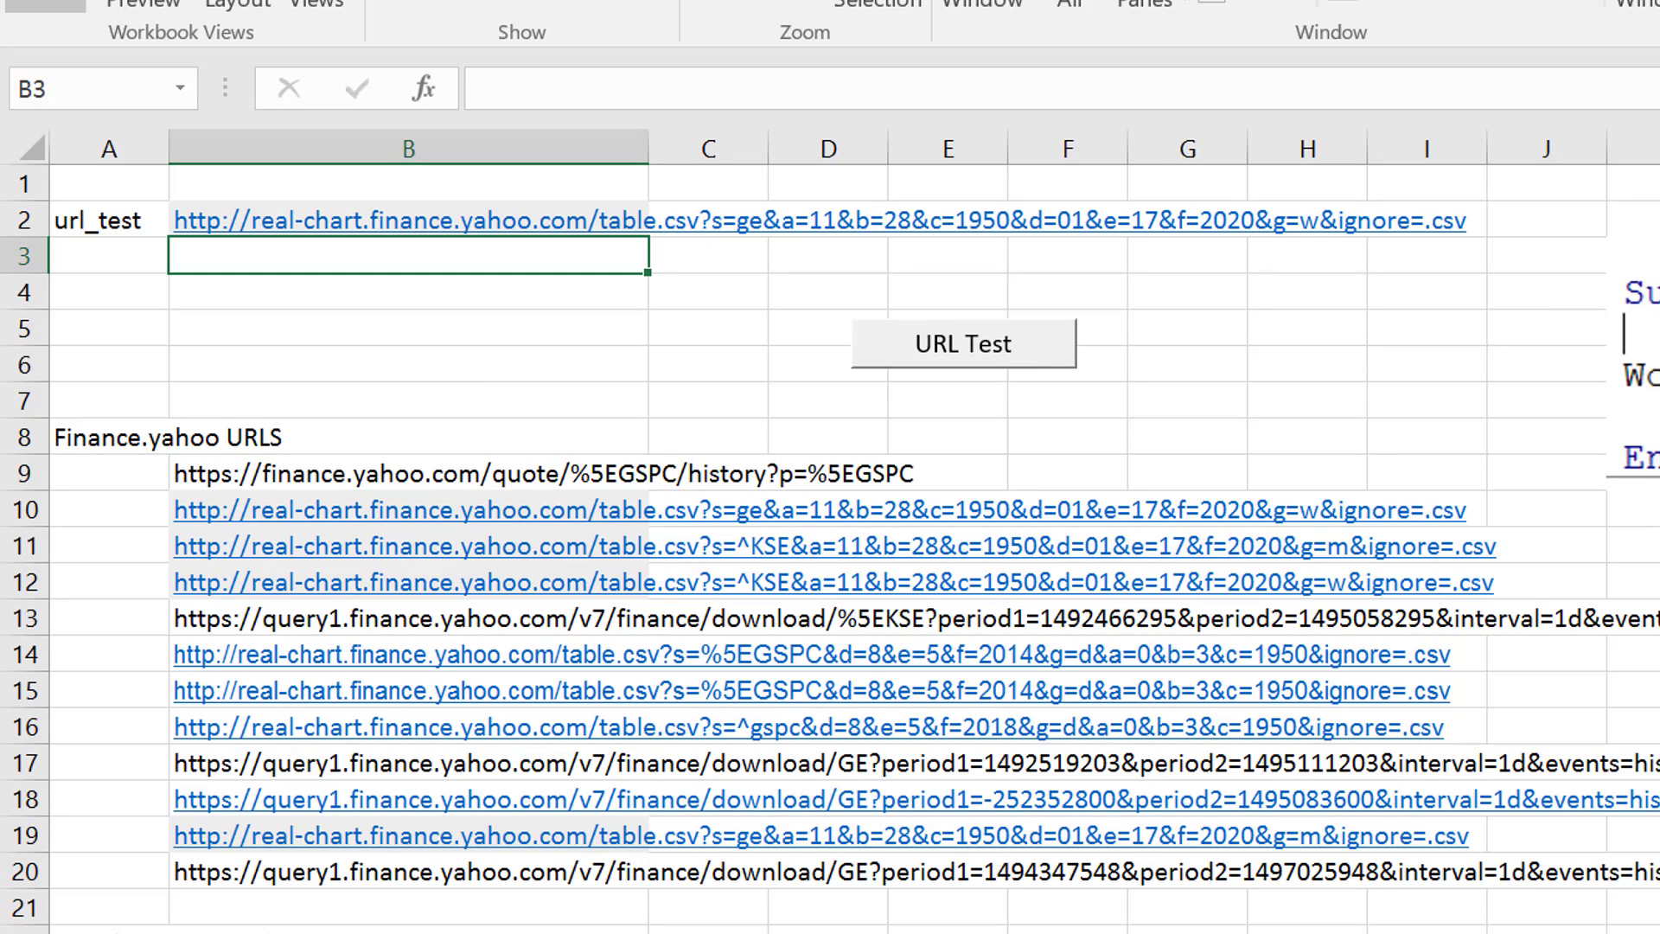
Step: Run URL Test again and end the macro after it fails with error 1004
click(957, 378)
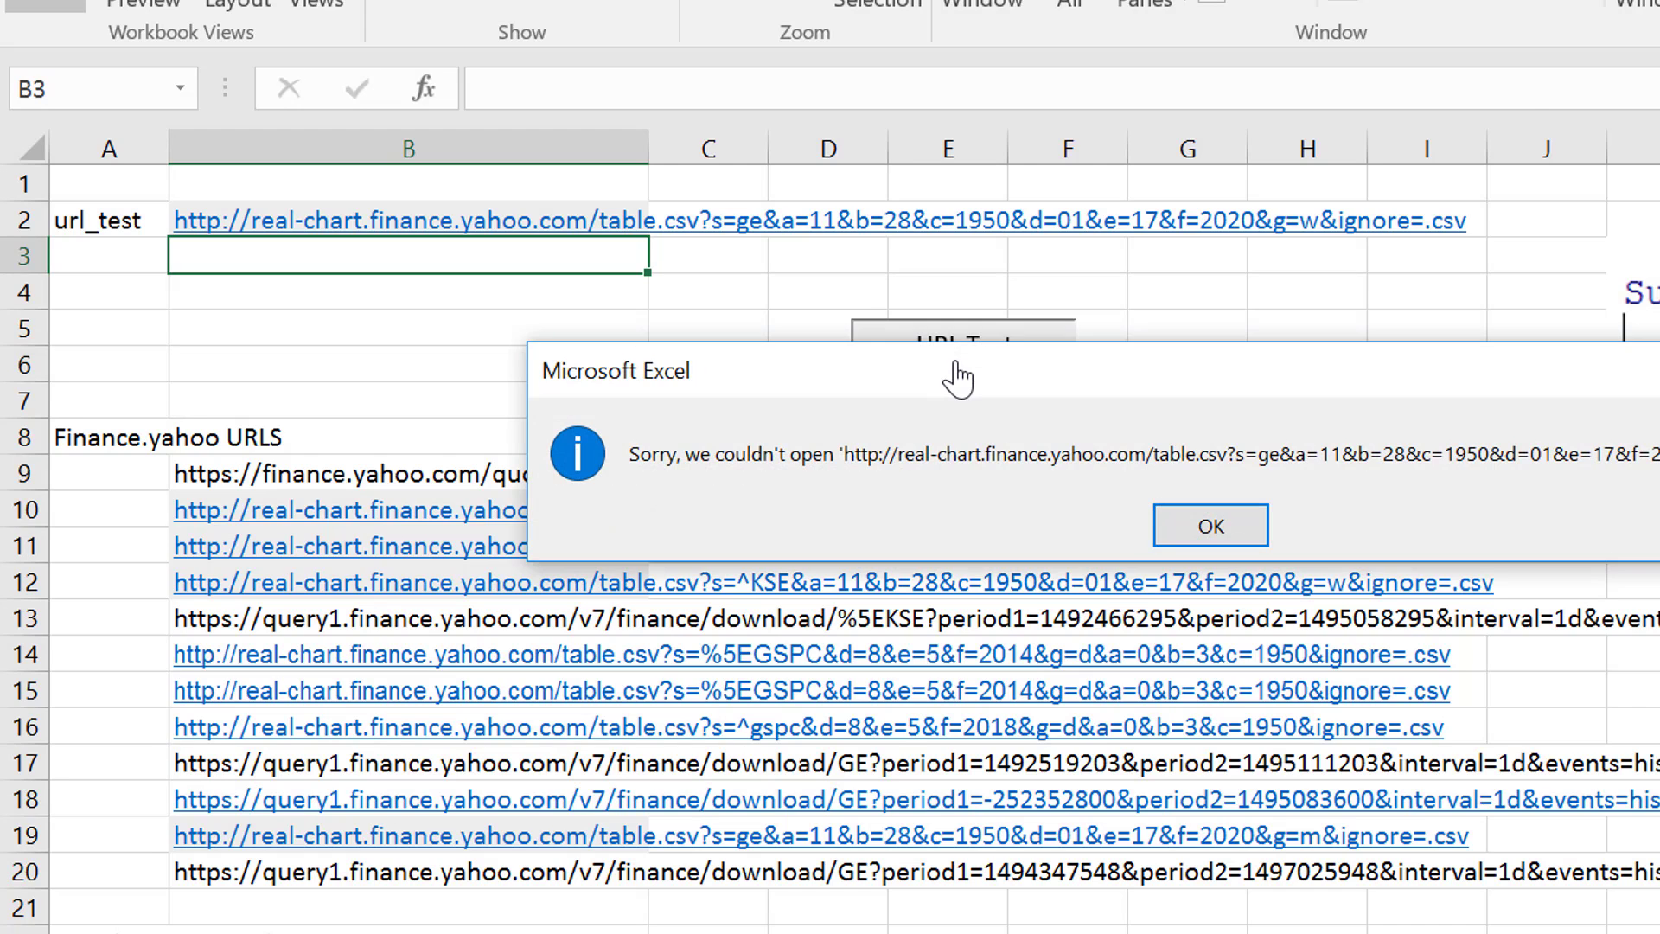
key(Return)
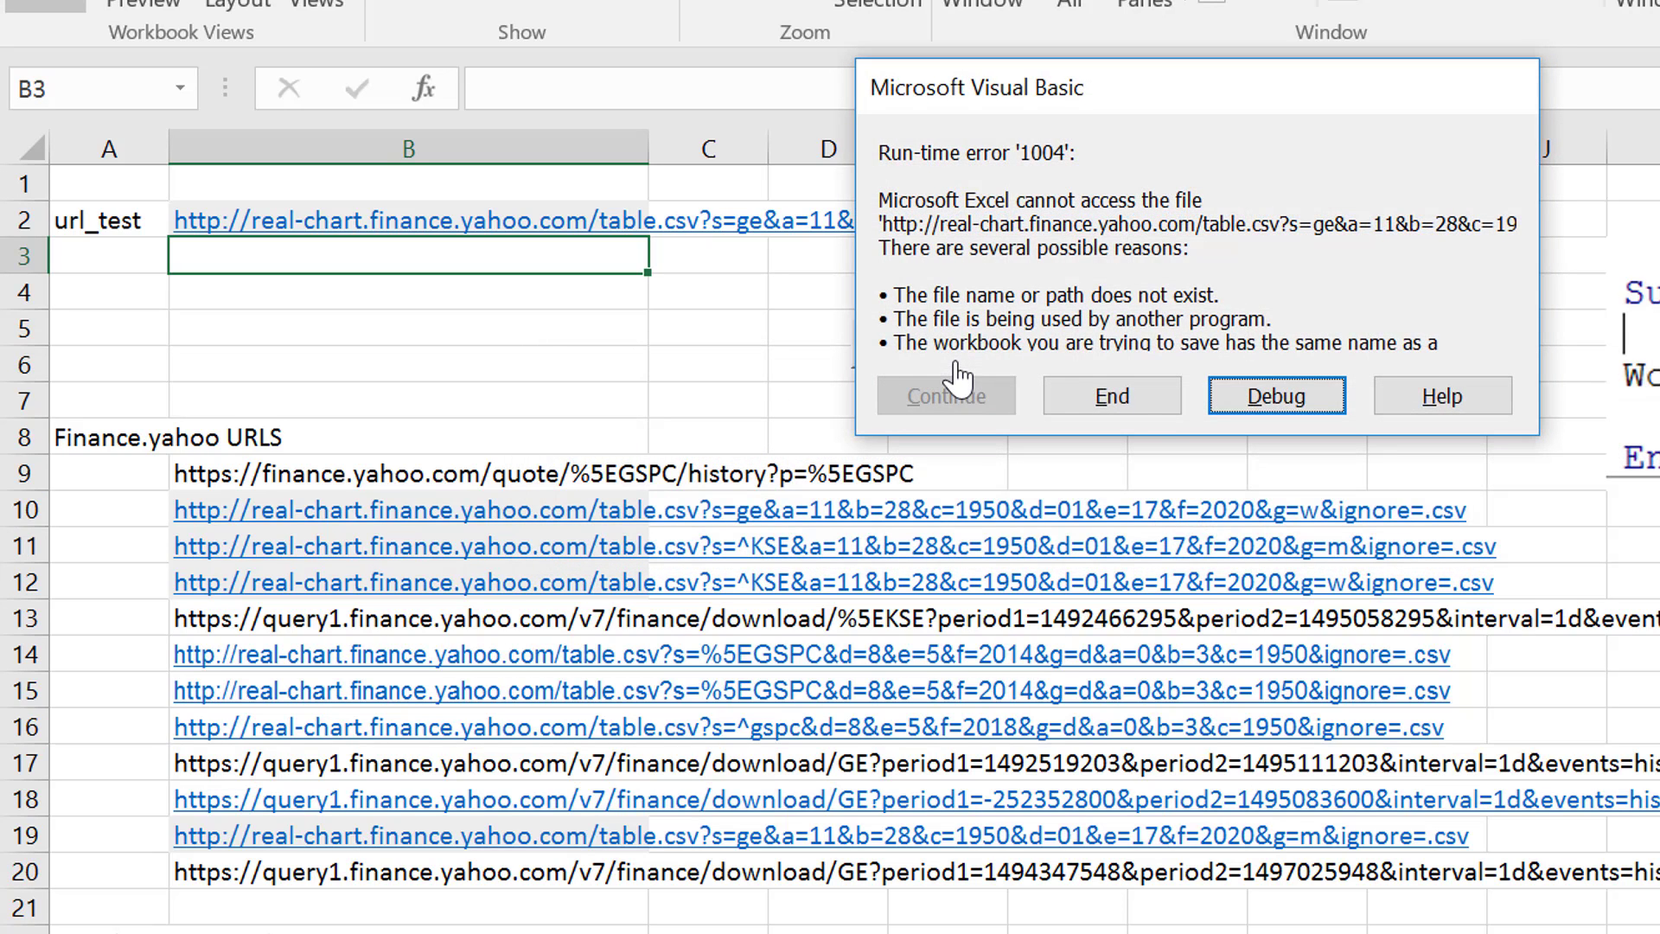
click(1120, 398)
click(421, 291)
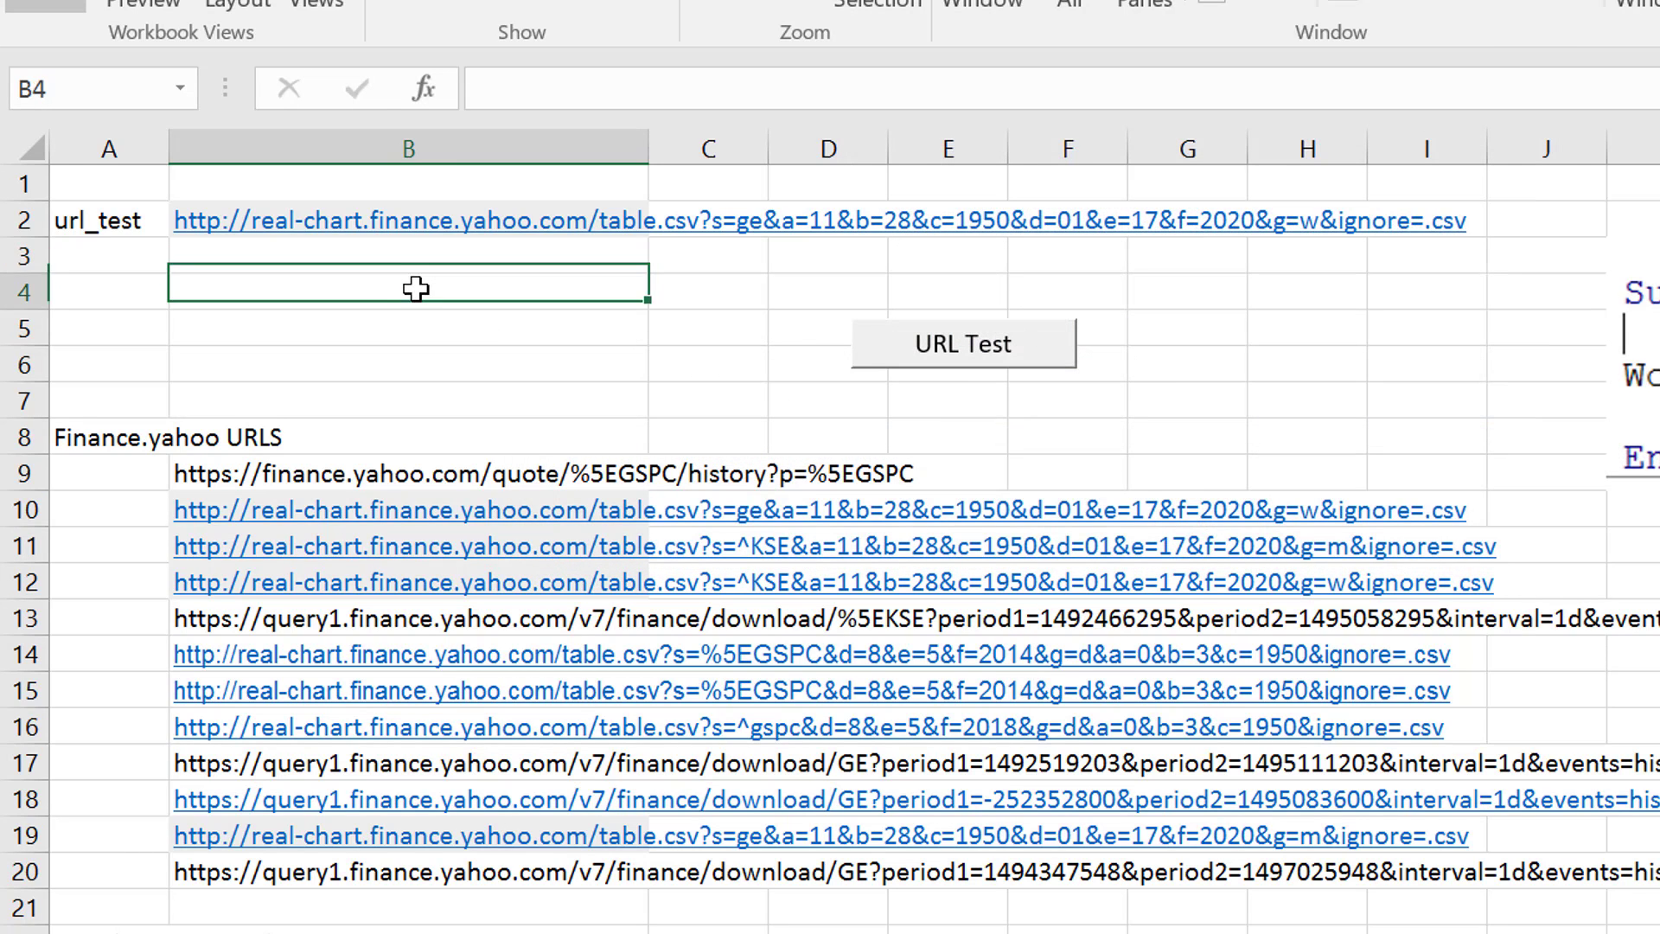